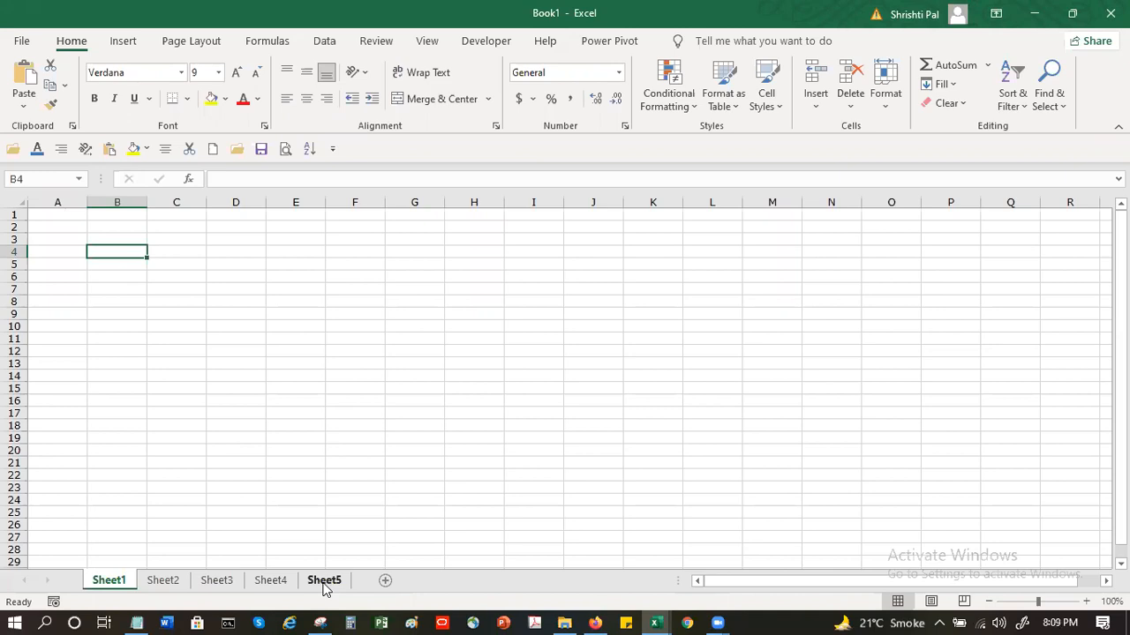
Look through Sheet2, Sheet3, Sheet4 and Sheet5 of the workbook and return to Sheet1
click(173, 586)
click(215, 586)
click(265, 587)
click(336, 589)
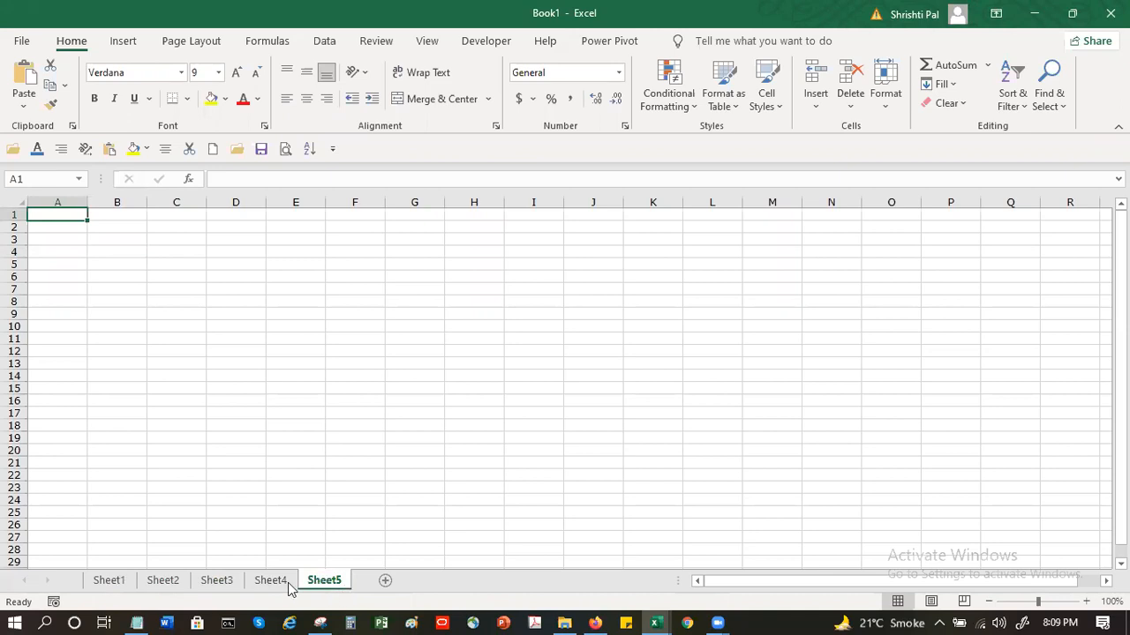
click(123, 587)
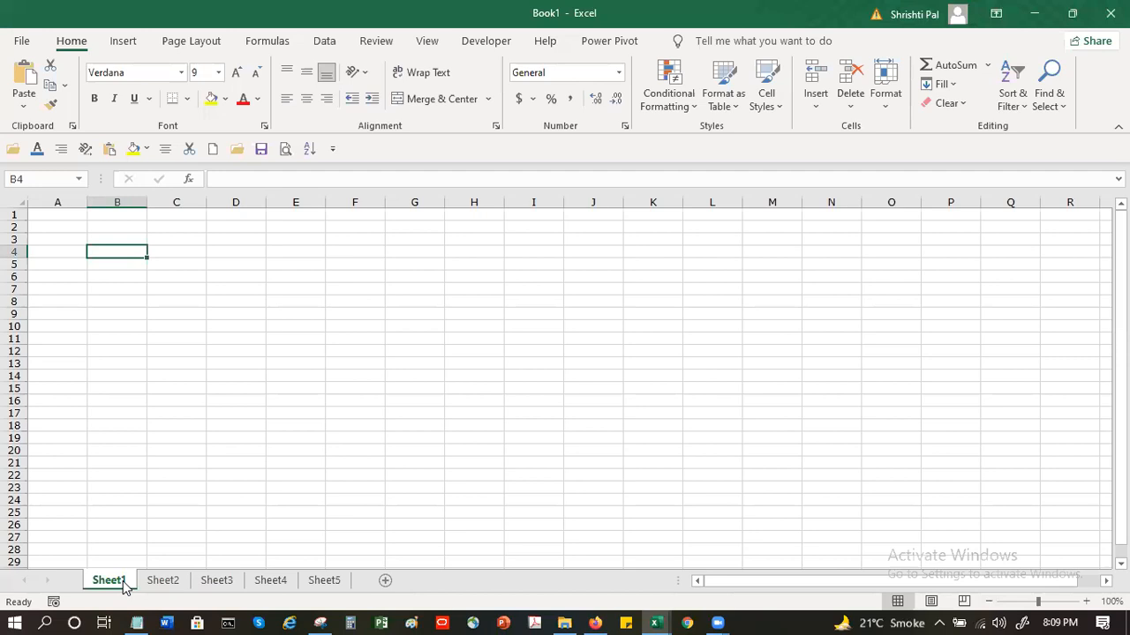
Set the general options so that new workbooks include 1 sheet
click(22, 46)
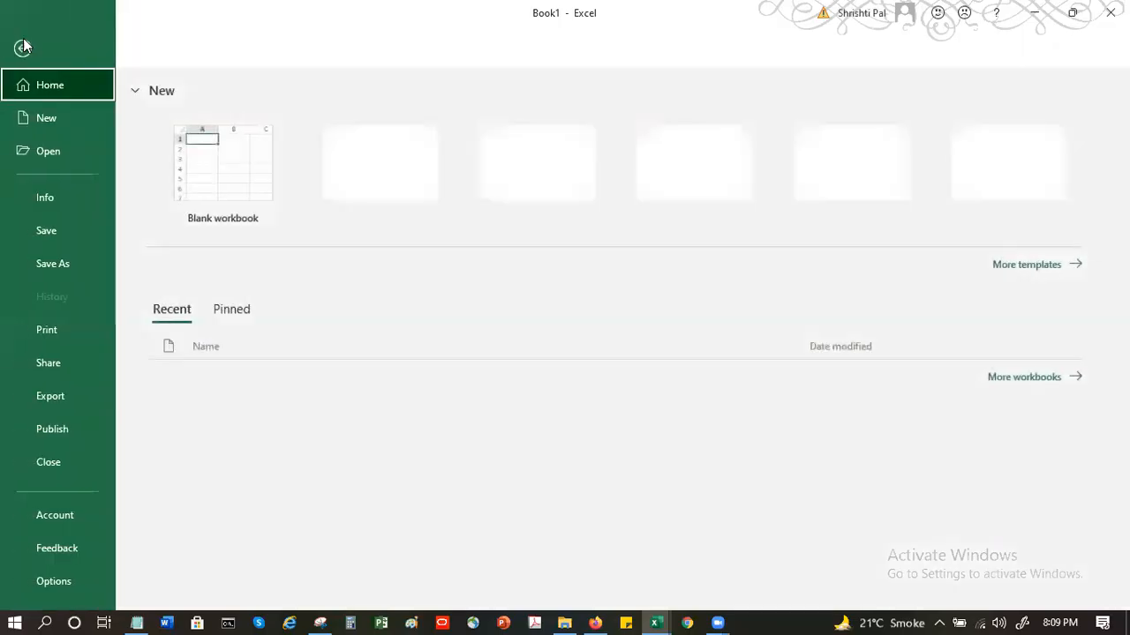
click(54, 583)
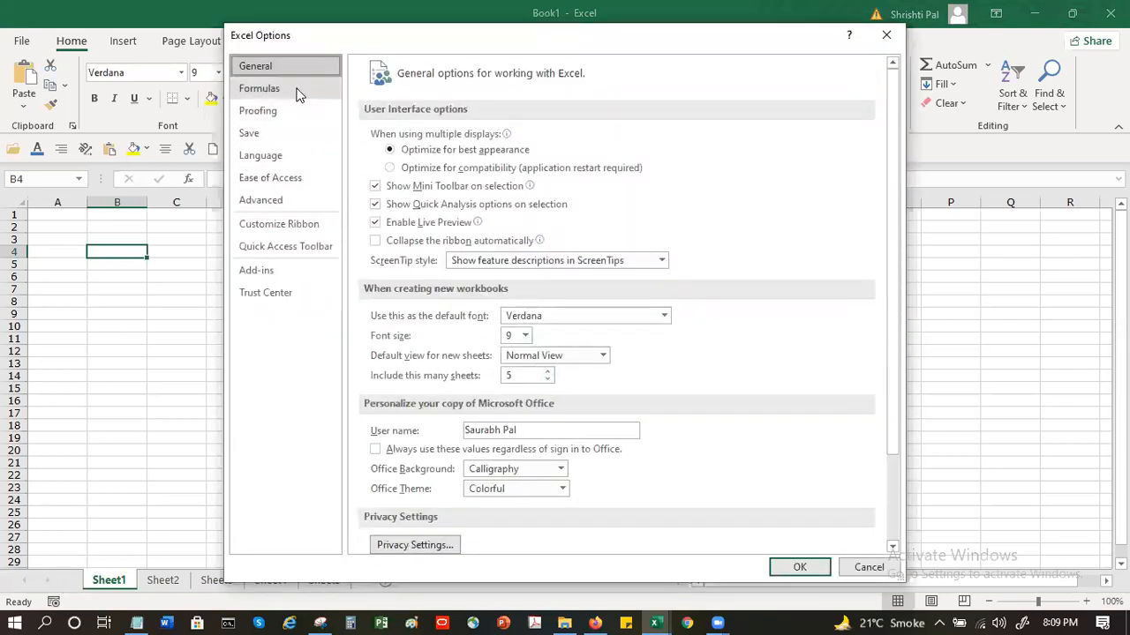
scroll(754, 307, down, 1)
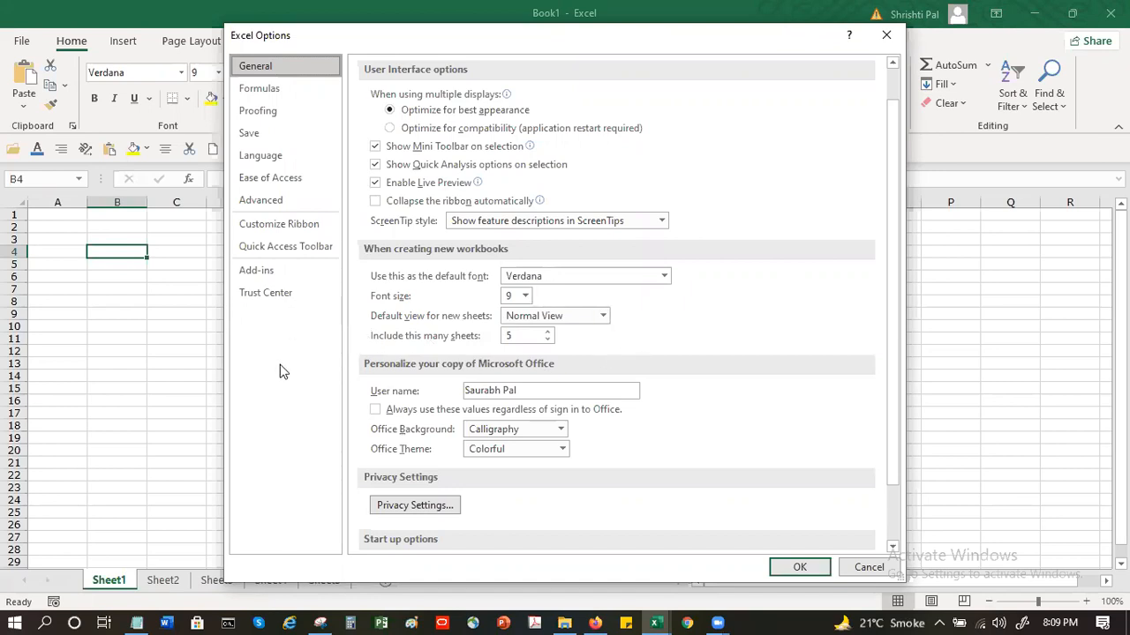
click(520, 336)
drag(521, 336, 499, 340)
click(548, 340)
click(547, 340)
click(548, 340)
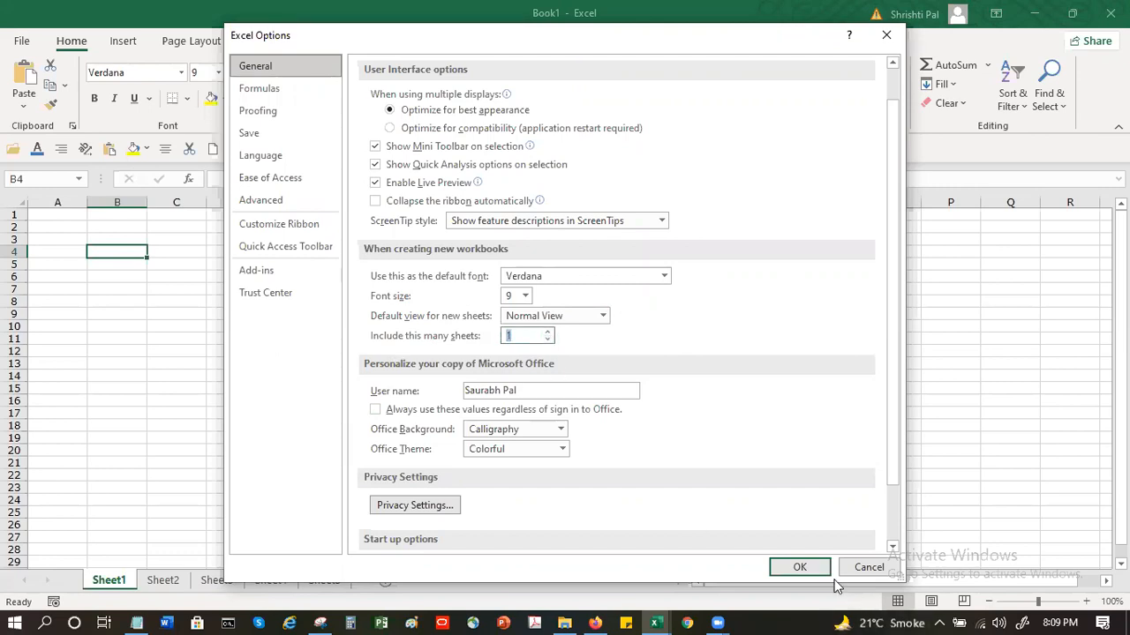
click(800, 568)
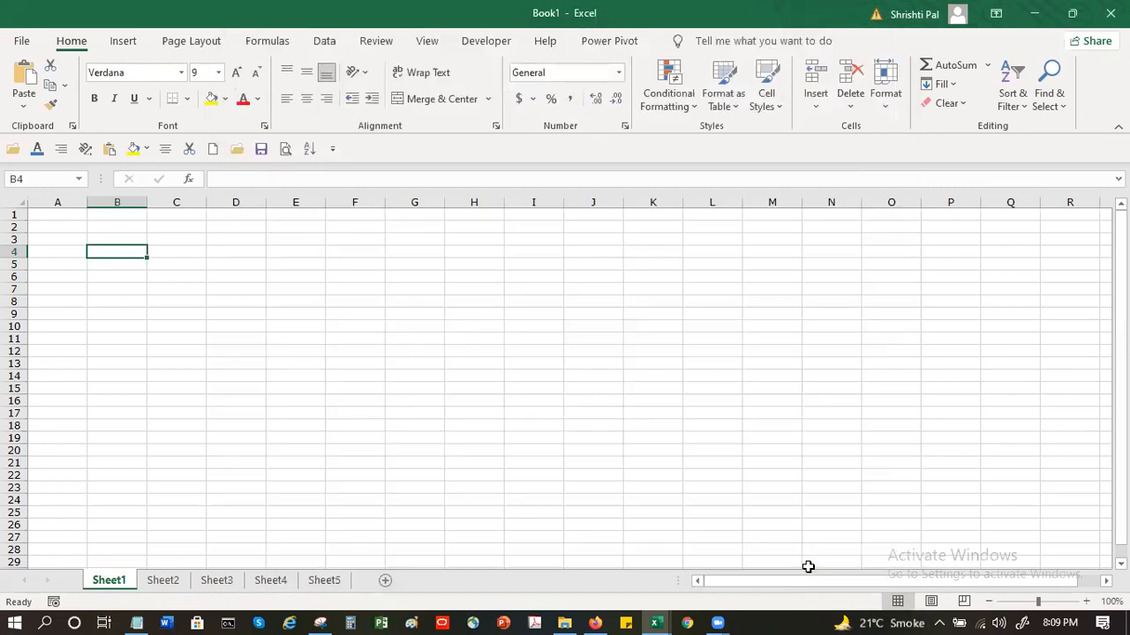
Create a new blank workbook
click(72, 254)
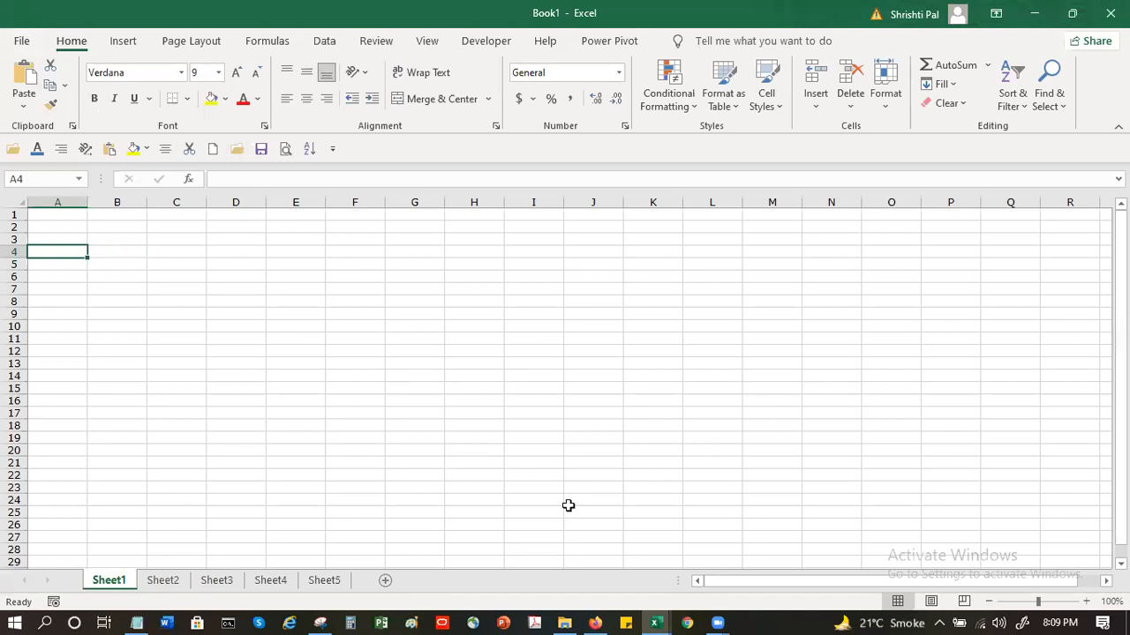
click(212, 149)
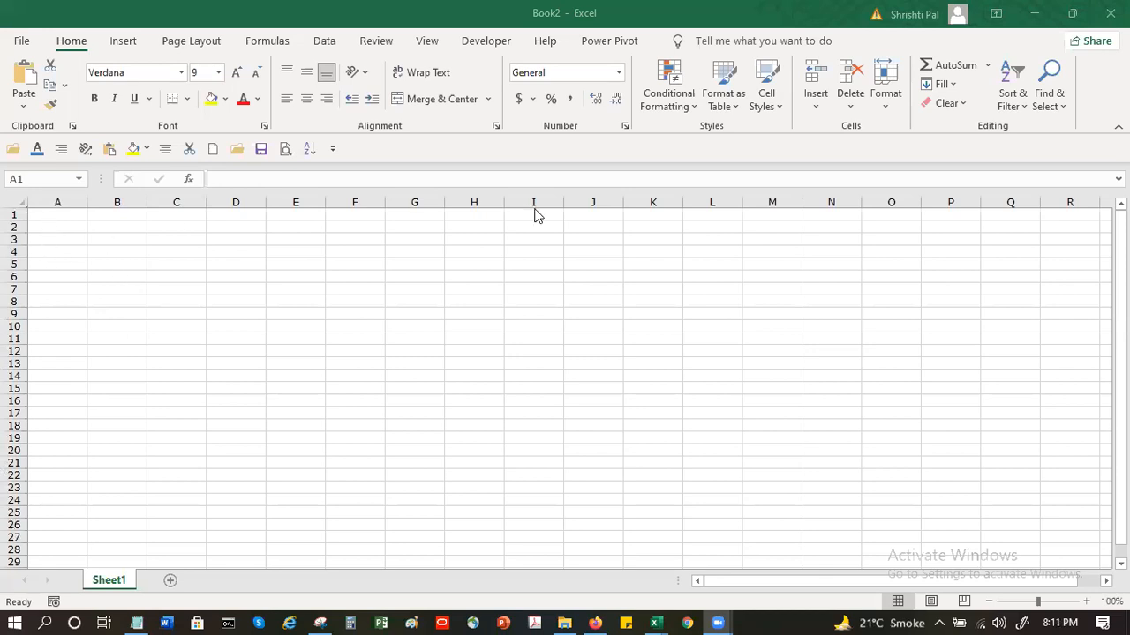
Hide the gridlines and the row and column headings on Sheet1 of the new workbook
click(423, 43)
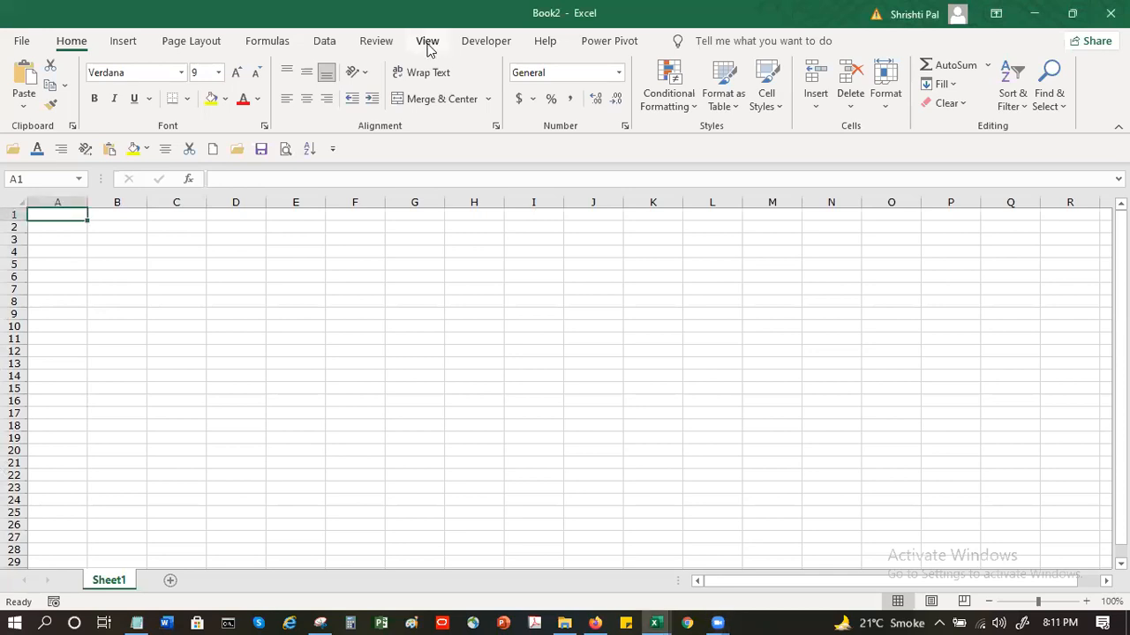
click(425, 44)
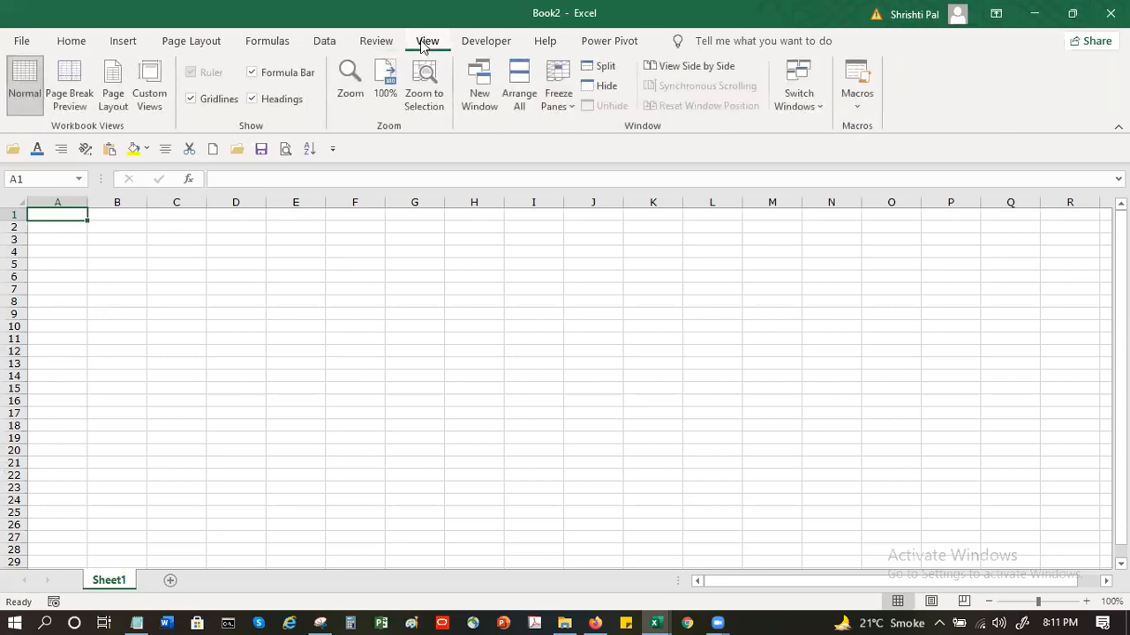
click(208, 100)
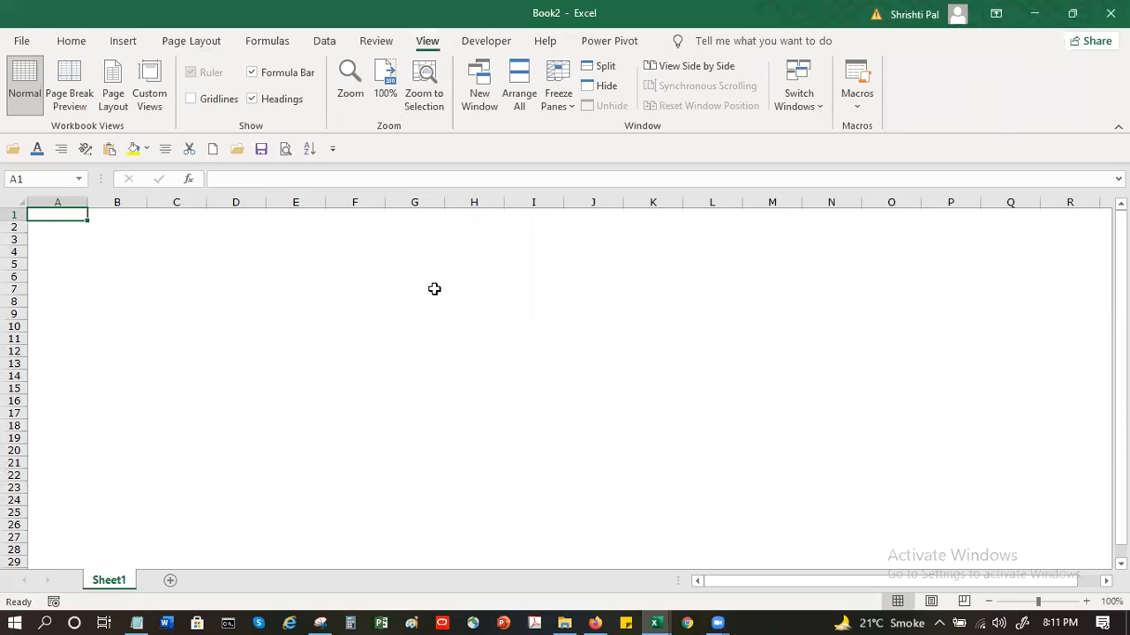
click(290, 102)
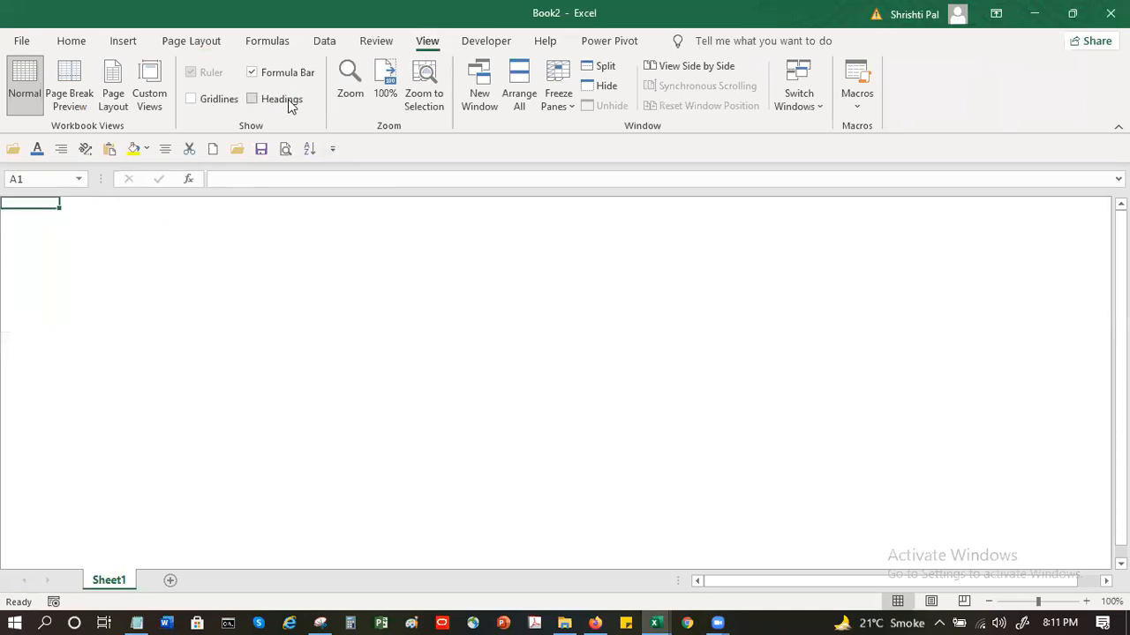
click(180, 275)
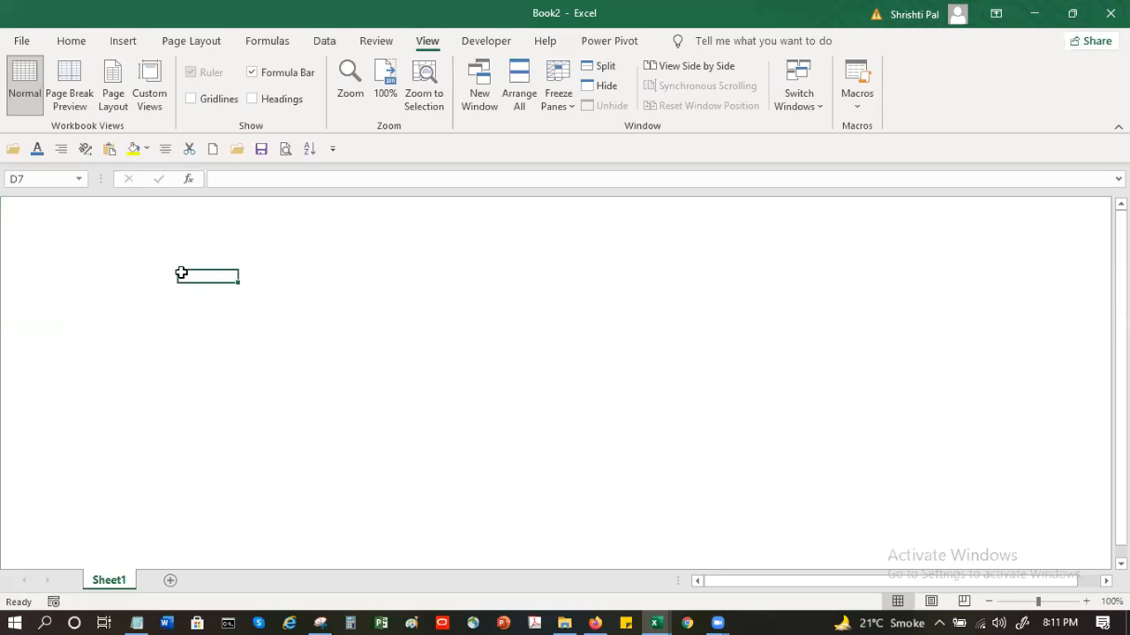
Show the gridlines and the row and column headings on Sheet1 again
click(210, 99)
click(256, 99)
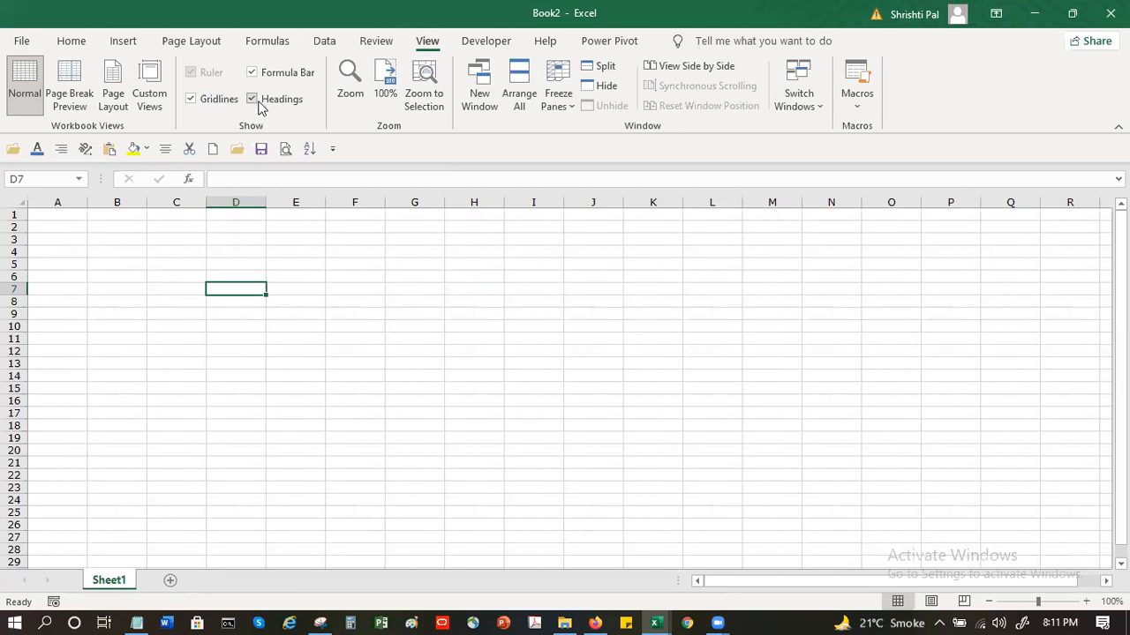
click(141, 250)
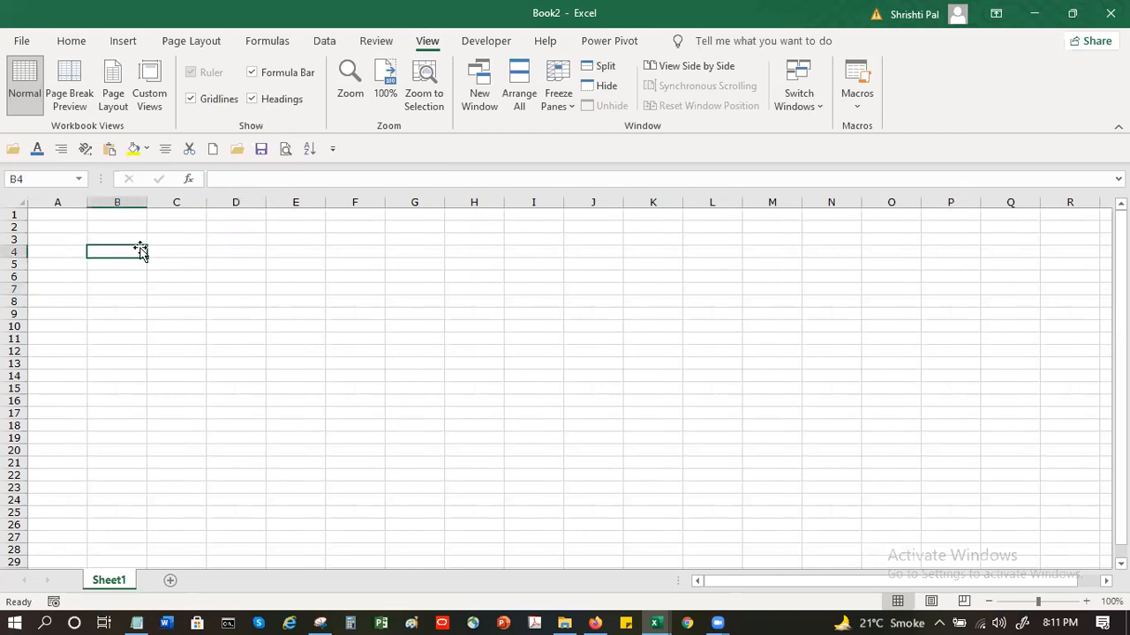
click(68, 42)
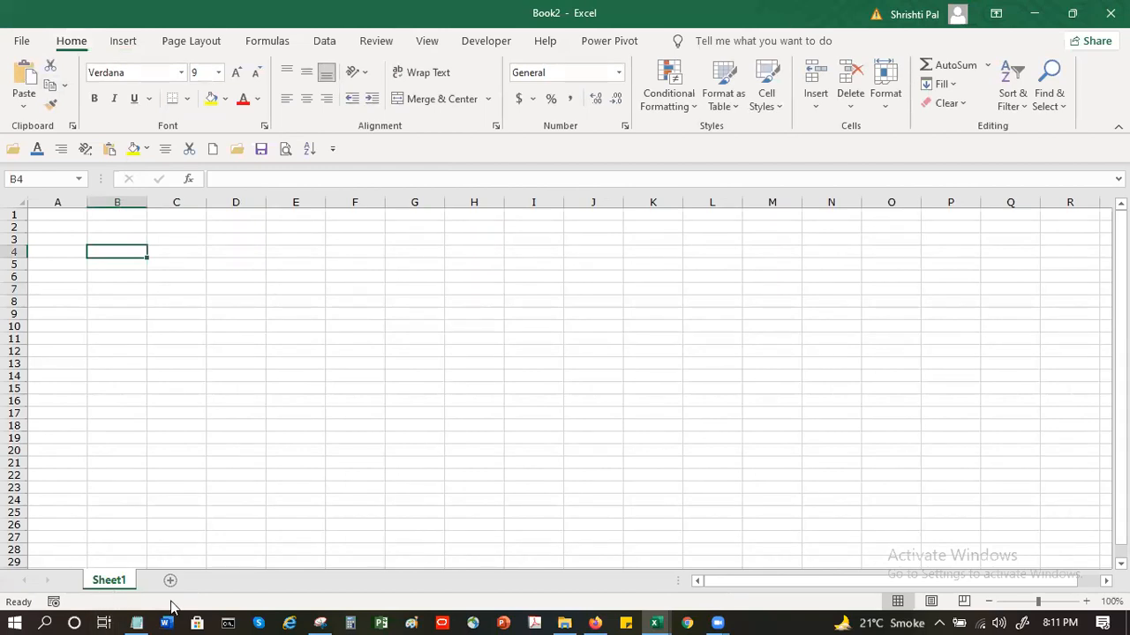
double_click(120, 584)
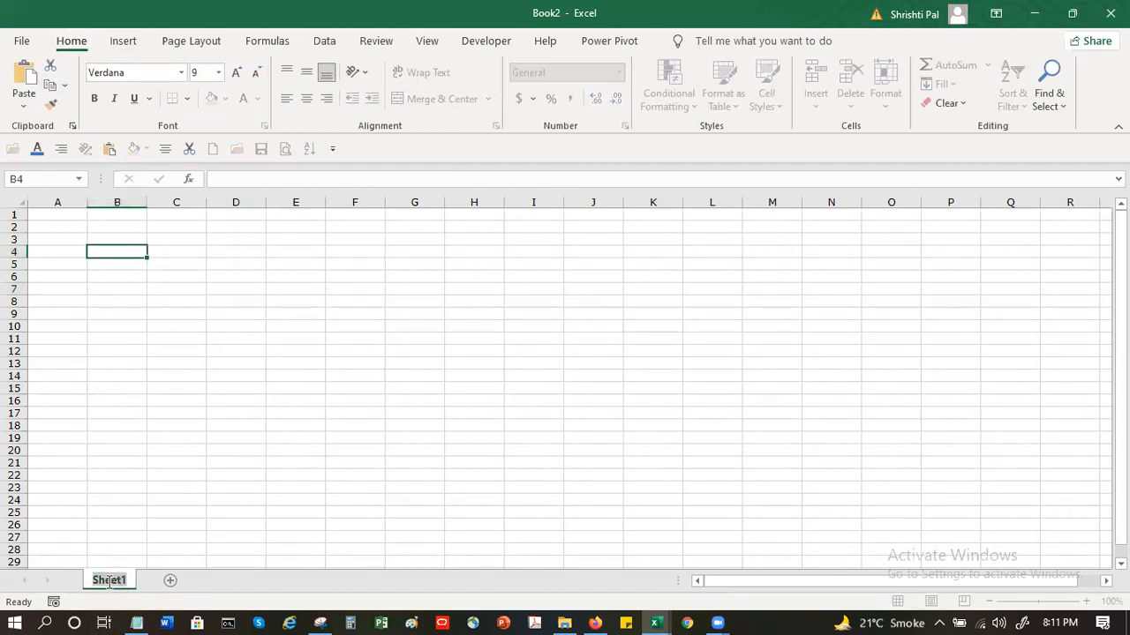
click(134, 487)
double_click(110, 578)
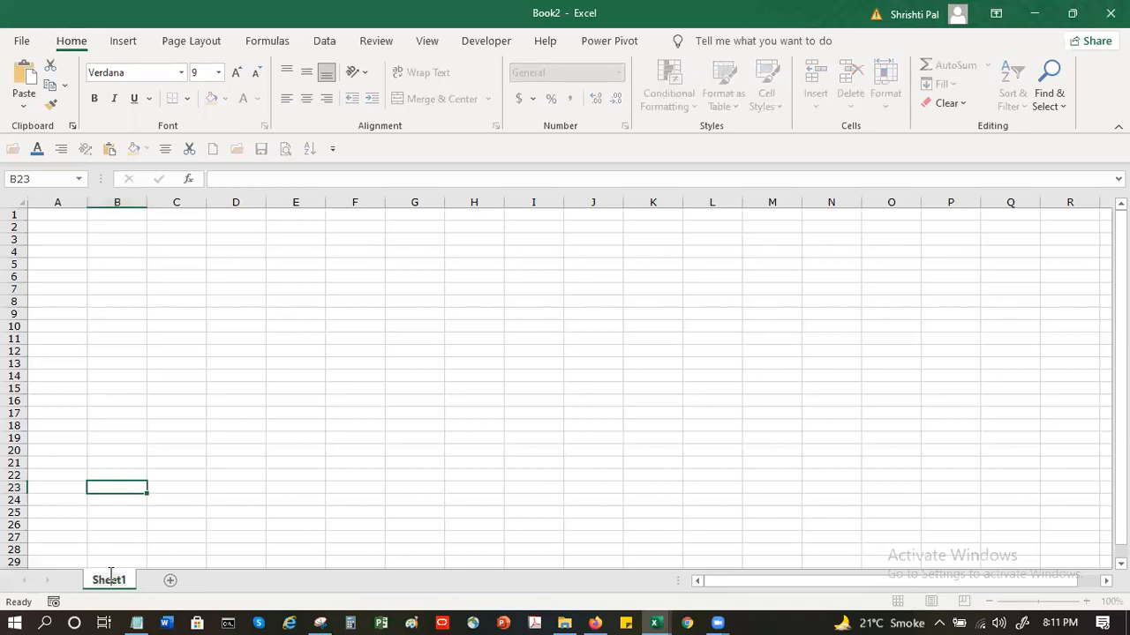
click(68, 217)
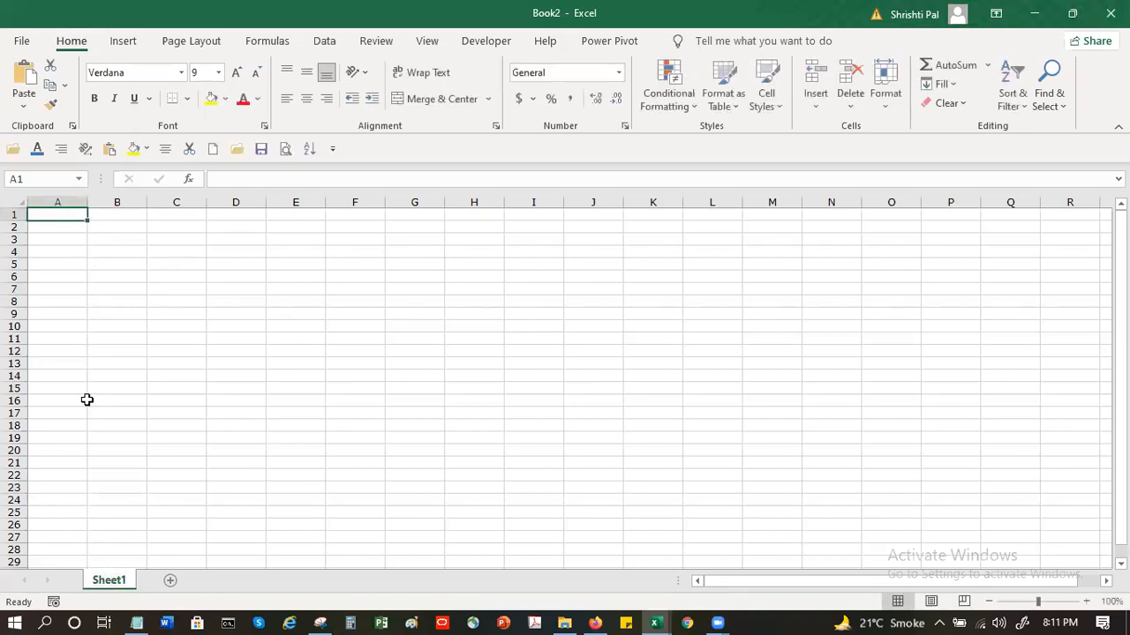
Rename the worksheet Sheet1 as MySheet1
right_click(108, 585)
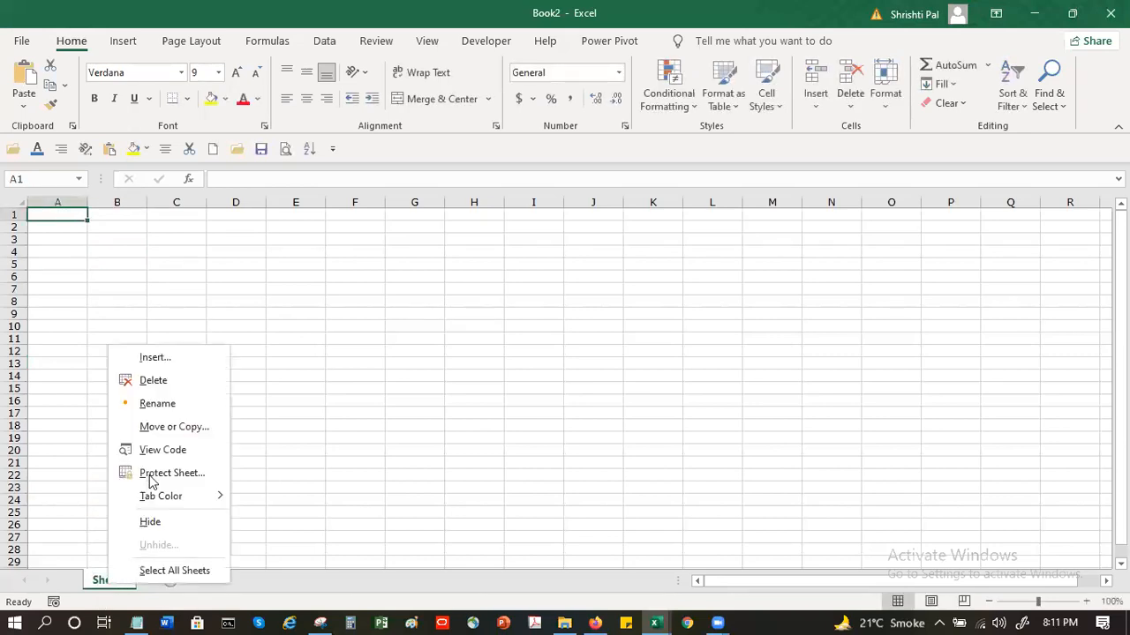
click(158, 399)
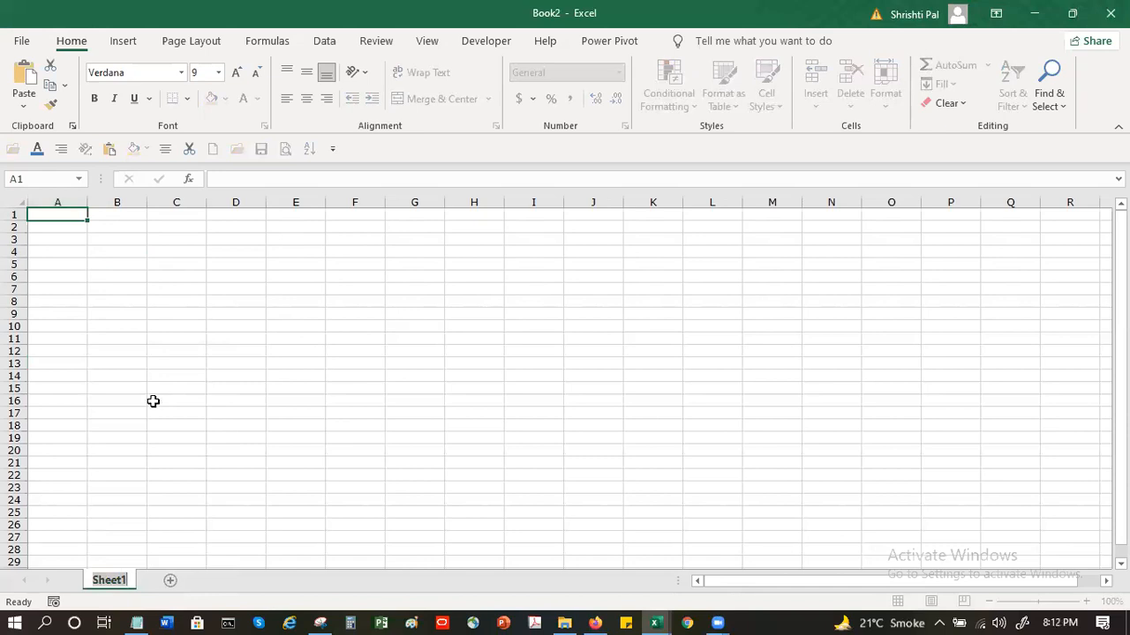
text(MySheet1)
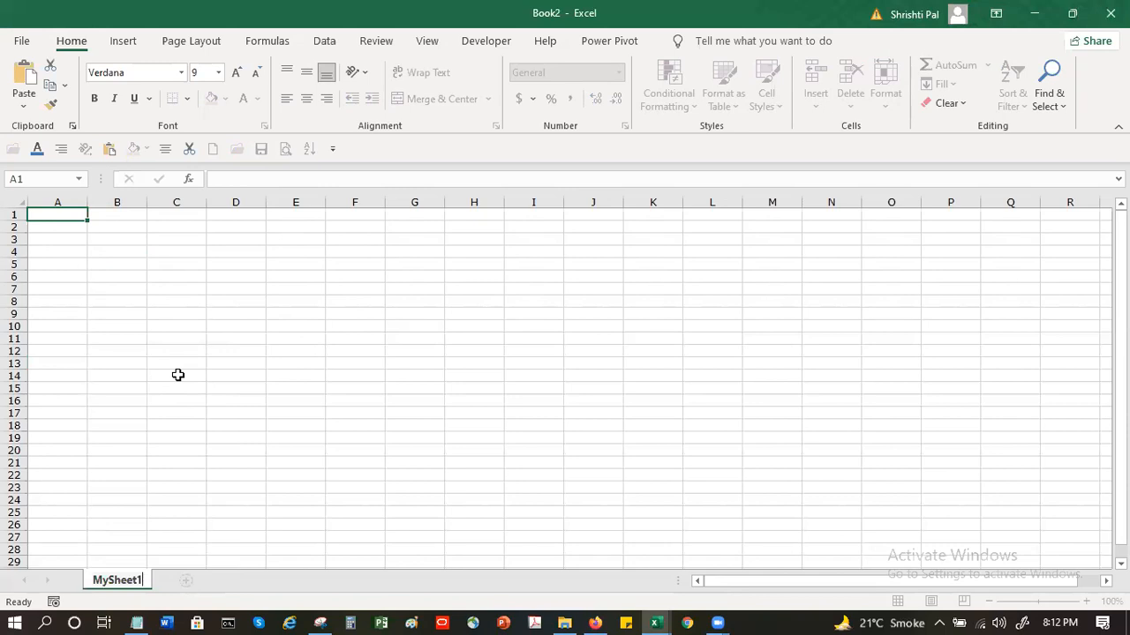
key(Return)
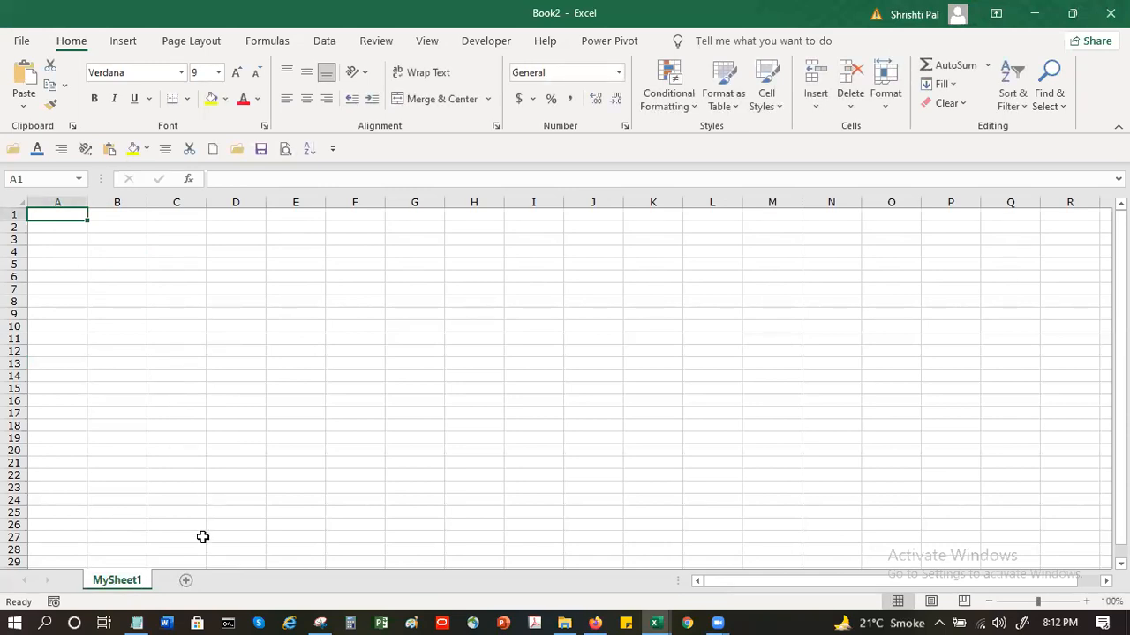
Add a new worksheet after MySheet1 and name it MyData
click(186, 581)
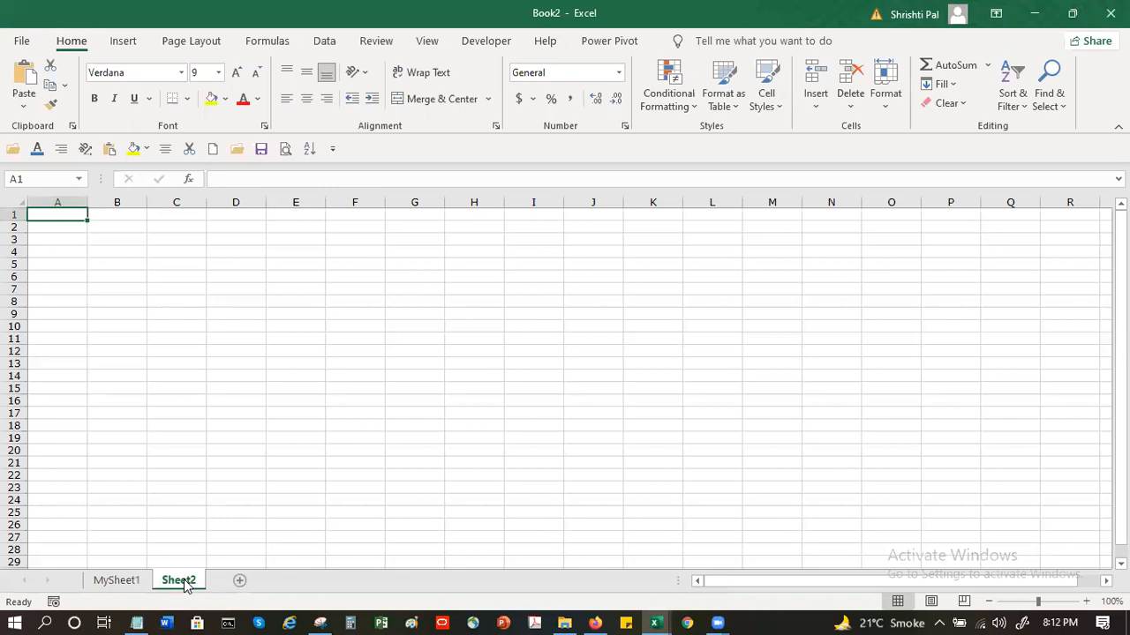
double_click(184, 582)
text(M)
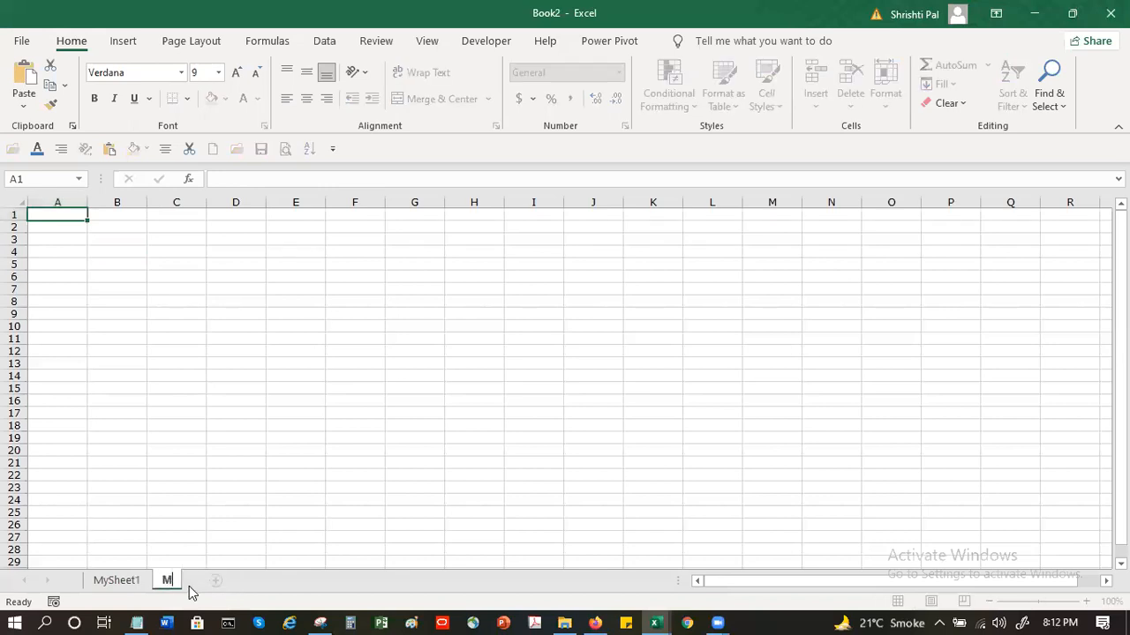
text(yData)
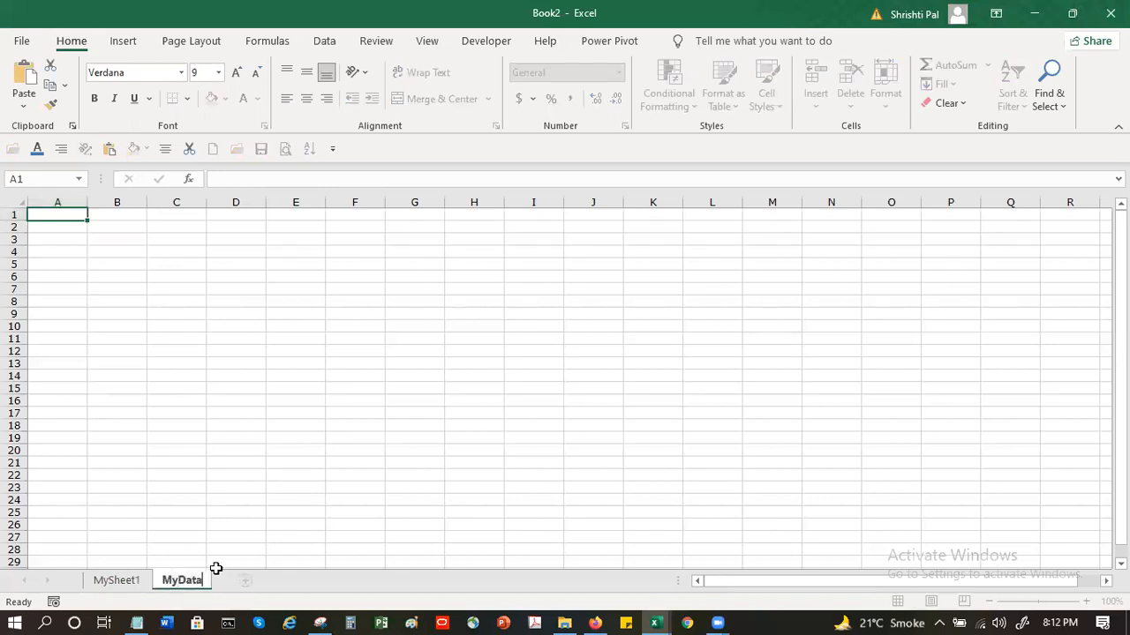
key(Return)
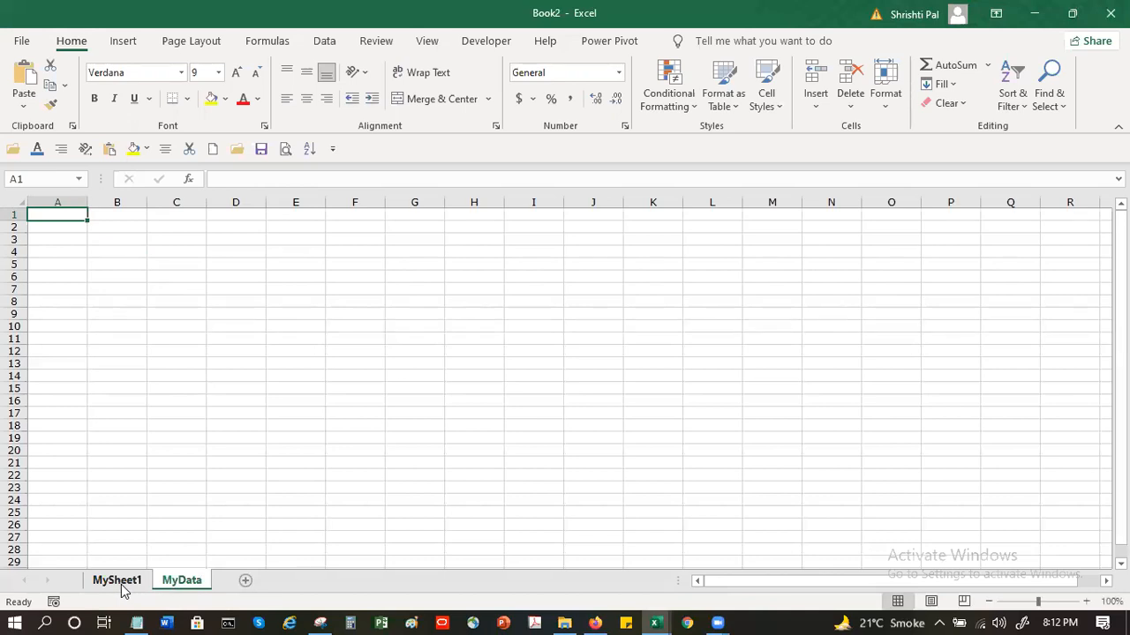
Set the tab color of the MySheet1 worksheet to the standard light green
click(118, 580)
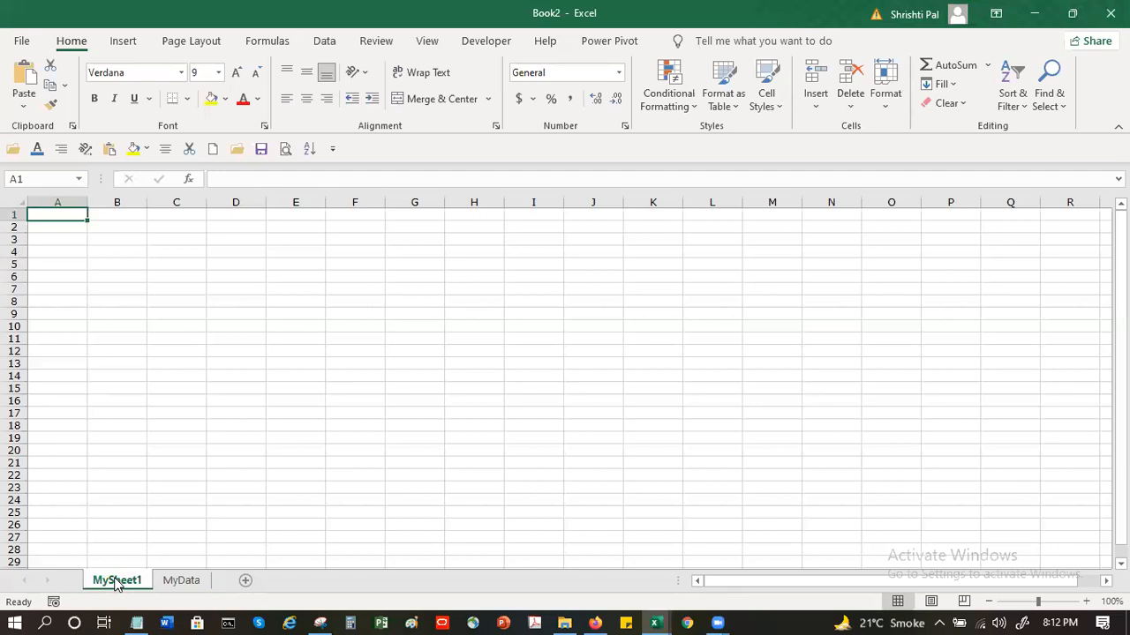
right_click(114, 584)
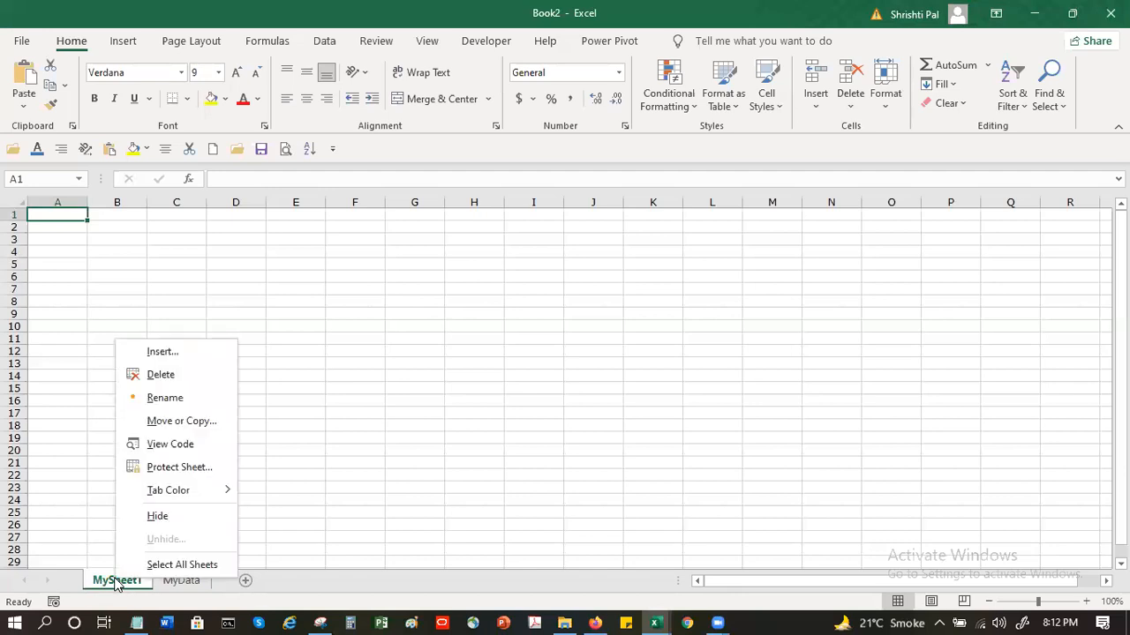
mouse_move(192, 500)
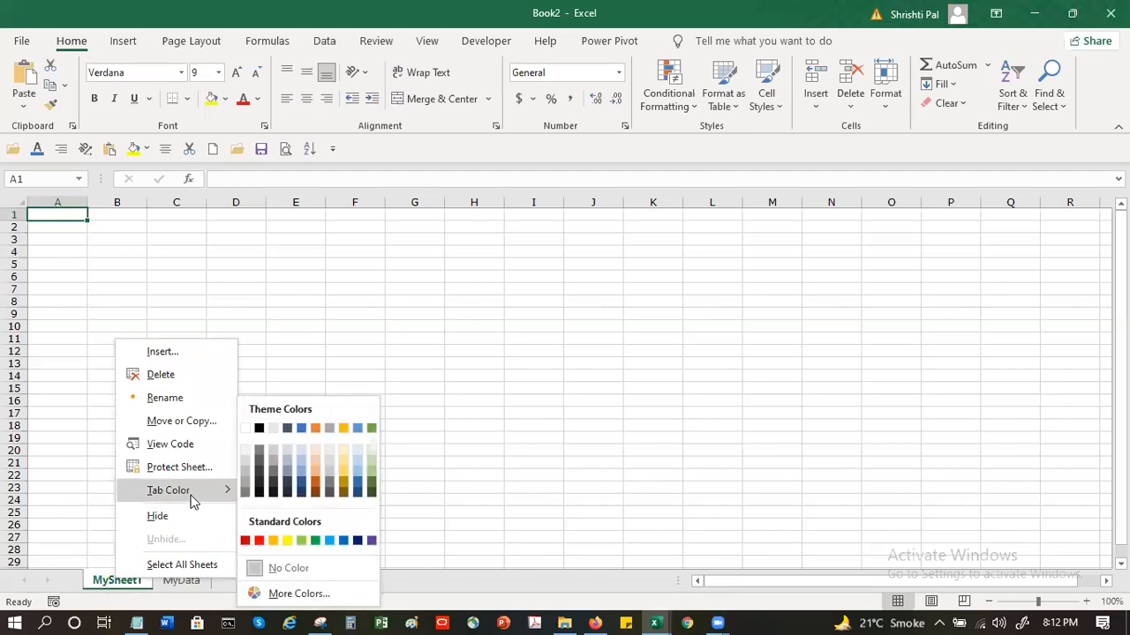
click(301, 541)
Set the tab color of the MyData worksheet to the standard red
click(178, 583)
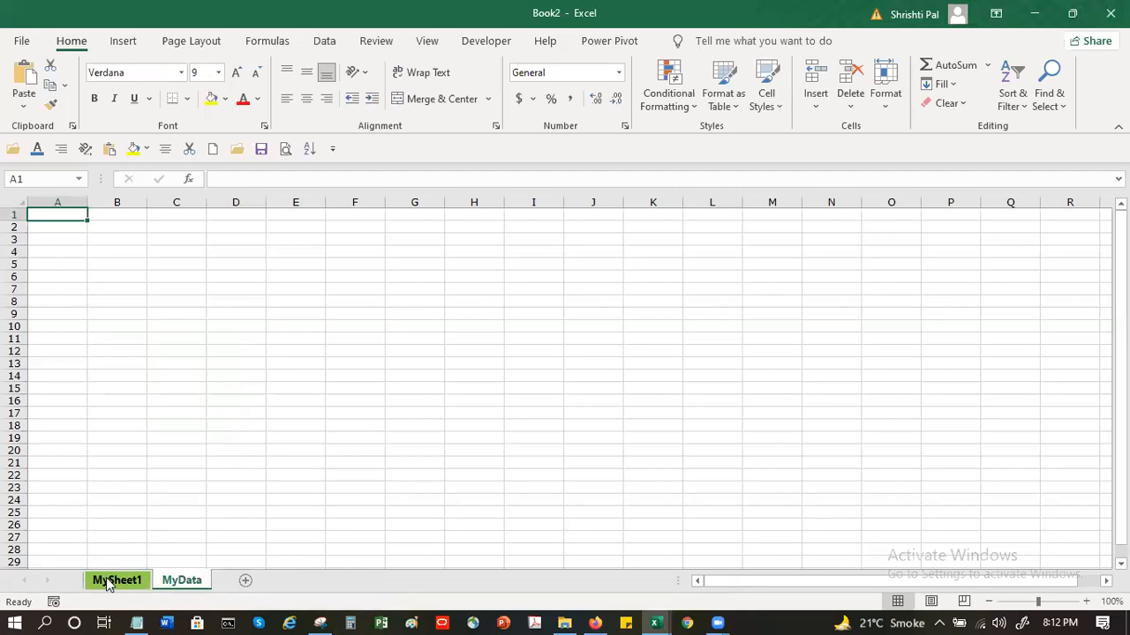
right_click(182, 585)
mouse_move(244, 495)
click(327, 540)
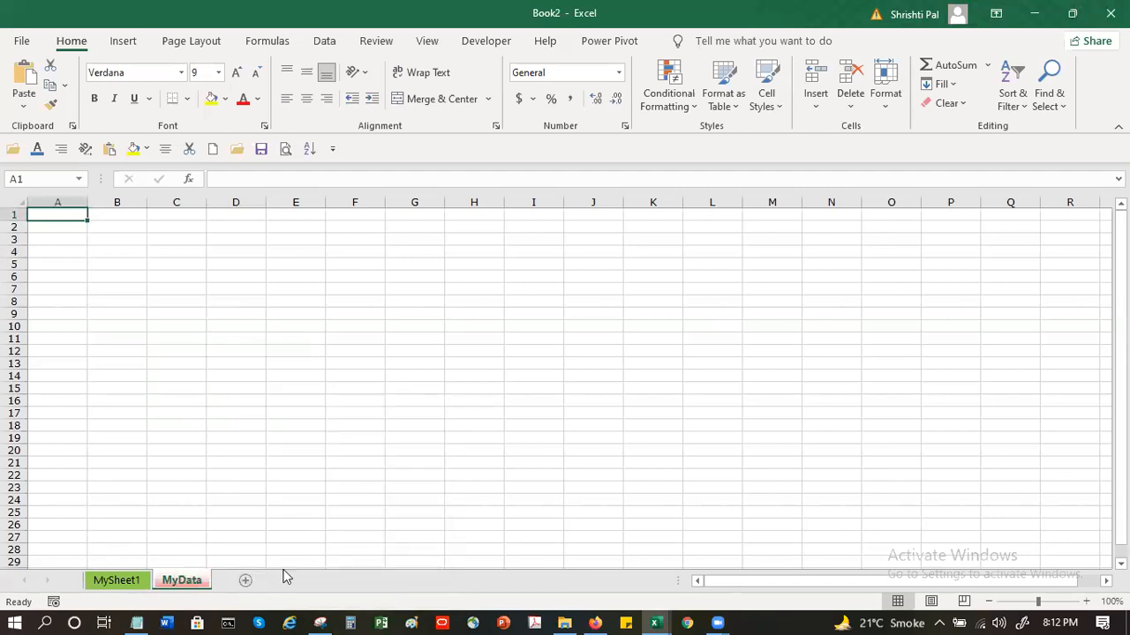
Add a new worksheet after MyData and set its tab color to the standard blue
click(245, 581)
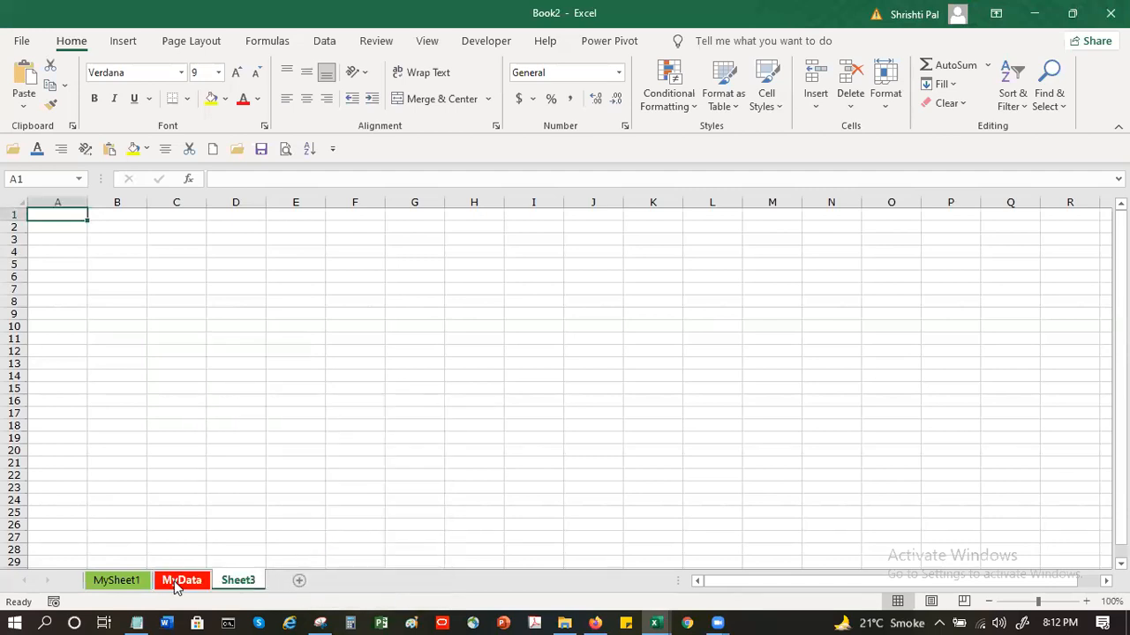
right_click(250, 584)
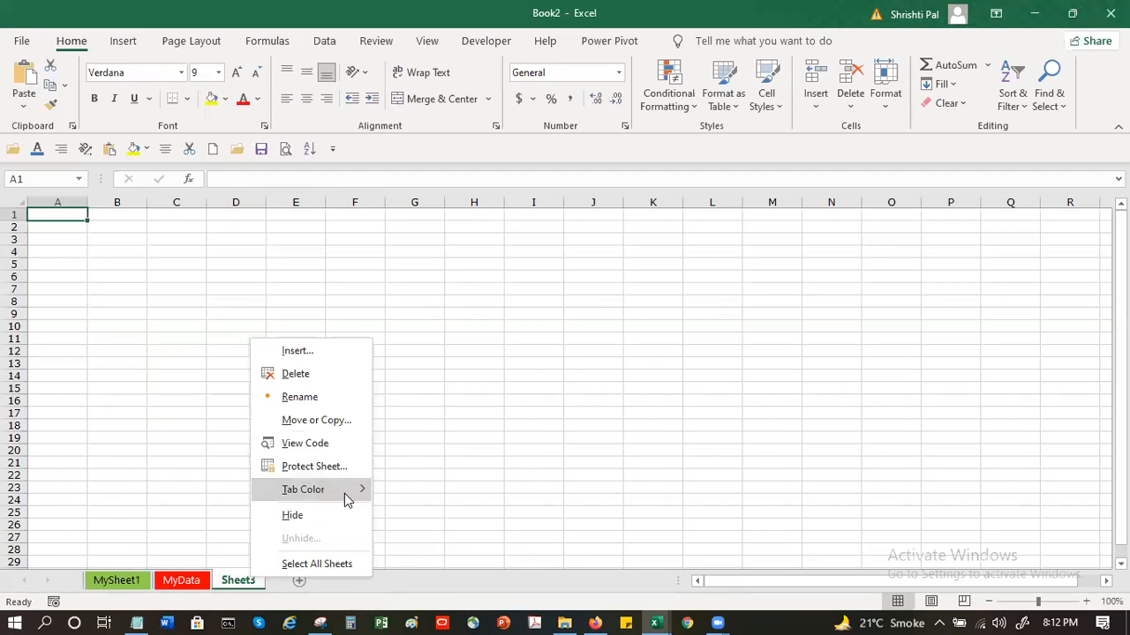
mouse_move(344, 493)
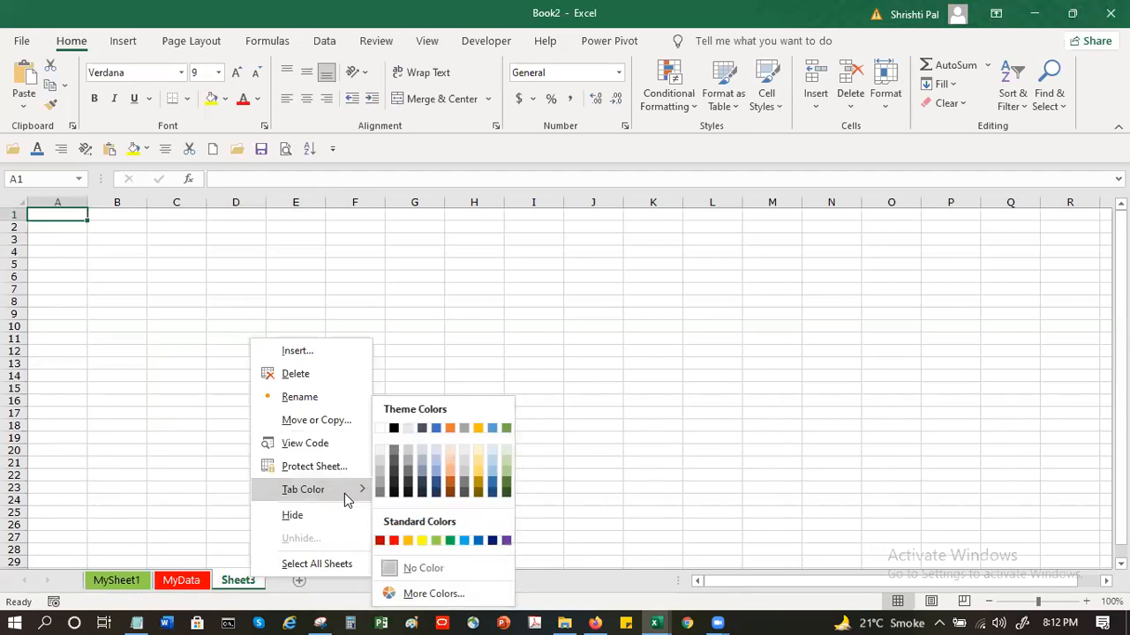
click(478, 542)
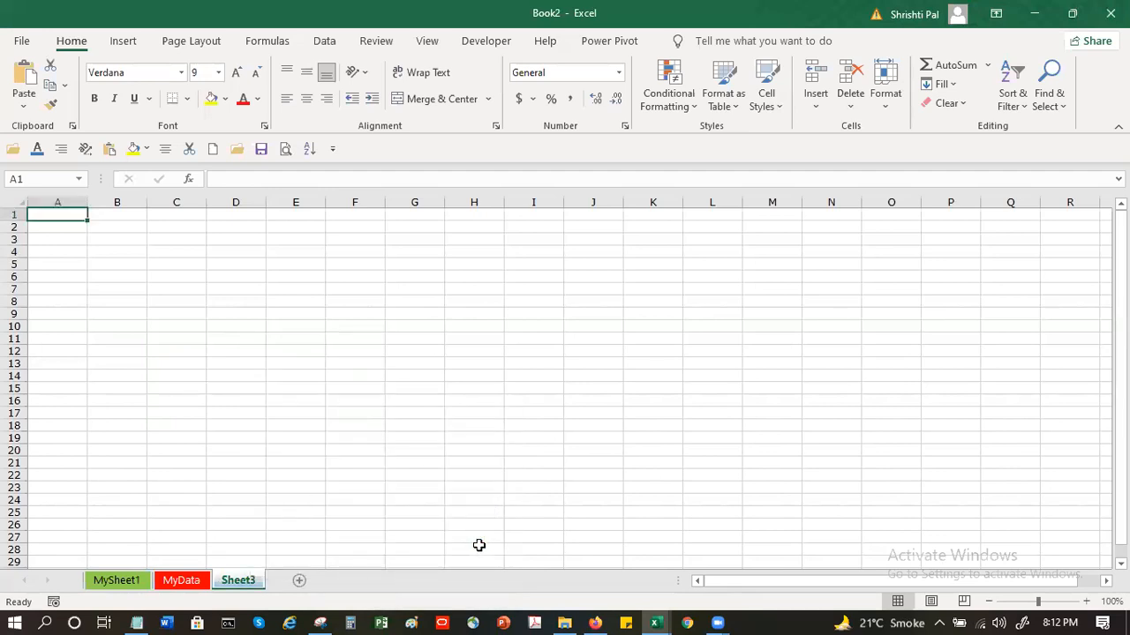
Look through the three worksheets and set the tab color of Sheet3 to the standard yellow
click(139, 584)
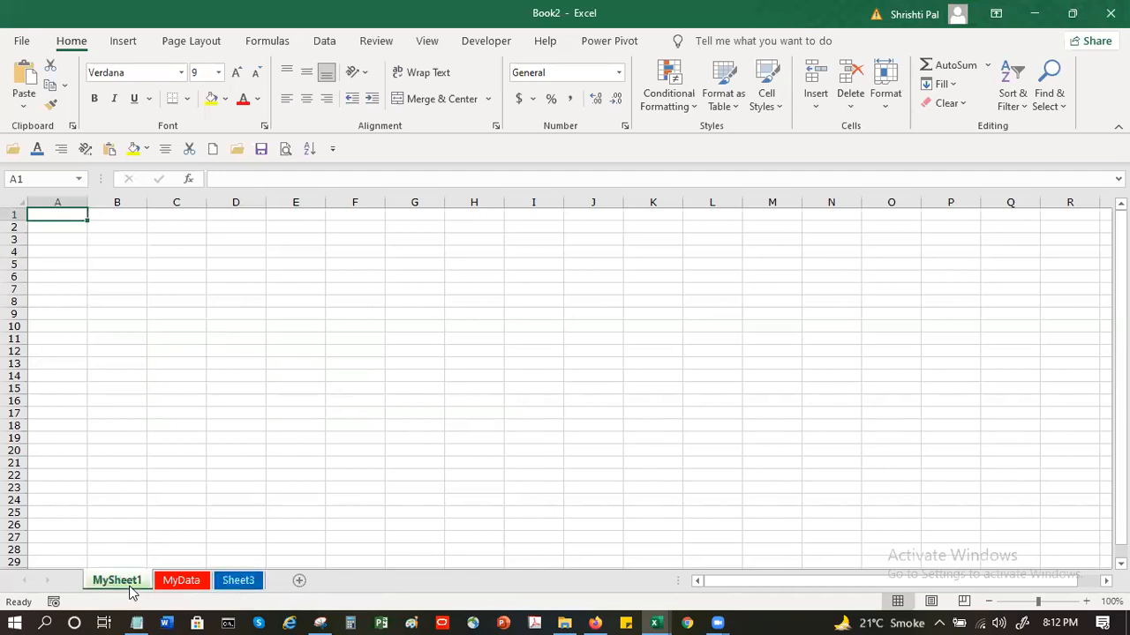
click(182, 581)
click(236, 582)
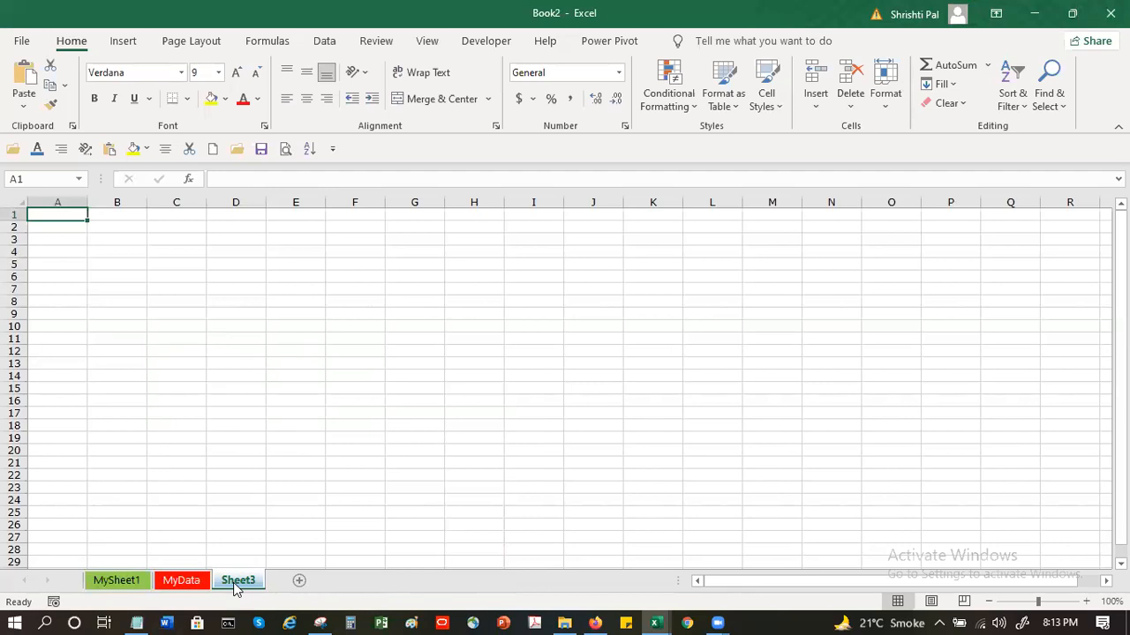
right_click(230, 583)
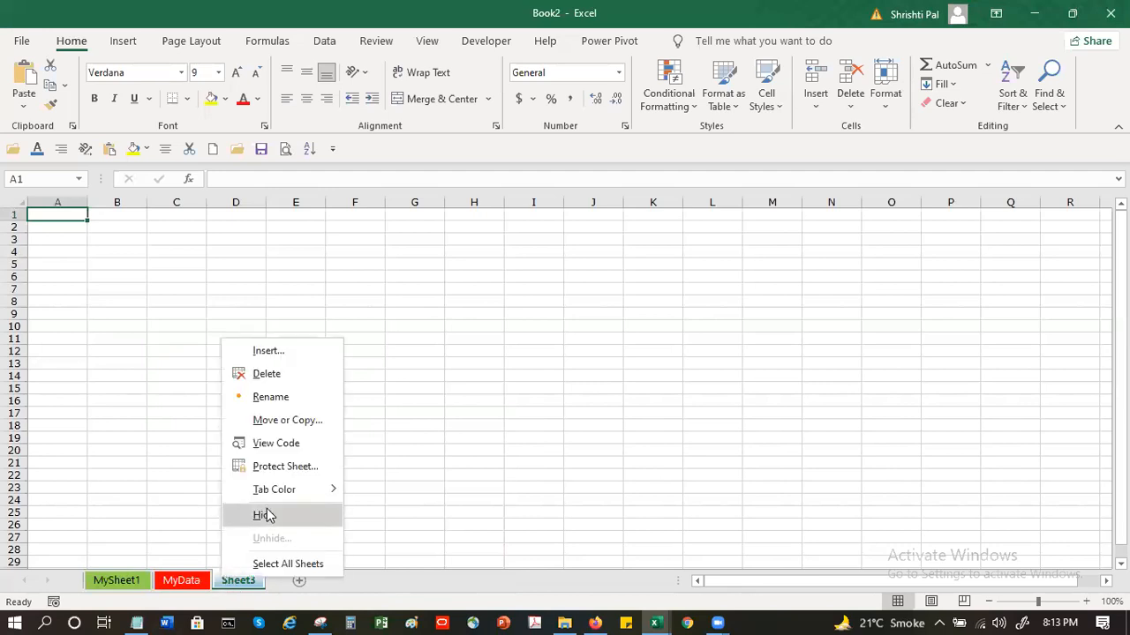
mouse_move(281, 494)
click(395, 541)
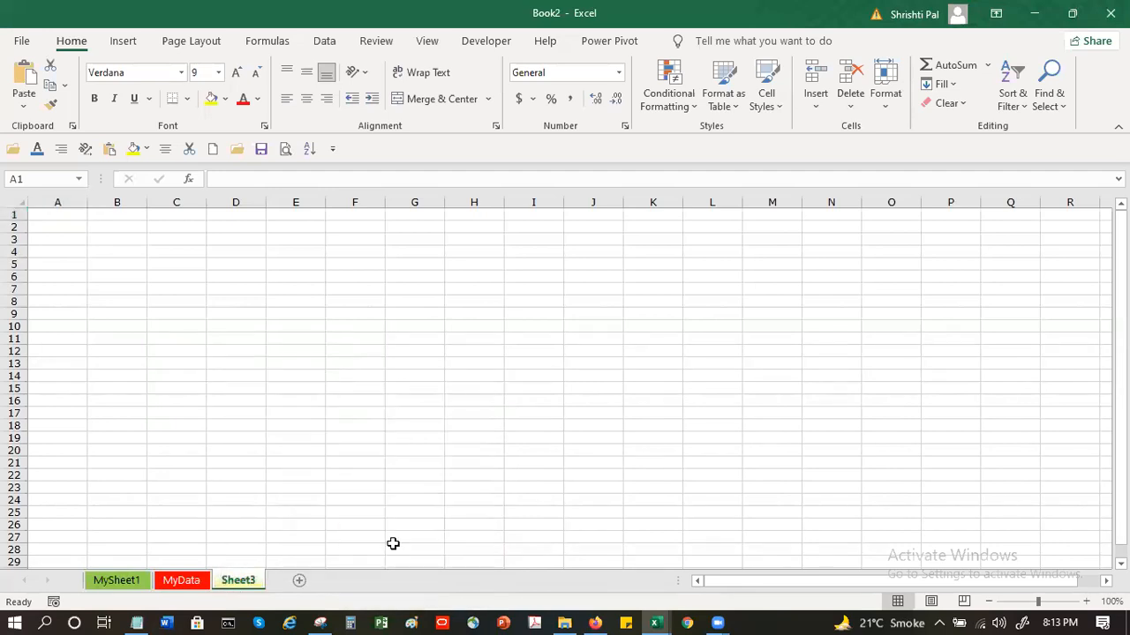
click(270, 468)
Switch through MyData to the MySheet1 worksheet and select cells A3, A1, B1, C1 and C2 one by one
click(183, 581)
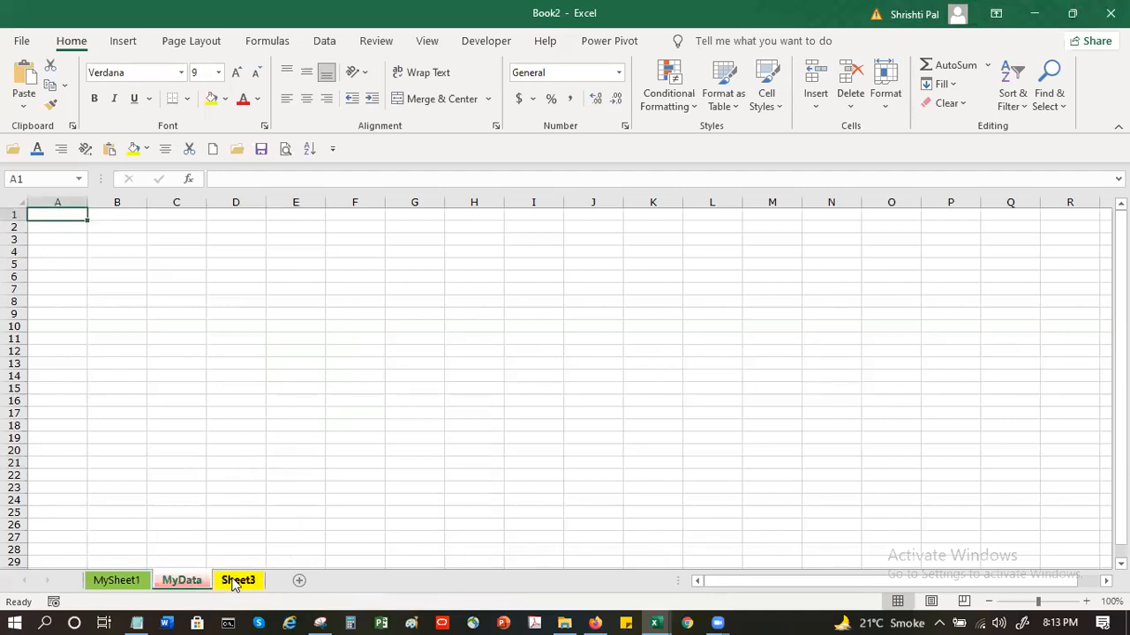
click(132, 582)
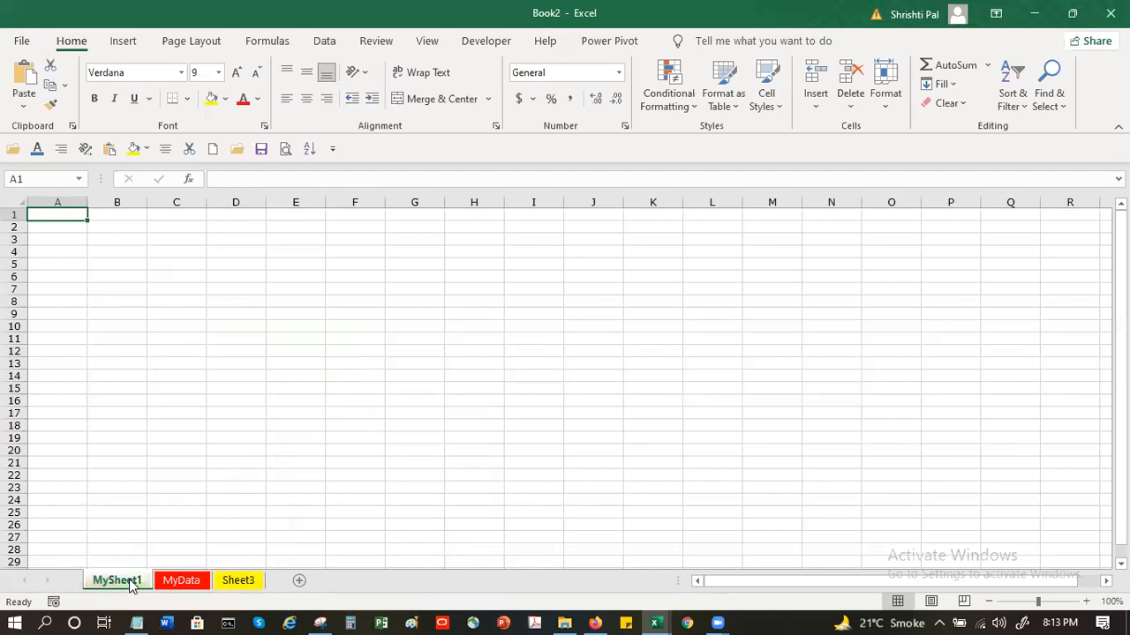
click(50, 241)
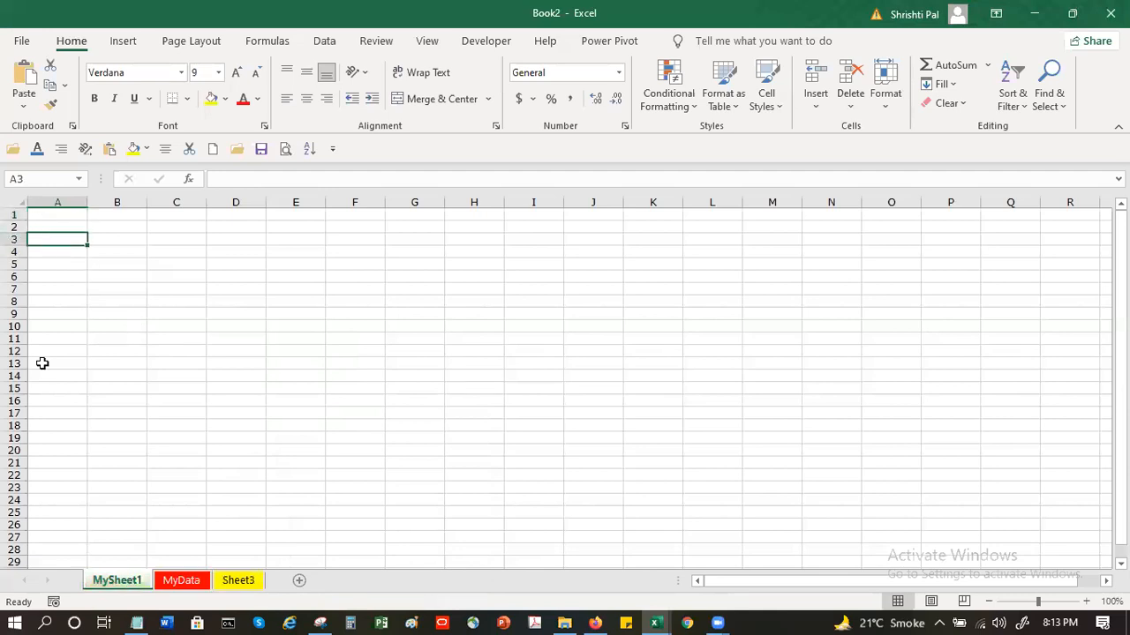
click(62, 215)
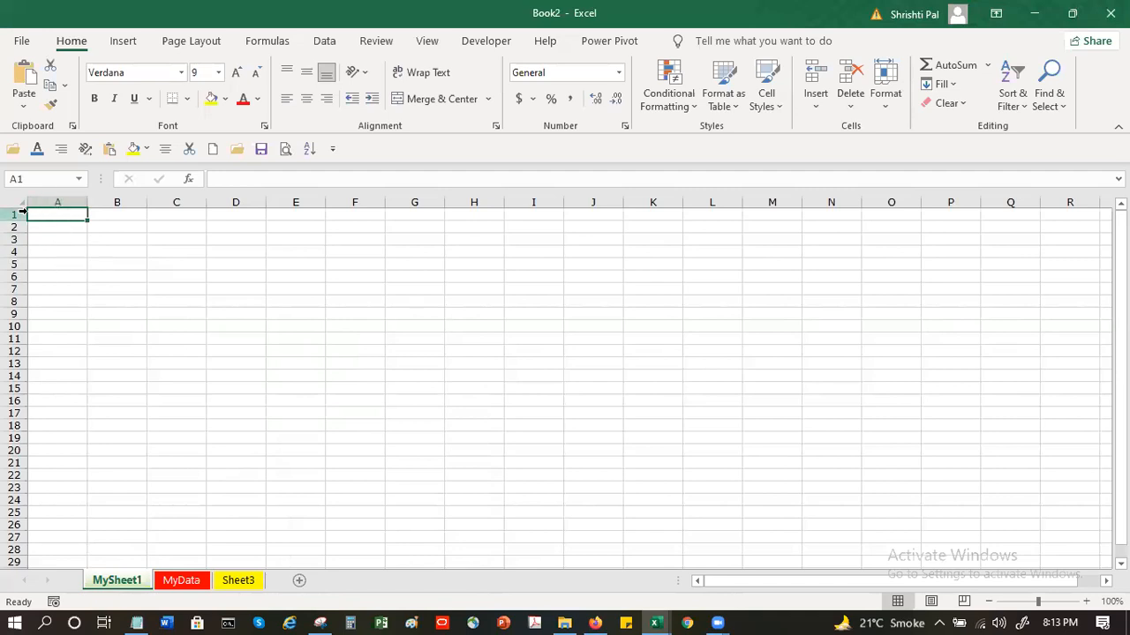
click(103, 215)
click(161, 216)
click(165, 228)
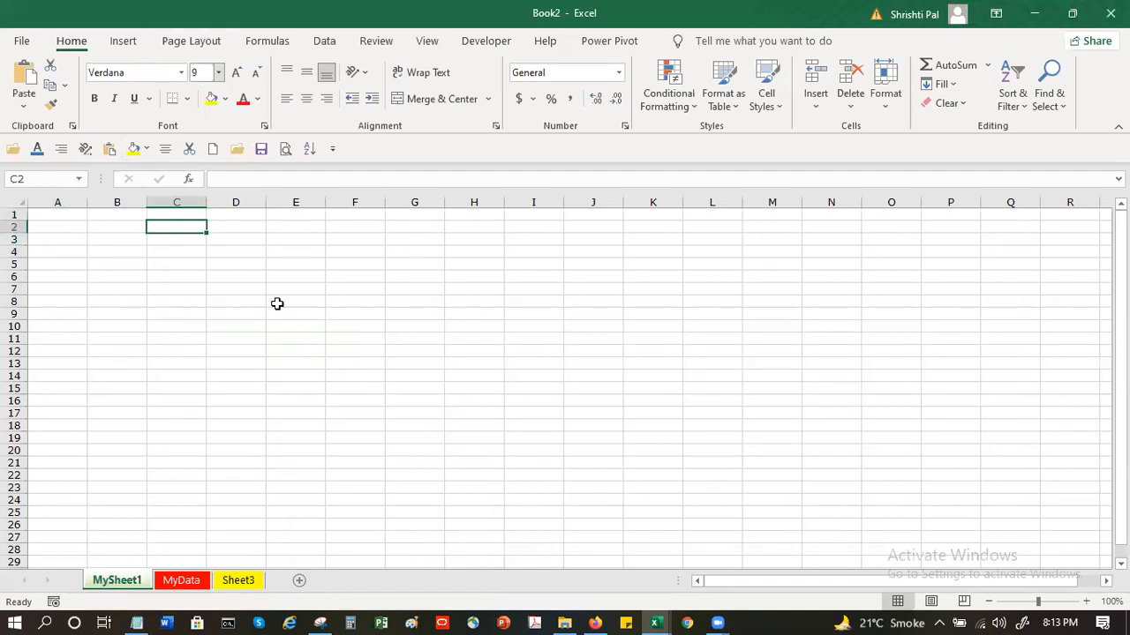
Enter 100, 200, 300, ### and 400 in cells A1 to A5 of the MySheet1 worksheet
click(69, 217)
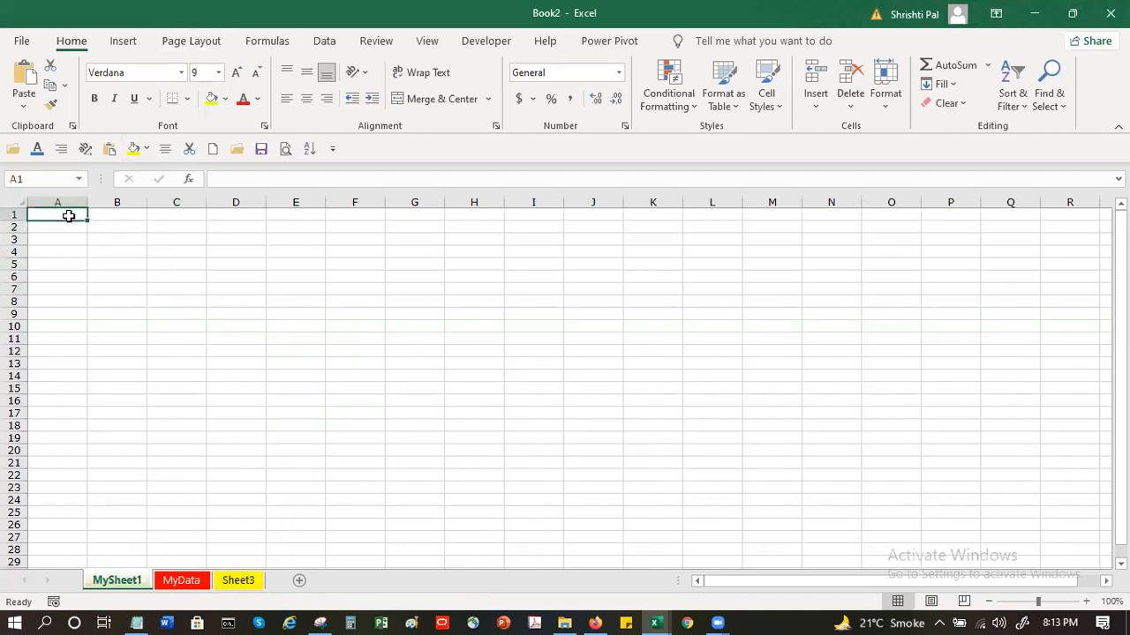
text(100)
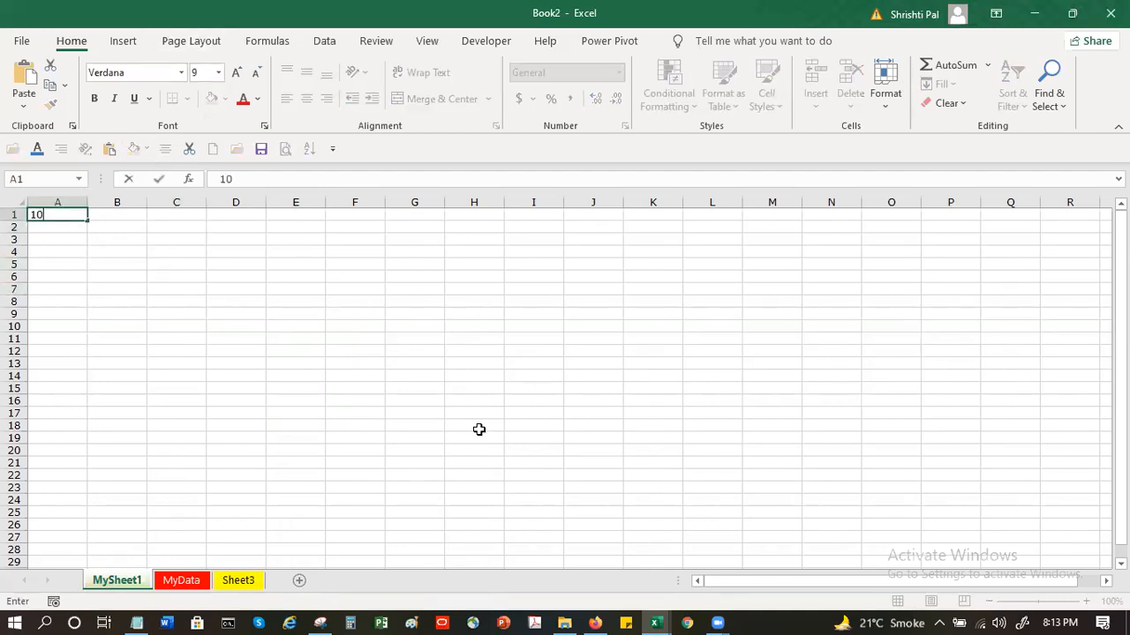
key(Return)
text(200)
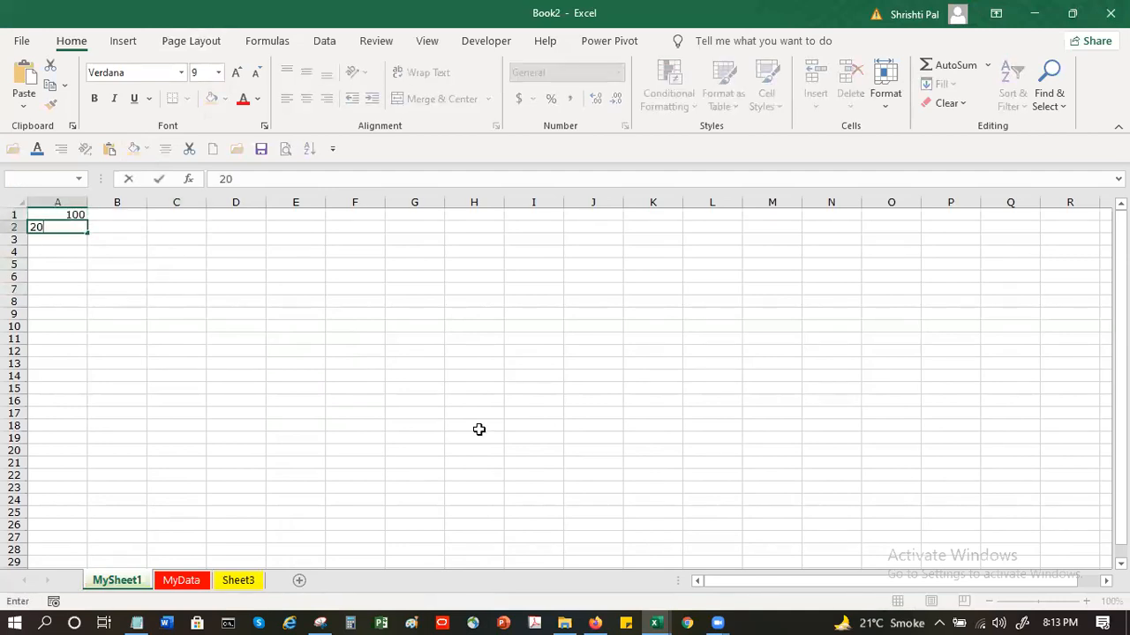
key(Return)
text(300)
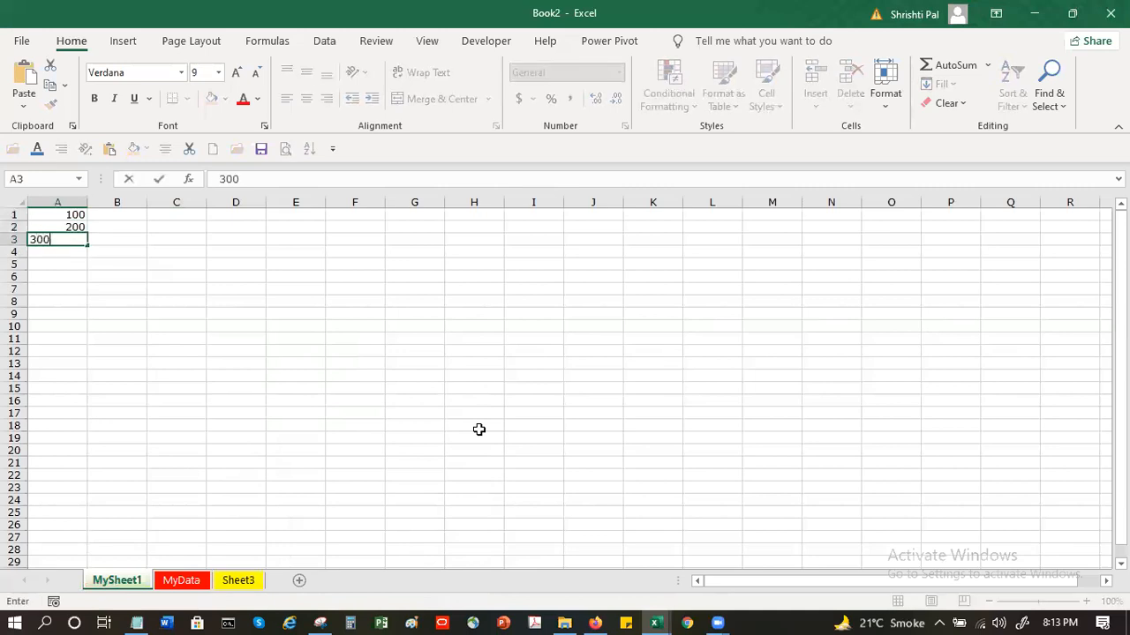
key(Return)
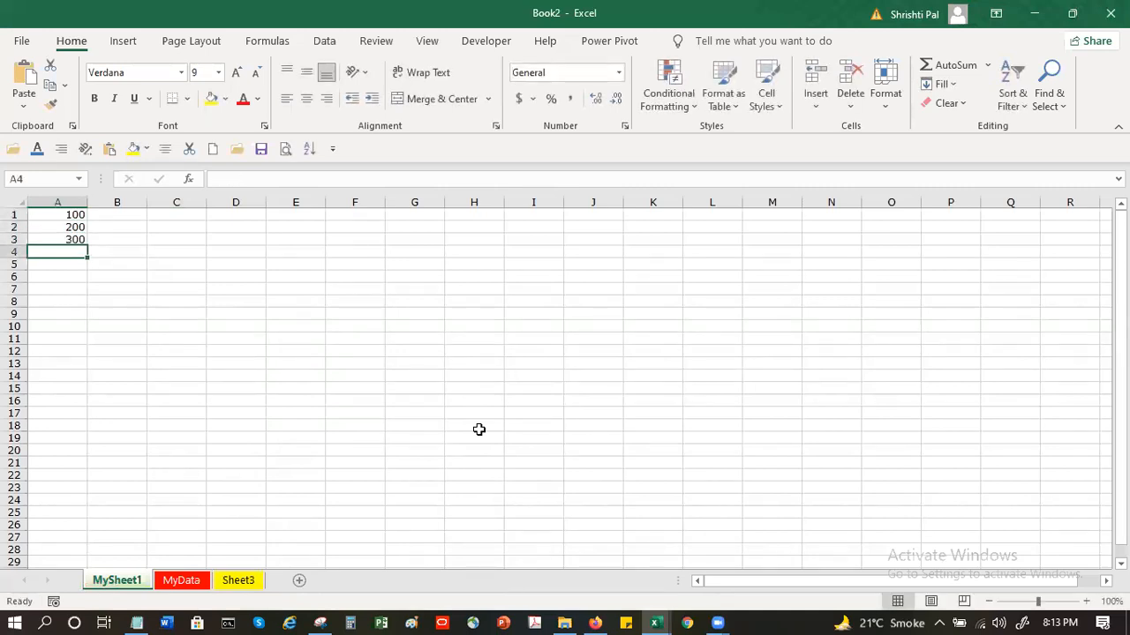
text(###)
key(Return)
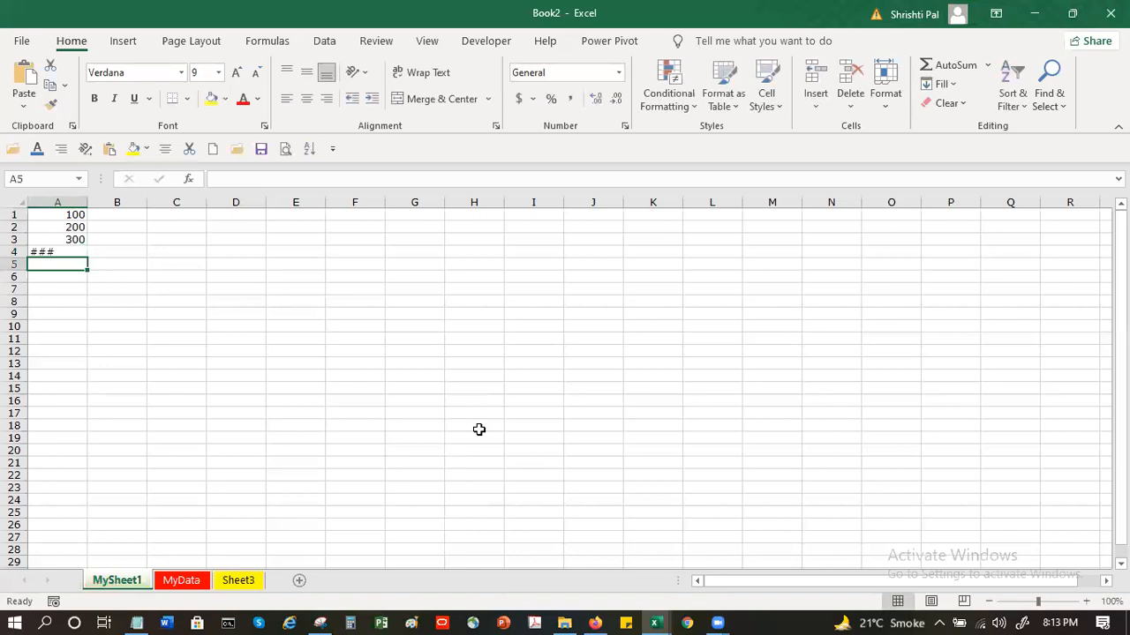
text(400)
key(Return)
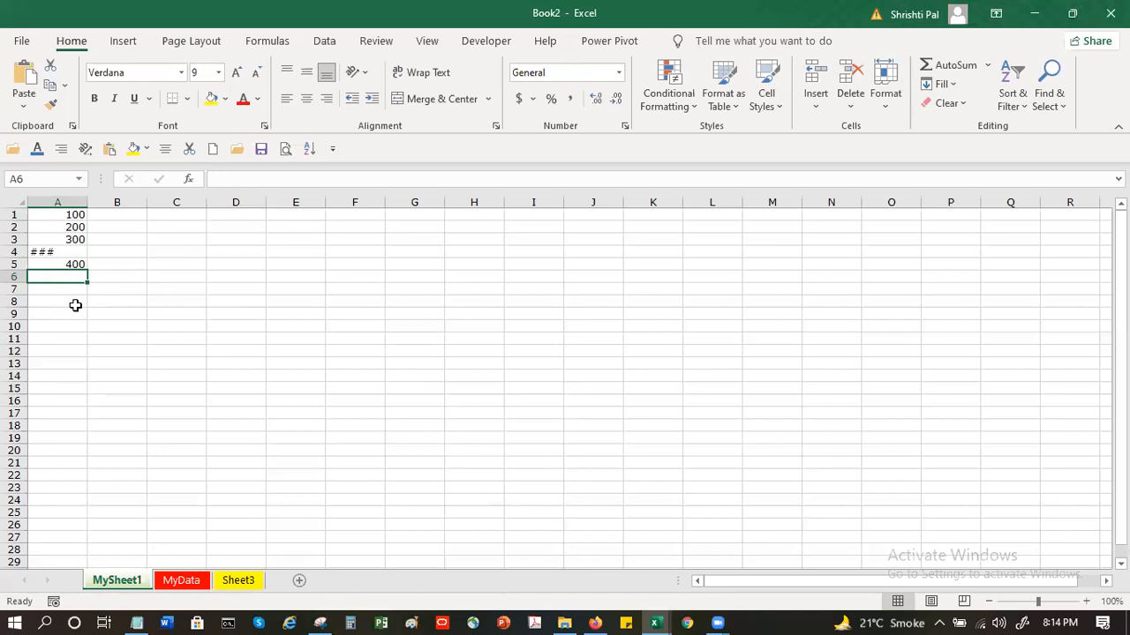
Widen column A to roughly double its width and narrow it again
drag(88, 204, 167, 205)
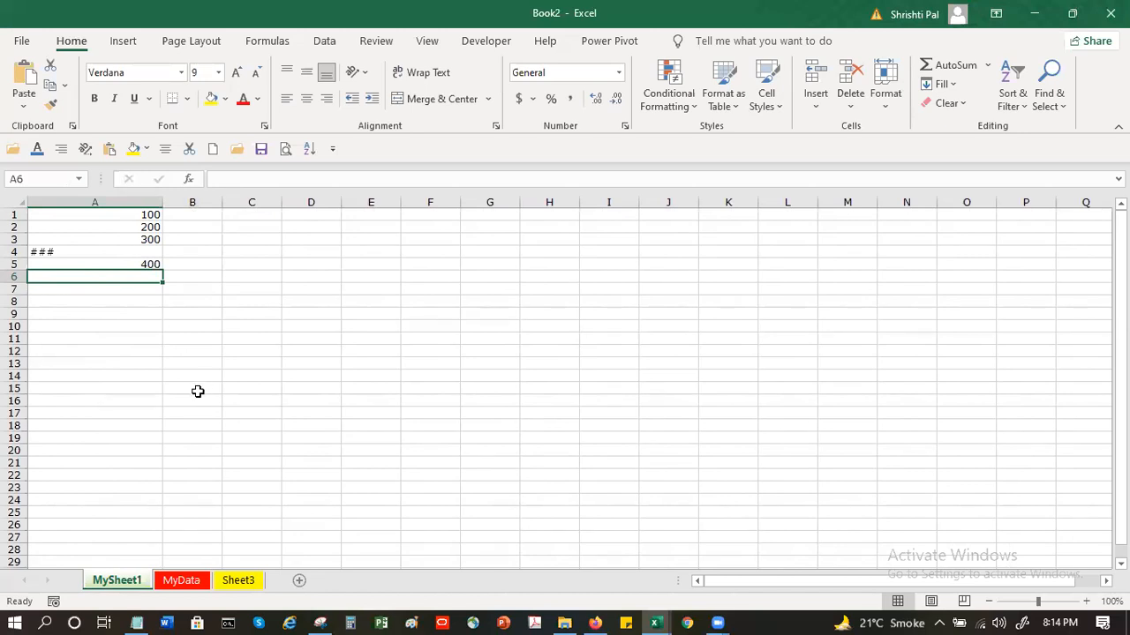
drag(164, 202, 86, 208)
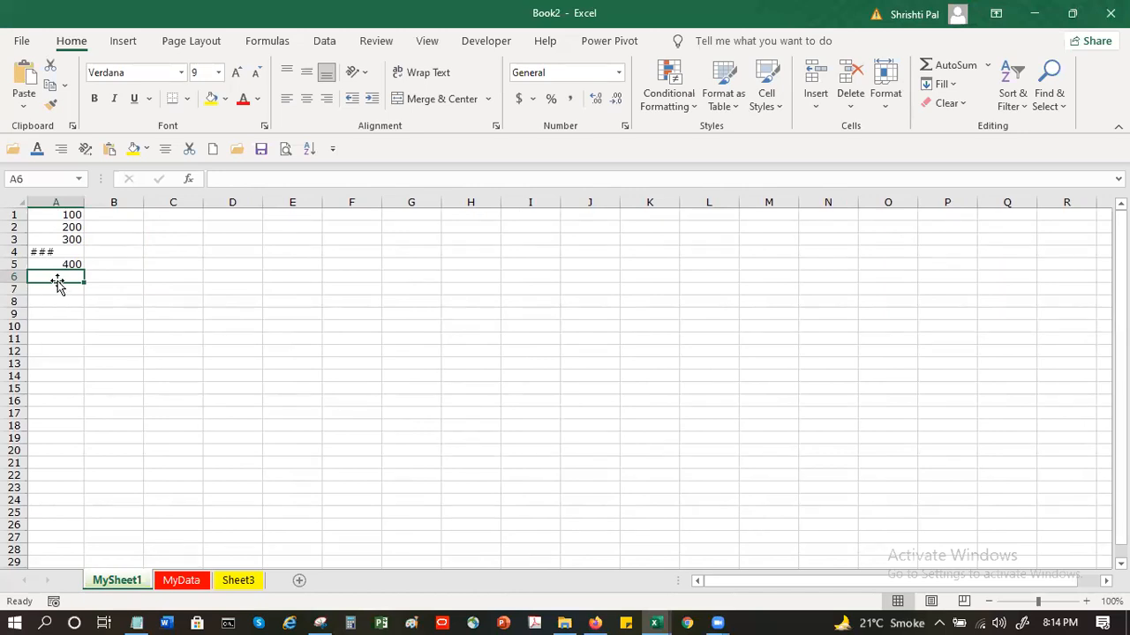
Total the range A1:A5 in cell A6 with AutoSum, and check the formula and the text entry in A4
click(949, 72)
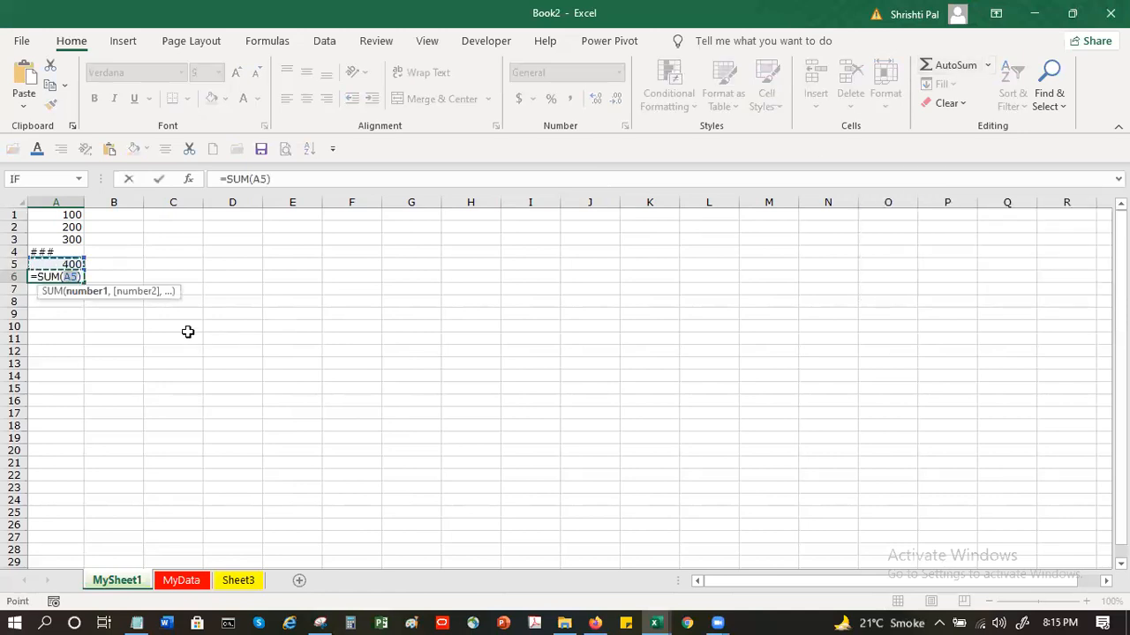
drag(61, 214, 47, 264)
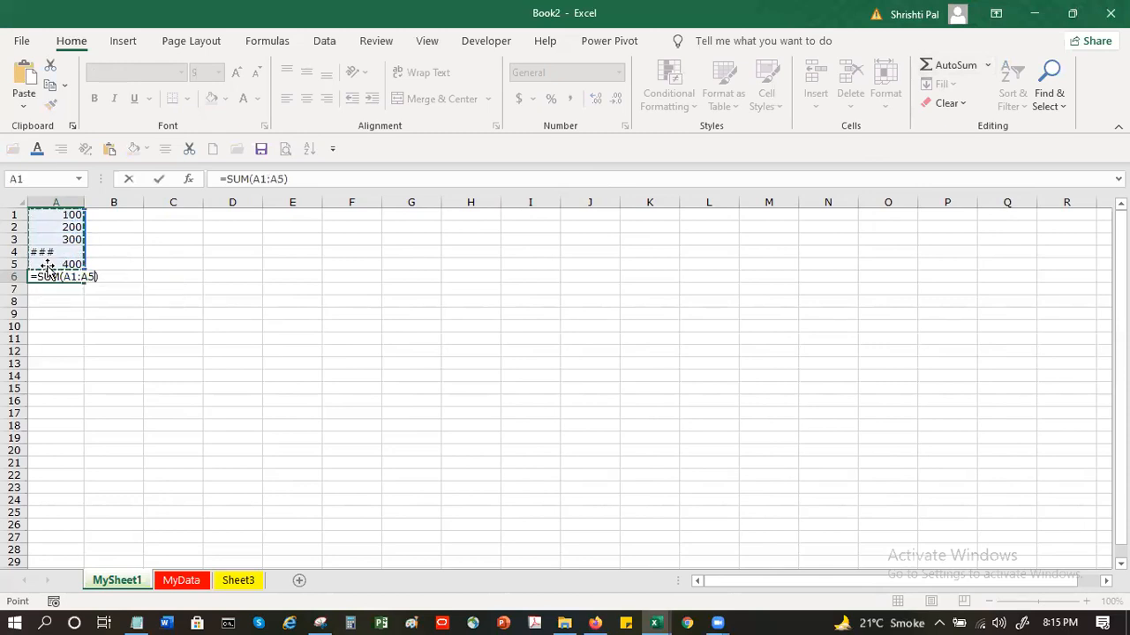
key(Return)
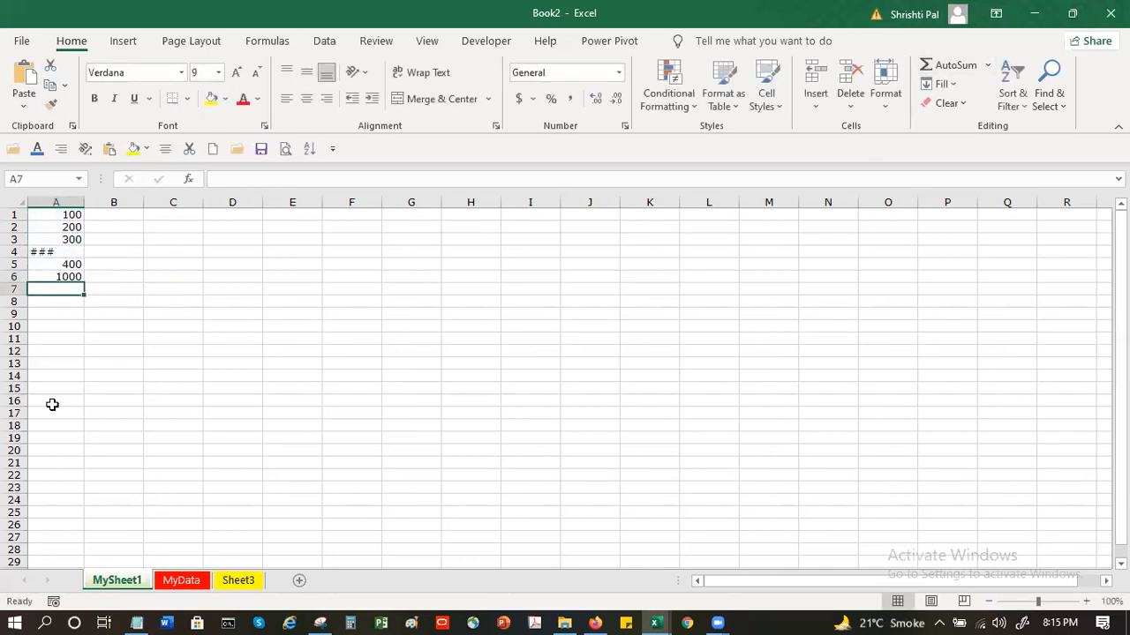
click(50, 277)
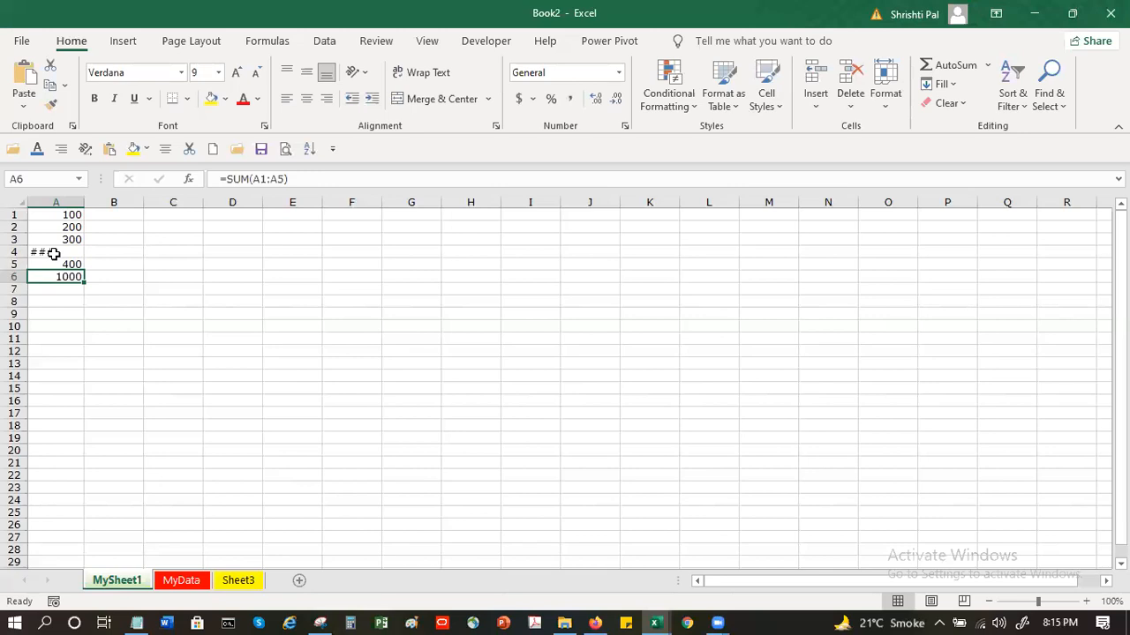
click(54, 253)
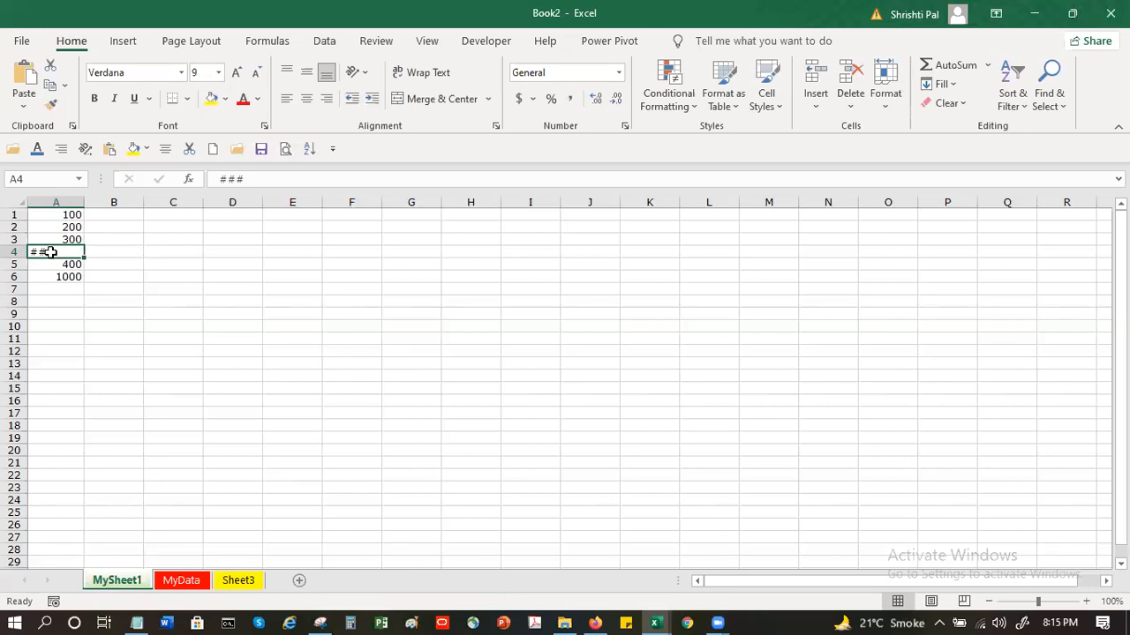
click(103, 252)
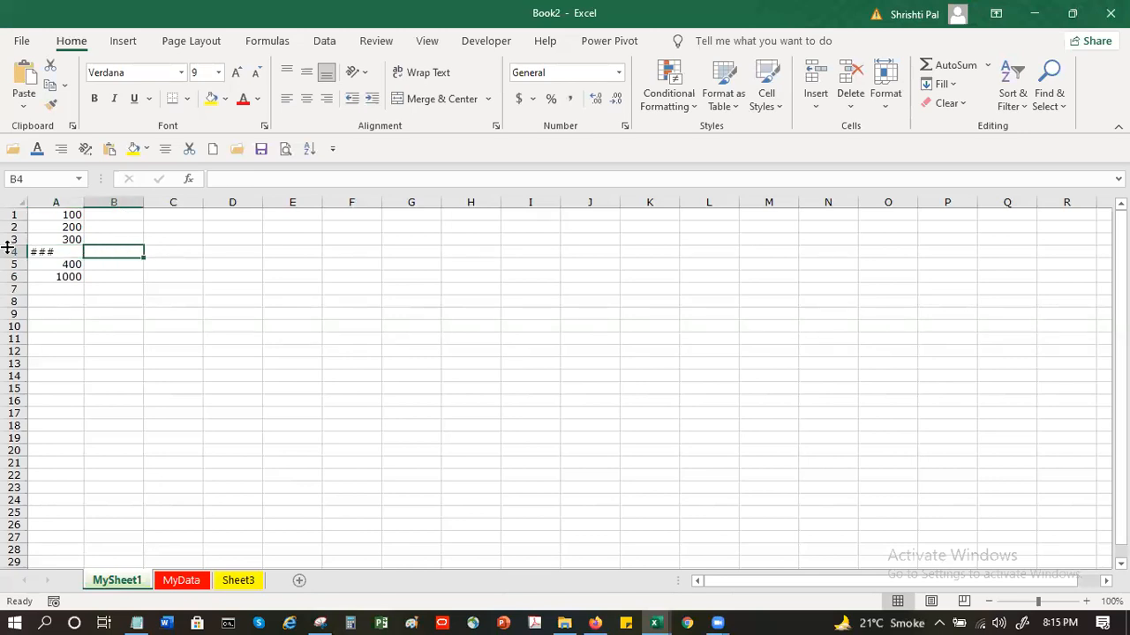
click(57, 273)
Enter 150 in cell B1 and 250 in cell B2
click(97, 220)
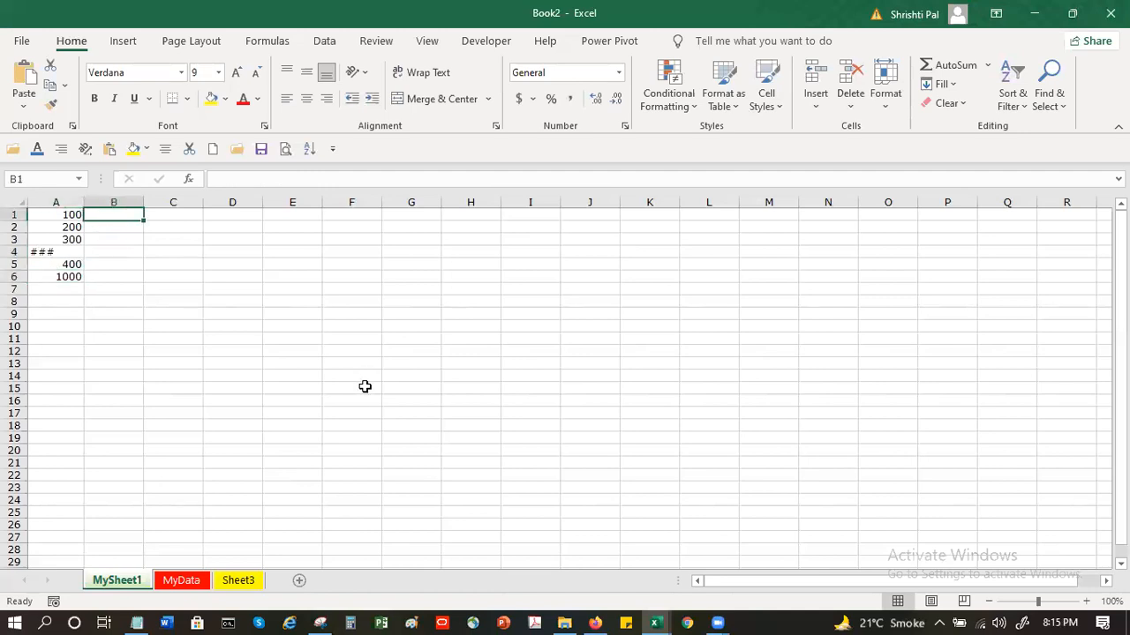
text(1)
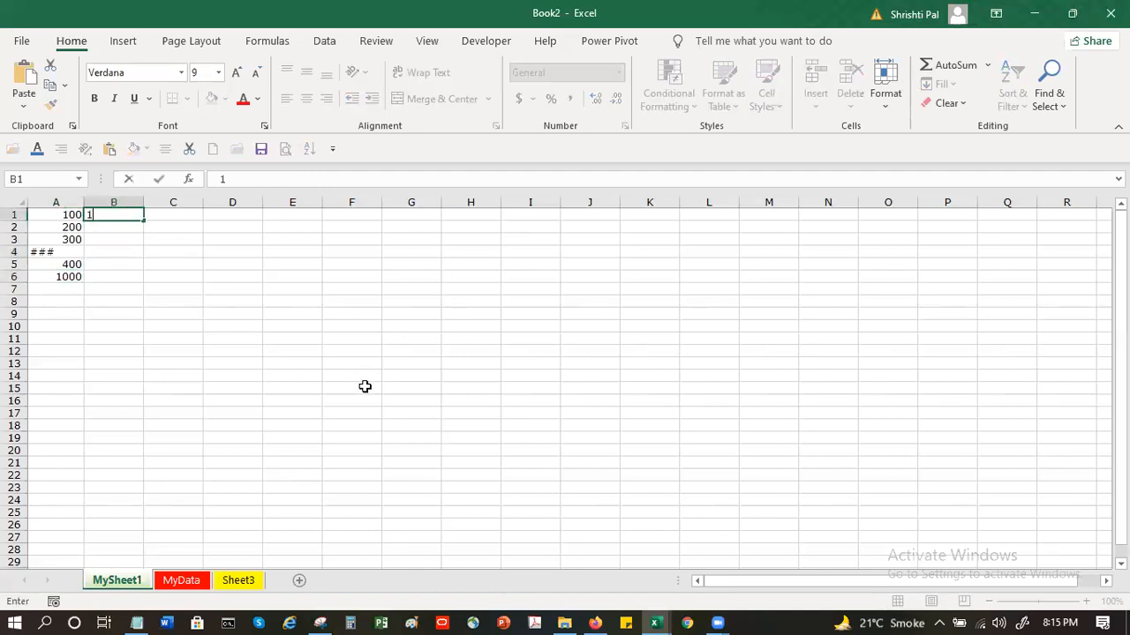
text(50)
key(Return)
text(250)
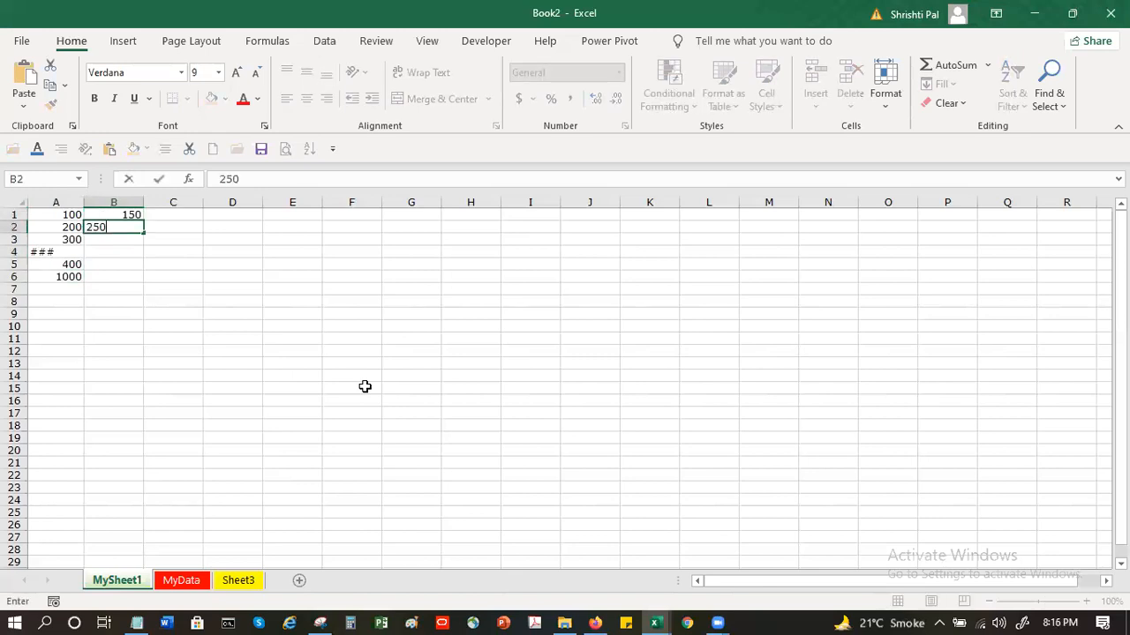
key(Return)
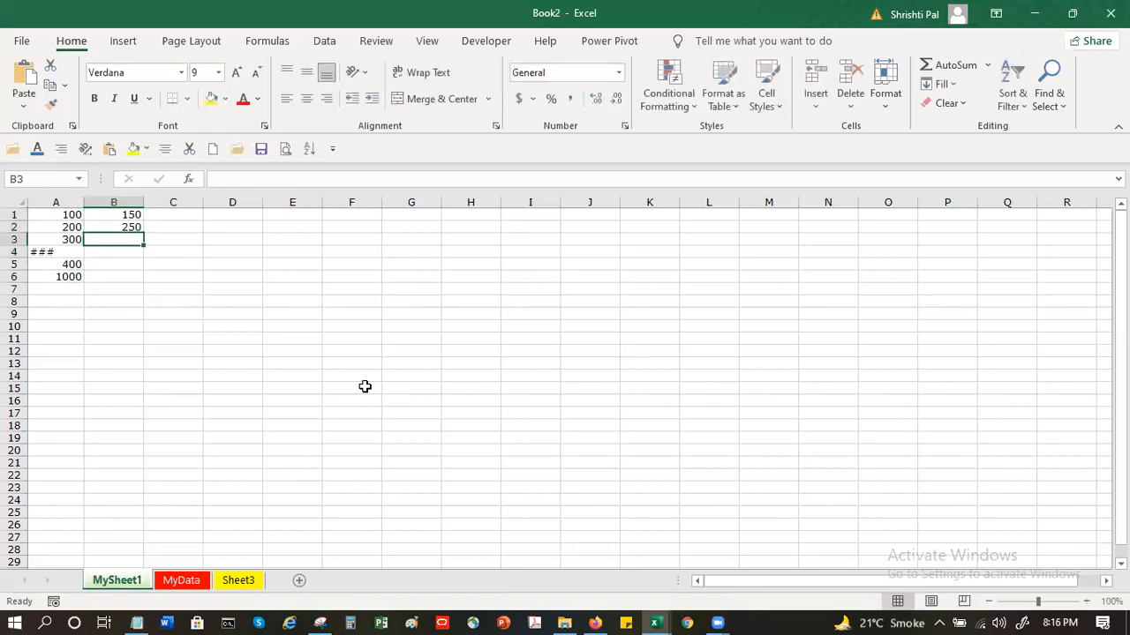
Copy the SUM formula from A6 into B6 and compare the formulas in the two cells
click(54, 274)
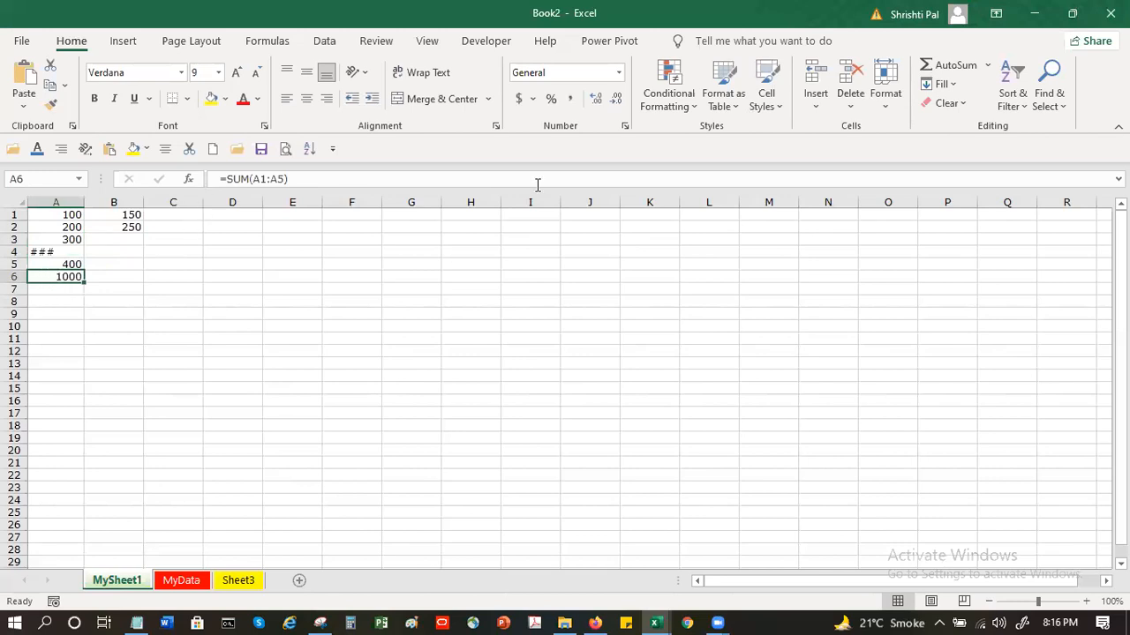
key(ctrl+c)
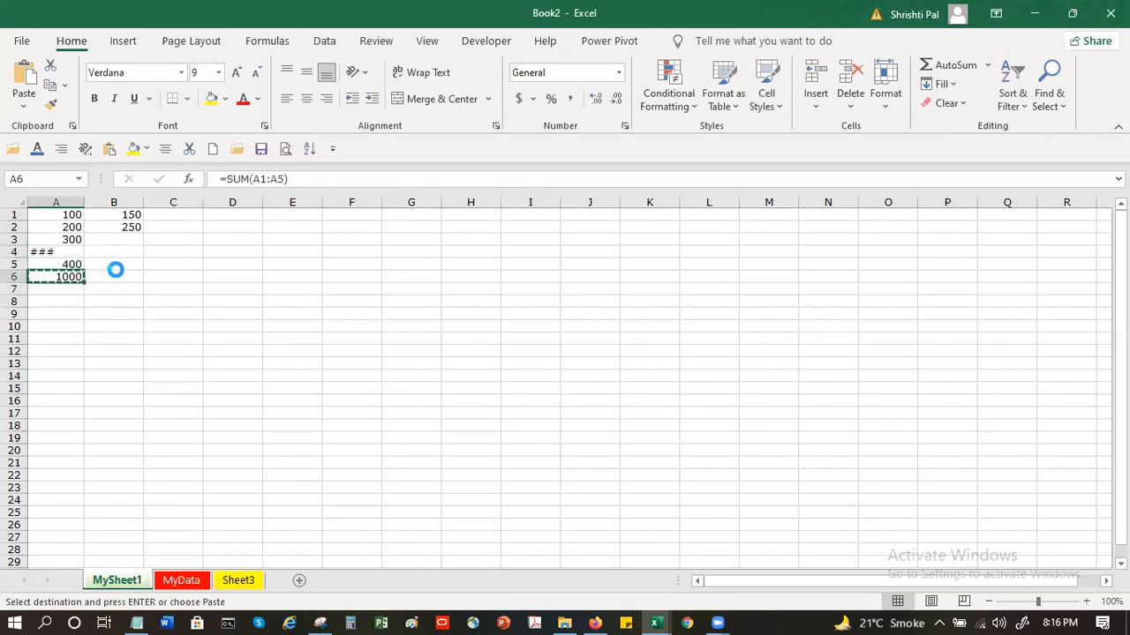
click(118, 278)
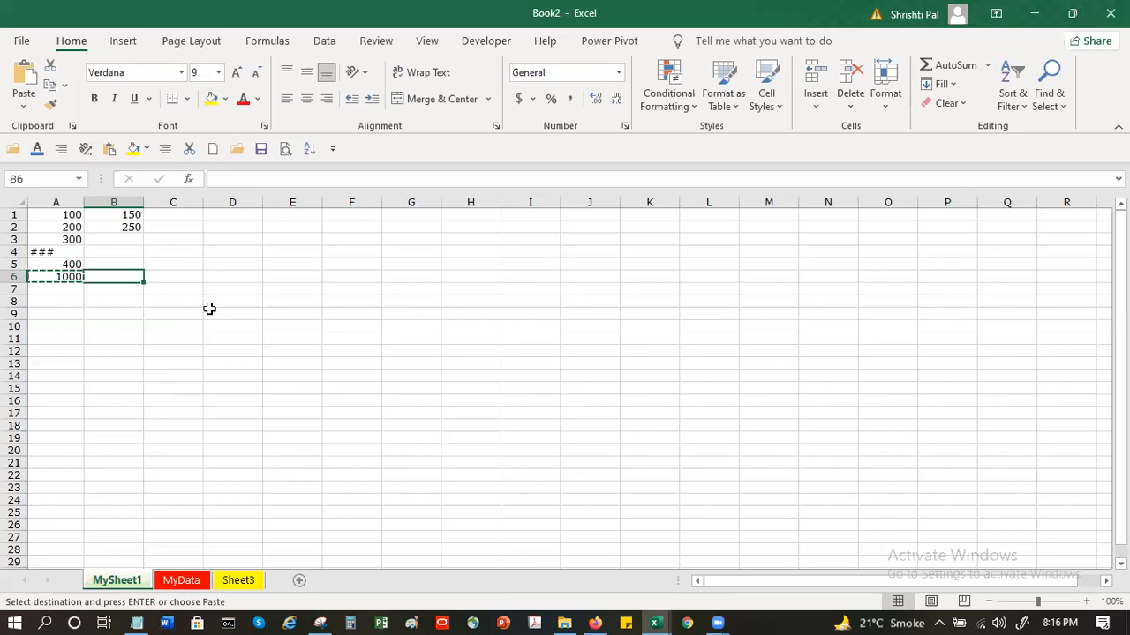
key(ctrl+v)
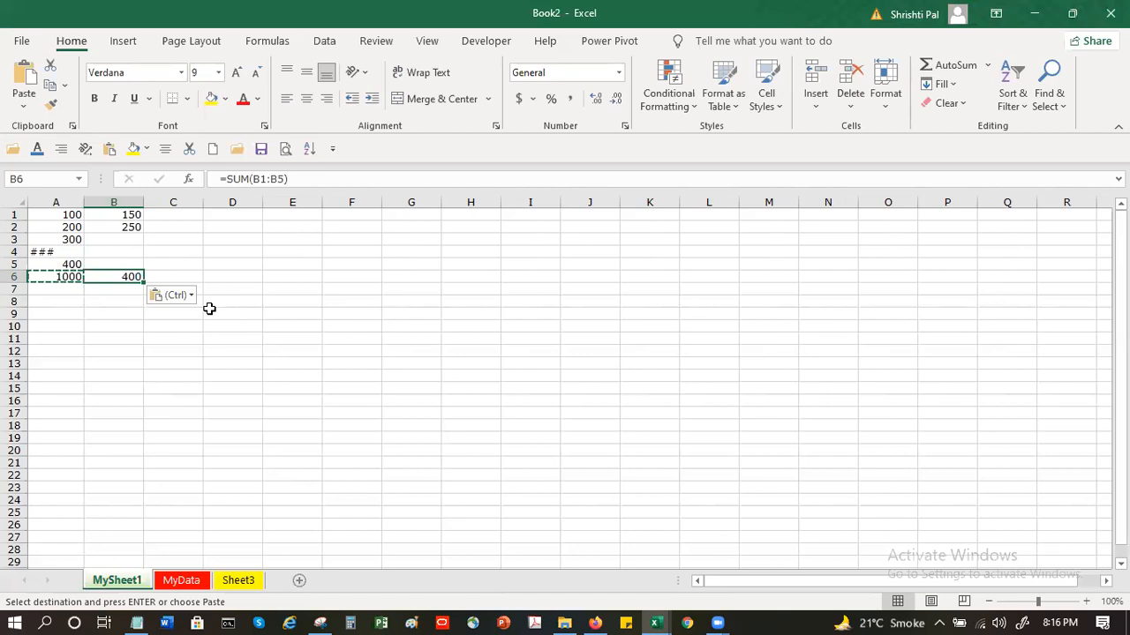
click(53, 279)
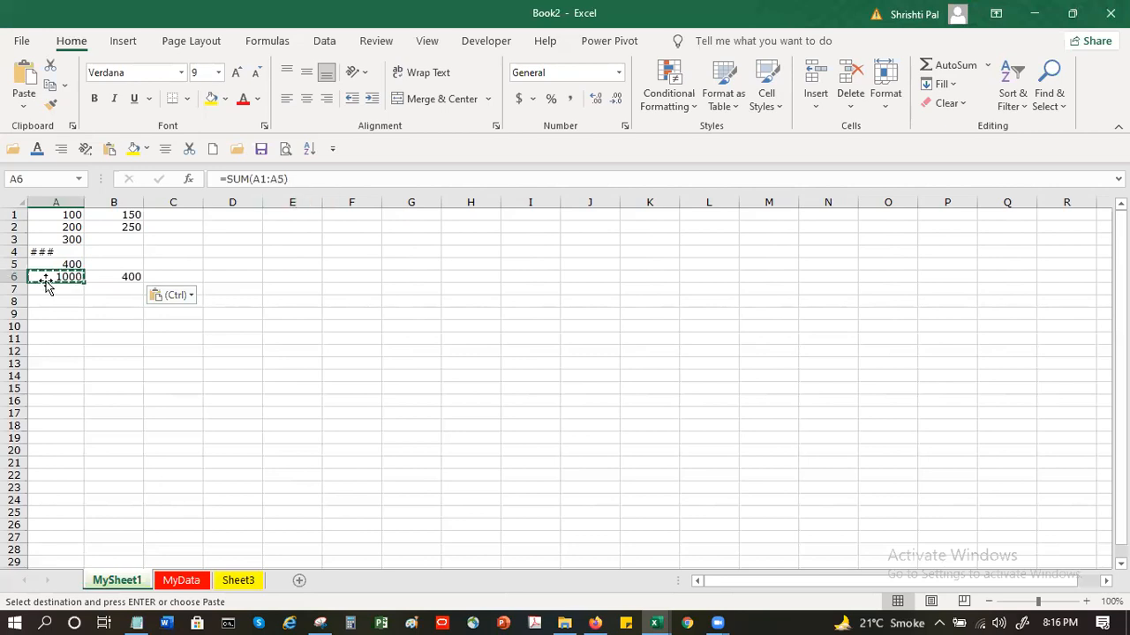
click(107, 279)
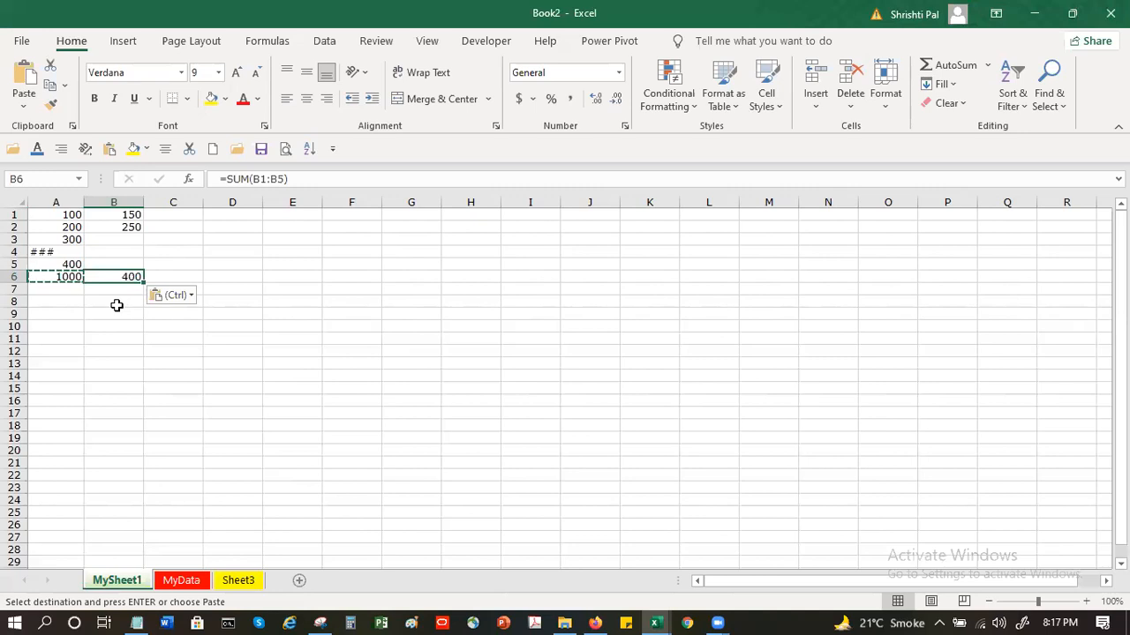
Paste the copied SUM formula into C6 as well and end the copy mode
click(190, 274)
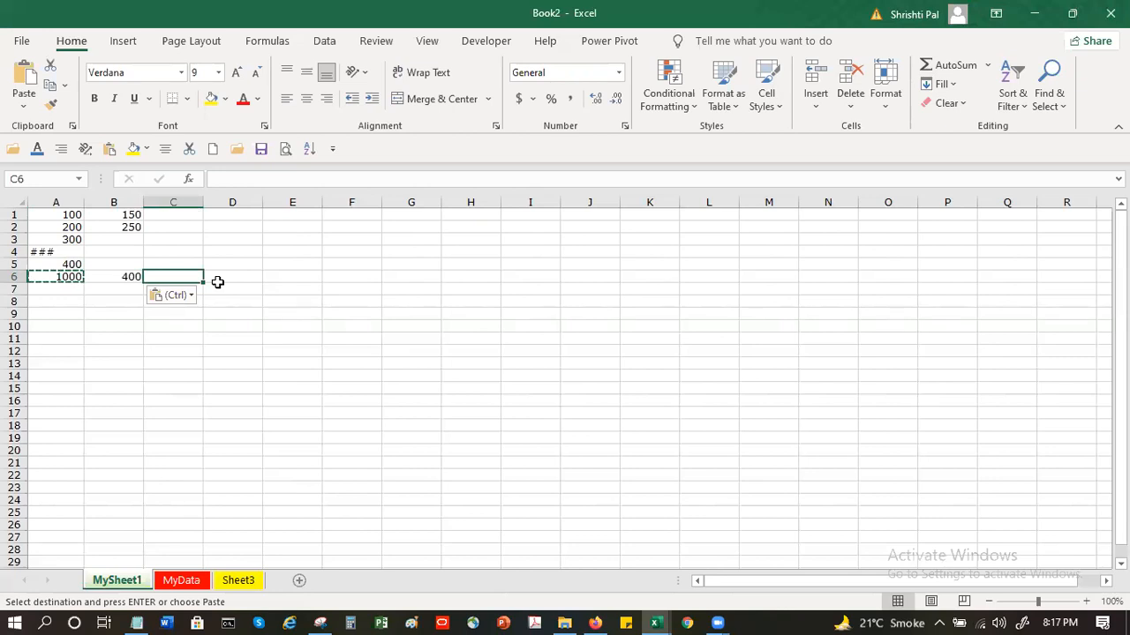
key(ctrl+v)
key(Escape)
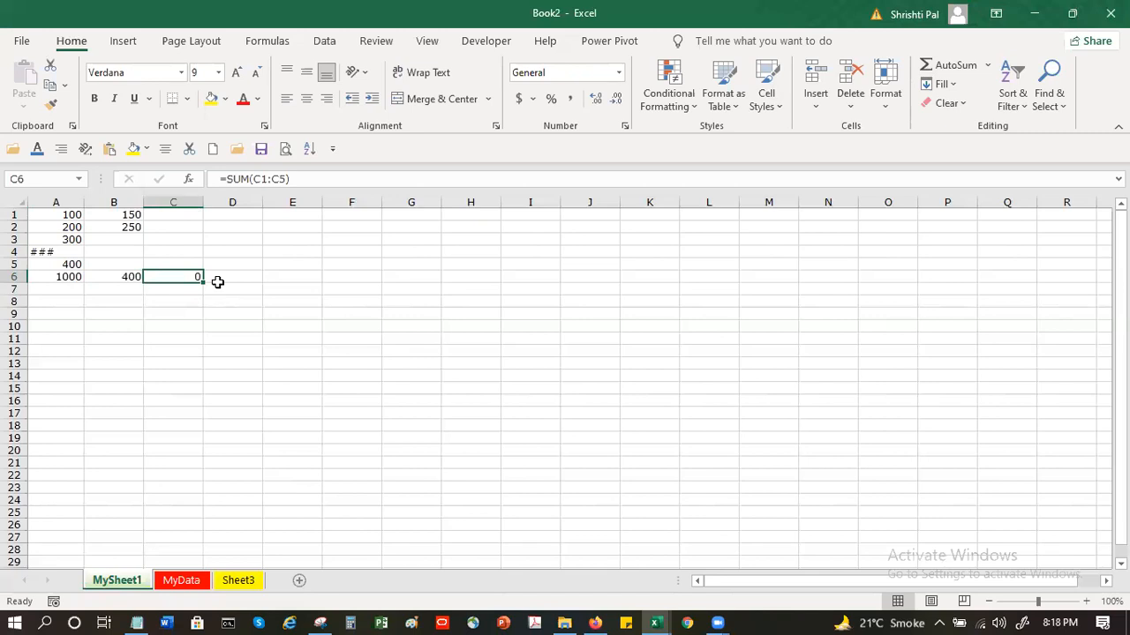
Examine the SUM formulas in A6 and C6 and the cells A1:A5 that the A6 total refers to
click(65, 278)
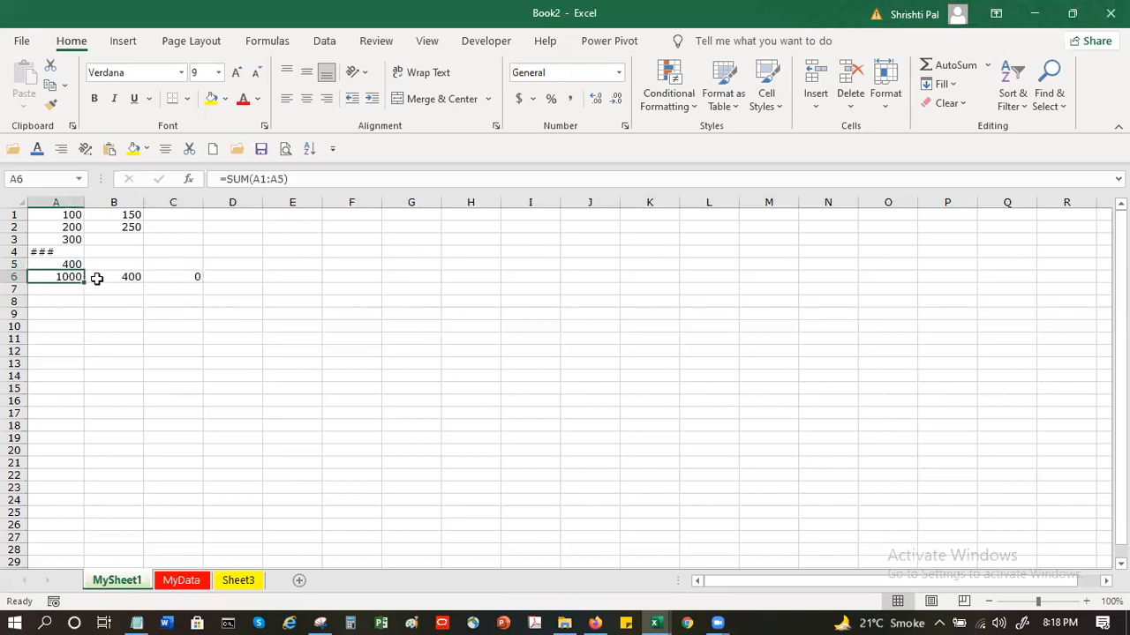
drag(84, 279, 163, 277)
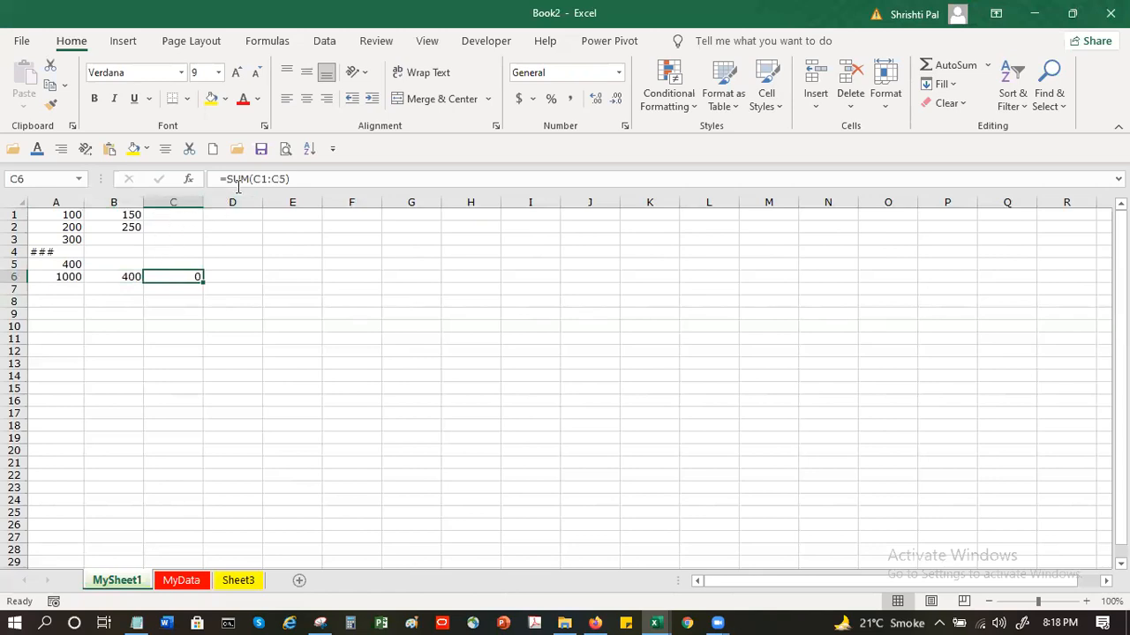
double_click(177, 276)
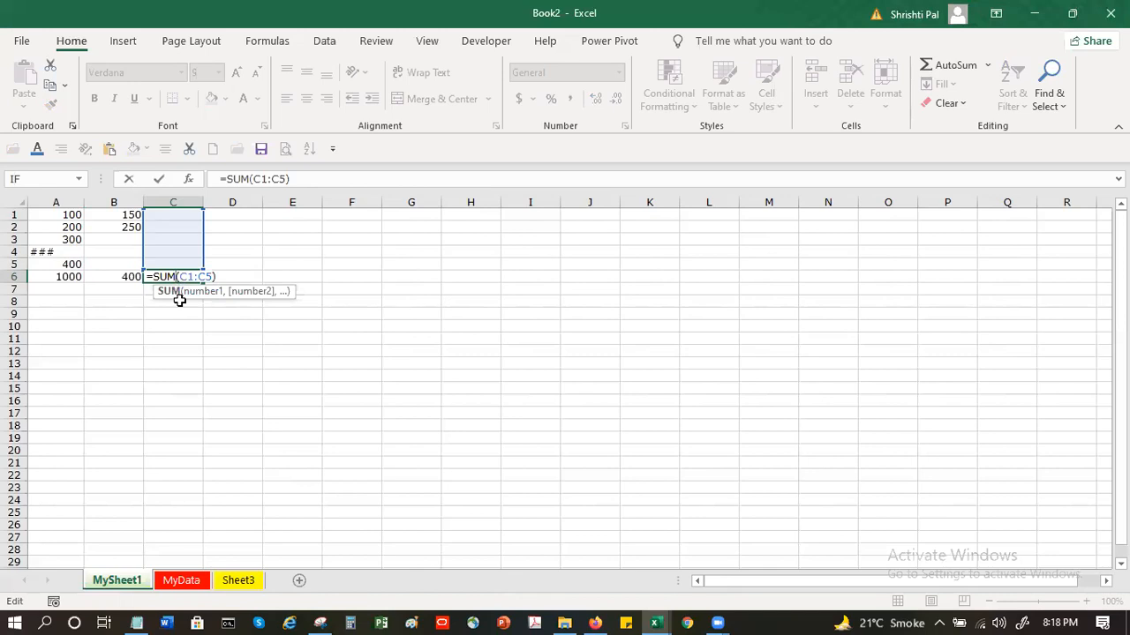
key(ctrl+Return)
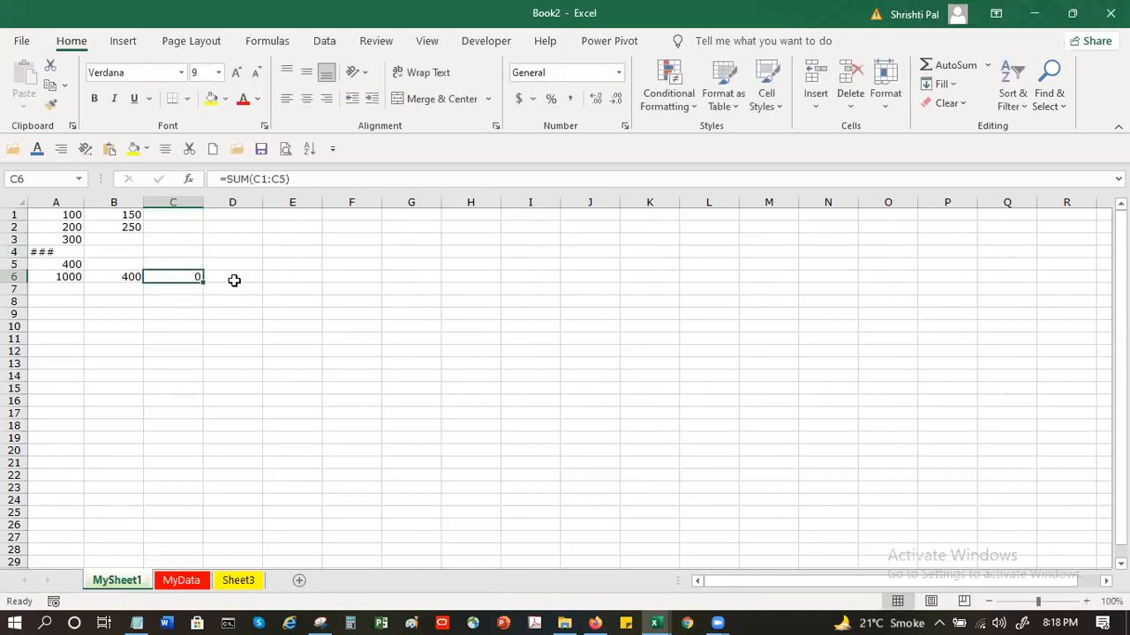
click(463, 251)
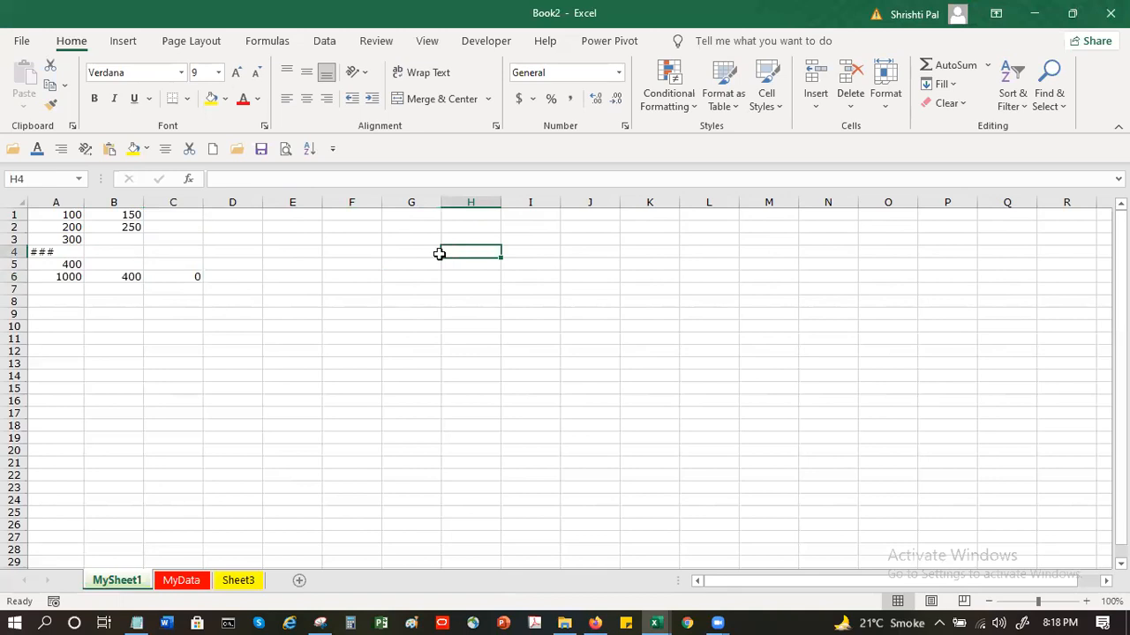
click(73, 276)
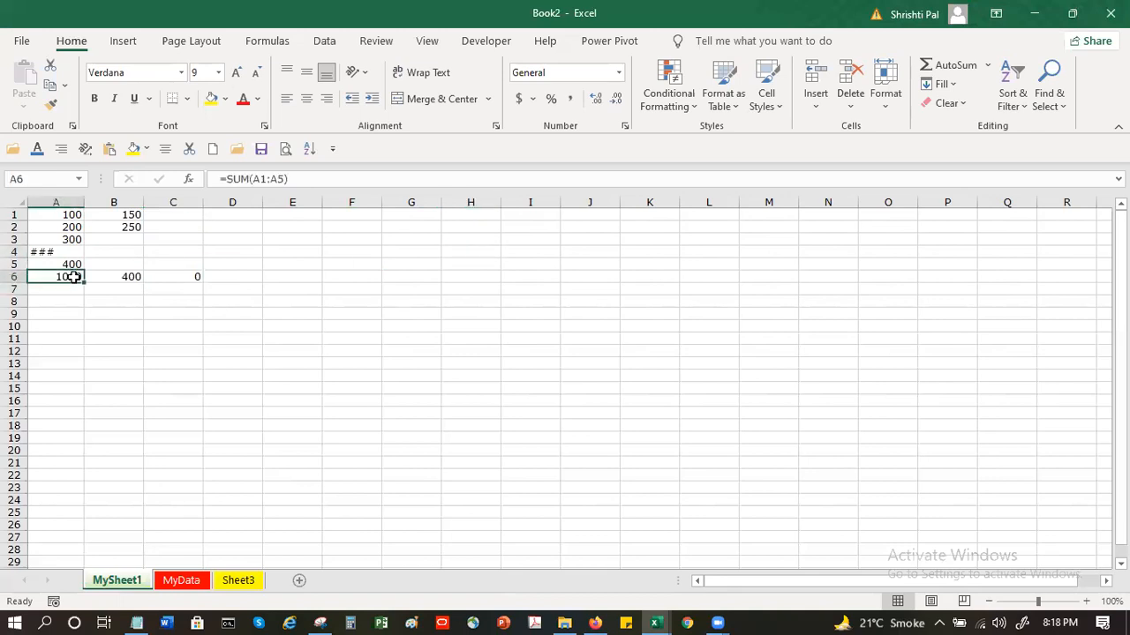
click(604, 264)
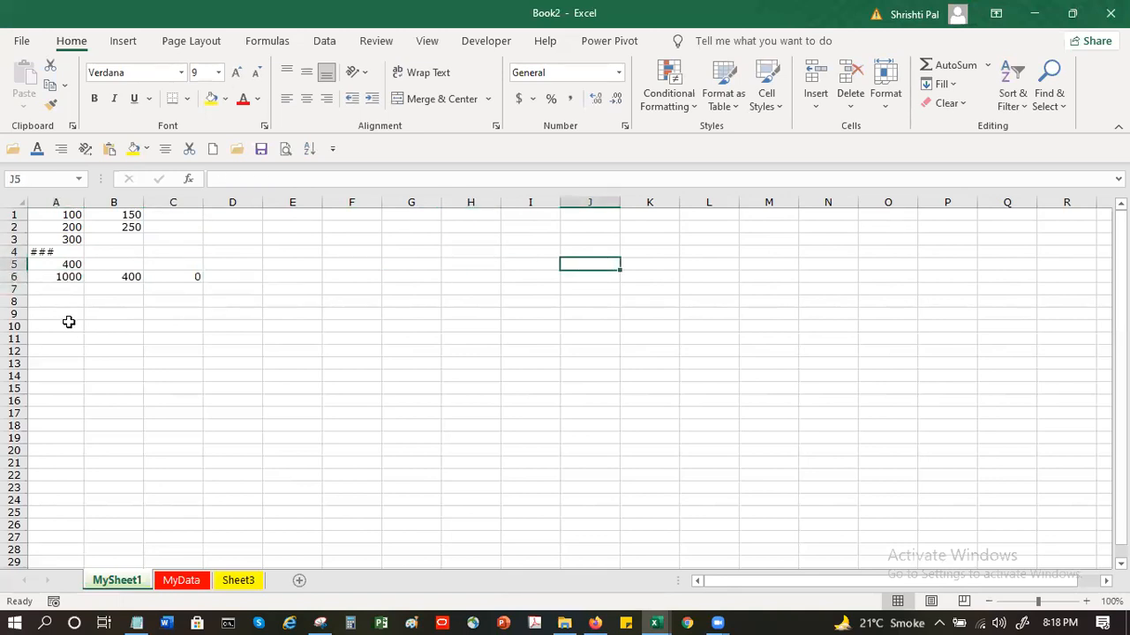
click(56, 279)
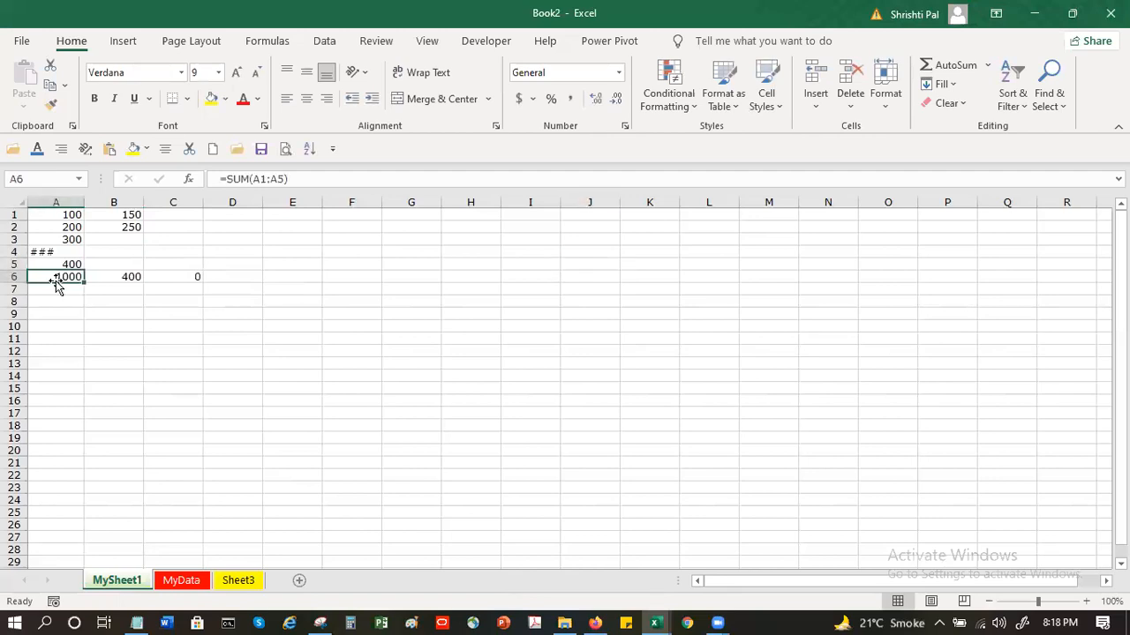
drag(39, 216, 43, 264)
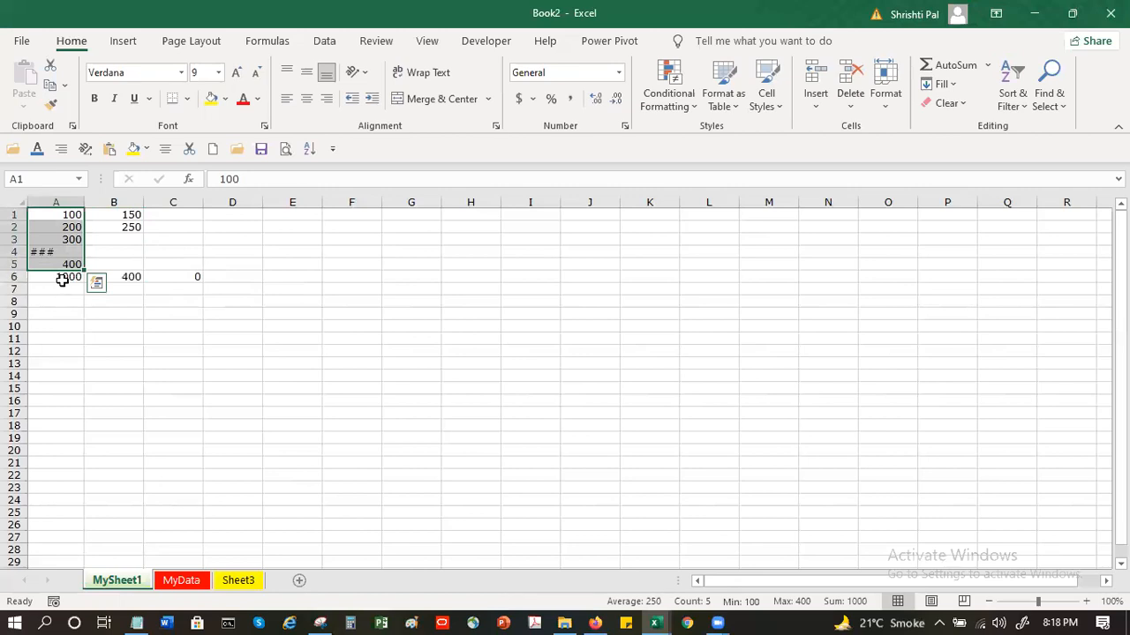
Make both references in A6's formula absolute so that it reads =SUM($A$1:$A$5)
click(62, 278)
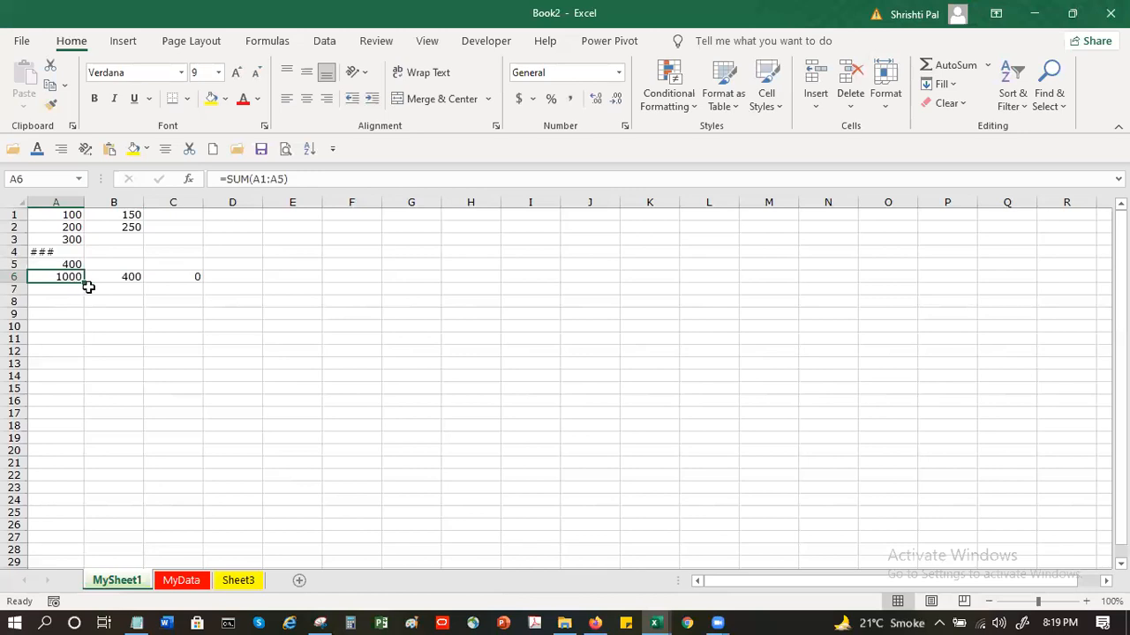
click(257, 179)
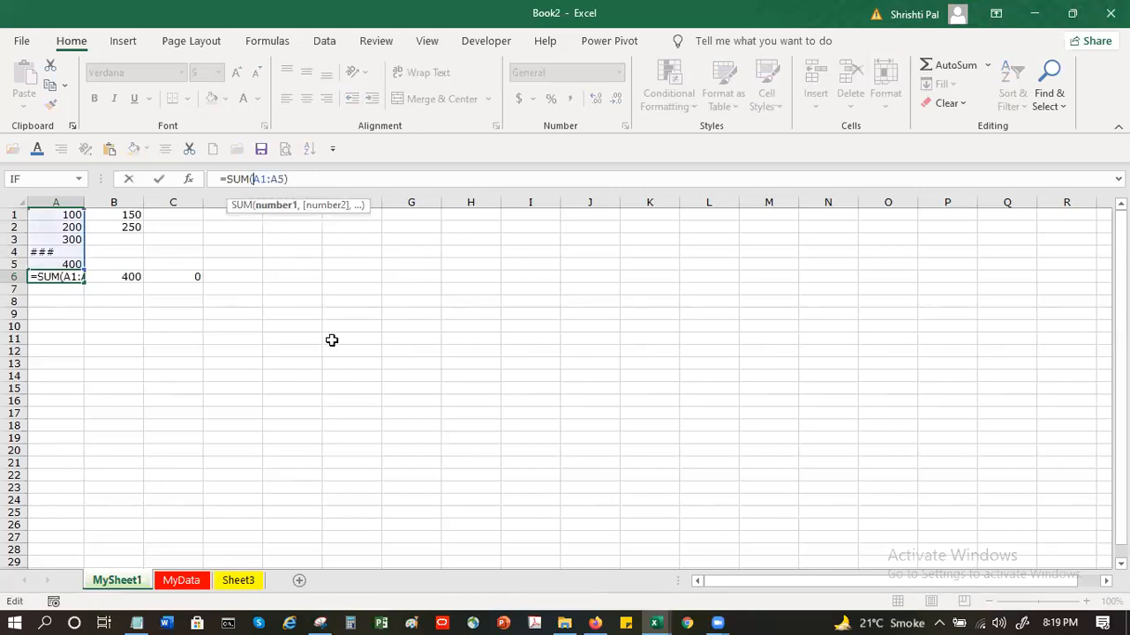
key(F4)
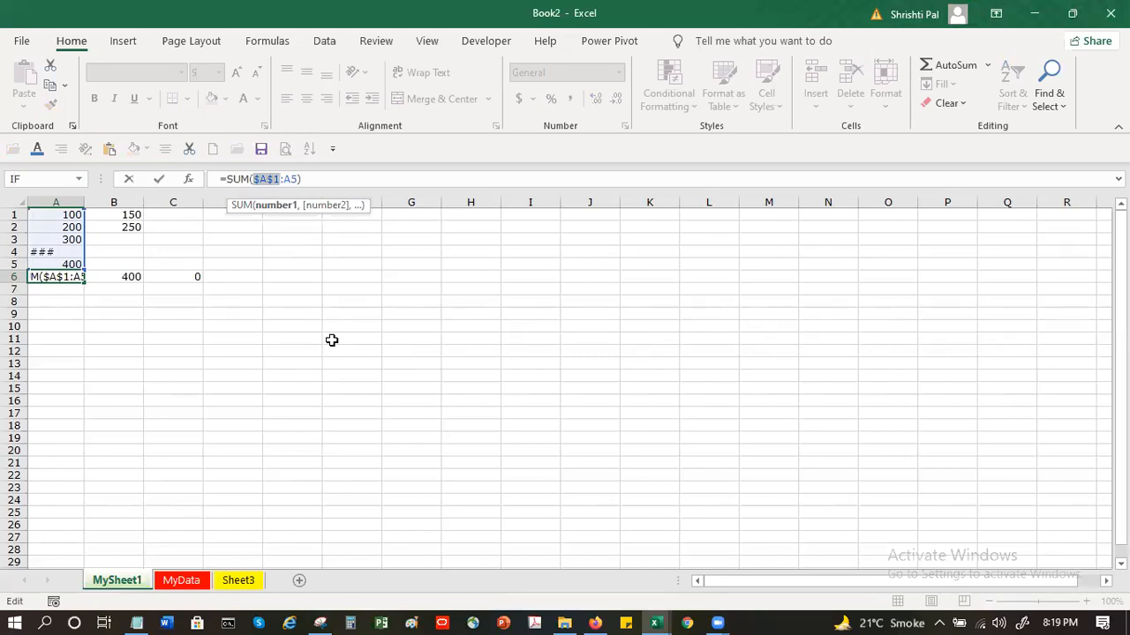
click(292, 179)
key(F4)
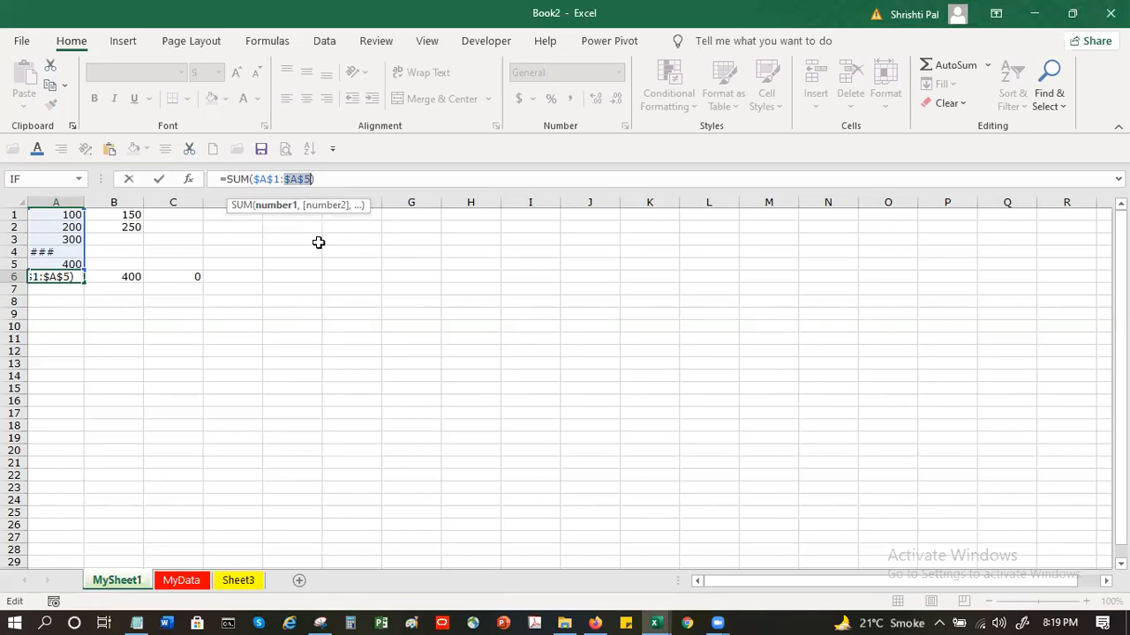
key(Return)
Copy the absolute-reference SUM formula from A6 into D6
click(54, 267)
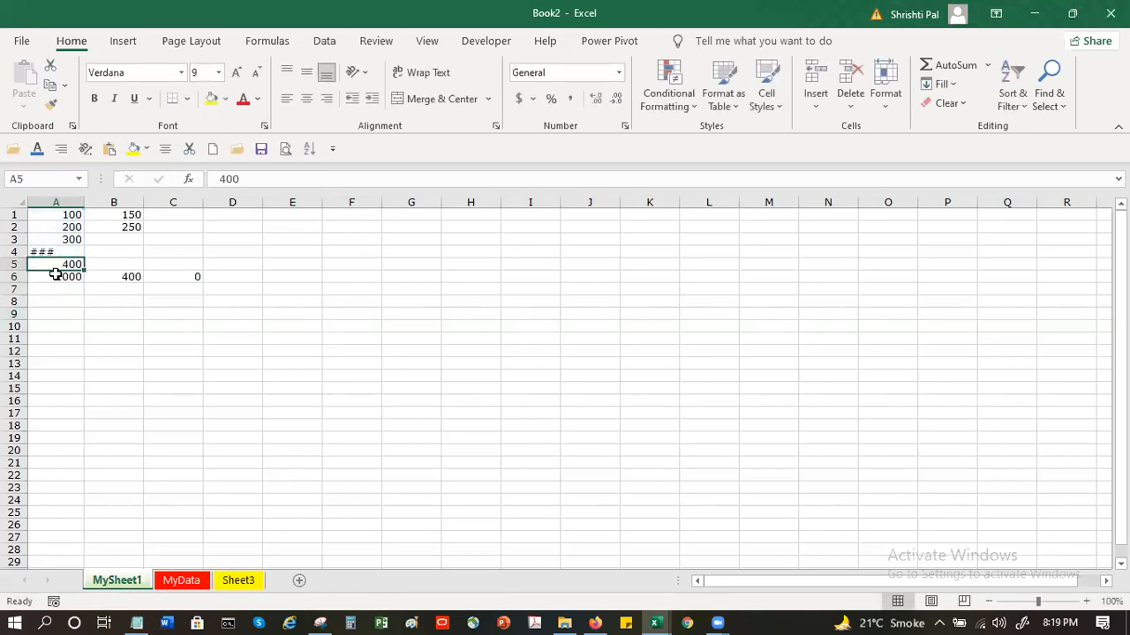
click(56, 279)
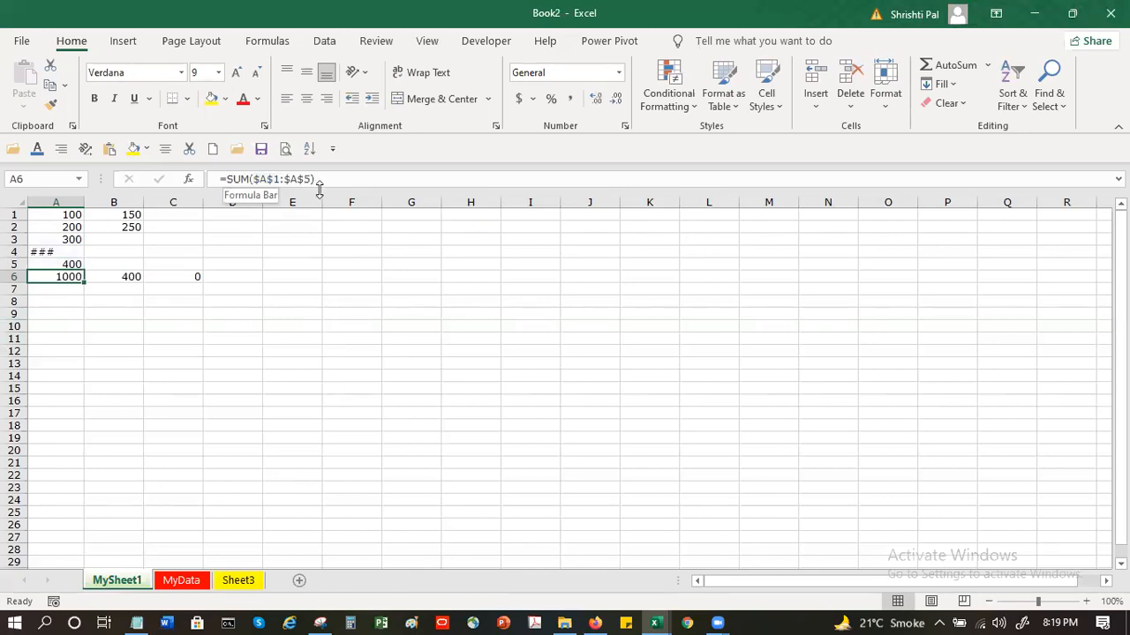
key(ctrl+c)
click(242, 277)
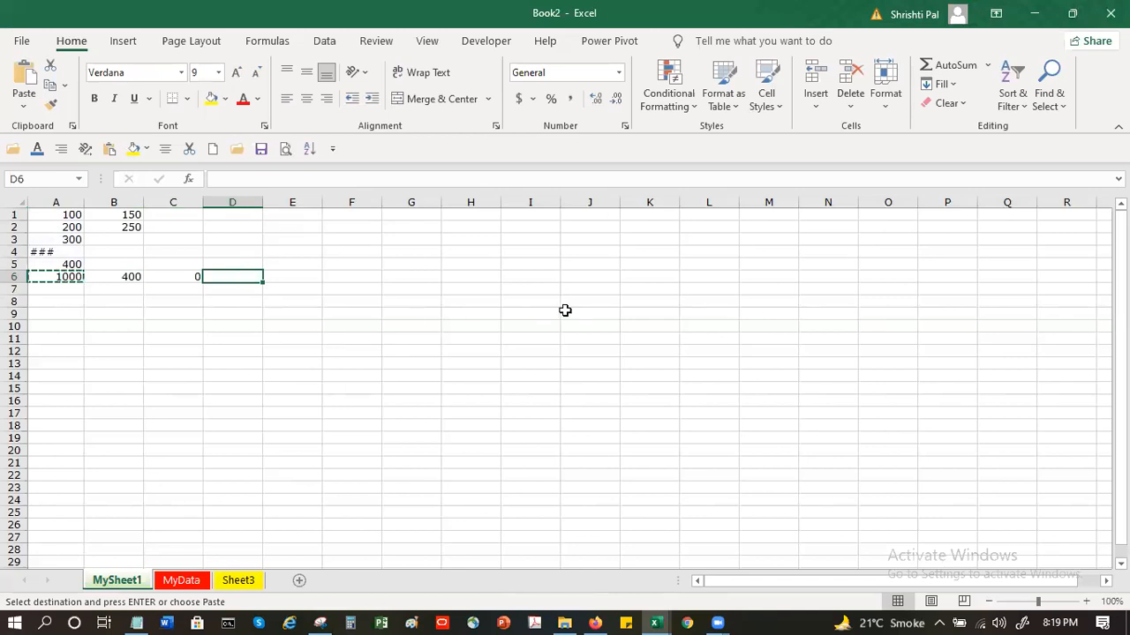
key(ctrl+v)
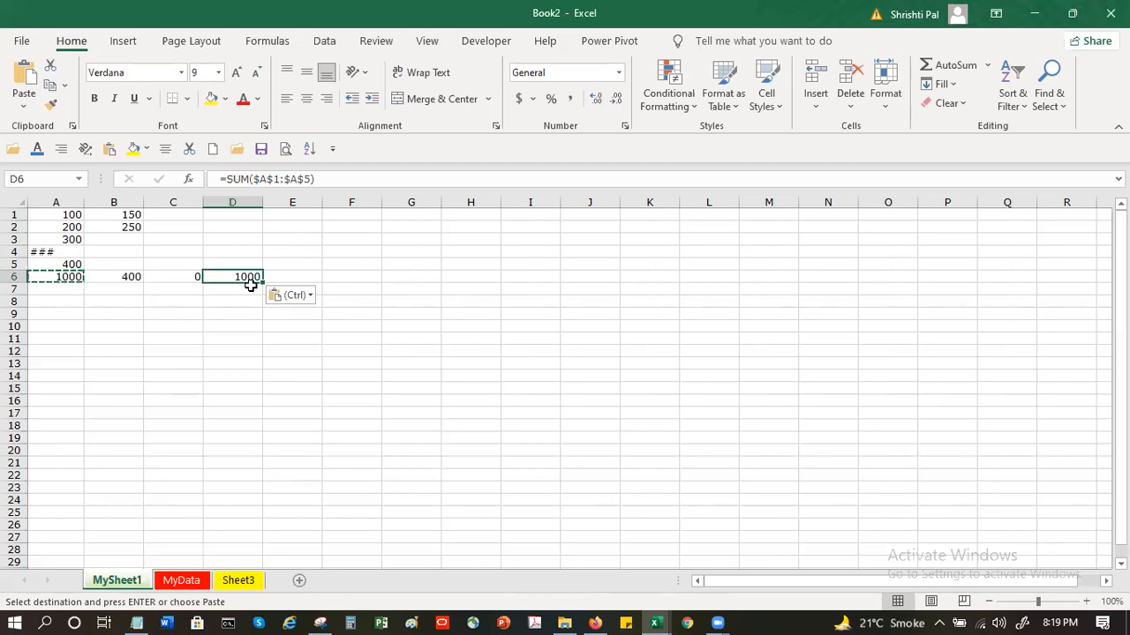
key(Escape)
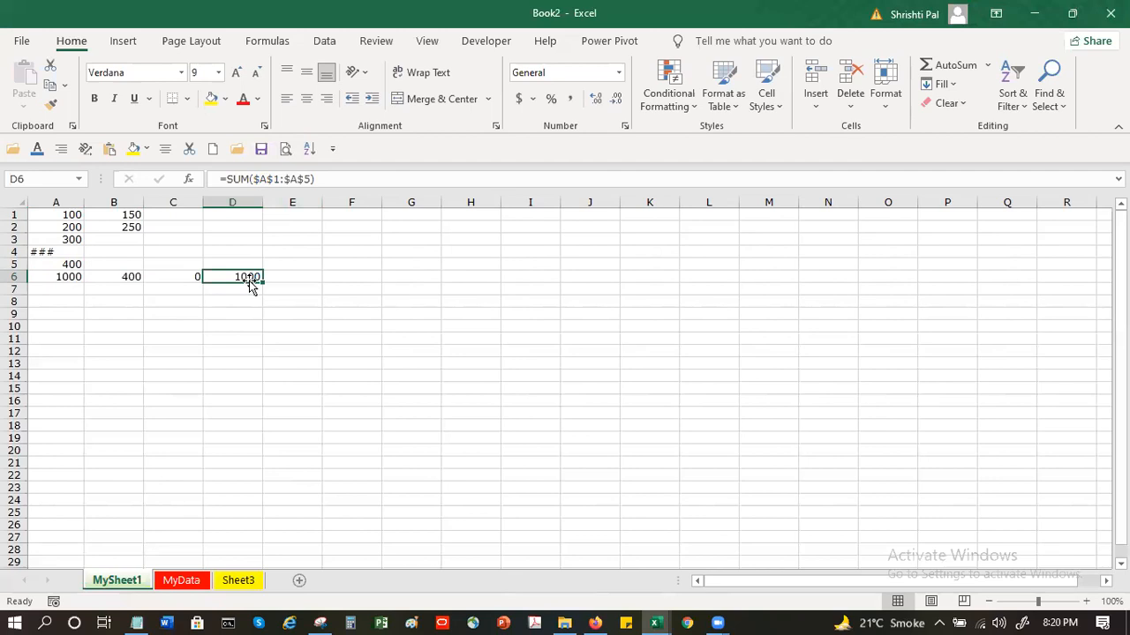
Inspect the formula in D6 and the range it refers to, leaving it as it is
double_click(247, 278)
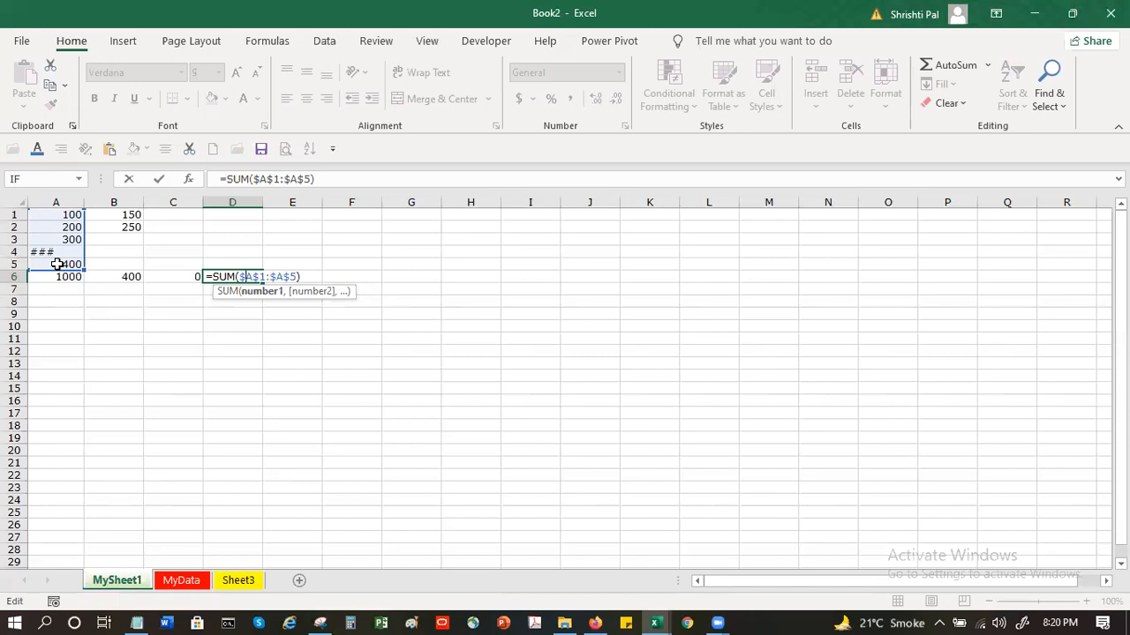
key(ctrl+Return)
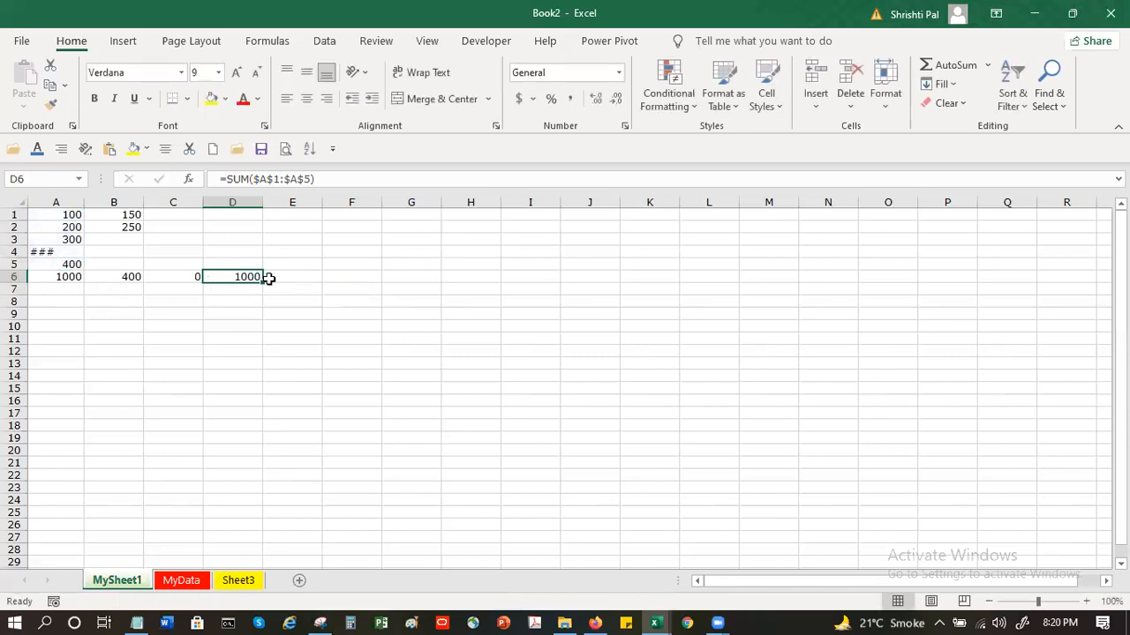
click(275, 277)
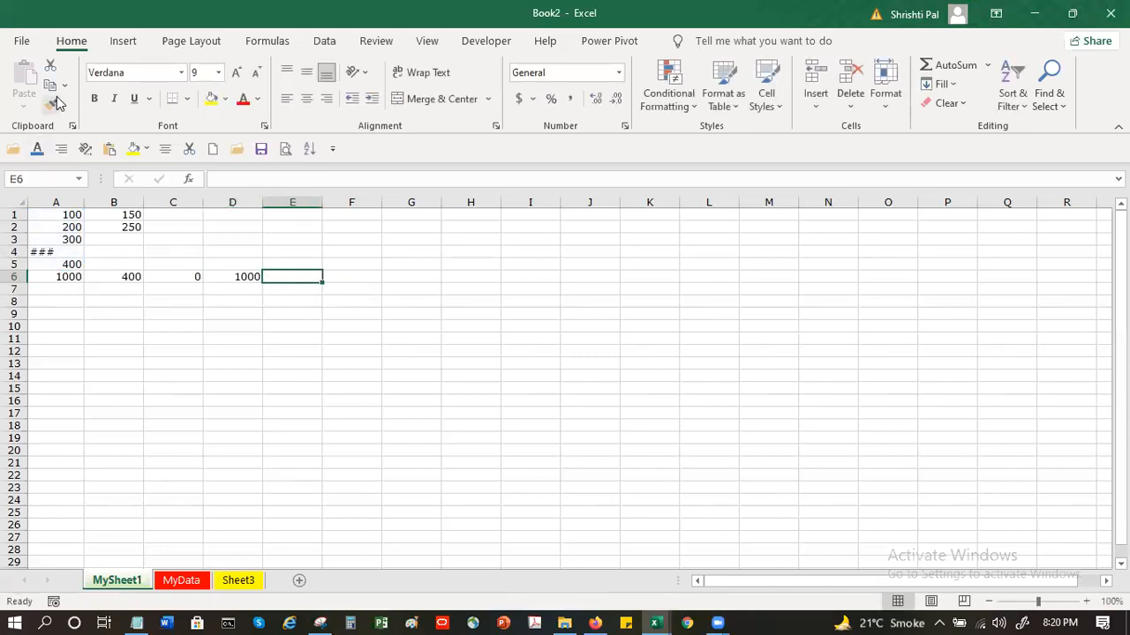
Try to turn the absolute references in A6's SUM formula back into relative ones
click(75, 276)
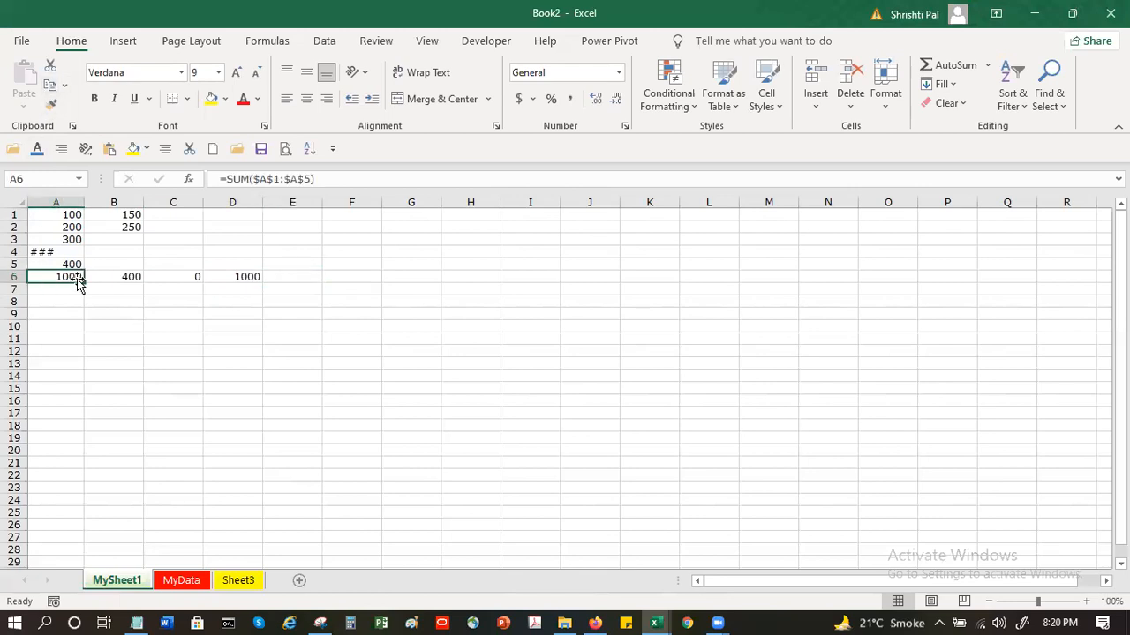
click(278, 179)
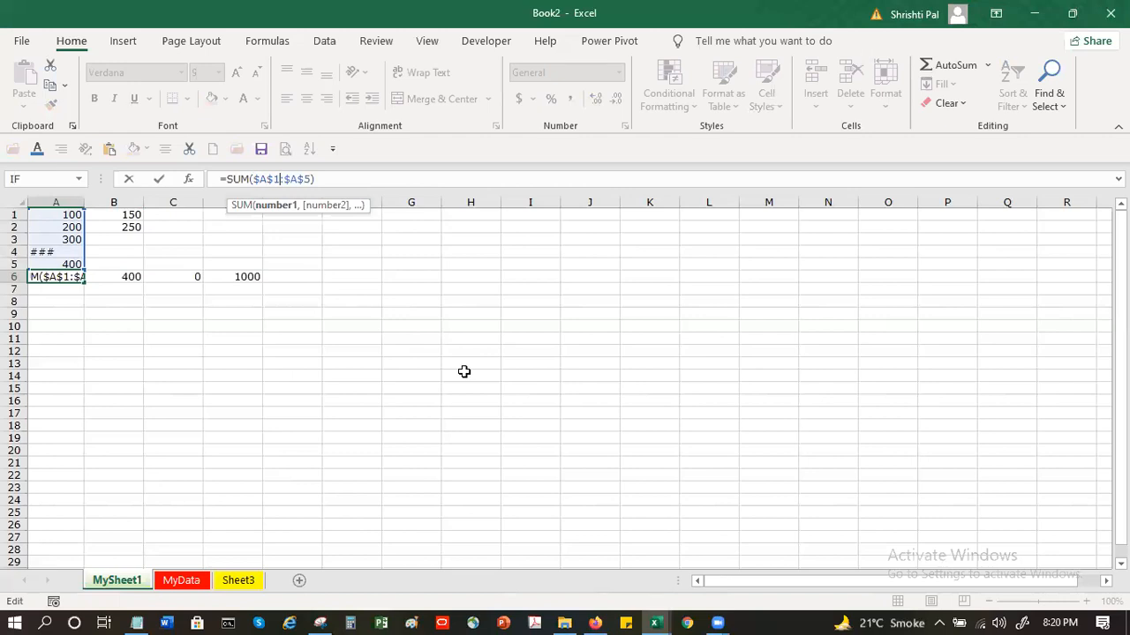
key(F4)
key(F4)
key(F4)
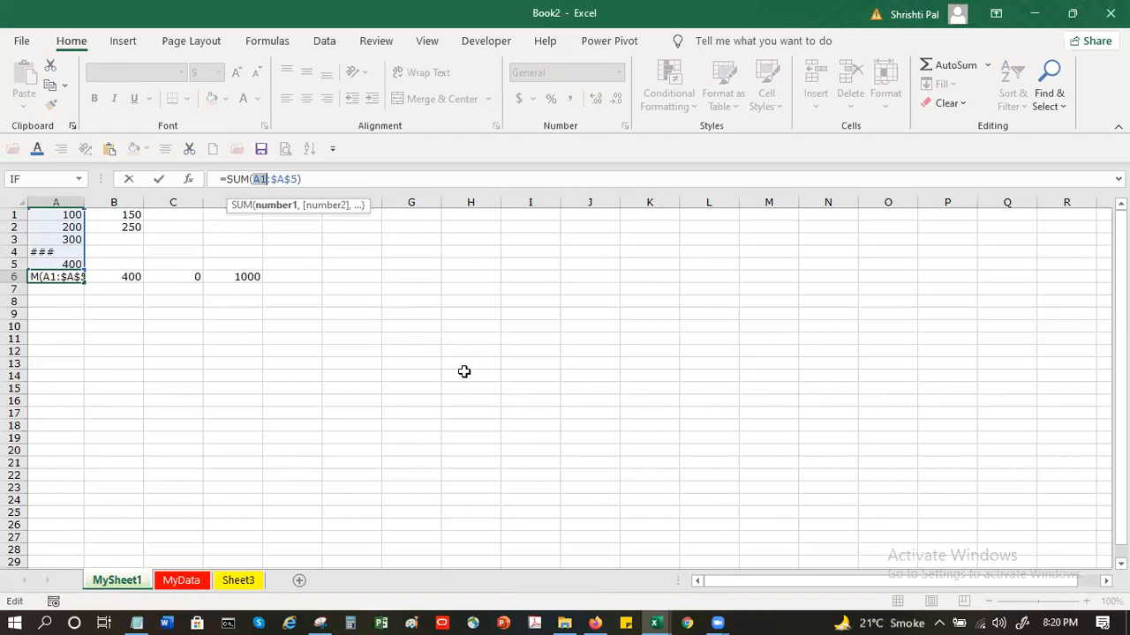
click(291, 180)
key(F4)
key(F4)
key(F4)
key(Escape)
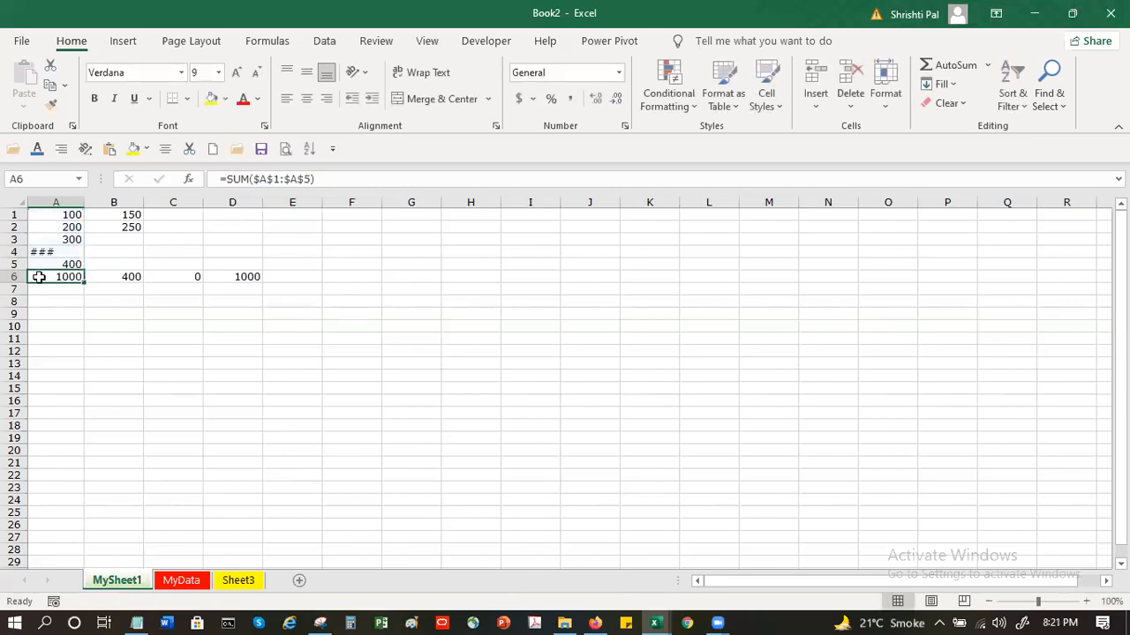
Copy cell A6 and use Paste Special to paste only its formula into E6
click(52, 85)
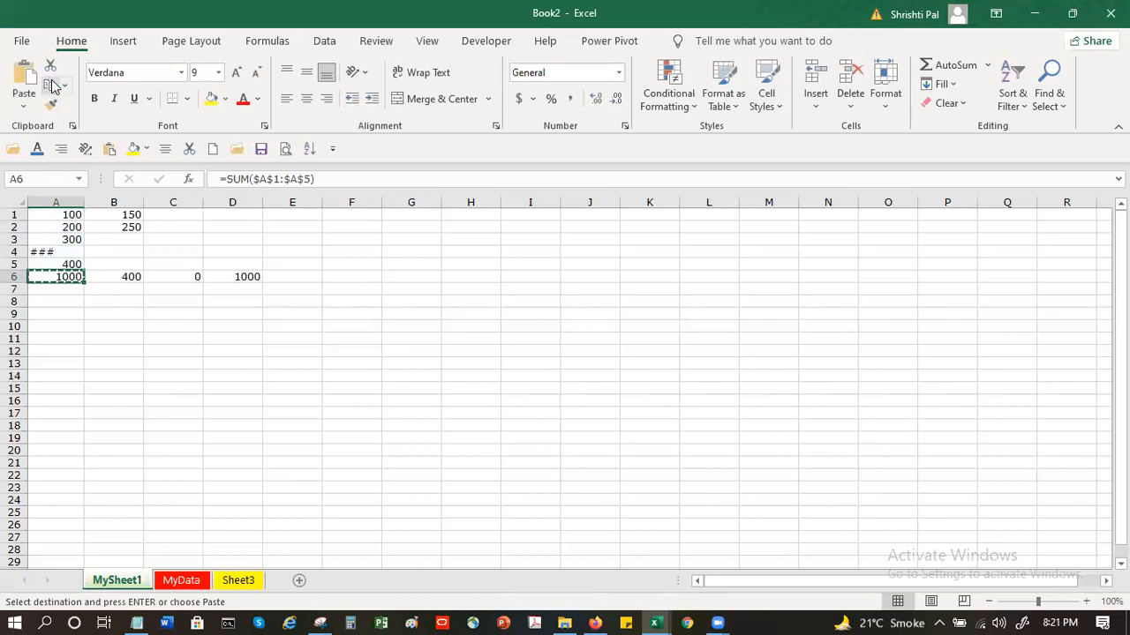
click(23, 108)
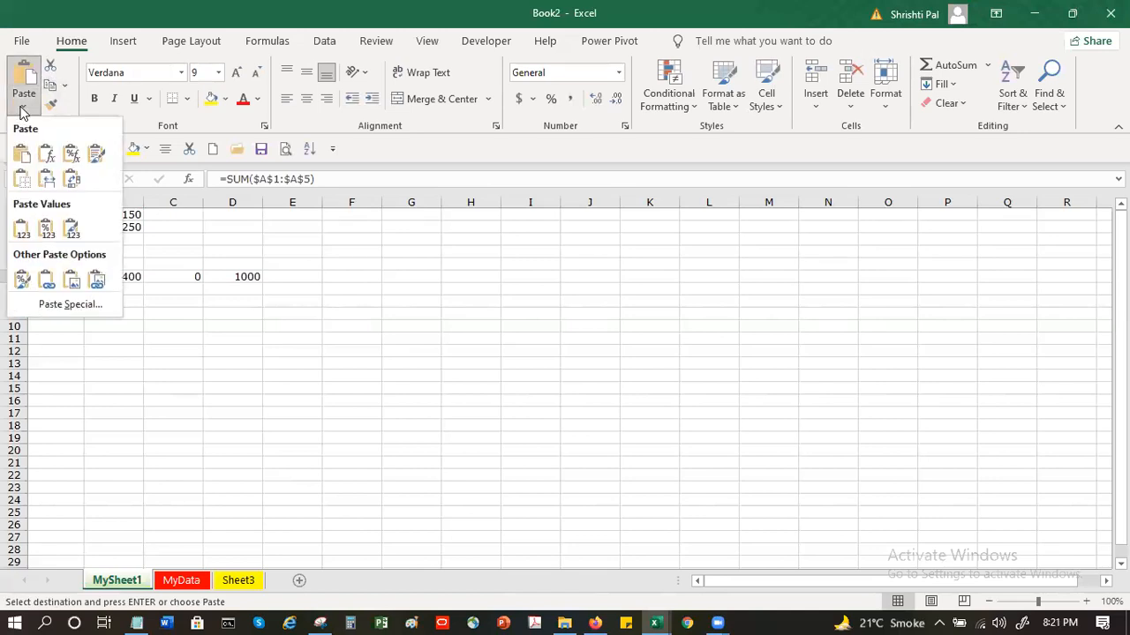
click(342, 277)
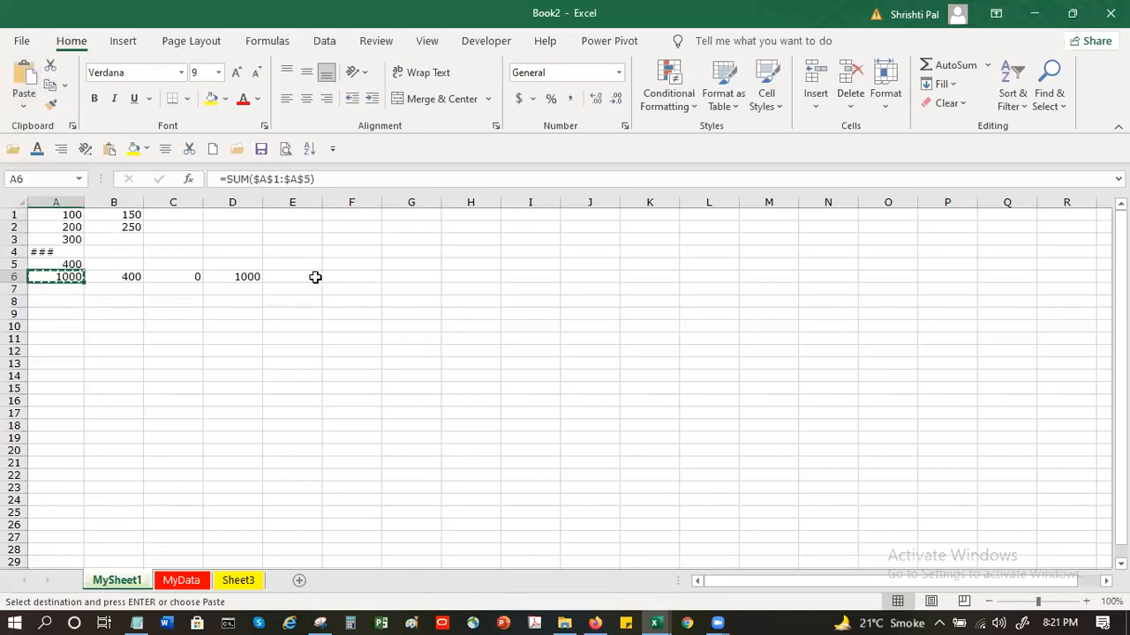
click(311, 276)
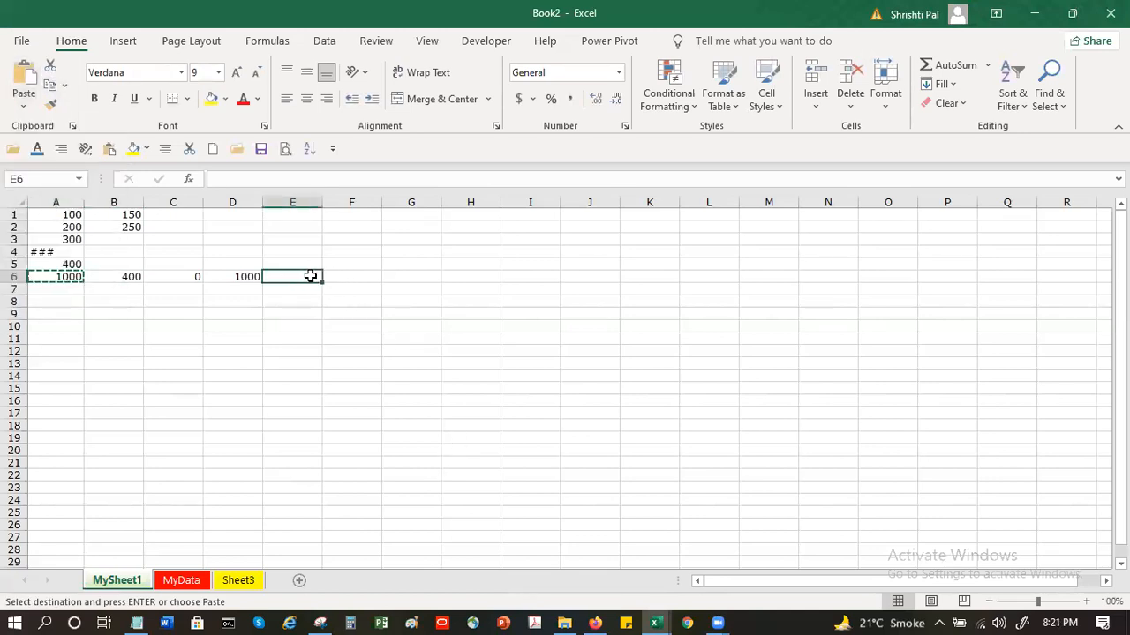
click(27, 106)
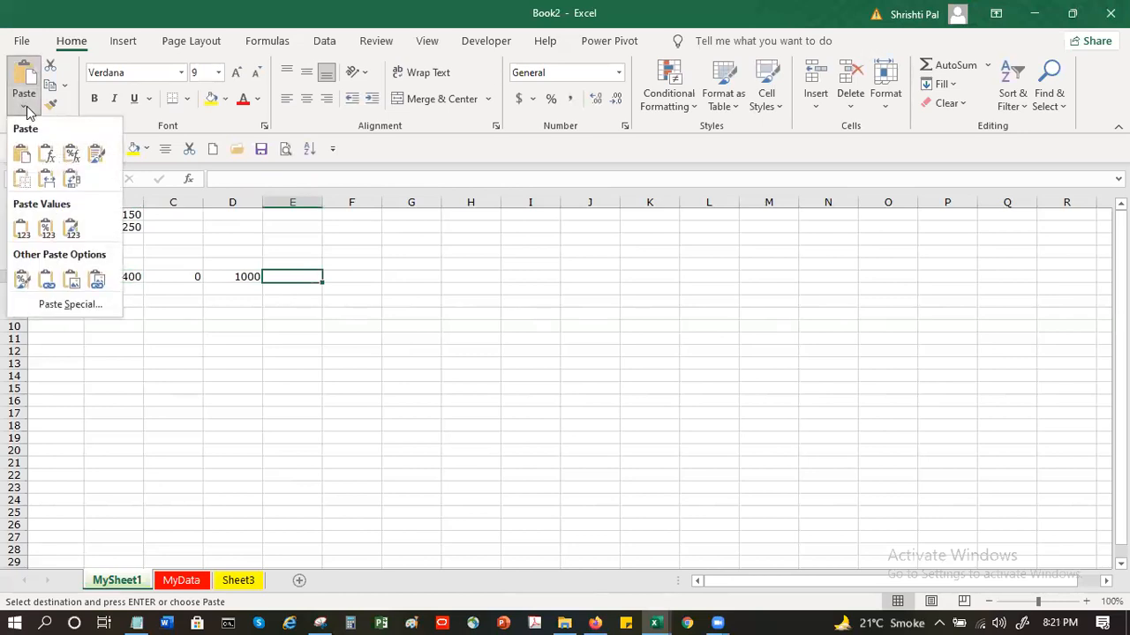
click(94, 304)
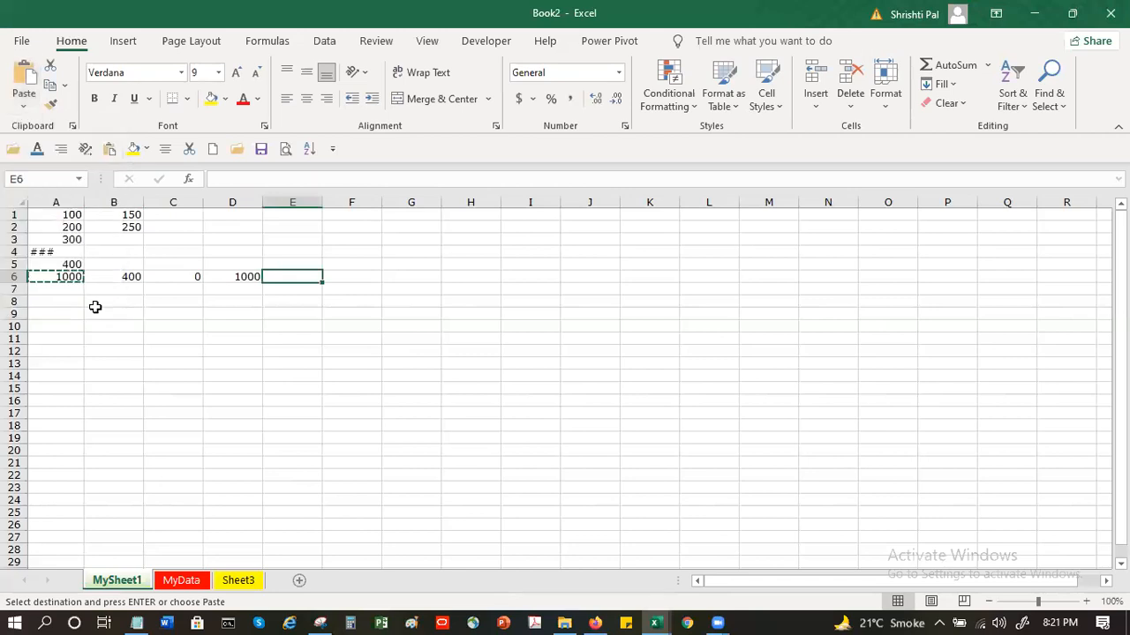
drag(420, 312, 595, 153)
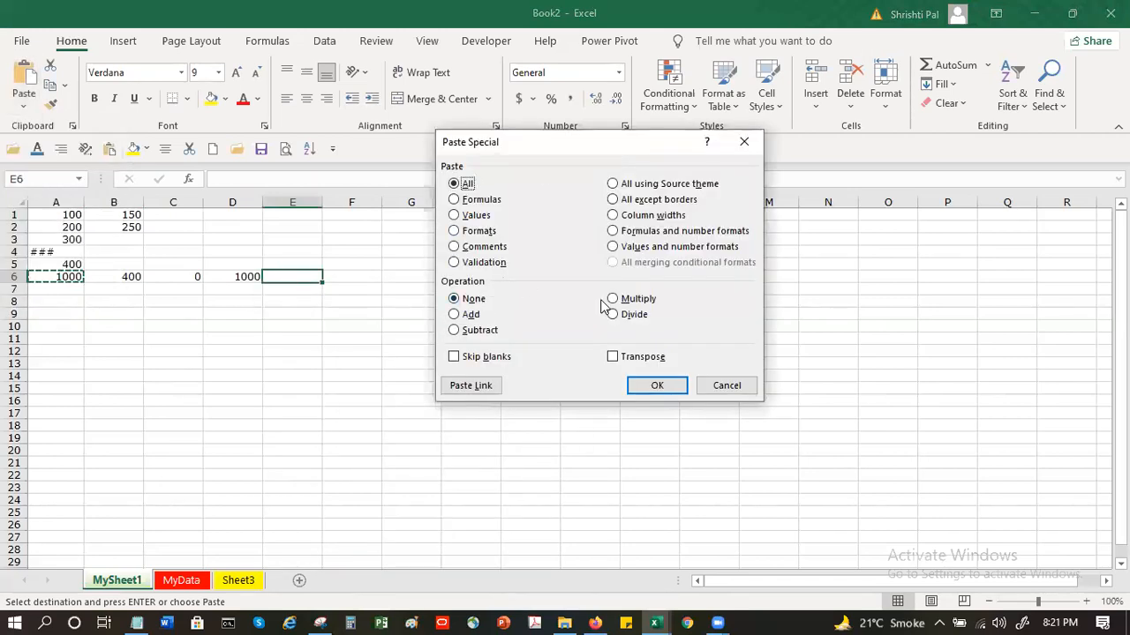
click(478, 202)
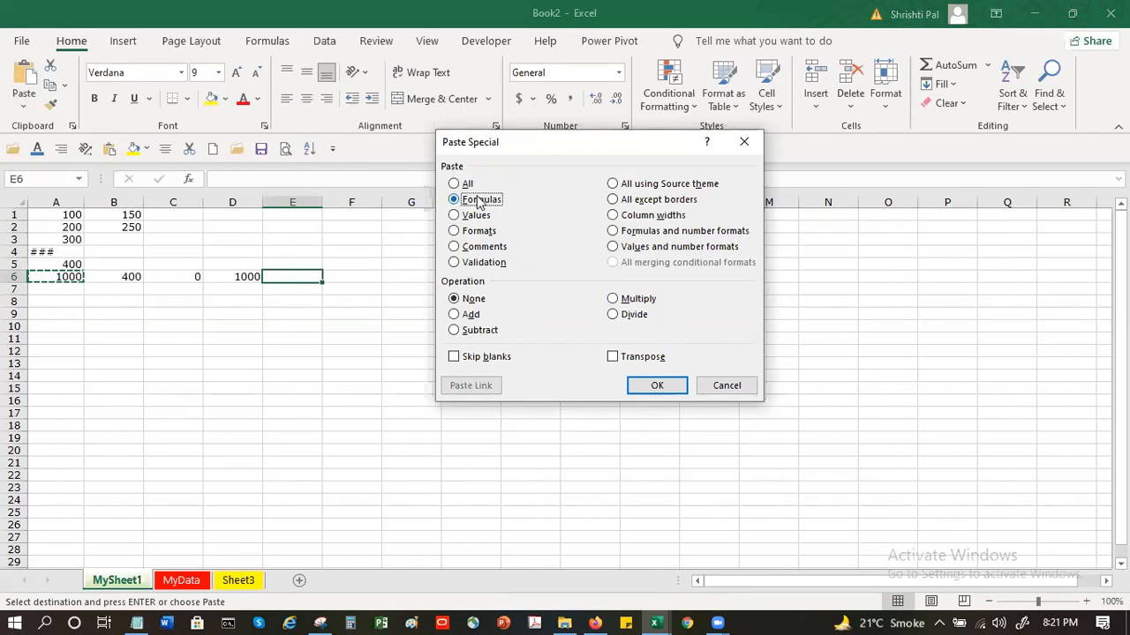
click(656, 394)
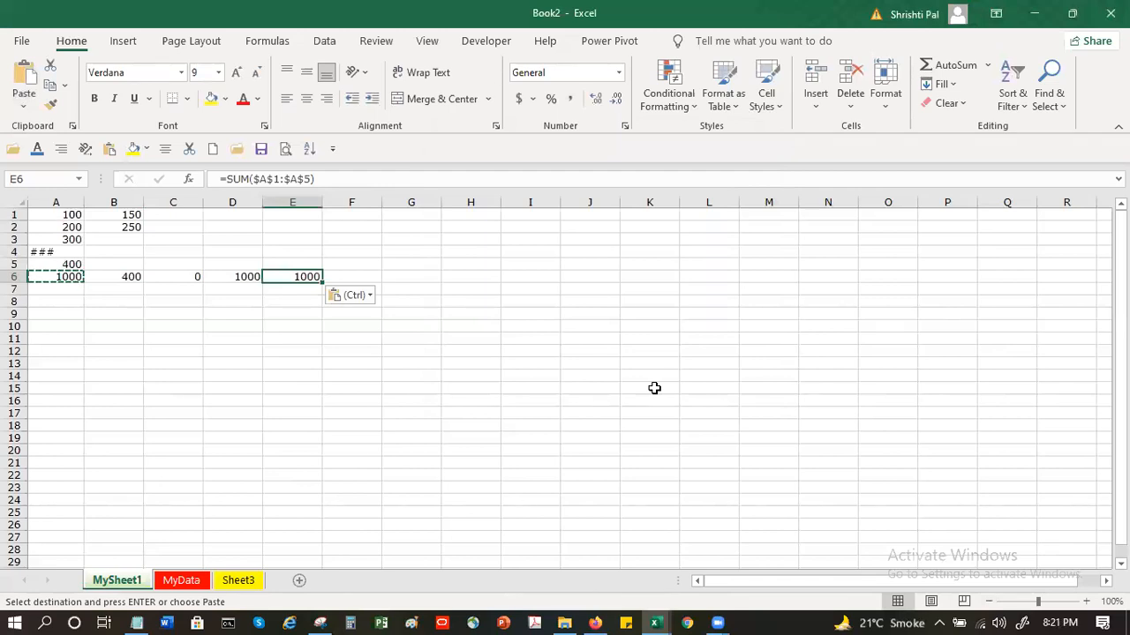
key(Escape)
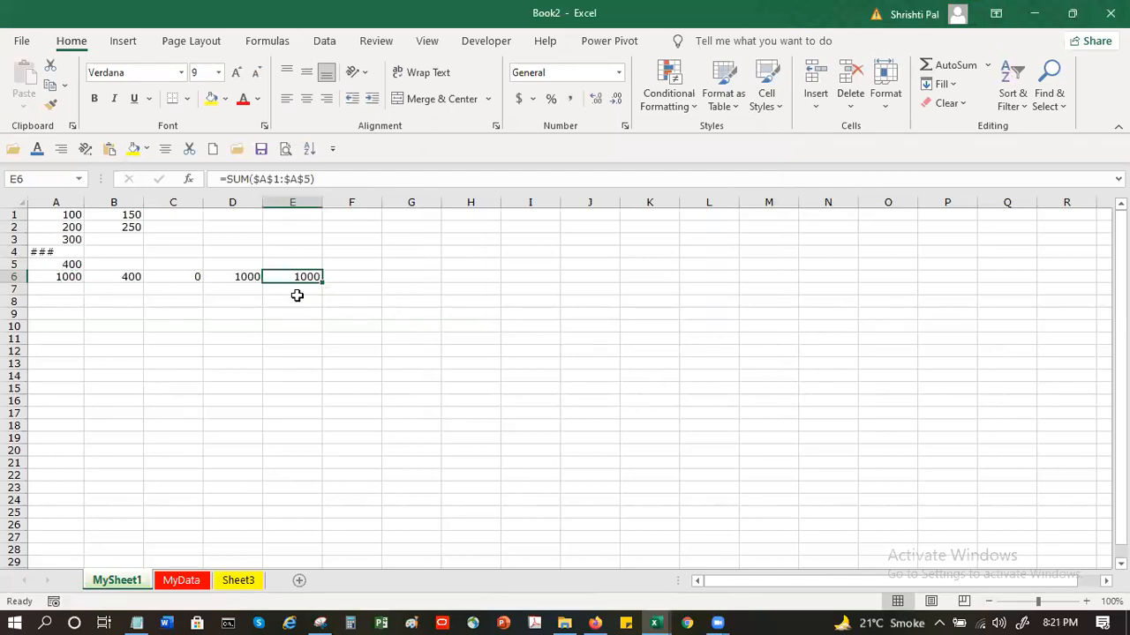
Inspect the formula in E6 and the range it refers to, leaving it as it is
click(266, 180)
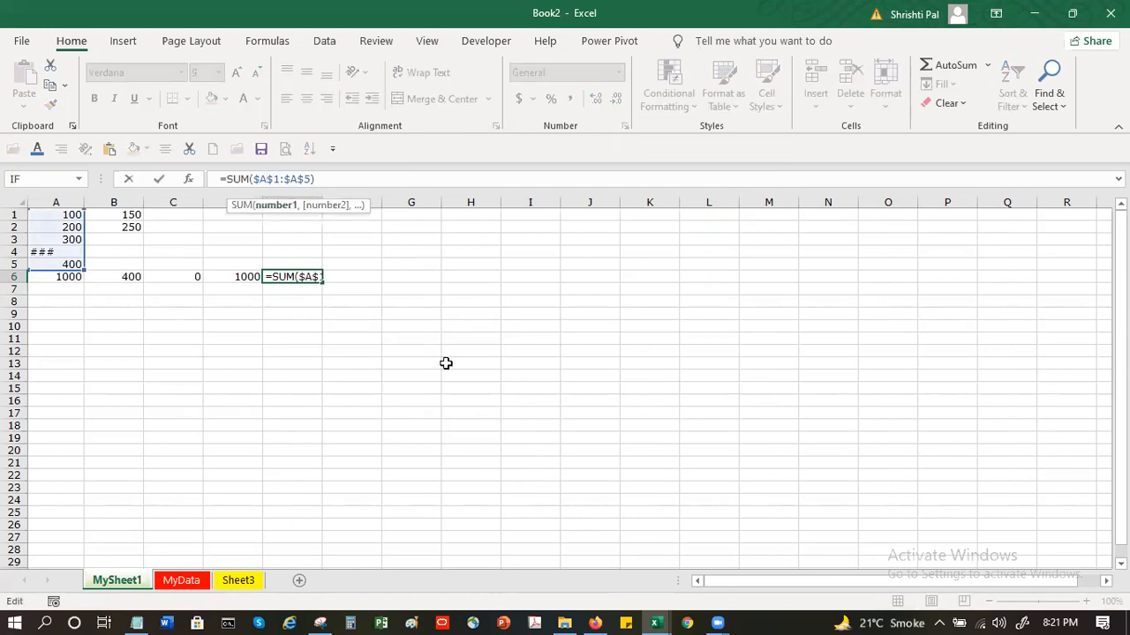
click(307, 276)
double_click(307, 276)
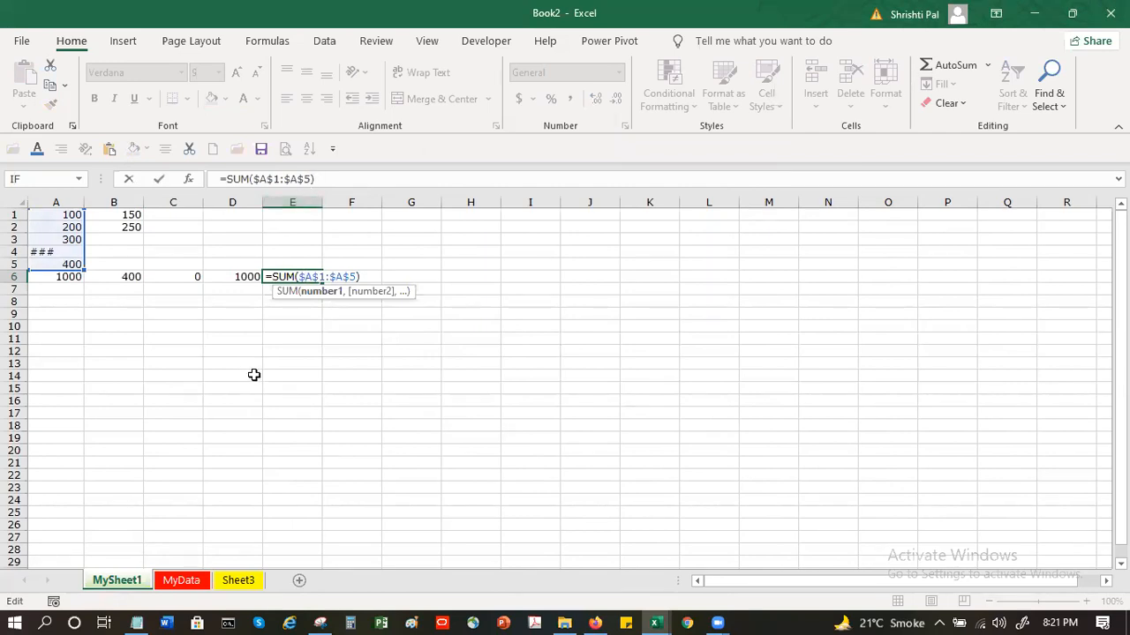
text(`)
key(BackSpace)
key(ctrl+Return)
click(357, 276)
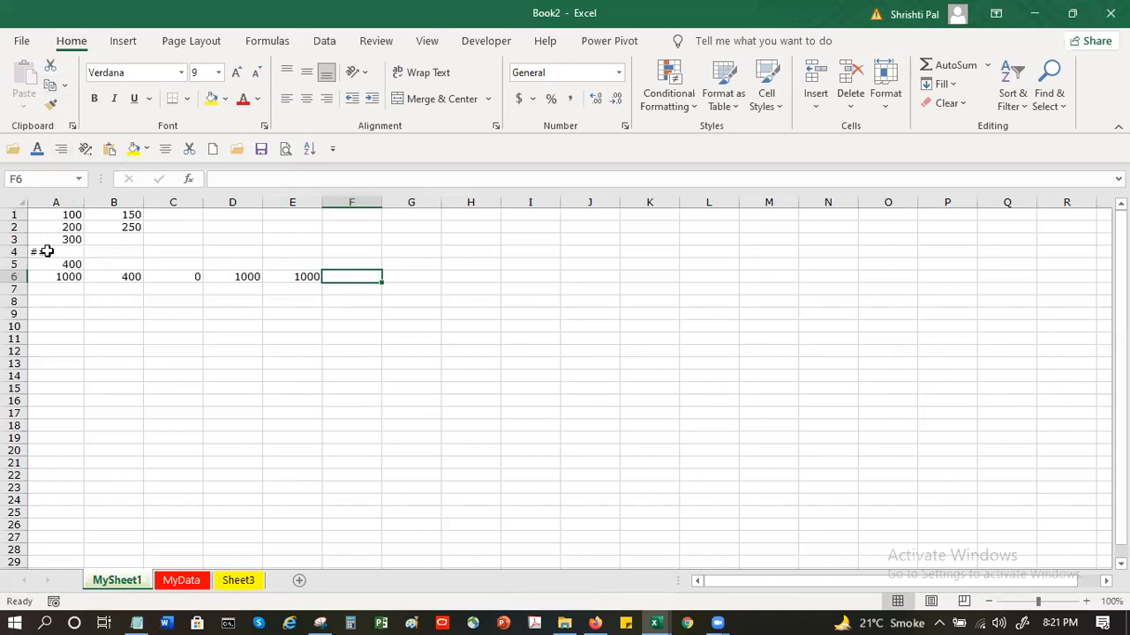
Copy cell A6 and use Paste Special to paste only its value into F6
click(70, 274)
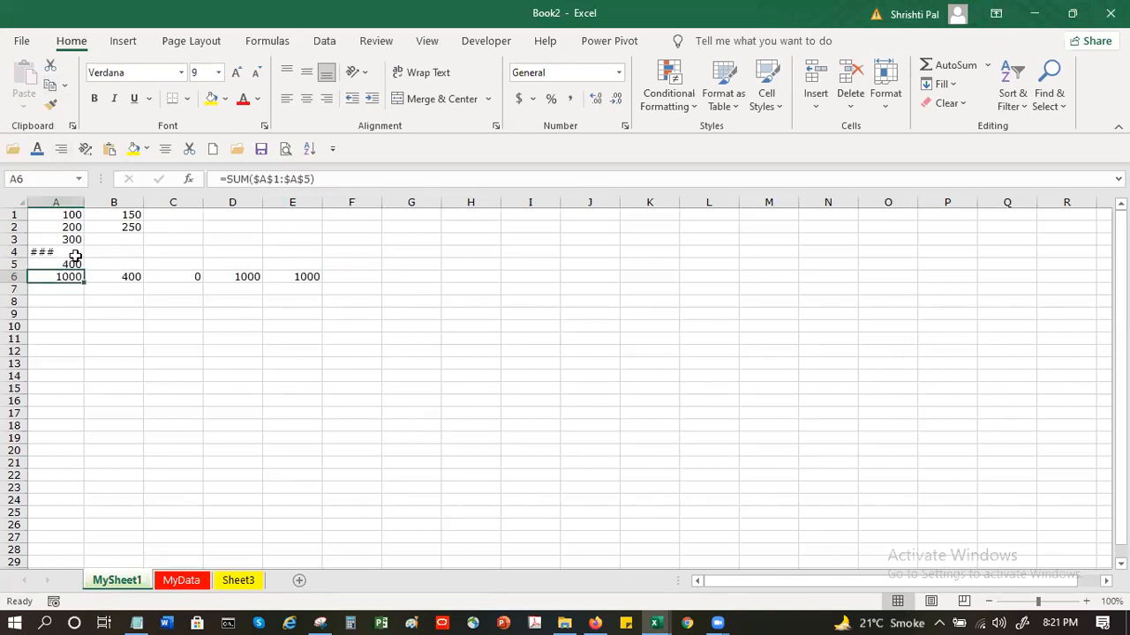
click(64, 85)
click(80, 111)
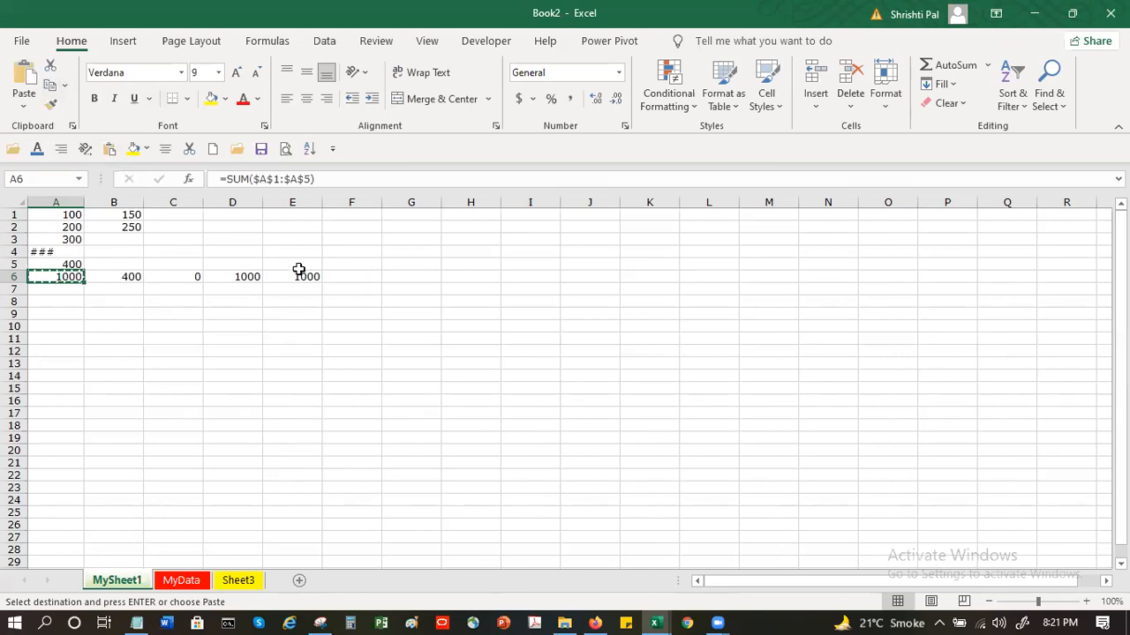
click(367, 276)
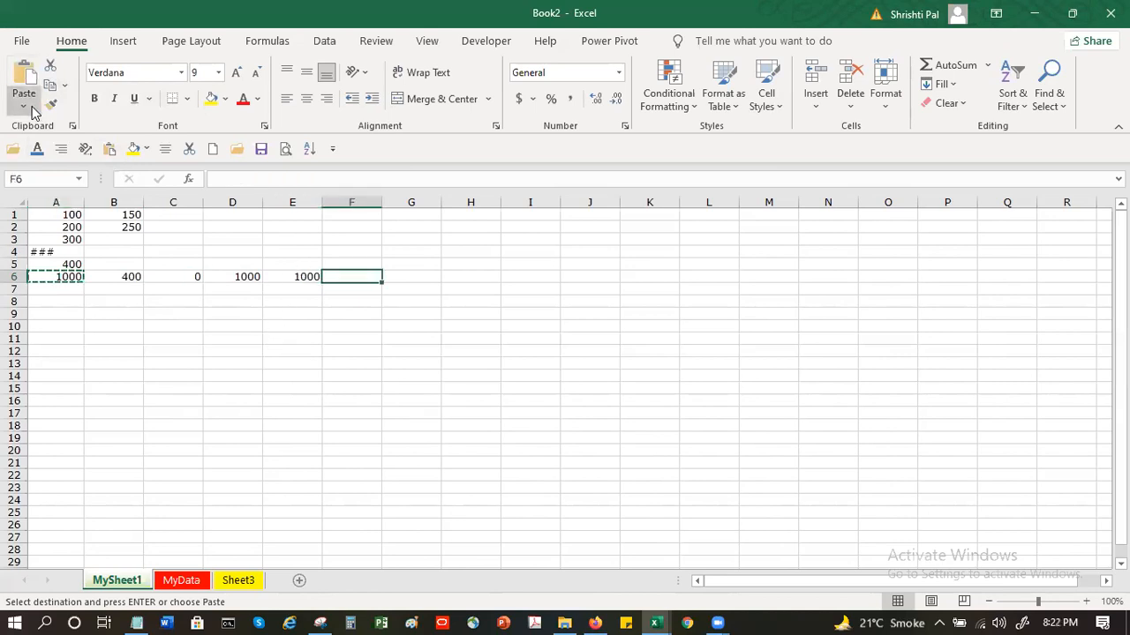
click(23, 105)
click(70, 305)
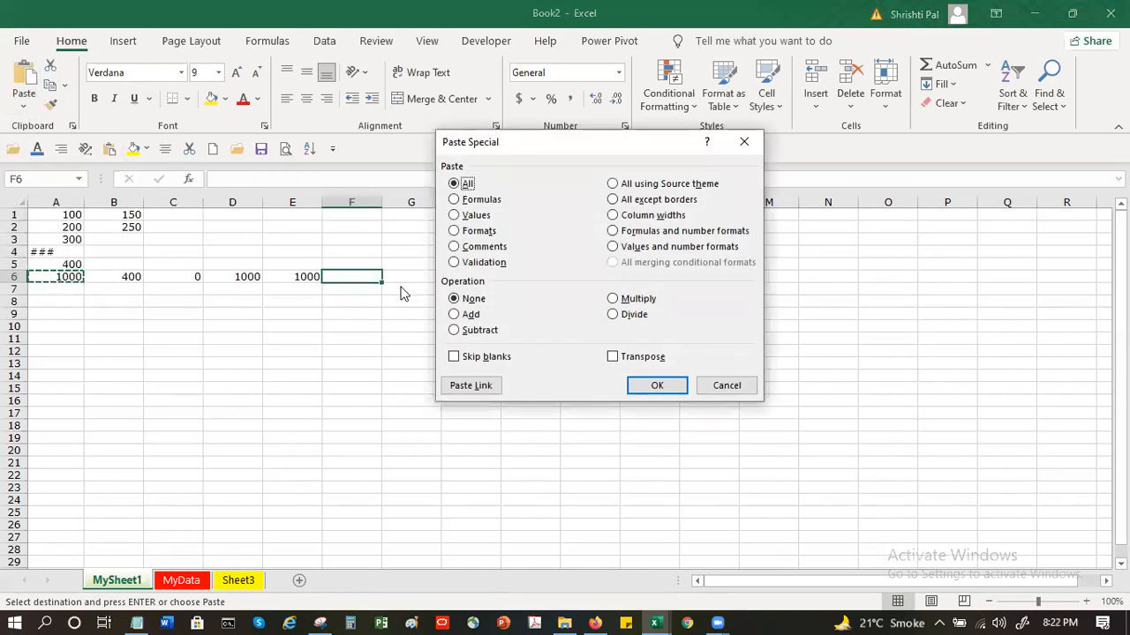
click(481, 217)
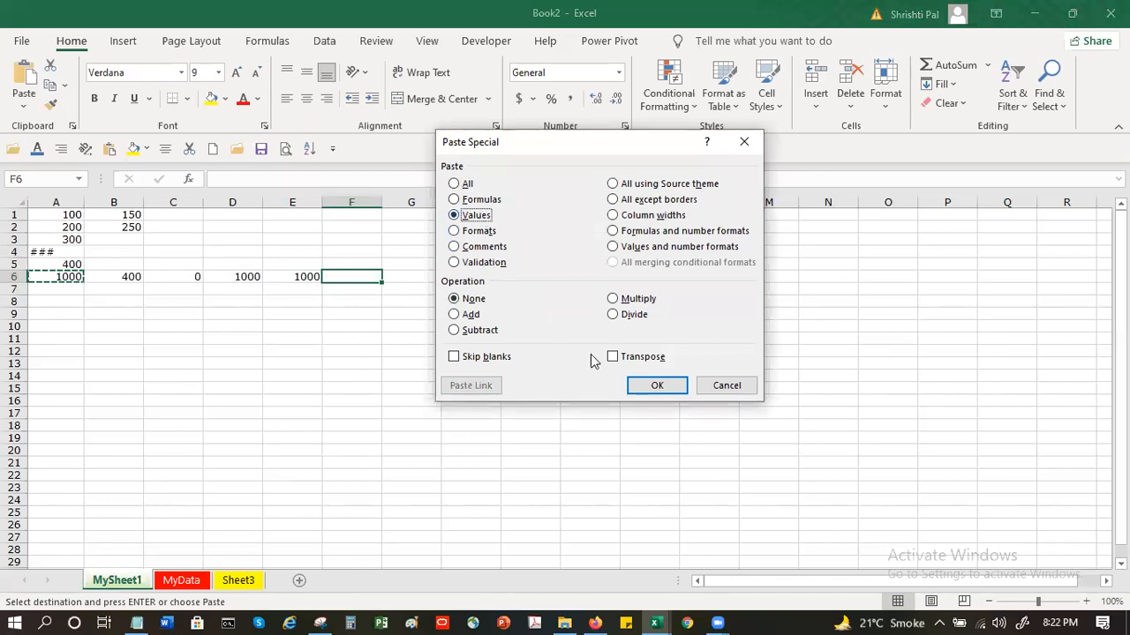
click(639, 385)
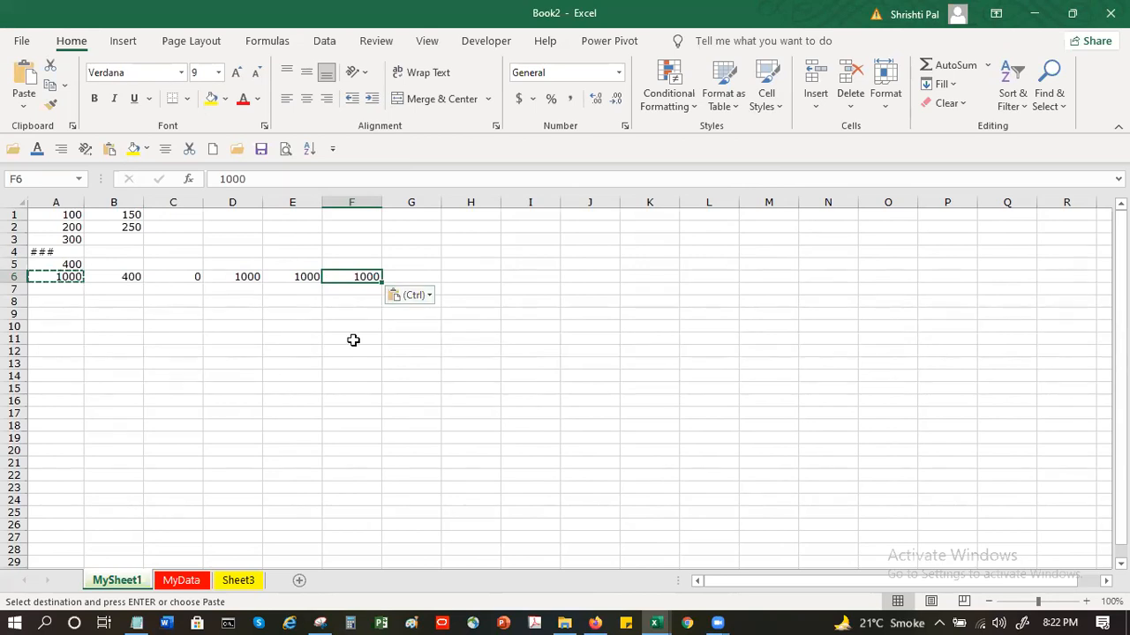
key(Escape)
Compare the contents of A6, B6, D6, E6 and F6 to see which cells hold formulas and which hold plain values
click(366, 288)
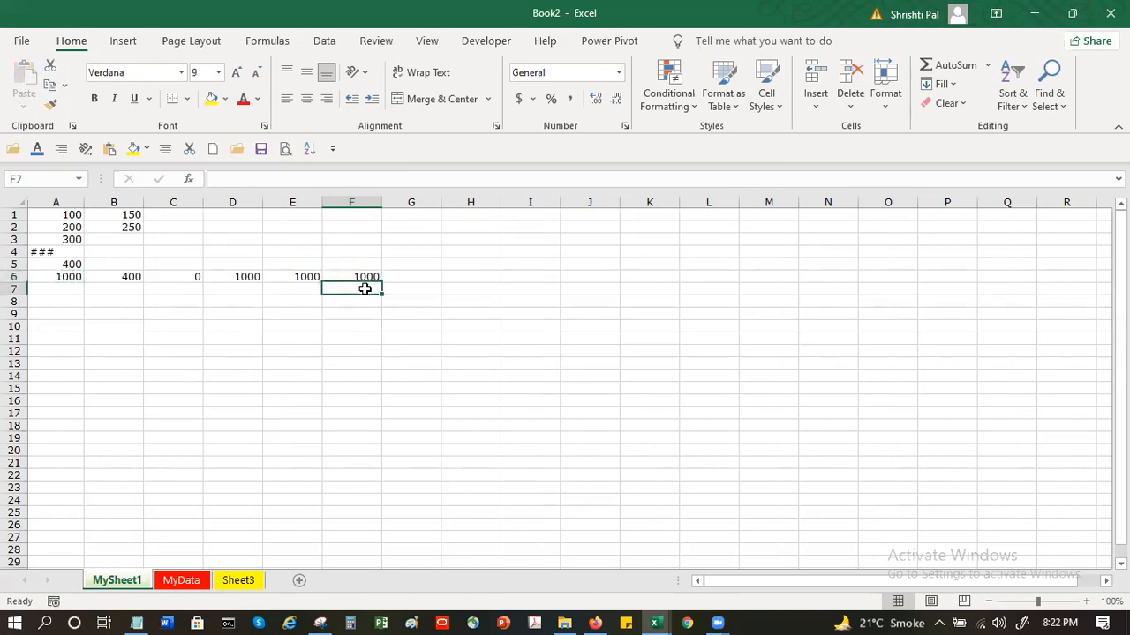
click(366, 276)
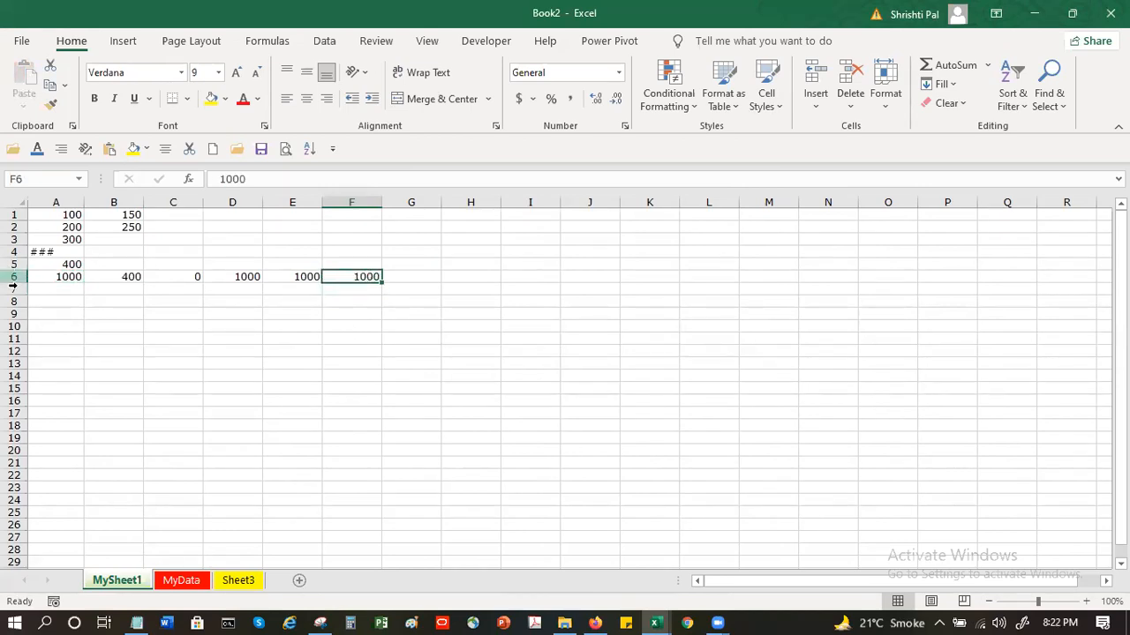
click(55, 275)
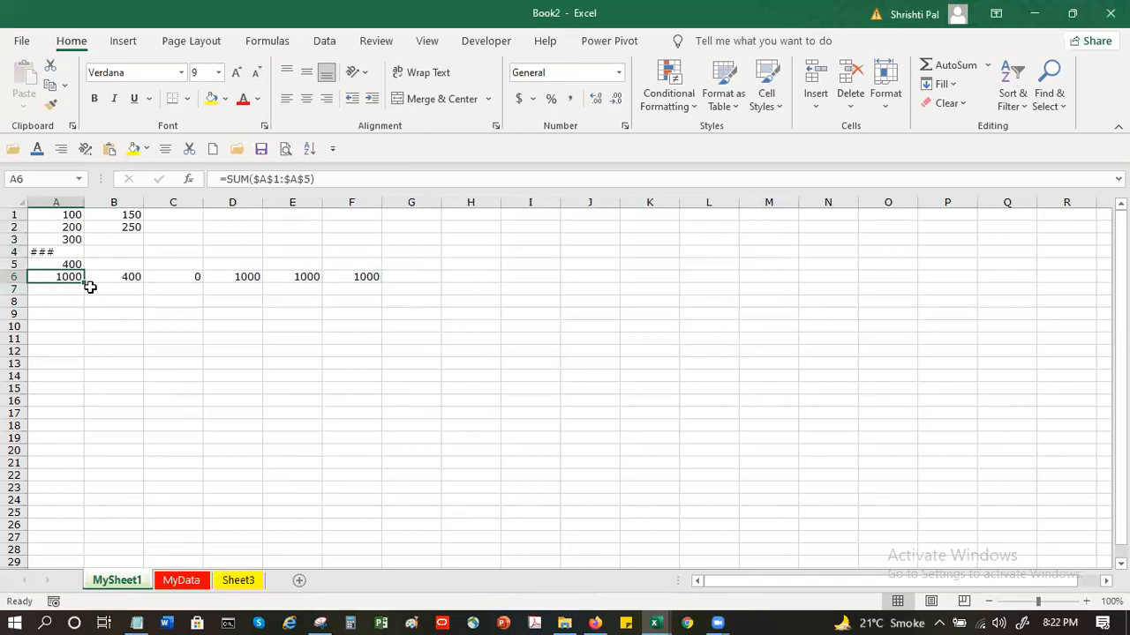
click(115, 274)
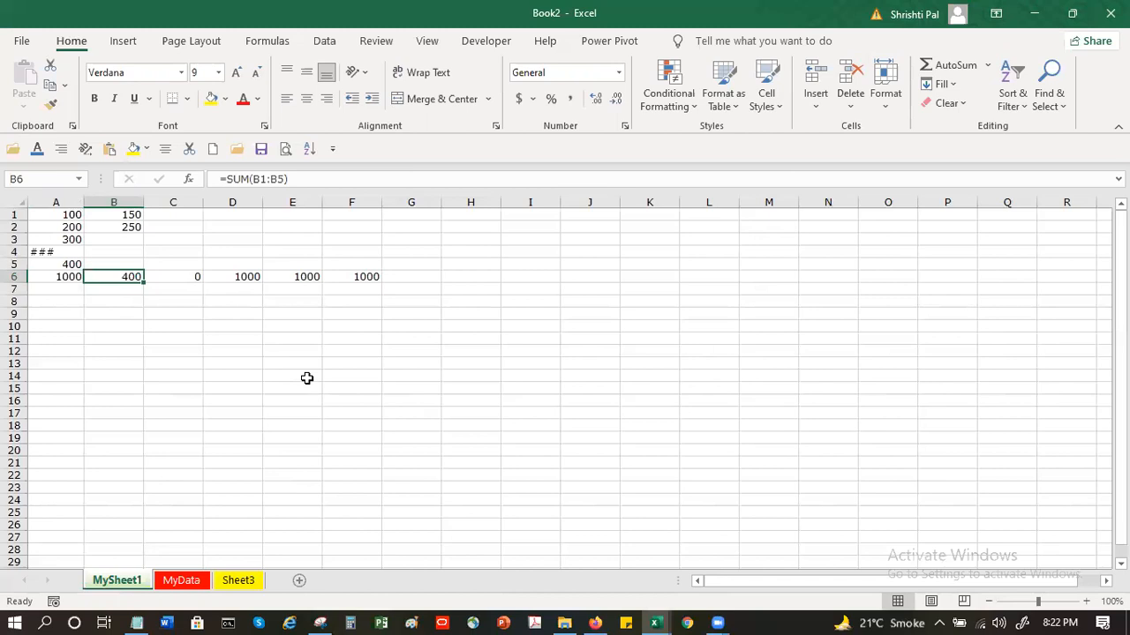
click(348, 277)
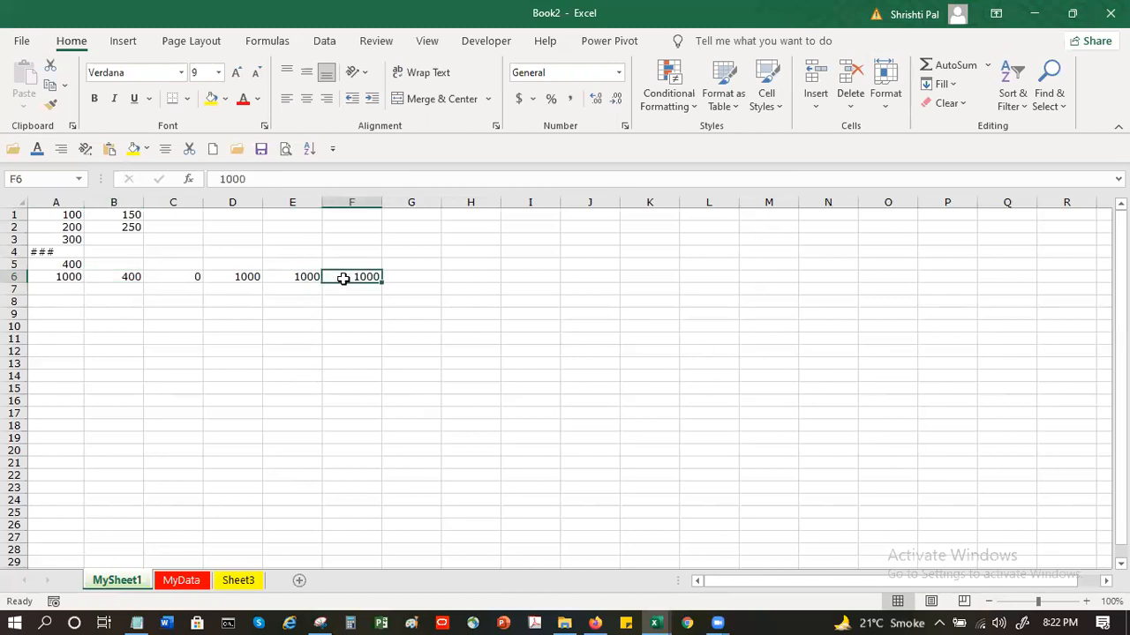
click(286, 277)
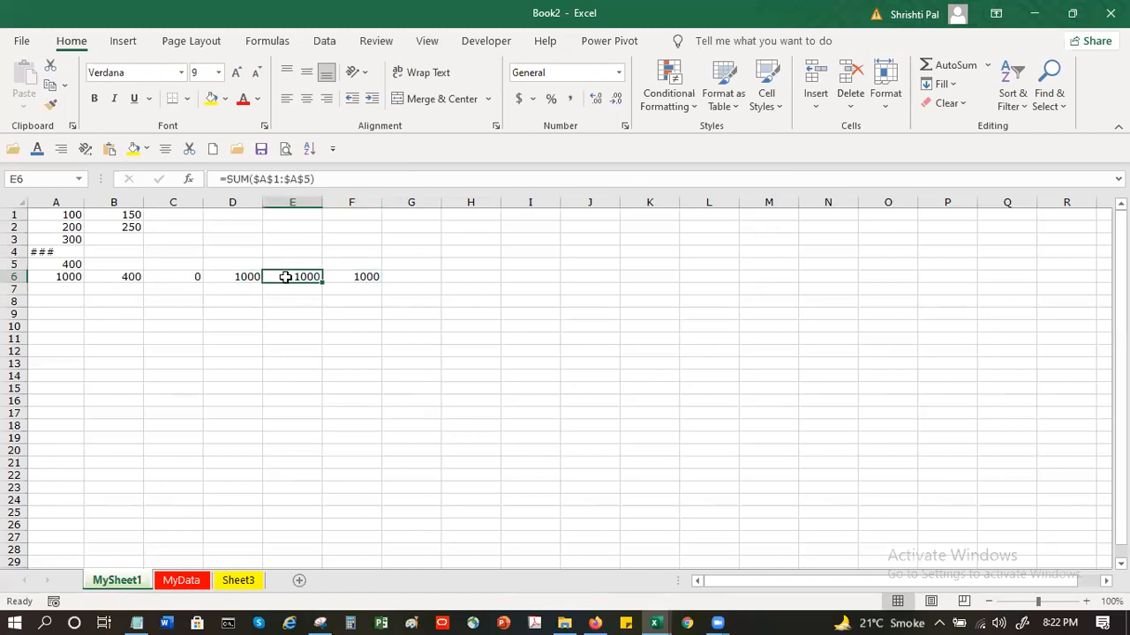
click(232, 277)
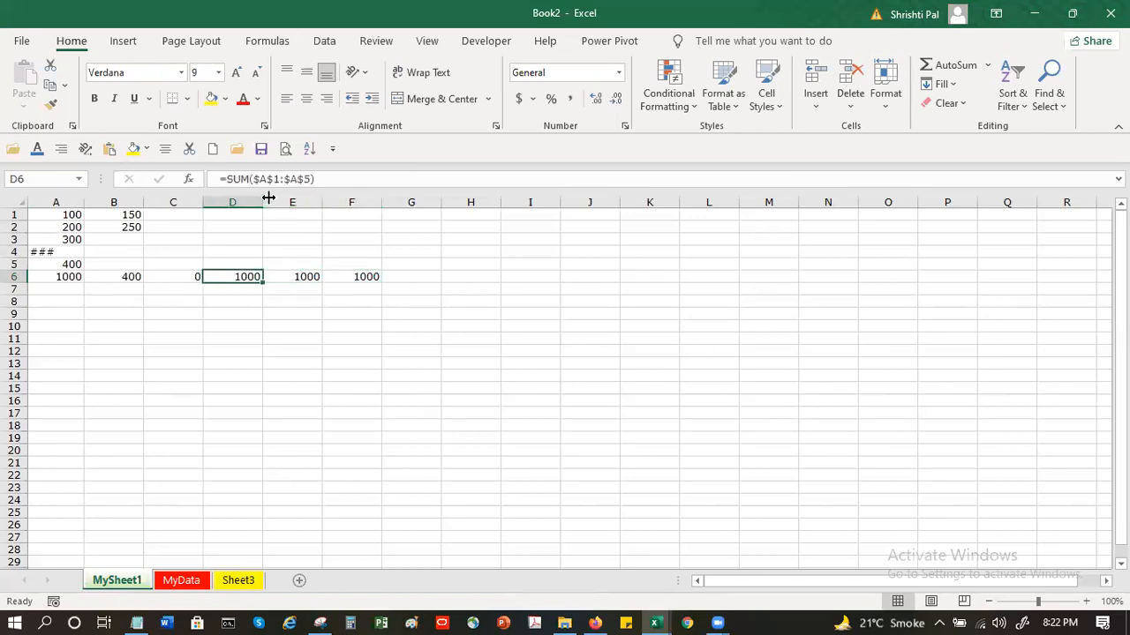
click(309, 278)
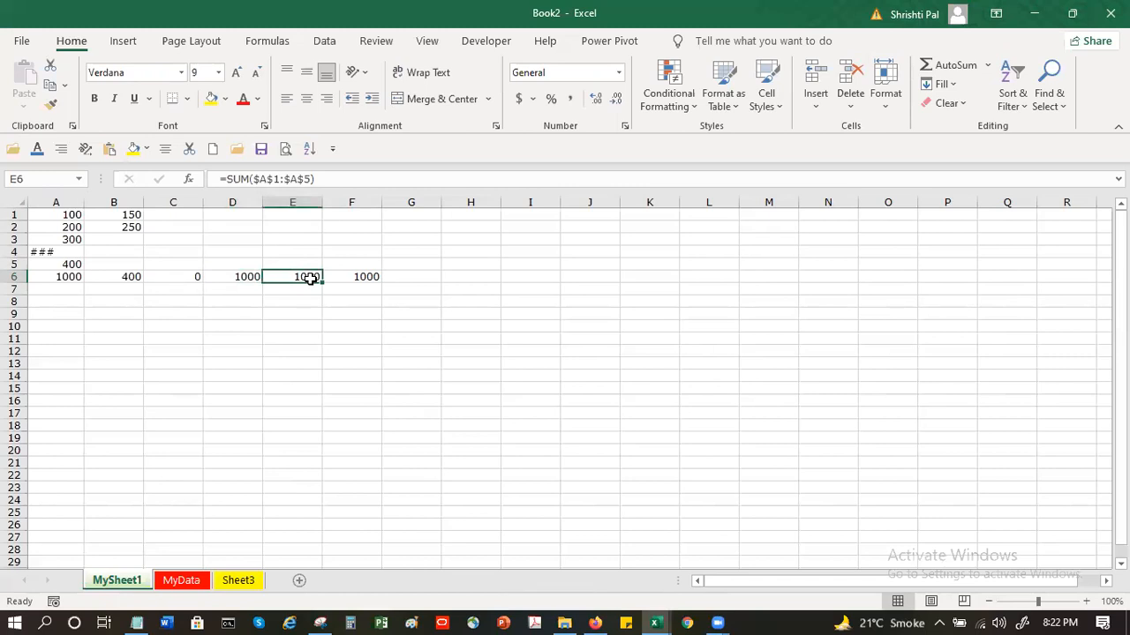
Open the recent workbook Exercise Files.xlsx without updating its external links
click(22, 42)
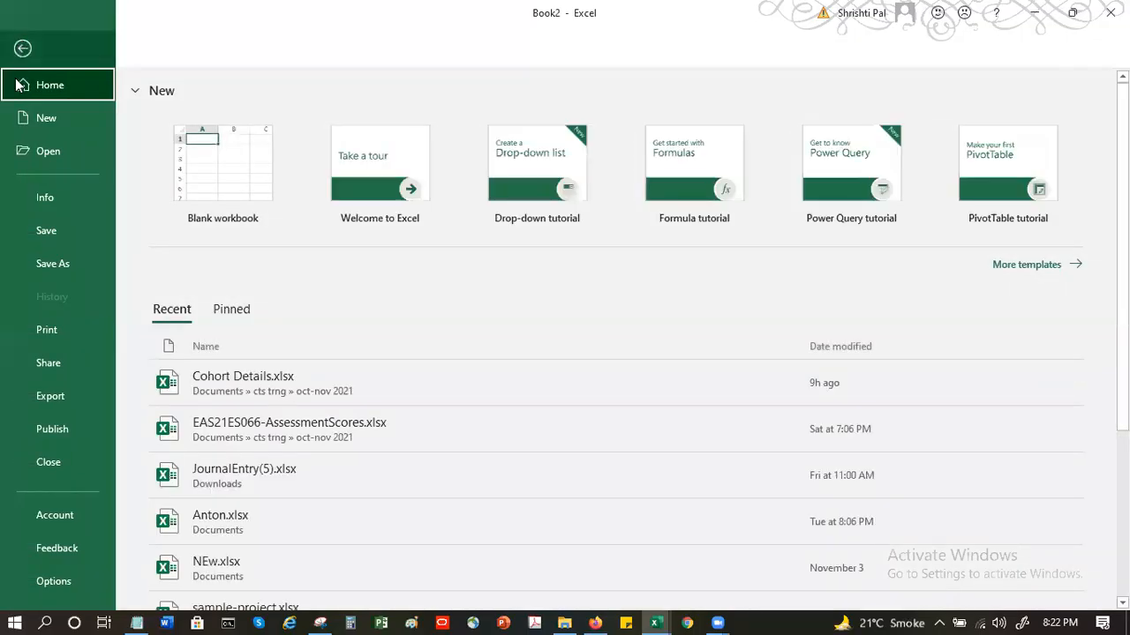
scroll(439, 361, down, 2)
scroll(437, 356, down, 3)
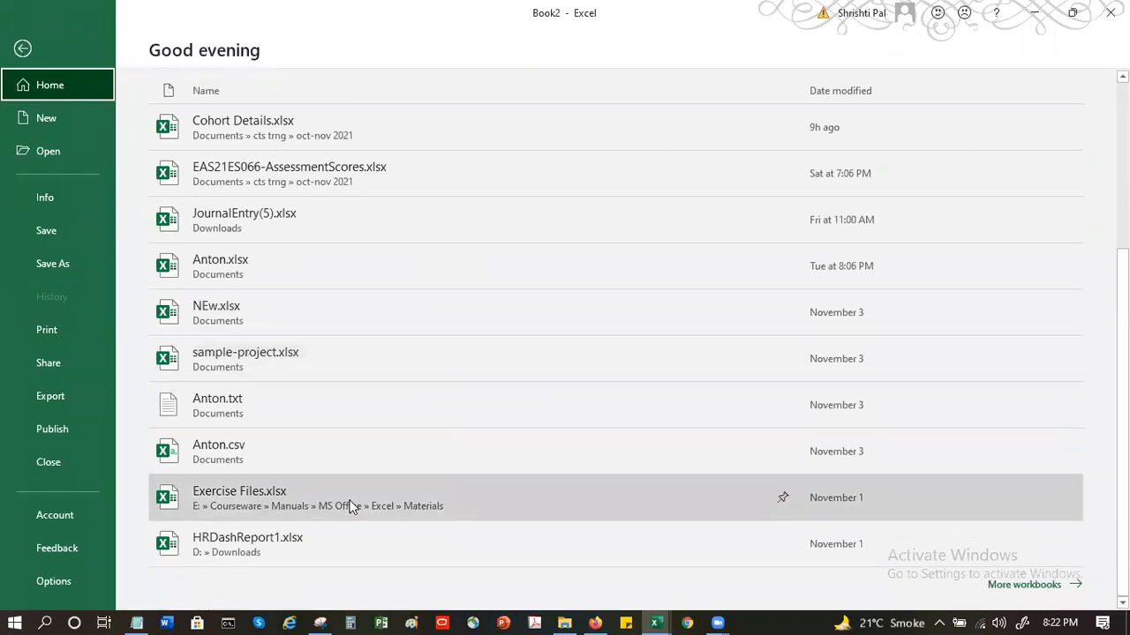
key(Escape)
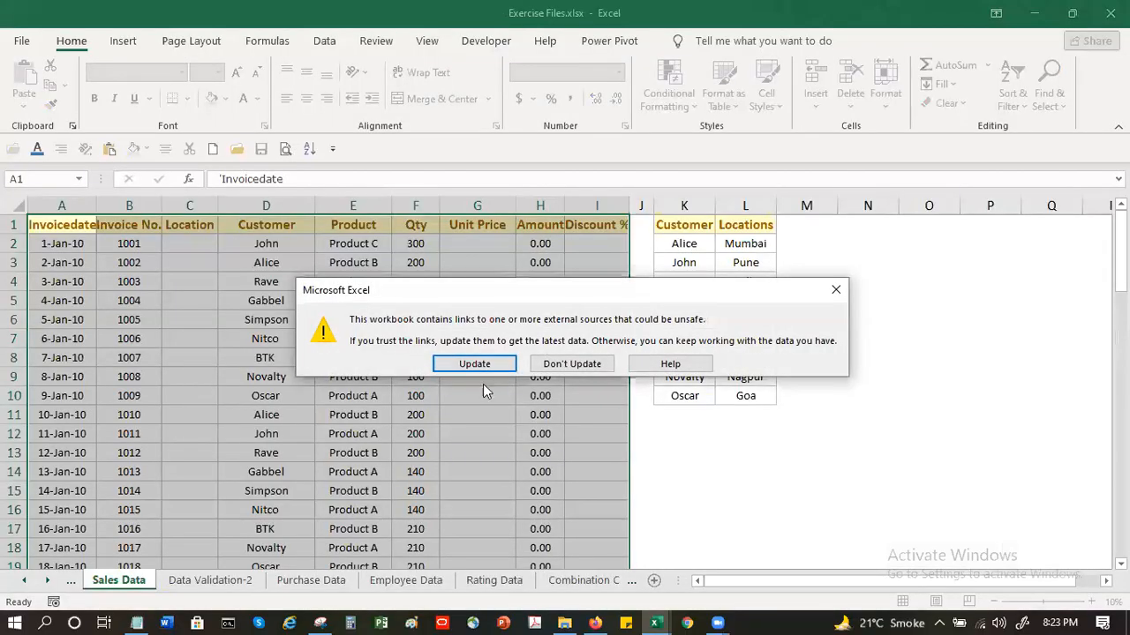
click(565, 365)
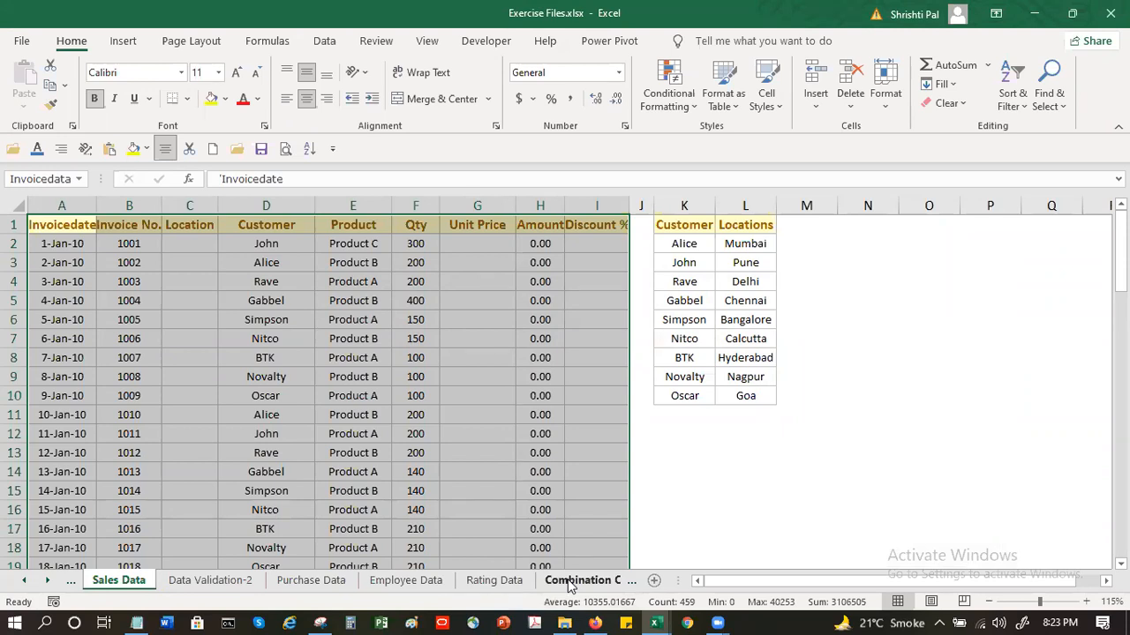
Widen the sheet tab area and browse the following sheets up to VLOOKUP_Duplicate_Helper
drag(672, 582, 958, 581)
click(716, 581)
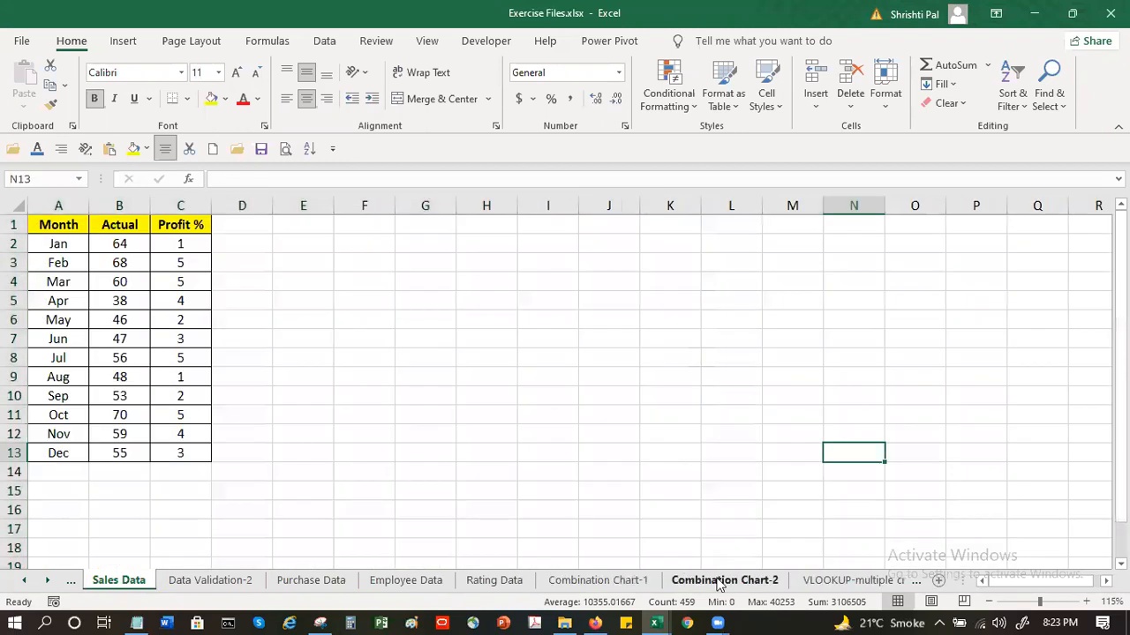
click(845, 583)
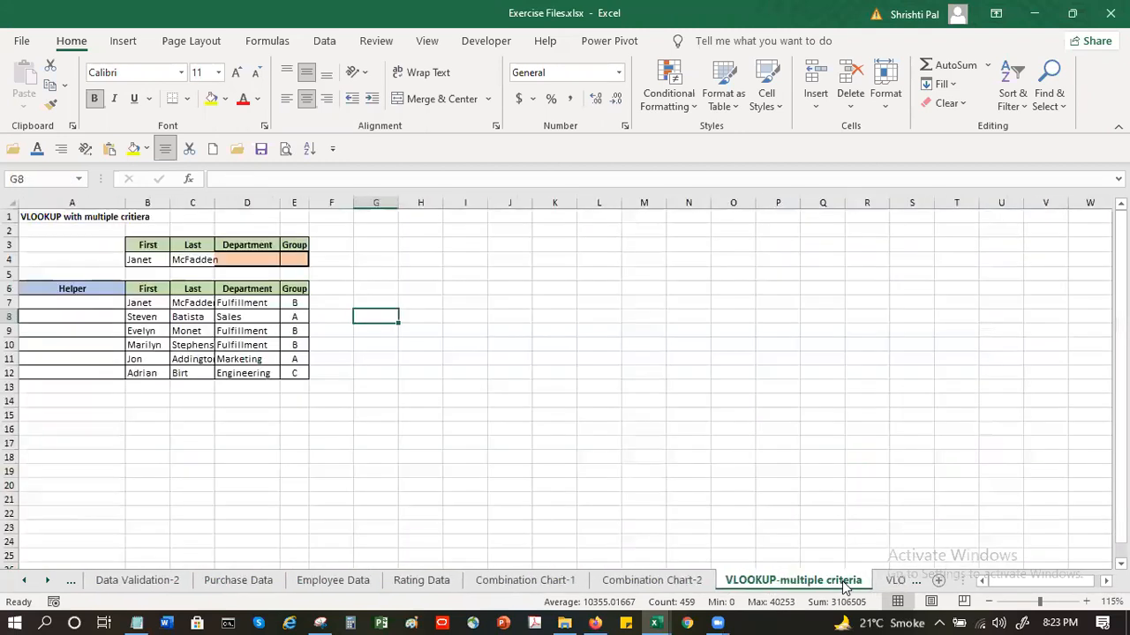
click(892, 583)
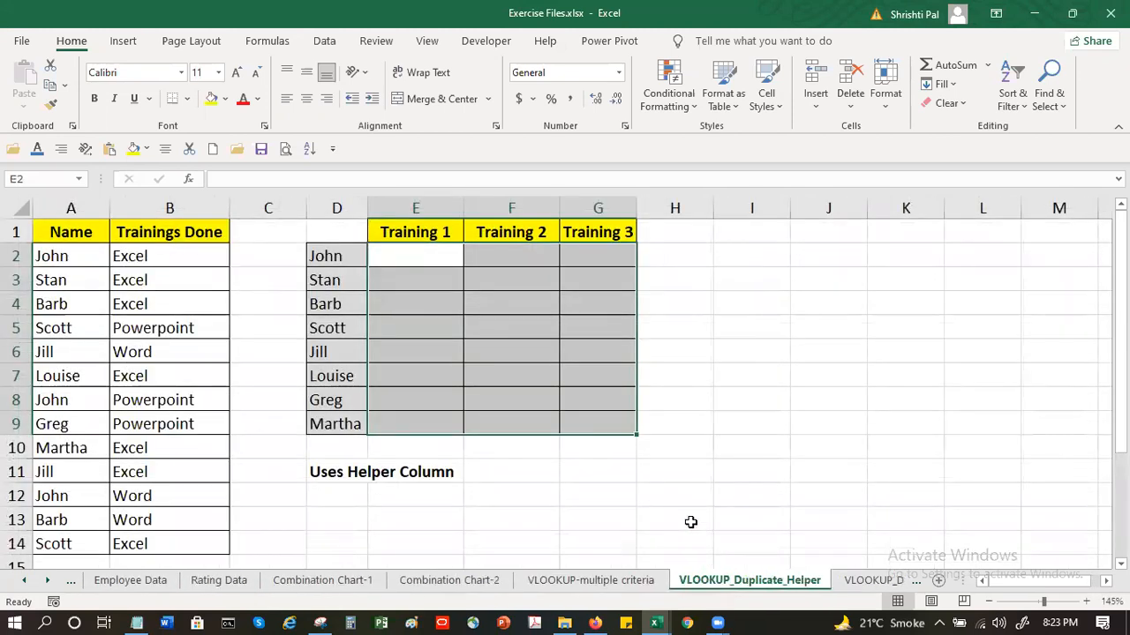
Look through the full list of the workbook's sheets and activate the Cell Referencing sheet
right_click(47, 589)
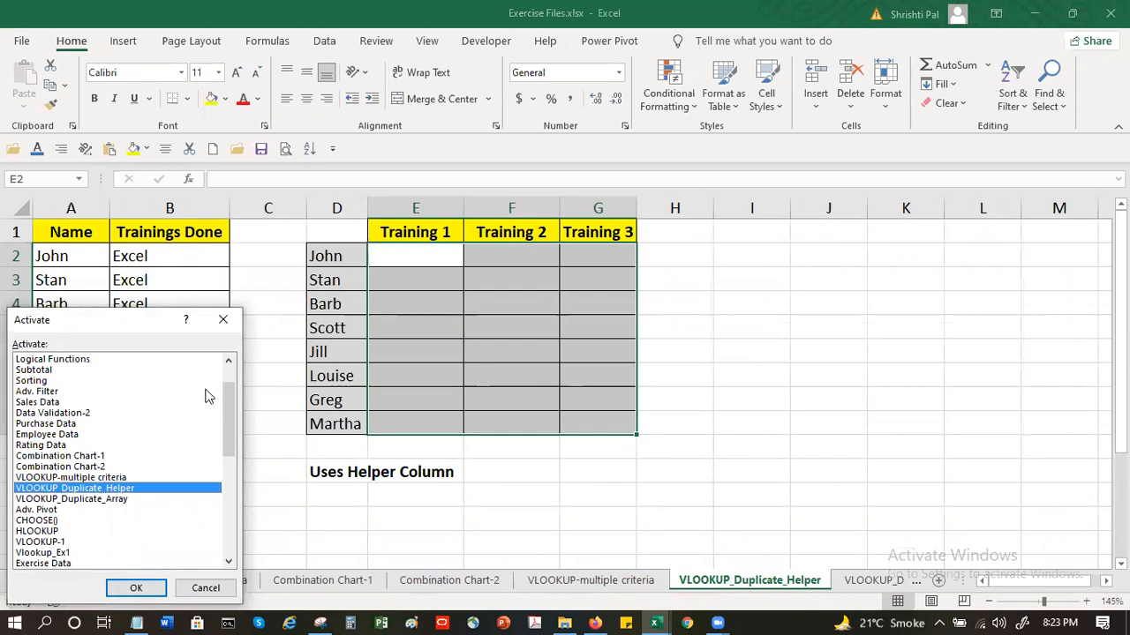
click(233, 369)
drag(234, 381, 239, 497)
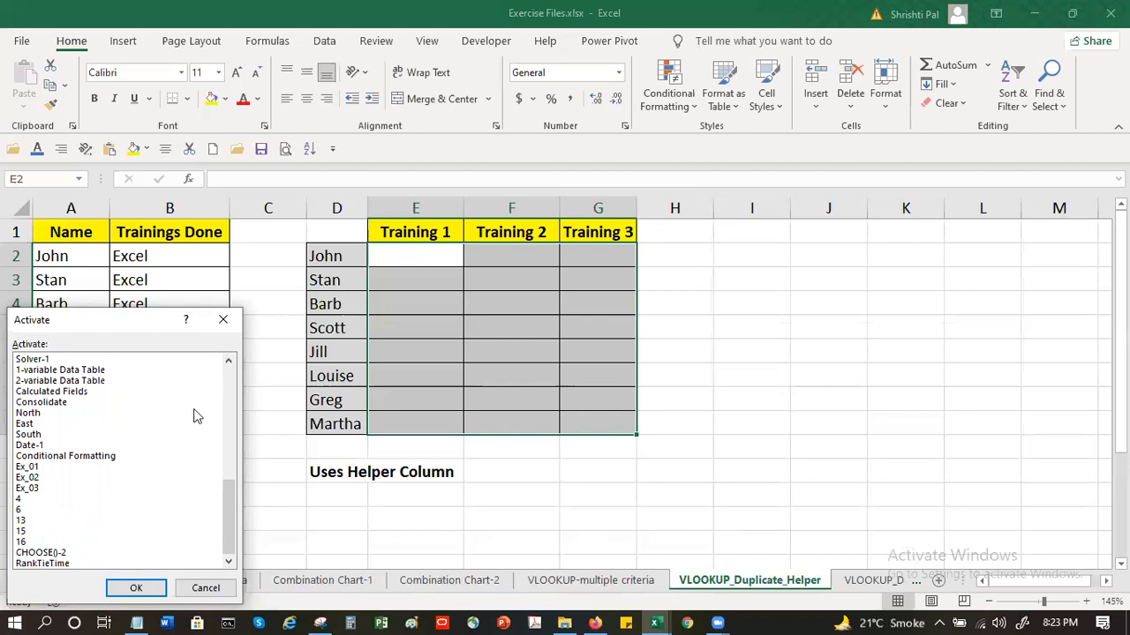
click(228, 390)
click(230, 378)
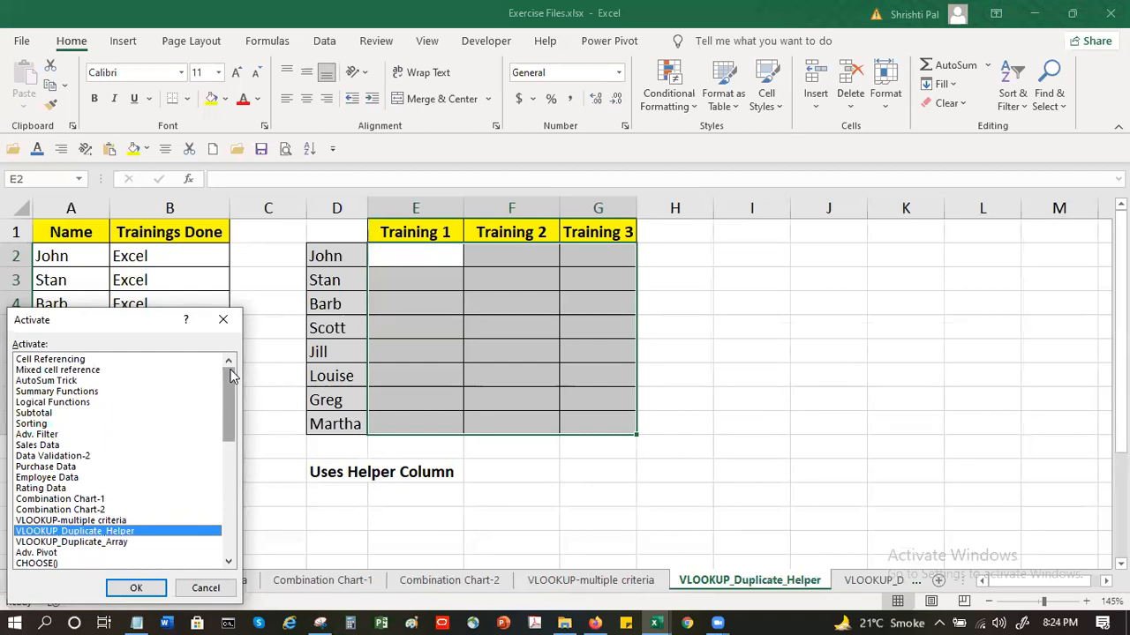
click(110, 360)
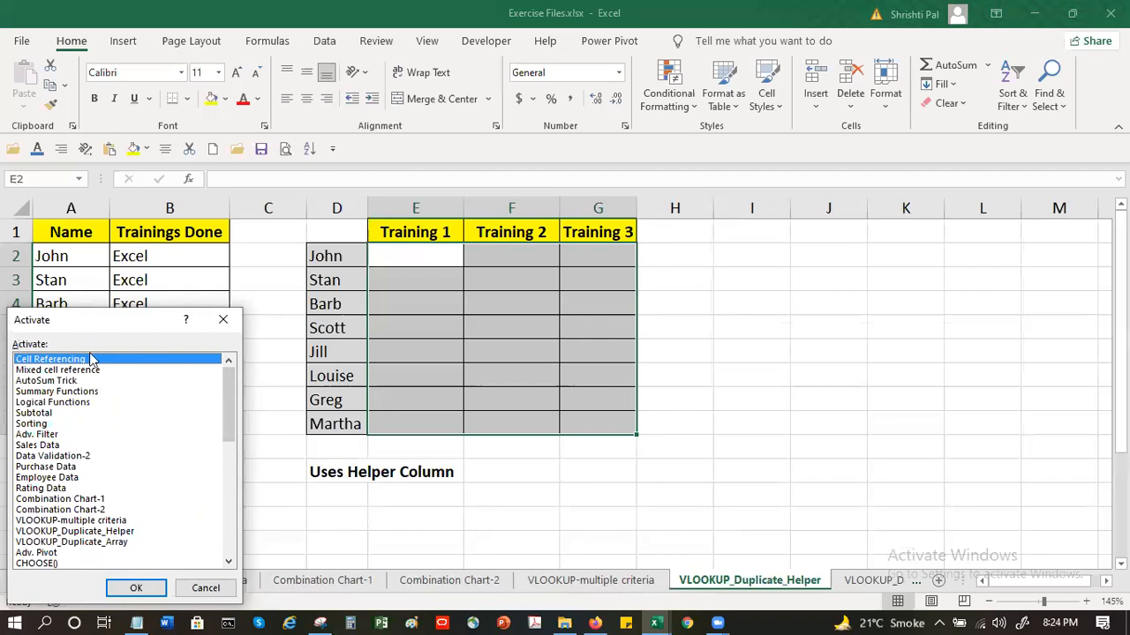
click(123, 588)
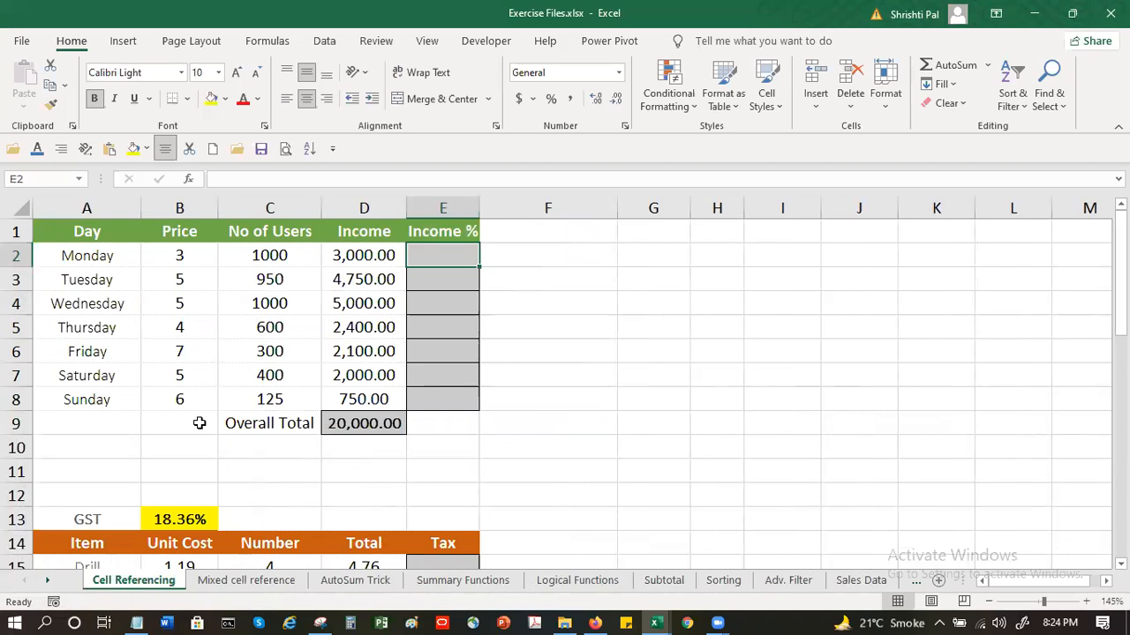
Examine the GST label and rate in A13 and B13 above the item table
scroll(316, 430, down, 3)
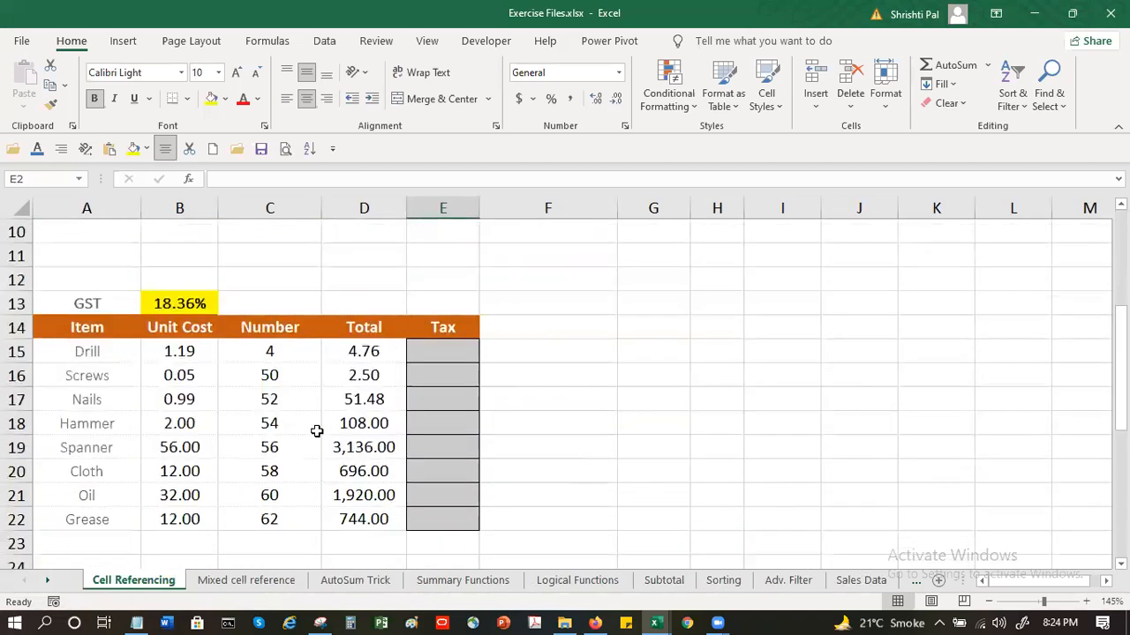
click(86, 301)
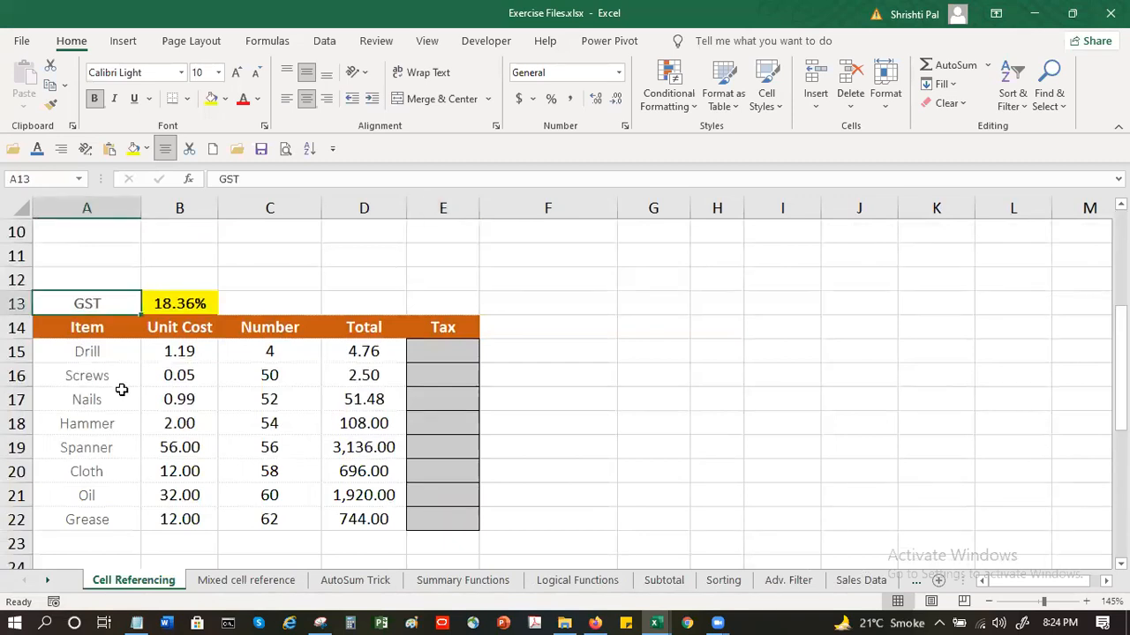
click(193, 304)
Try a unit cost of 1190 for Drill in B15, check its total formula, and undo the change
click(190, 353)
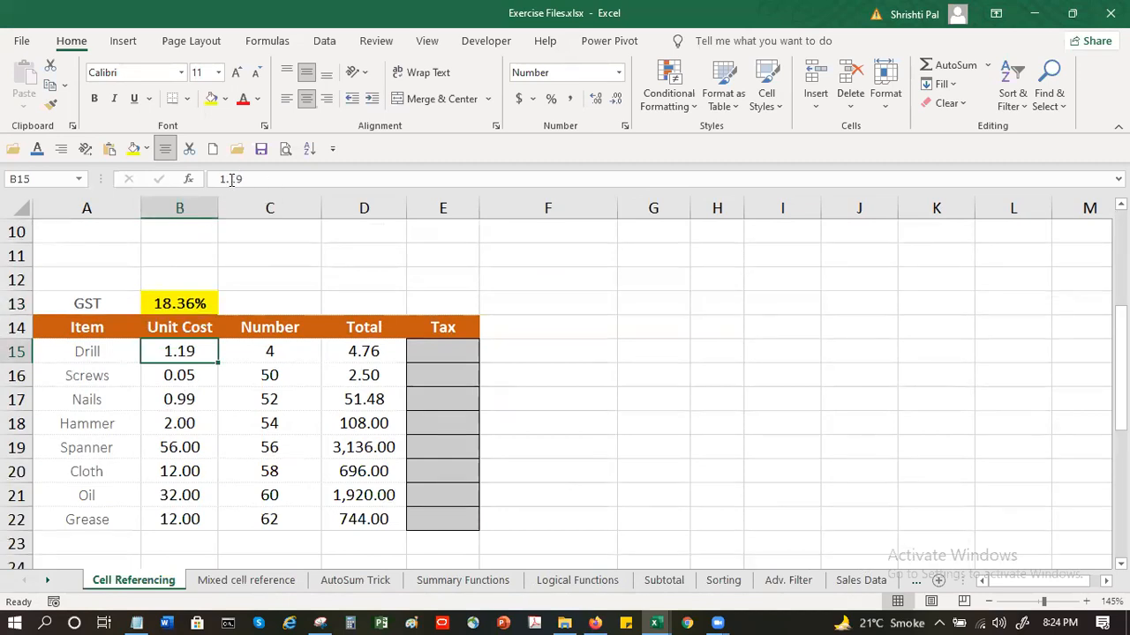
click(228, 179)
key(BackSpace)
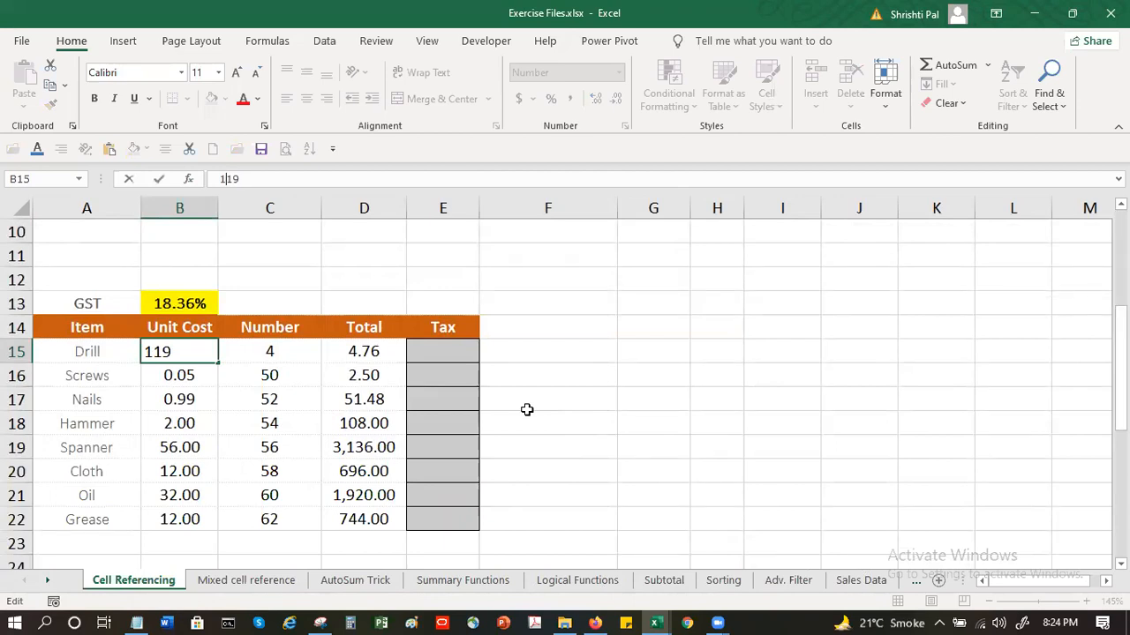
text(0)
key(Return)
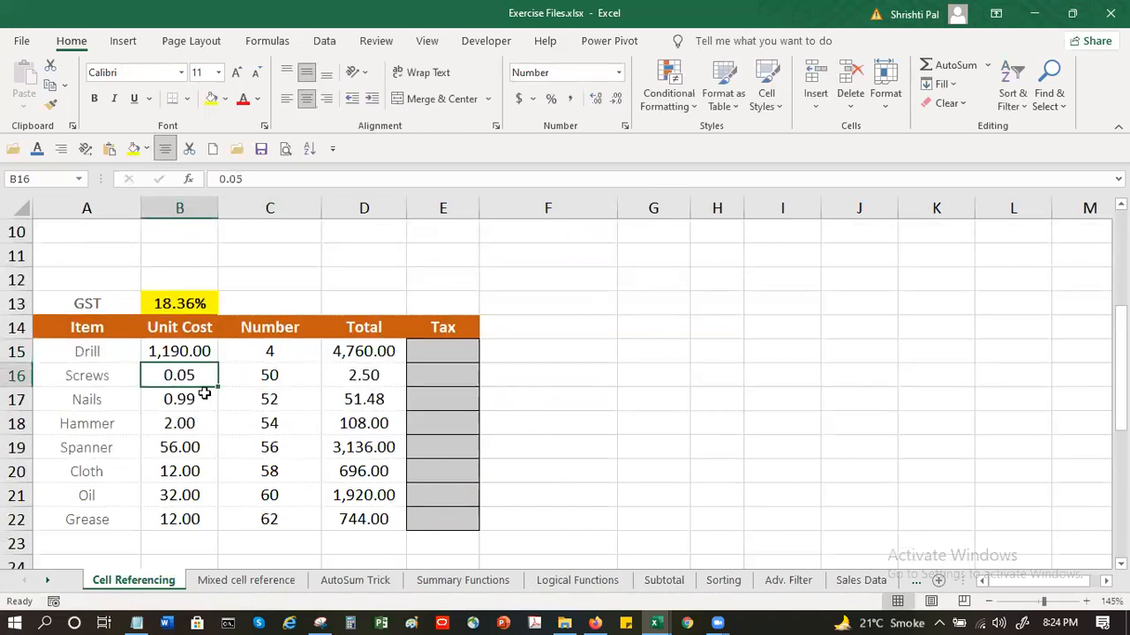
click(257, 351)
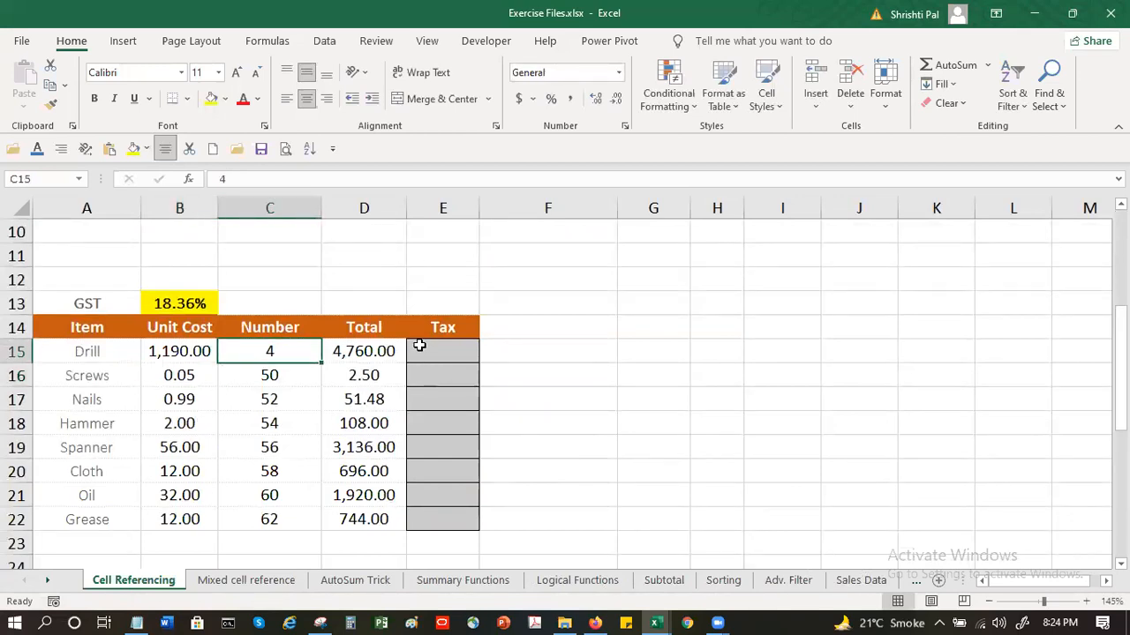
click(362, 353)
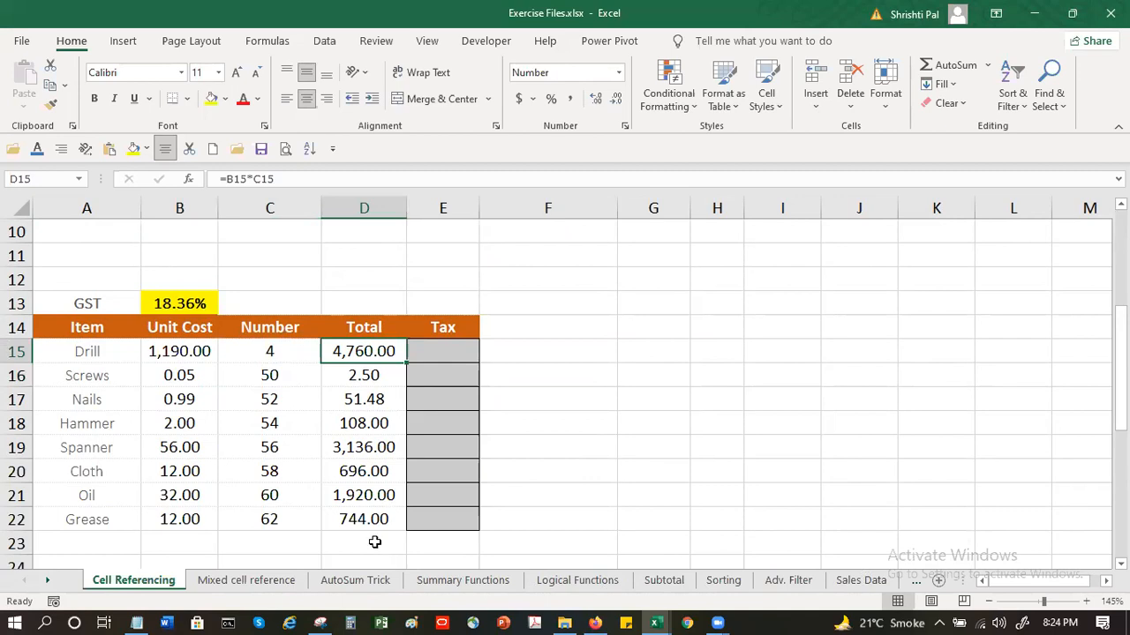
key(ctrl+z)
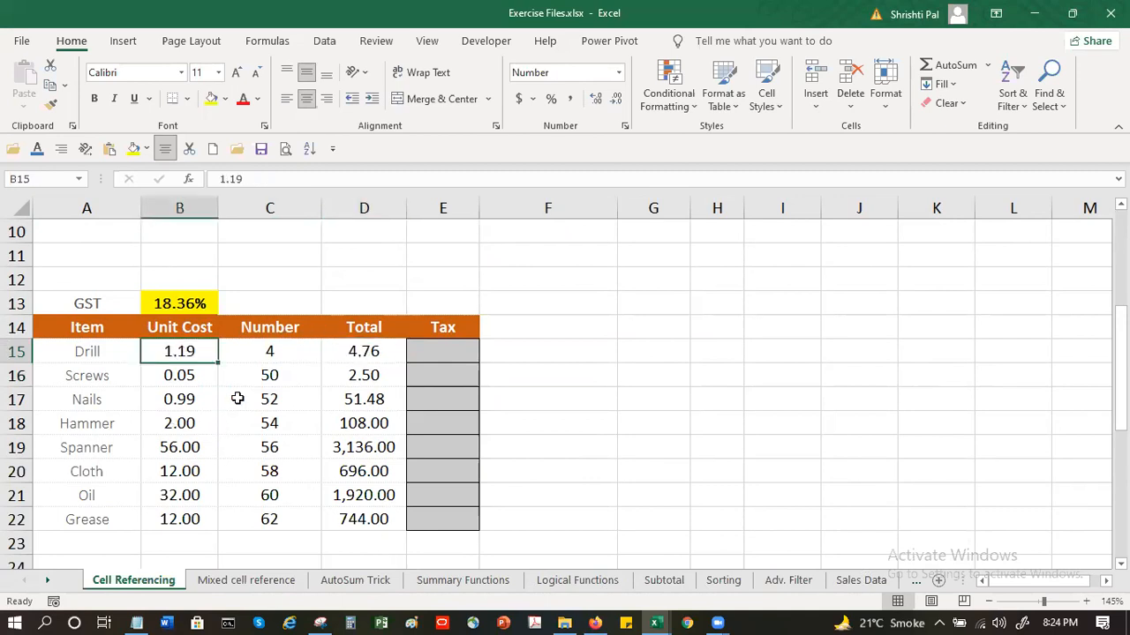
Set the Number for Drill in C15 to 4000
click(284, 352)
click(289, 177)
text(00)
key(Return)
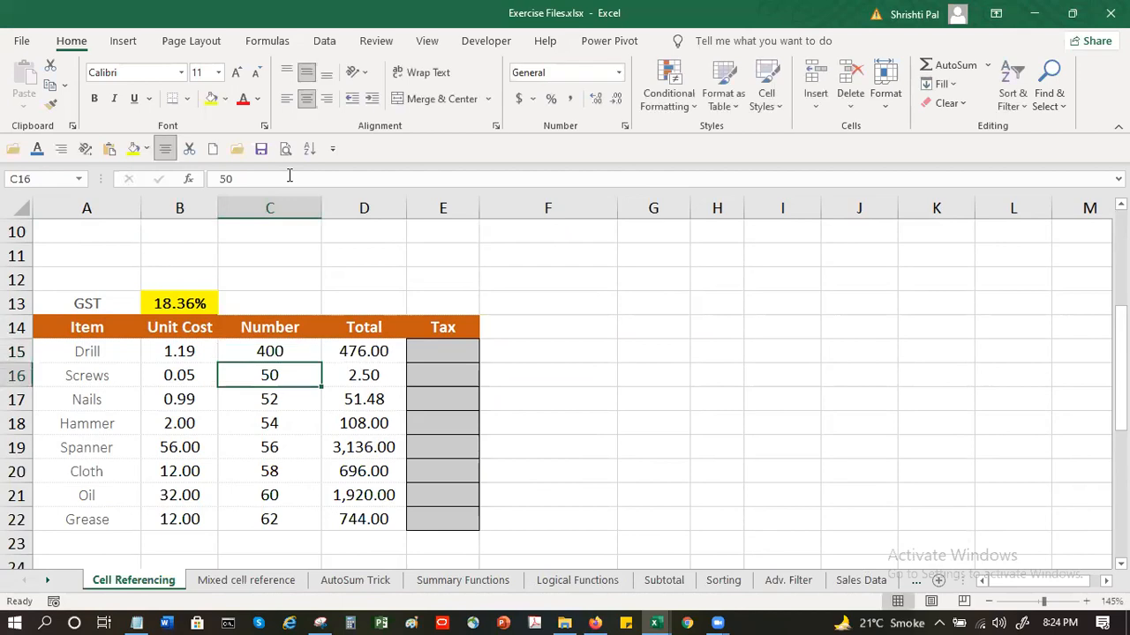
click(252, 344)
click(306, 179)
text(0)
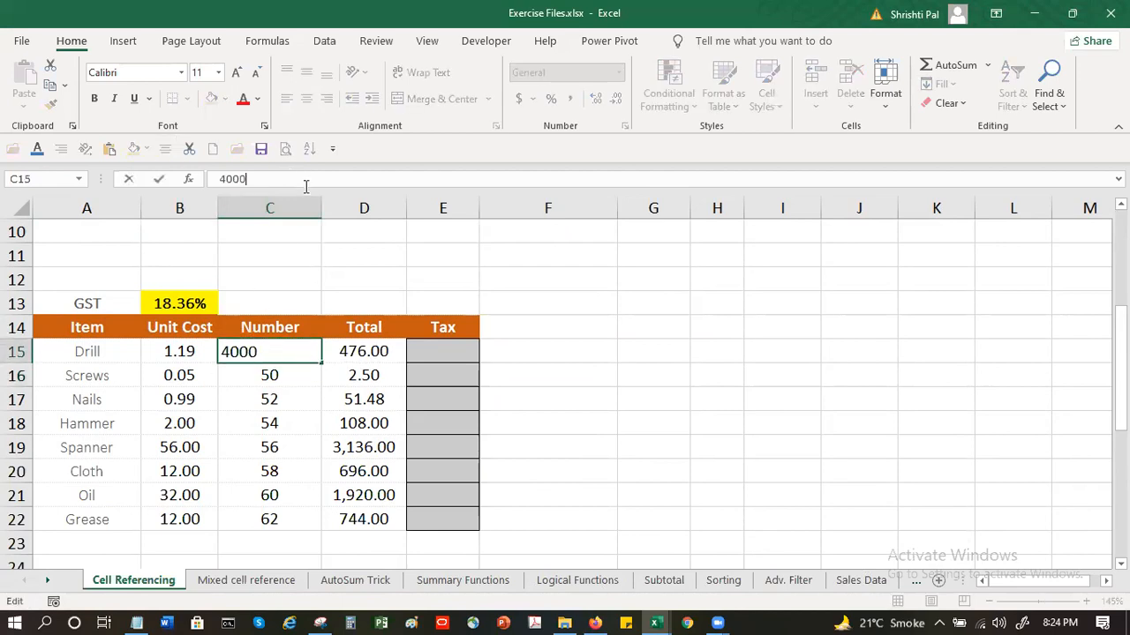
key(Return)
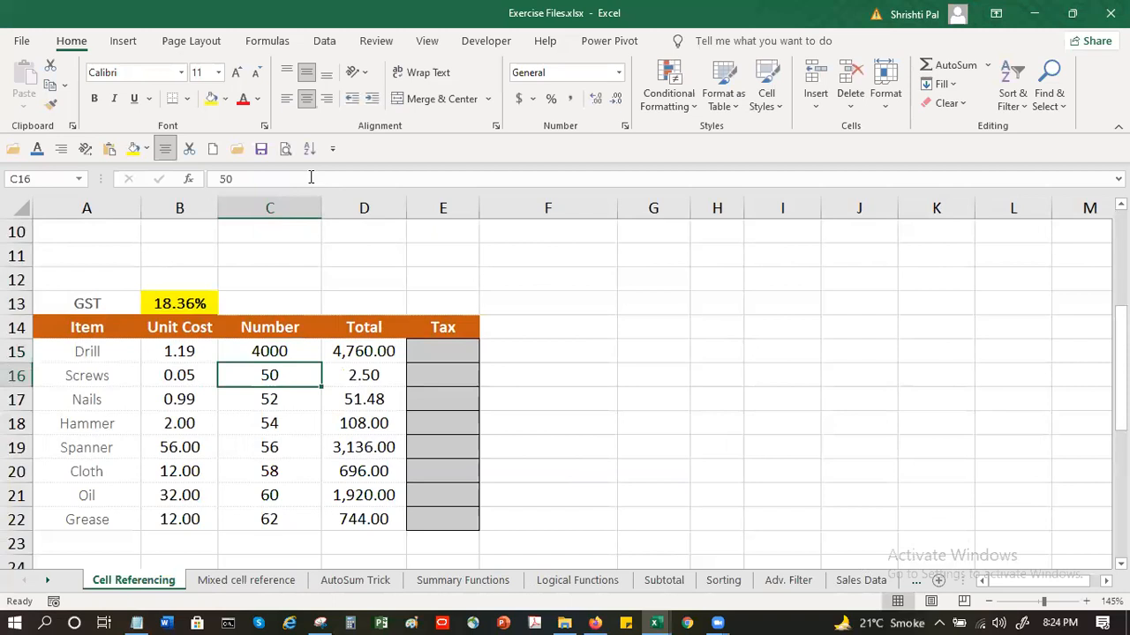
Set the Number values for Screws, Nails, Hammer and Spanner in C16:C19 to 50000, 5200, 5400 and 5600
click(308, 178)
text(000)
key(Return)
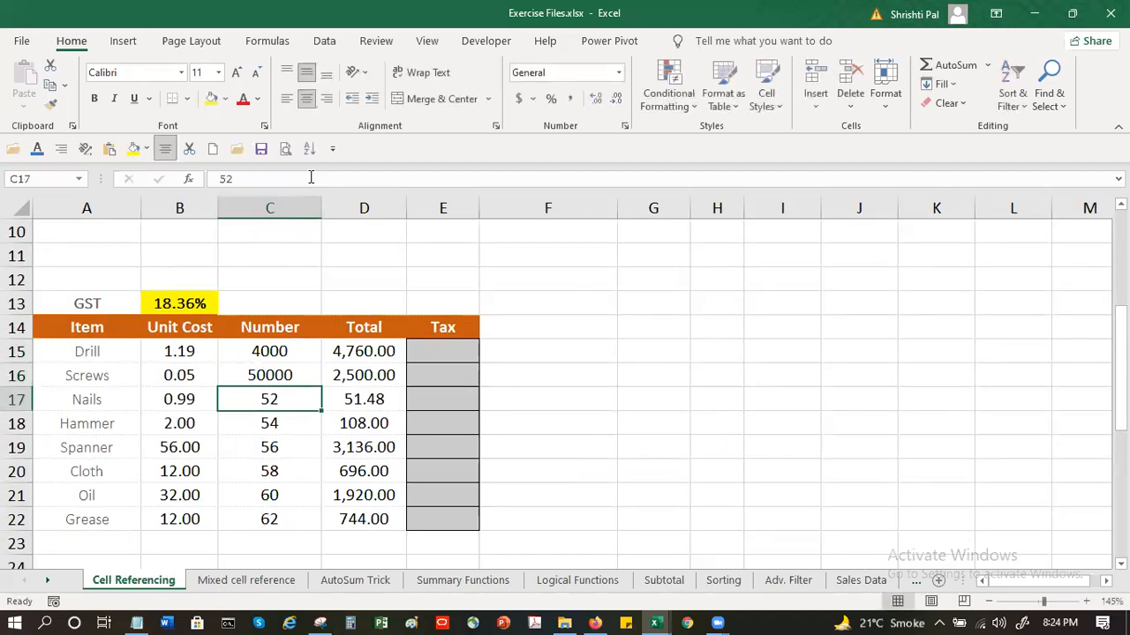
click(335, 178)
text(00)
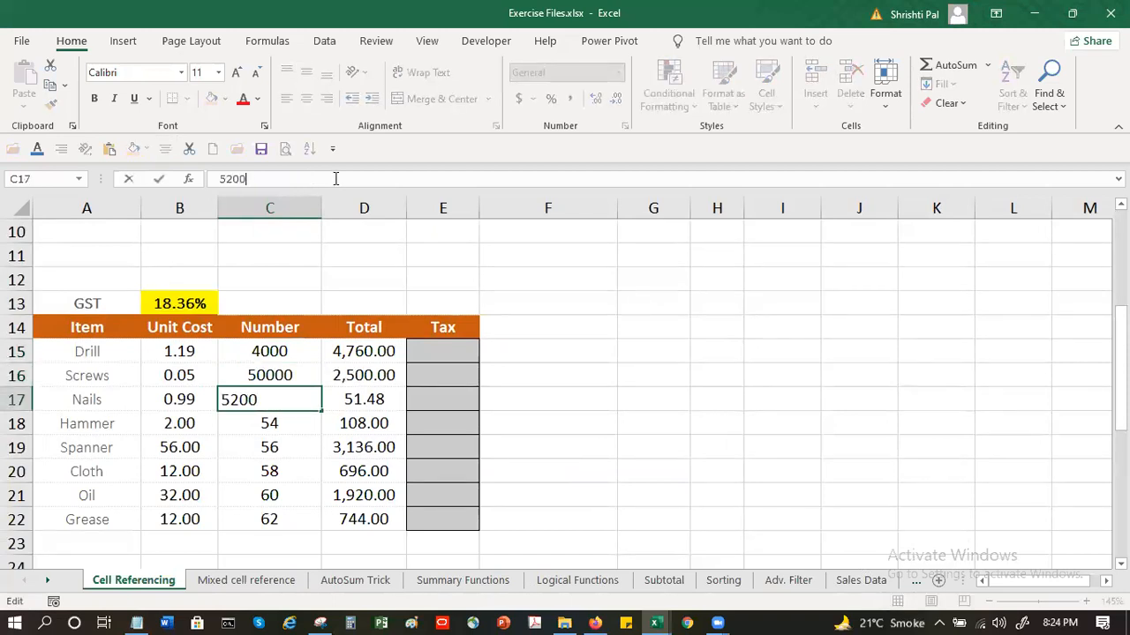
key(Return)
click(335, 178)
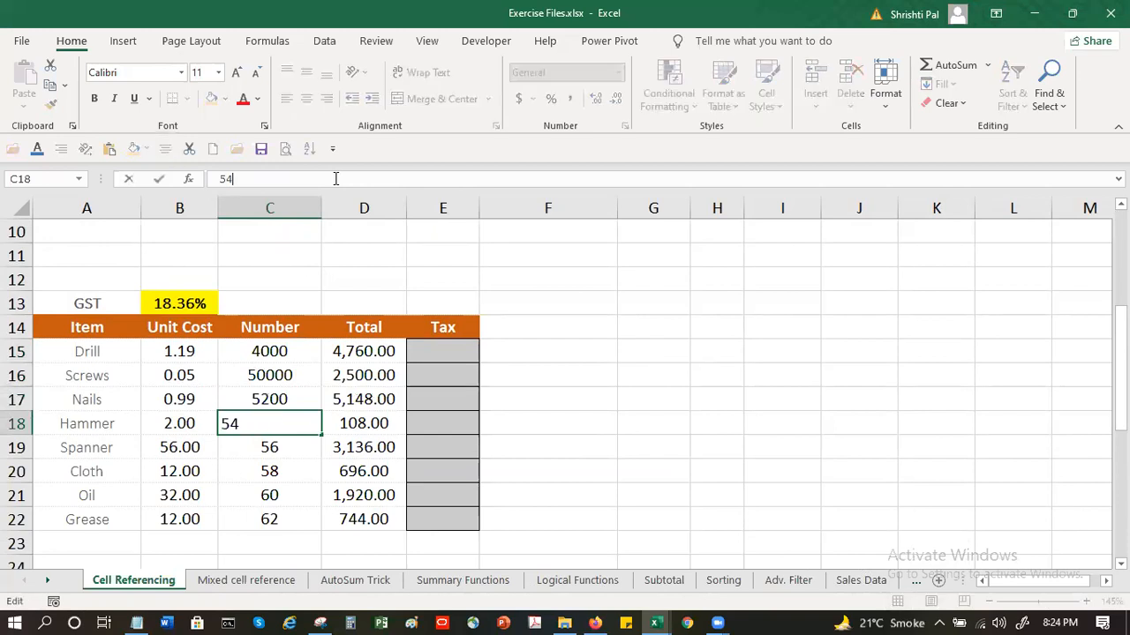
text(00)
key(Return)
click(335, 178)
text(00)
key(Return)
Set the Number values for Cloth, Oil and Grease in C20:C22 to 5800, 6000 and 6200, and autofit column D
click(336, 178)
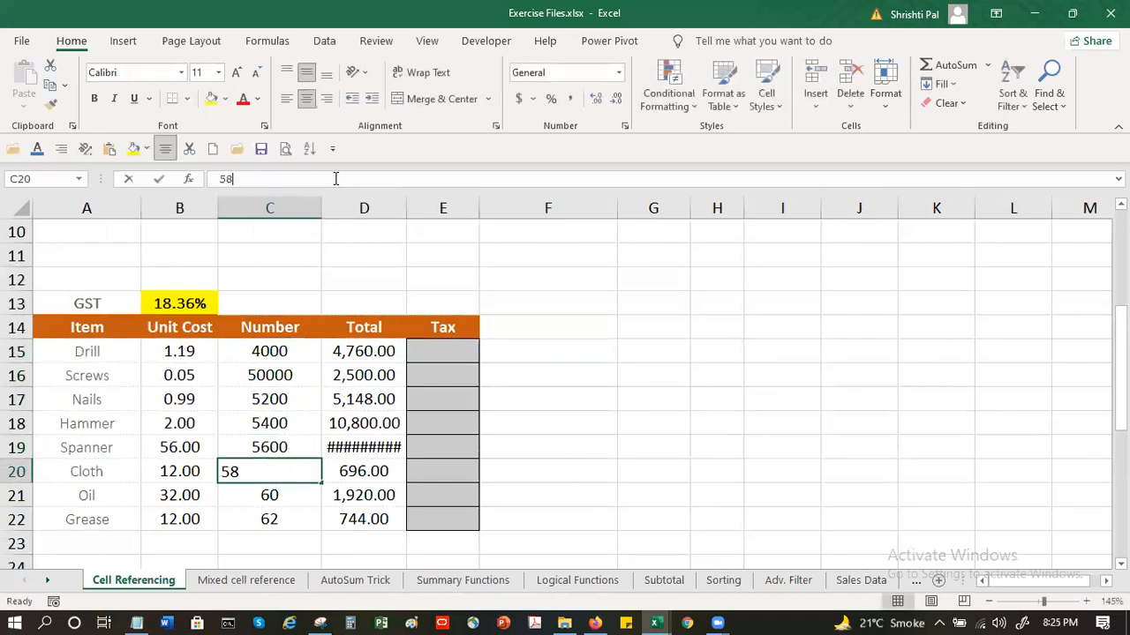
text(00)
key(Return)
click(336, 179)
text(00)
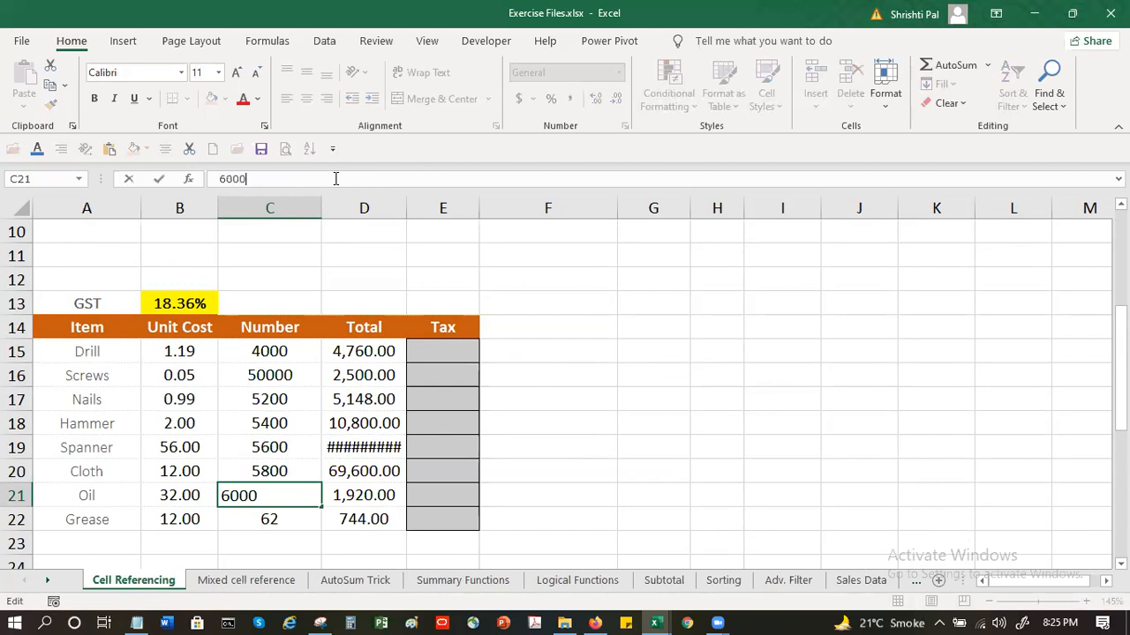
key(Return)
click(335, 178)
text(00)
key(Return)
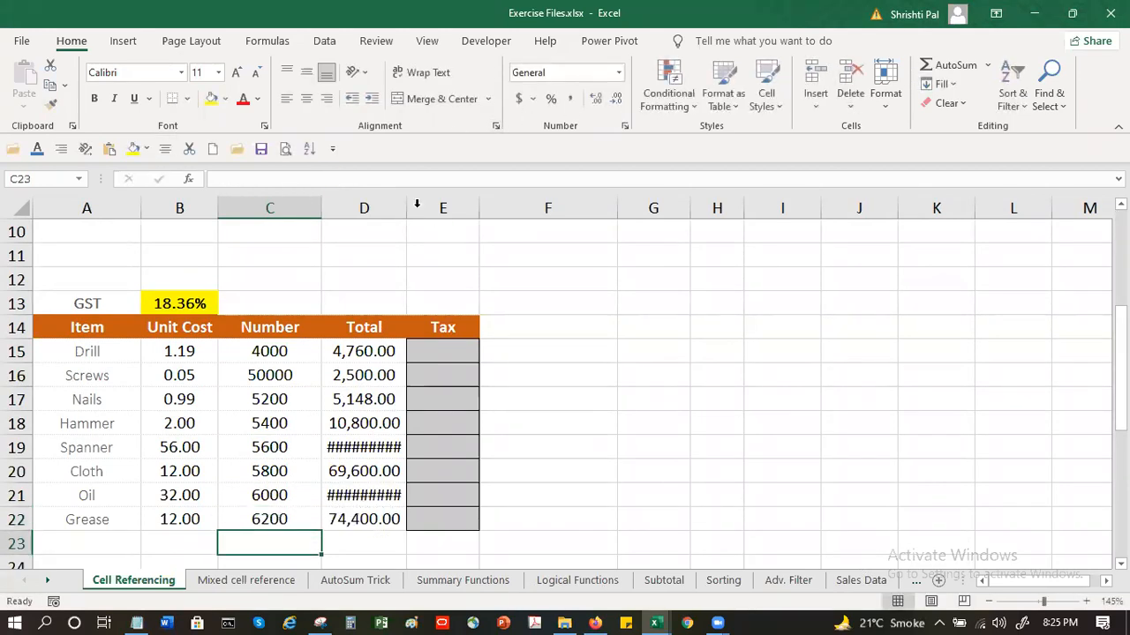
double_click(406, 208)
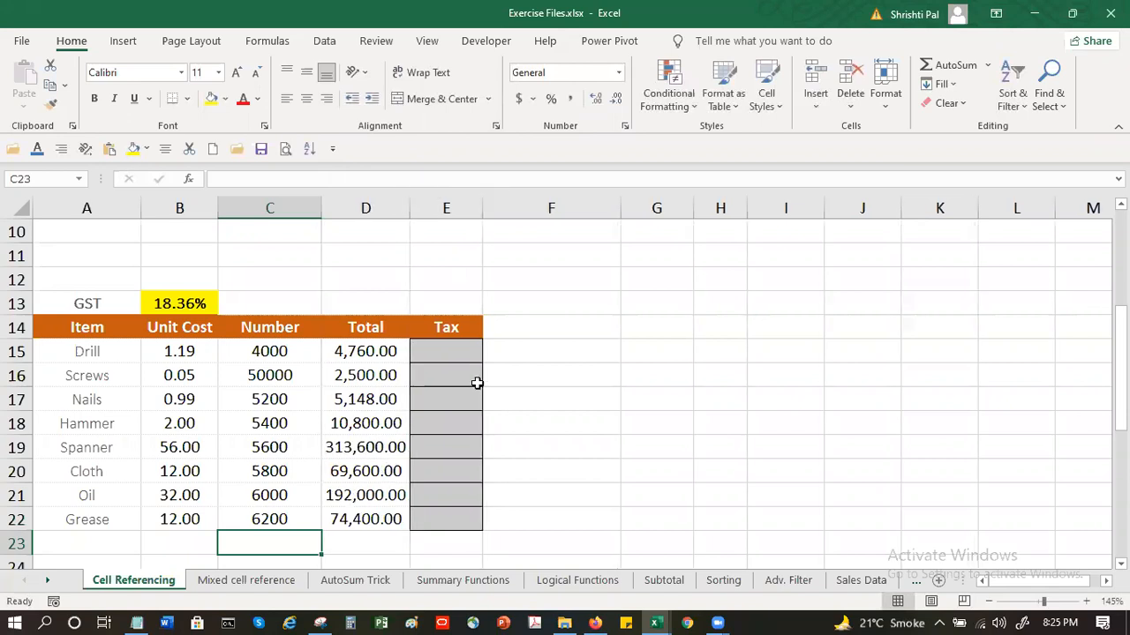
Calculate the tax for Drill in E15 with the formula =D15*B13
click(445, 350)
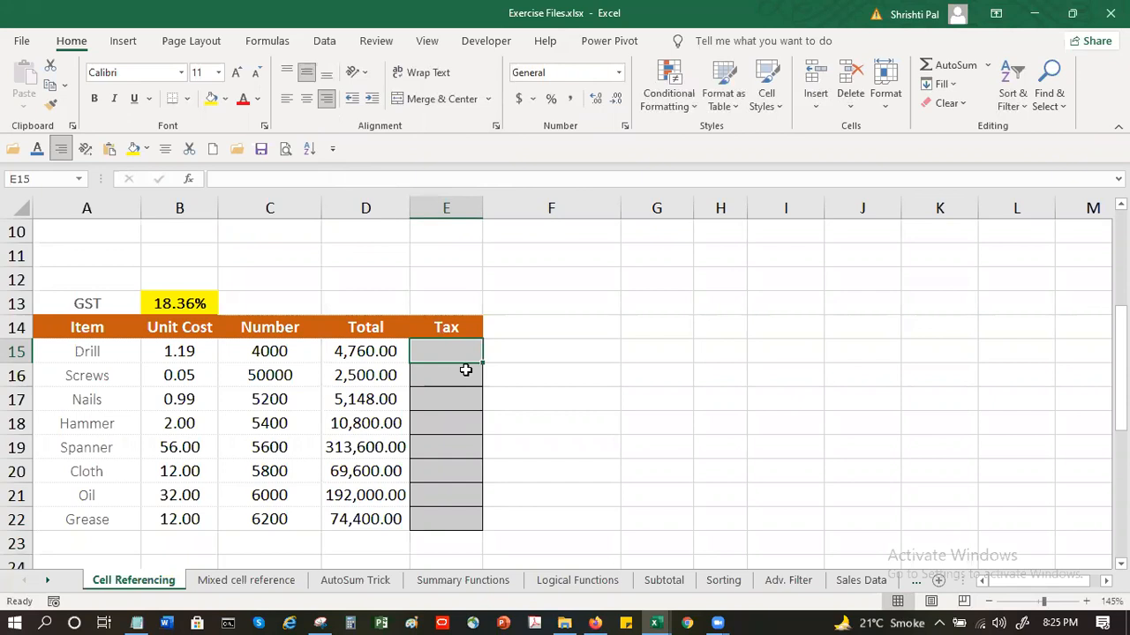
text(=)
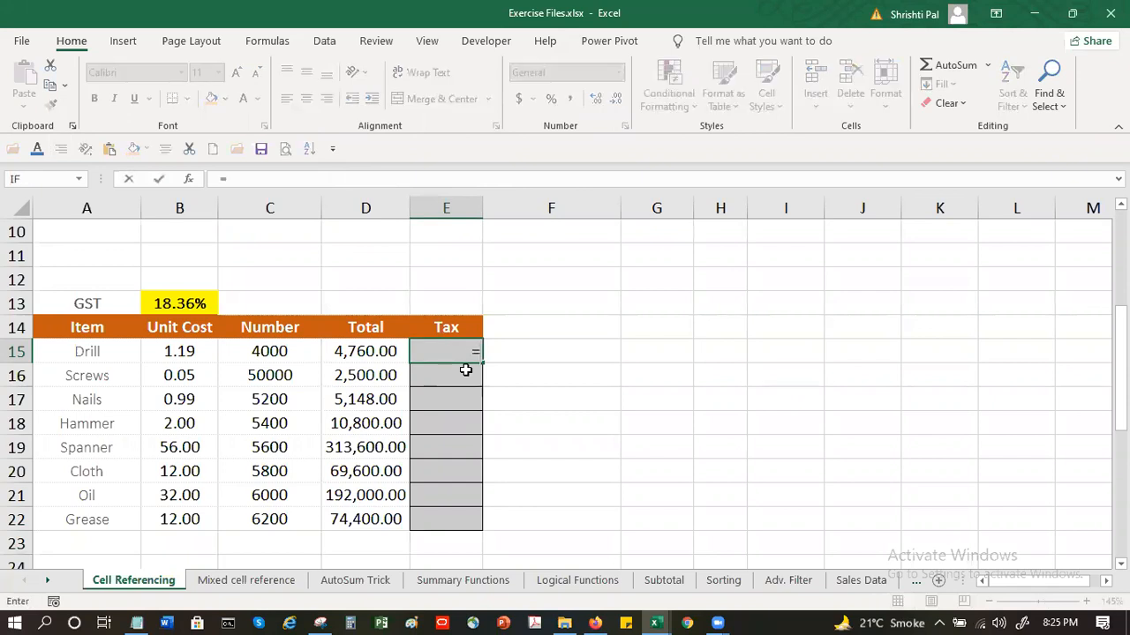
click(360, 352)
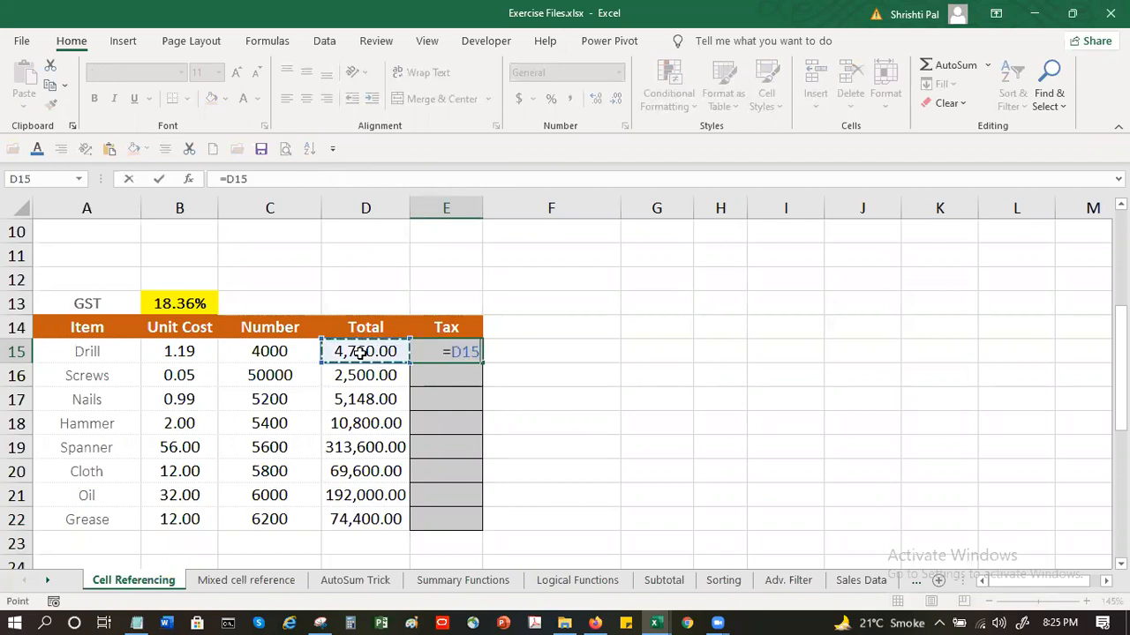
text(*)
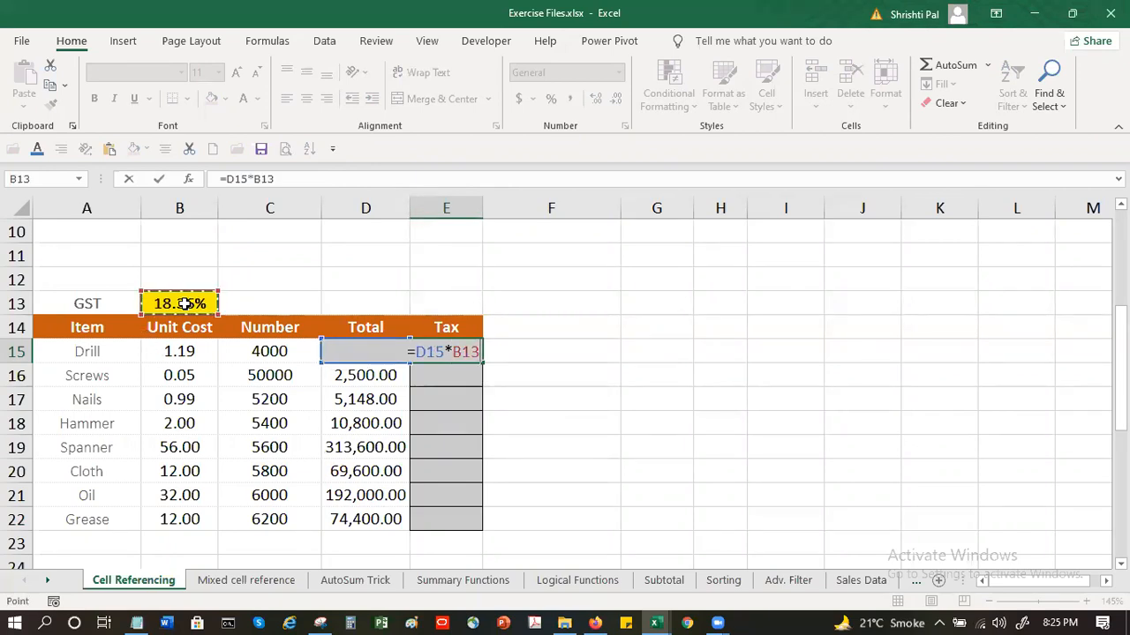
key(Return)
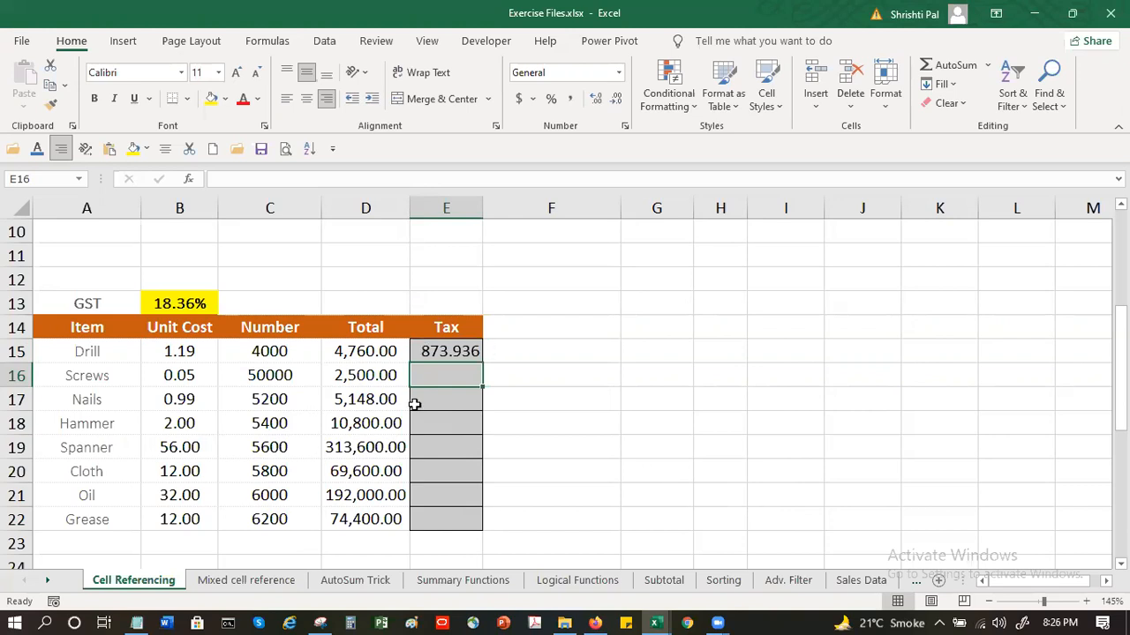
click(103, 376)
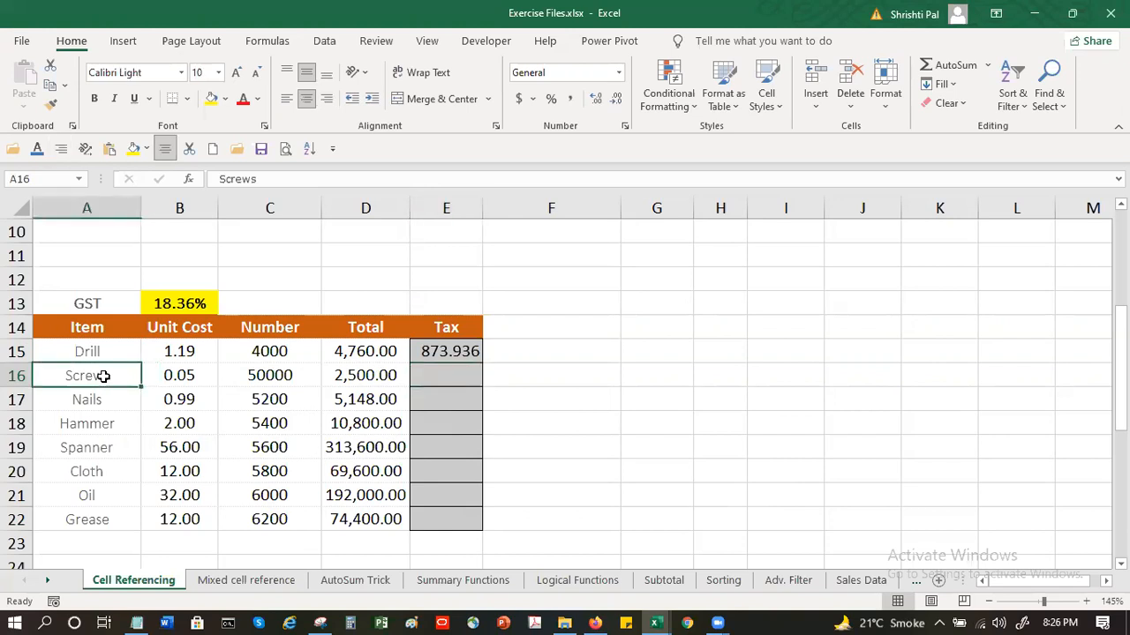
click(459, 374)
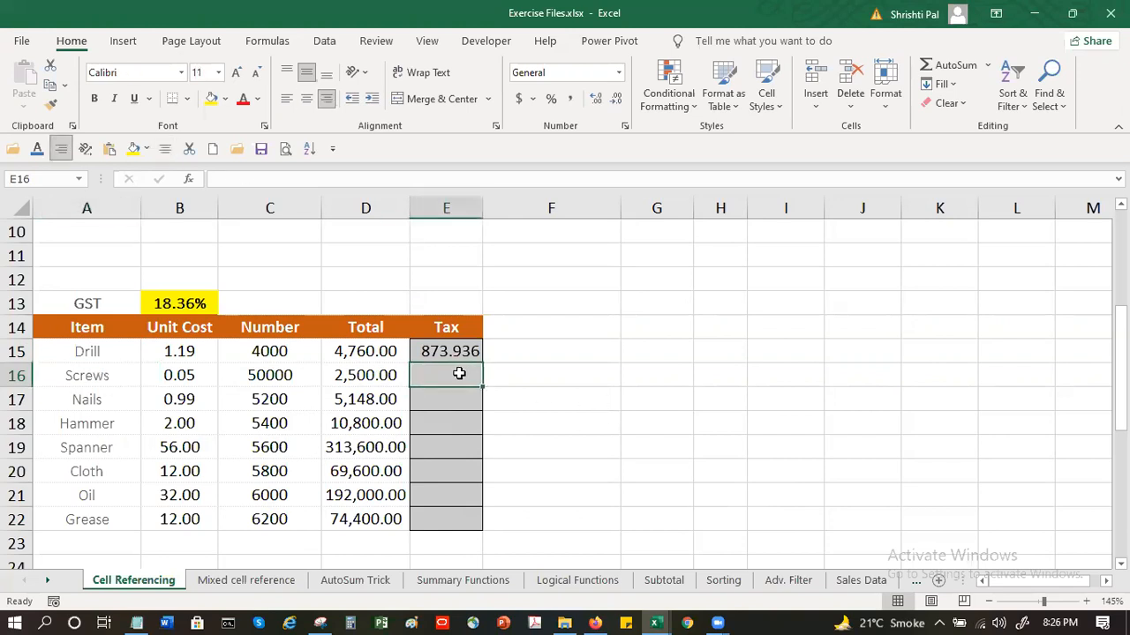
click(113, 399)
click(433, 395)
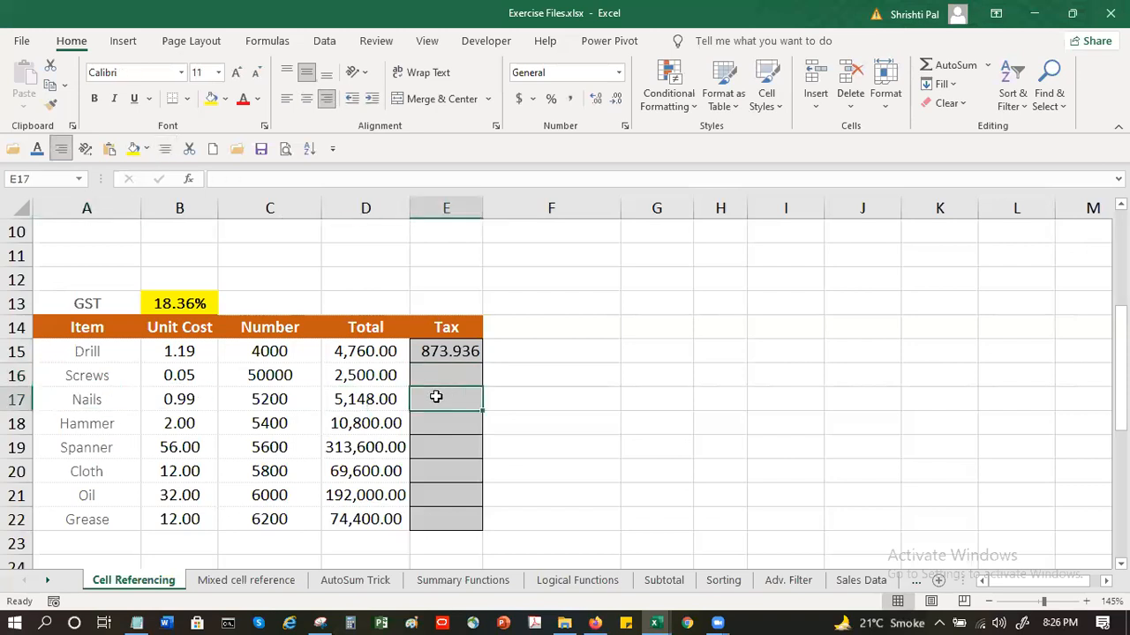
click(93, 427)
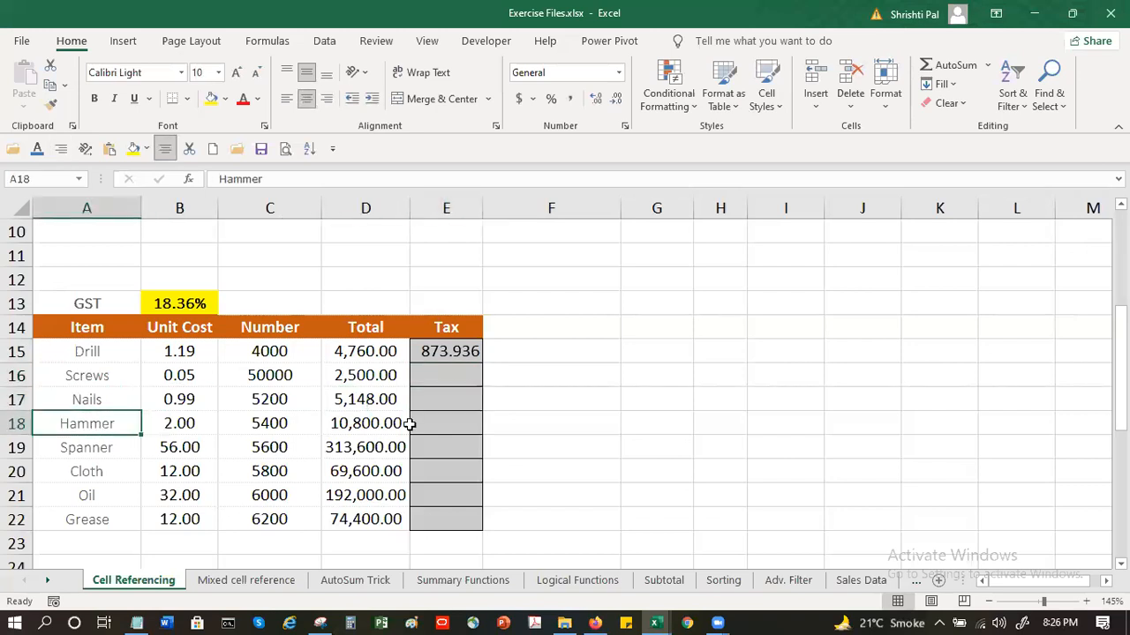
click(464, 425)
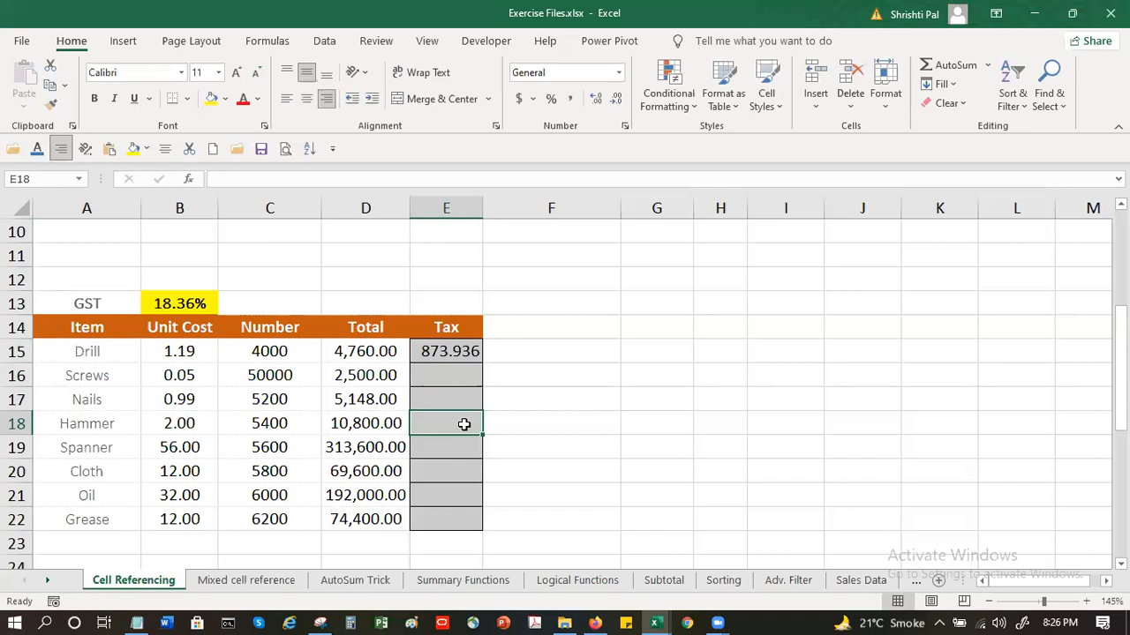
Fill the Drill tax formula in E15 down to E22 and inspect the cell references in E16
click(452, 351)
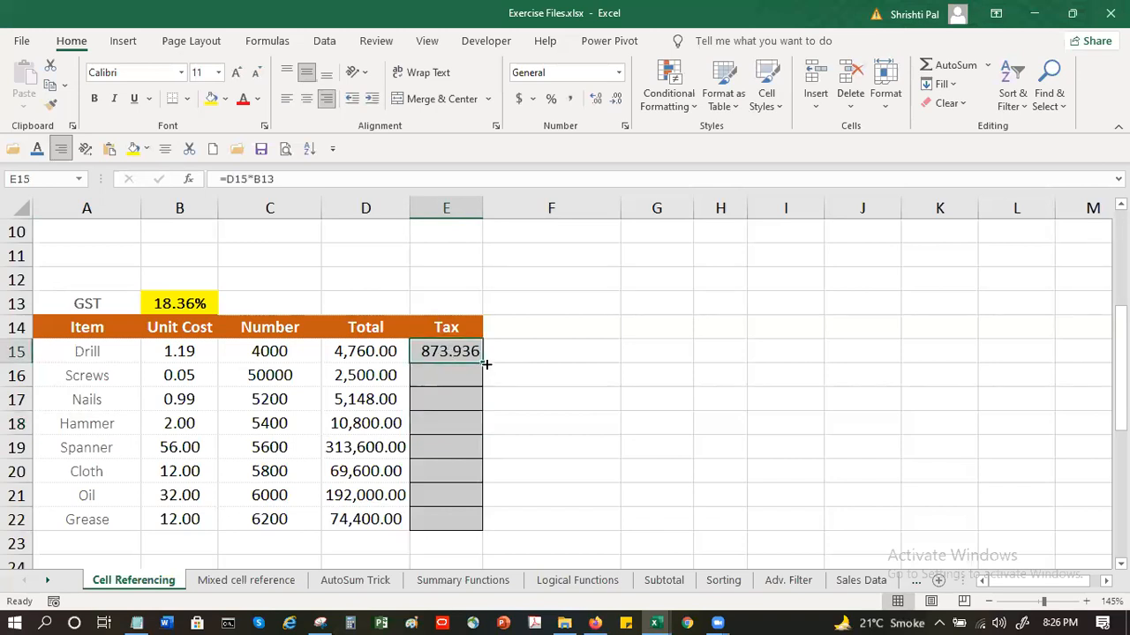
drag(486, 364, 474, 521)
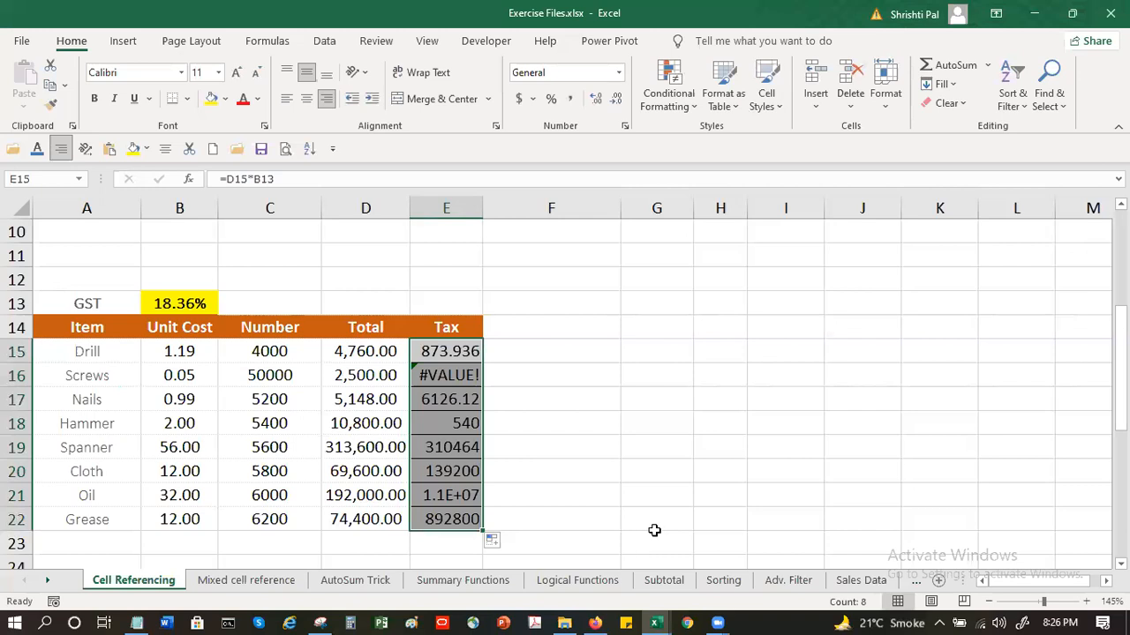
click(435, 375)
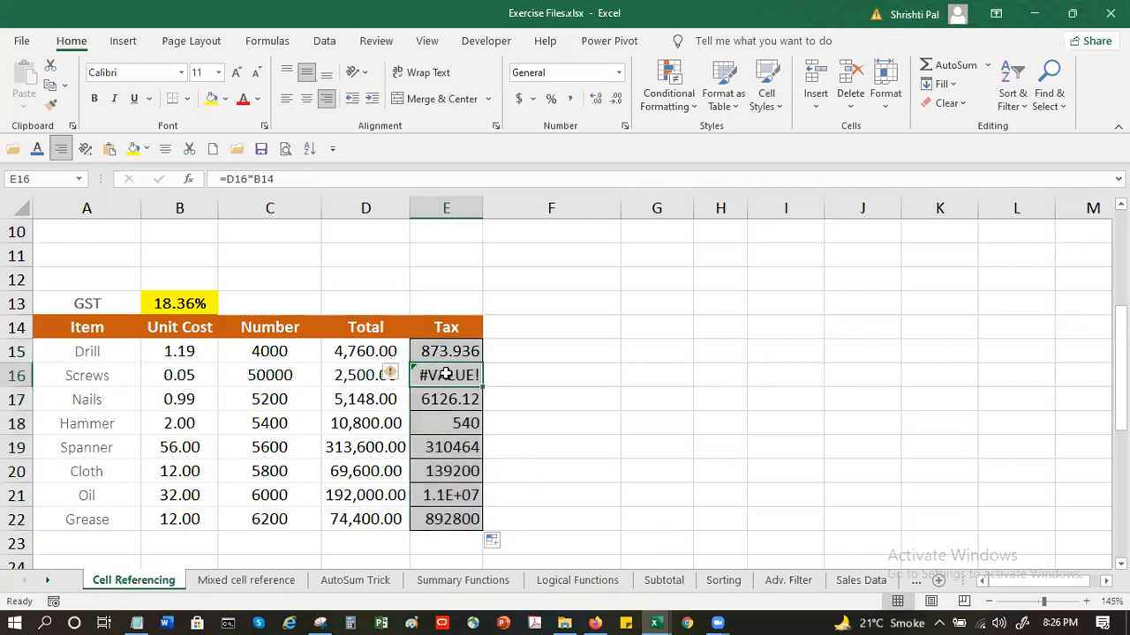
double_click(446, 375)
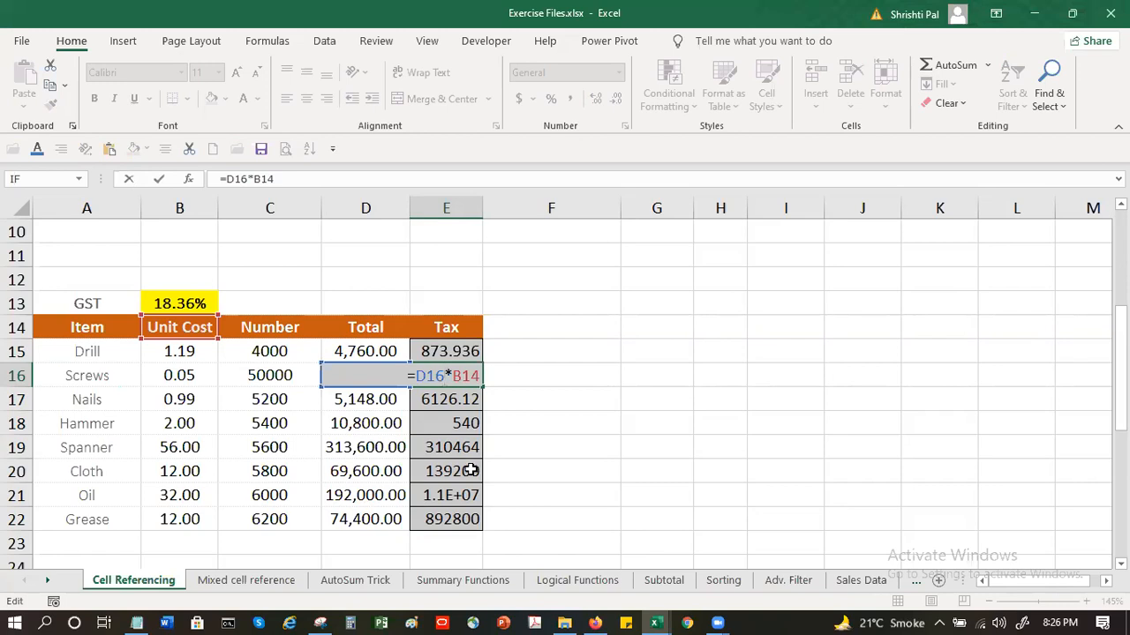
key(Escape)
Make the GST reference in E15 absolute so the formula reads =D15*$B$13, and fill it down to E22
click(435, 350)
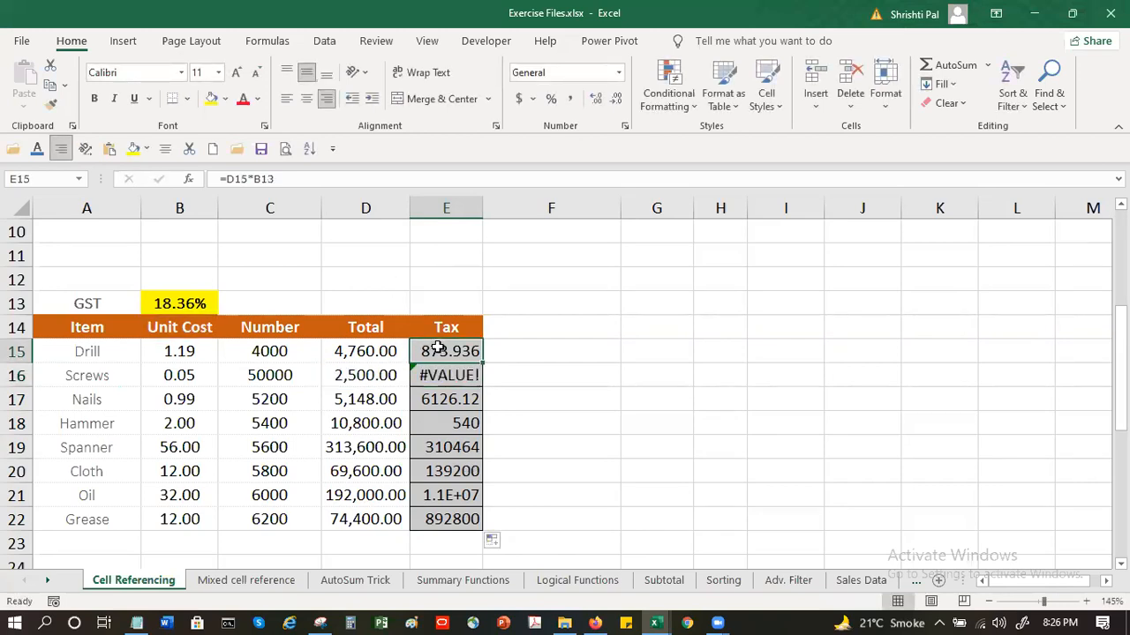
click(180, 309)
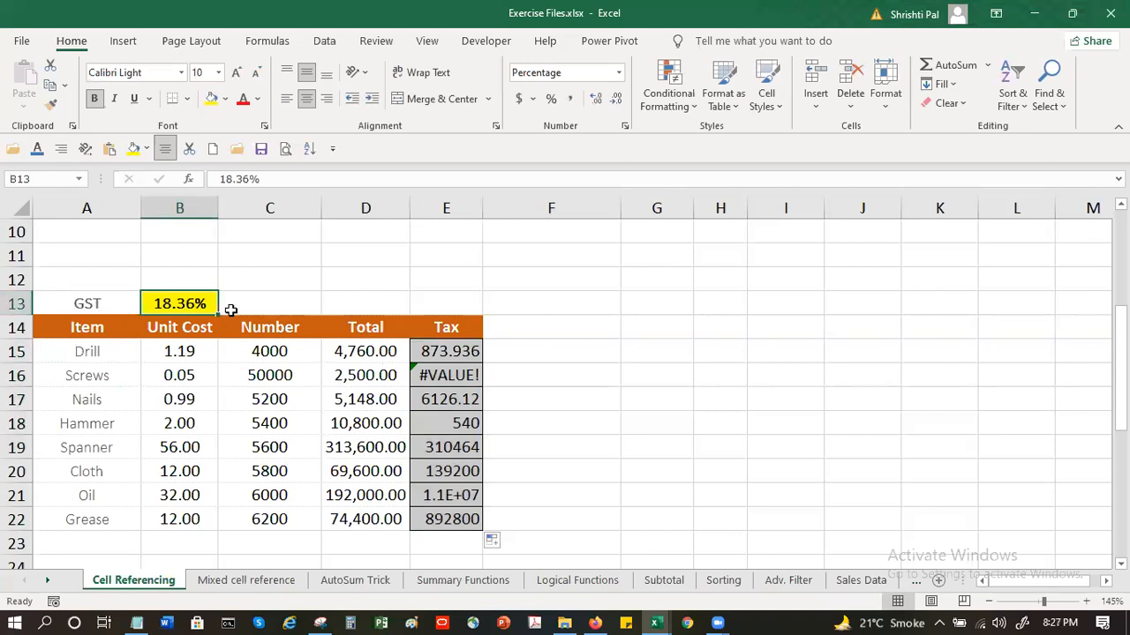
click(466, 353)
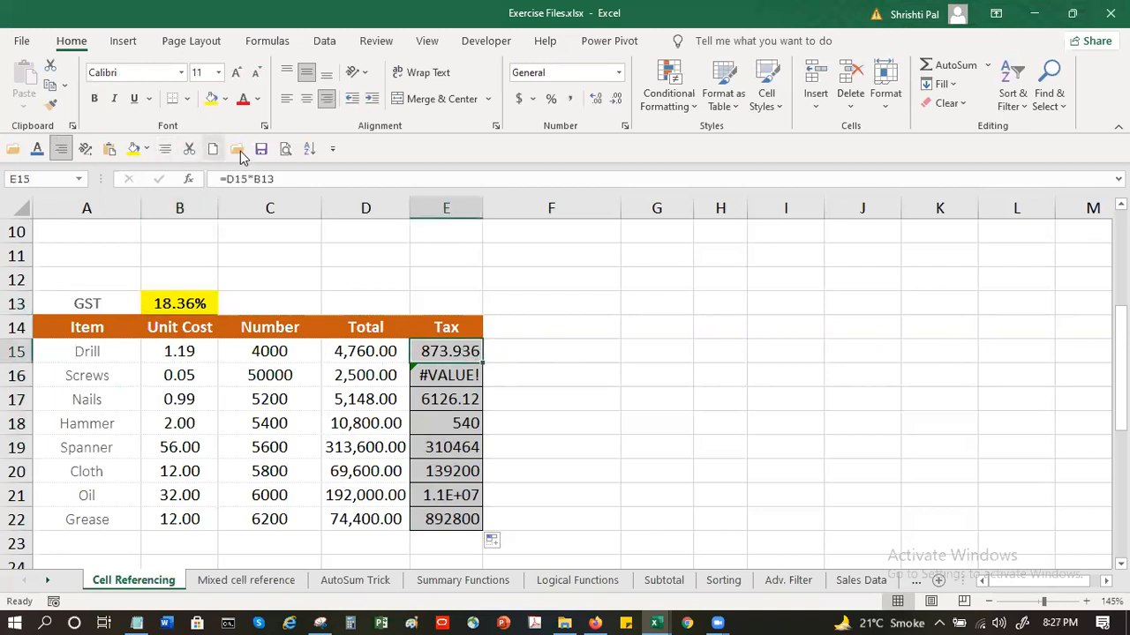
click(265, 178)
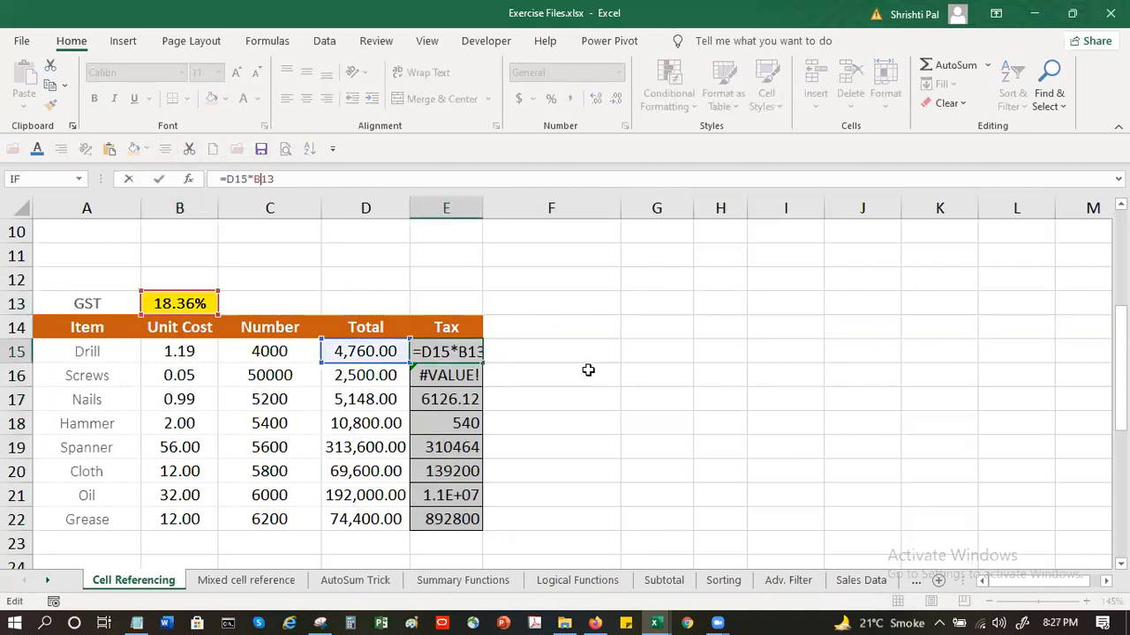
key(F4)
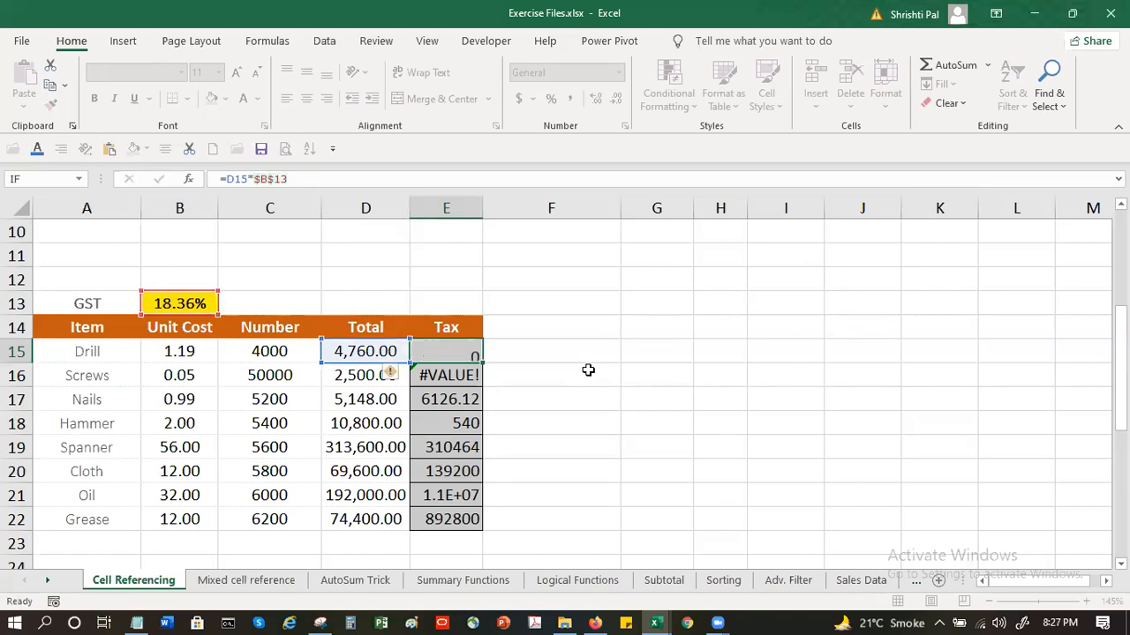
key(Return)
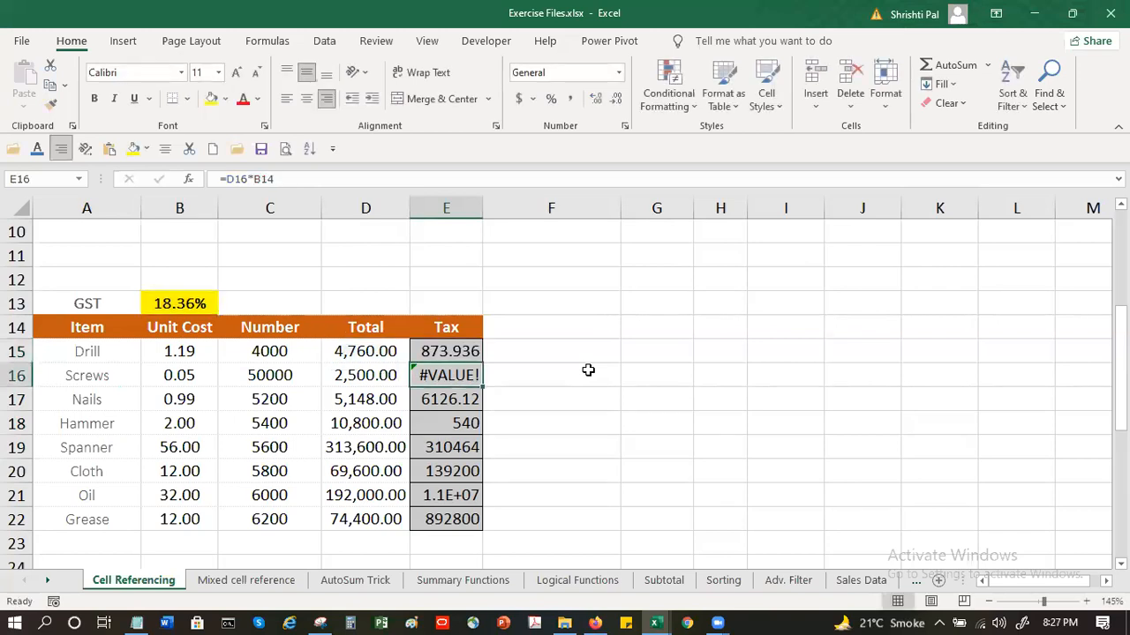
click(461, 354)
drag(484, 362, 481, 526)
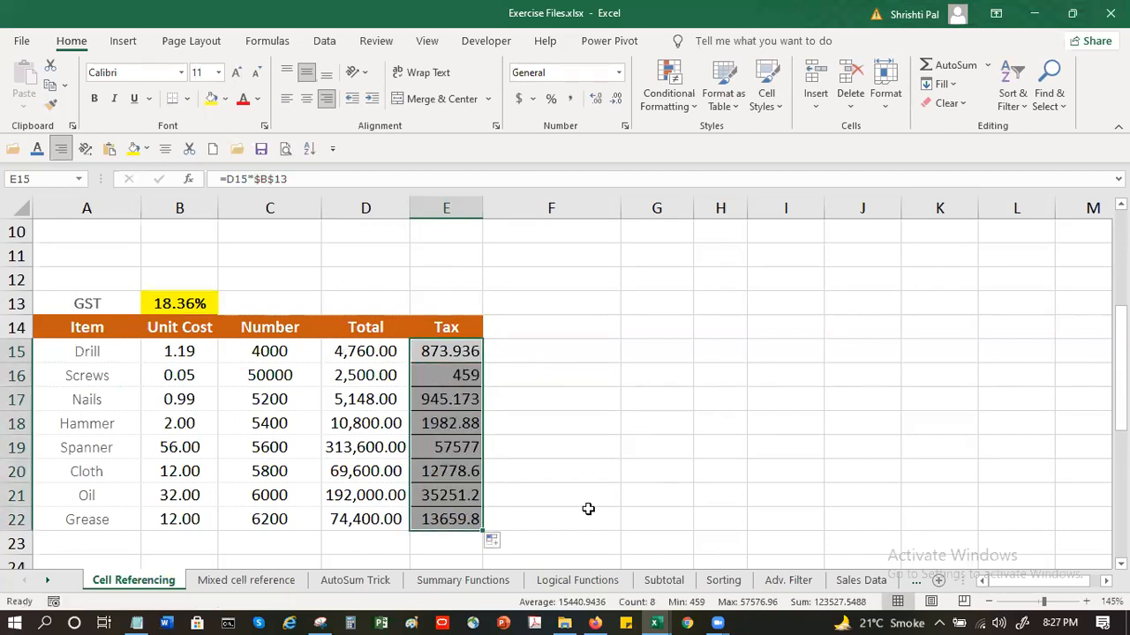
Inspect the cell references in the tax formulas for Screws in E16 and Nails in E17
click(455, 371)
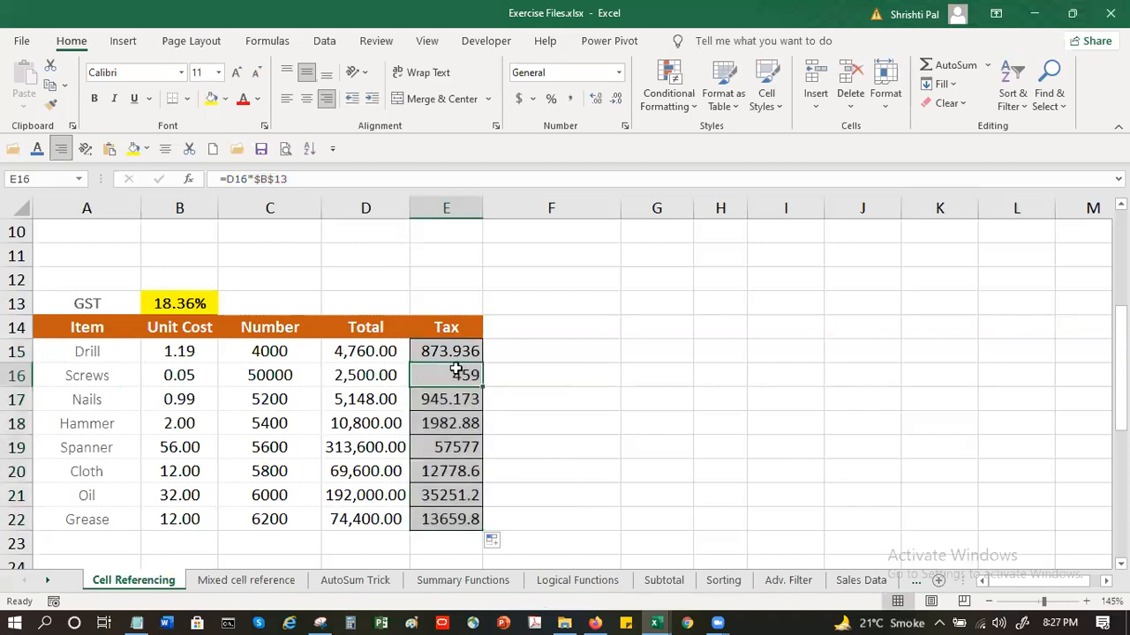
double_click(453, 374)
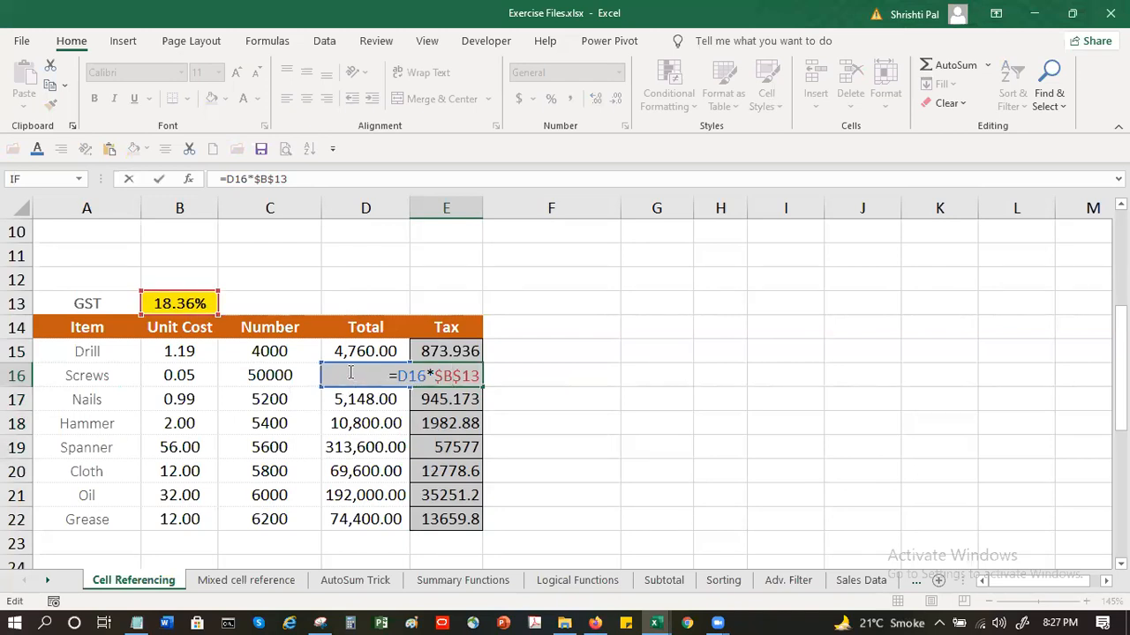
key(Return)
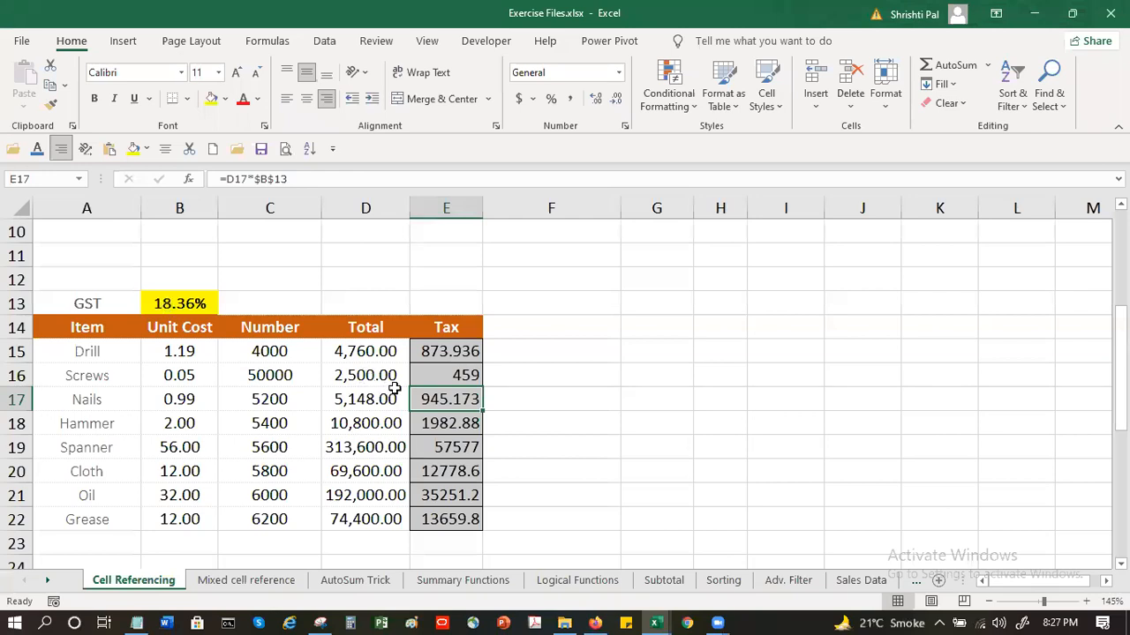
double_click(427, 395)
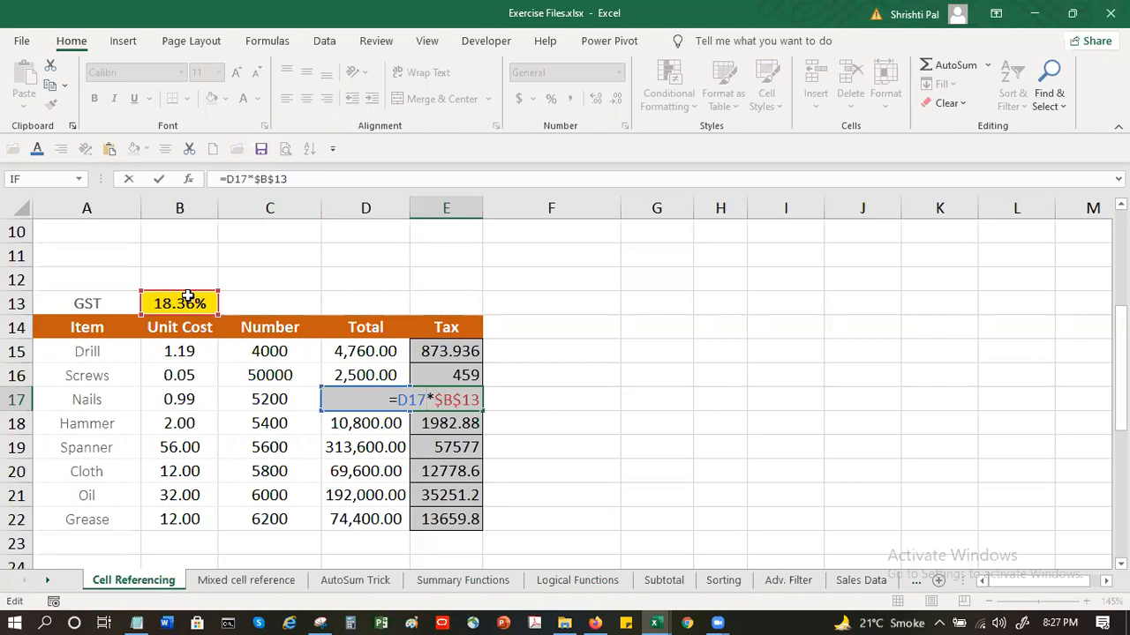
key(Return)
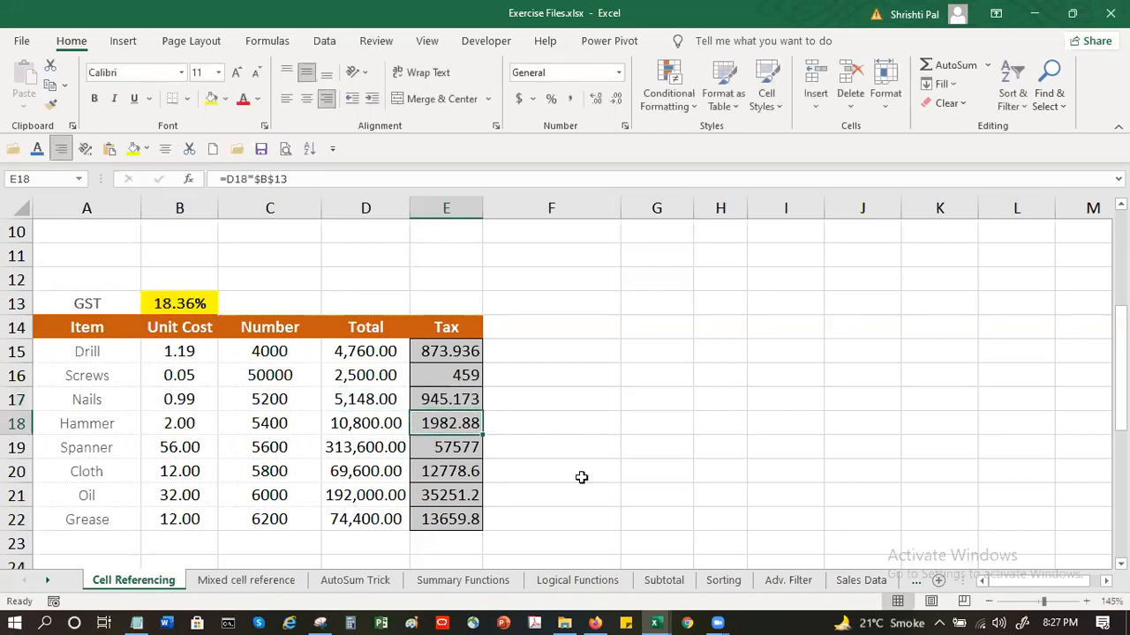
click(462, 353)
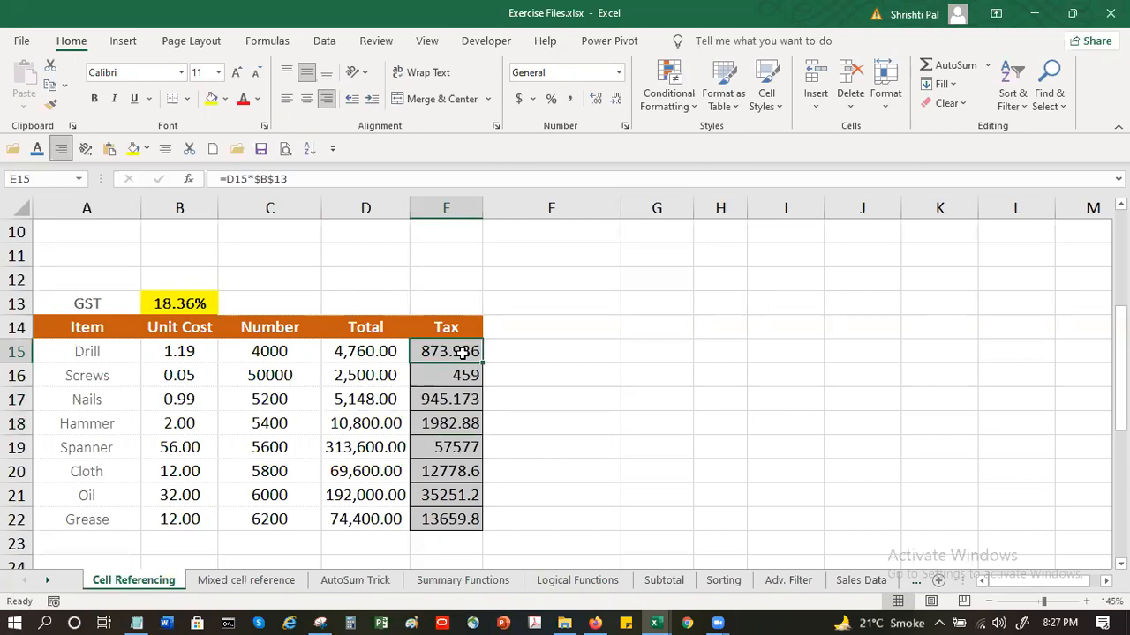
Enter the relative-reference tax formula =D15*B13 for Drill in F15
click(562, 353)
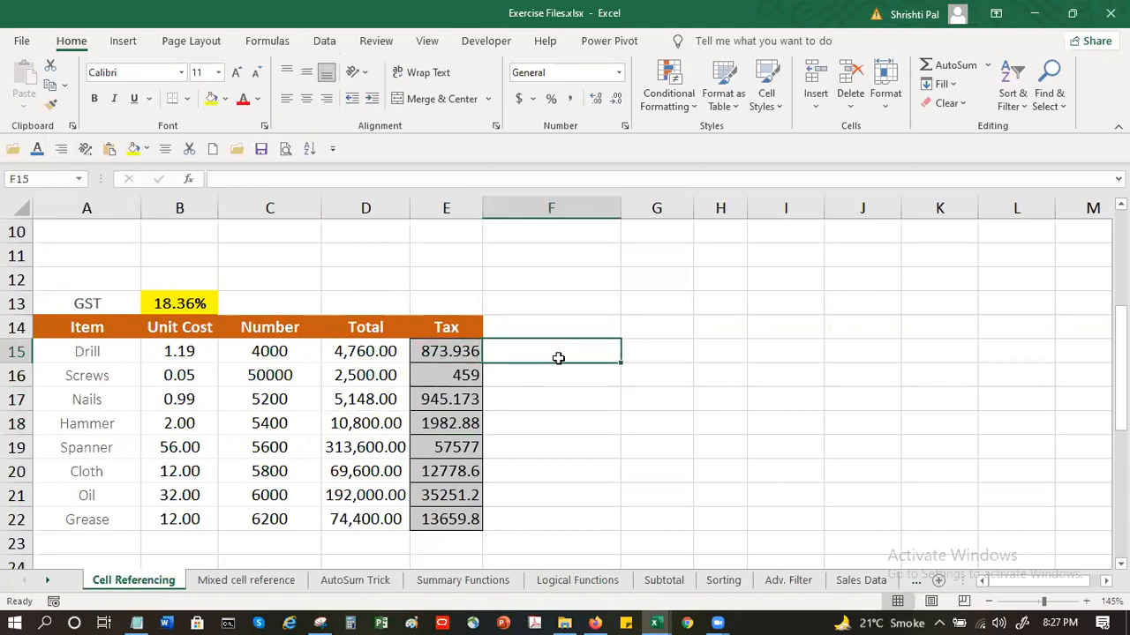
text(=)
click(368, 352)
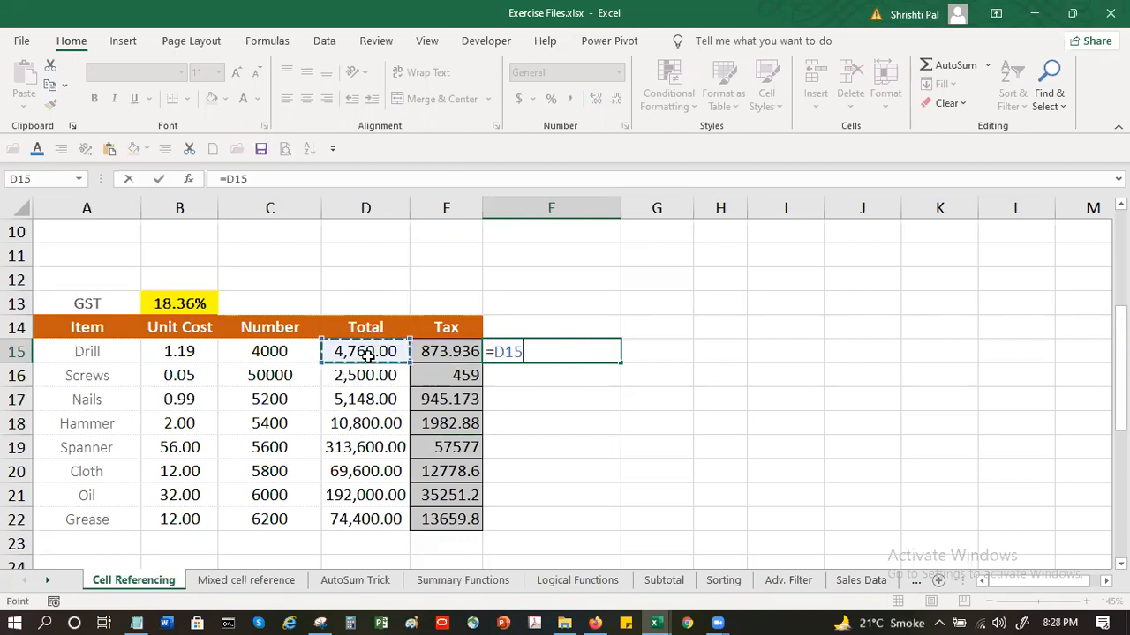
text(*)
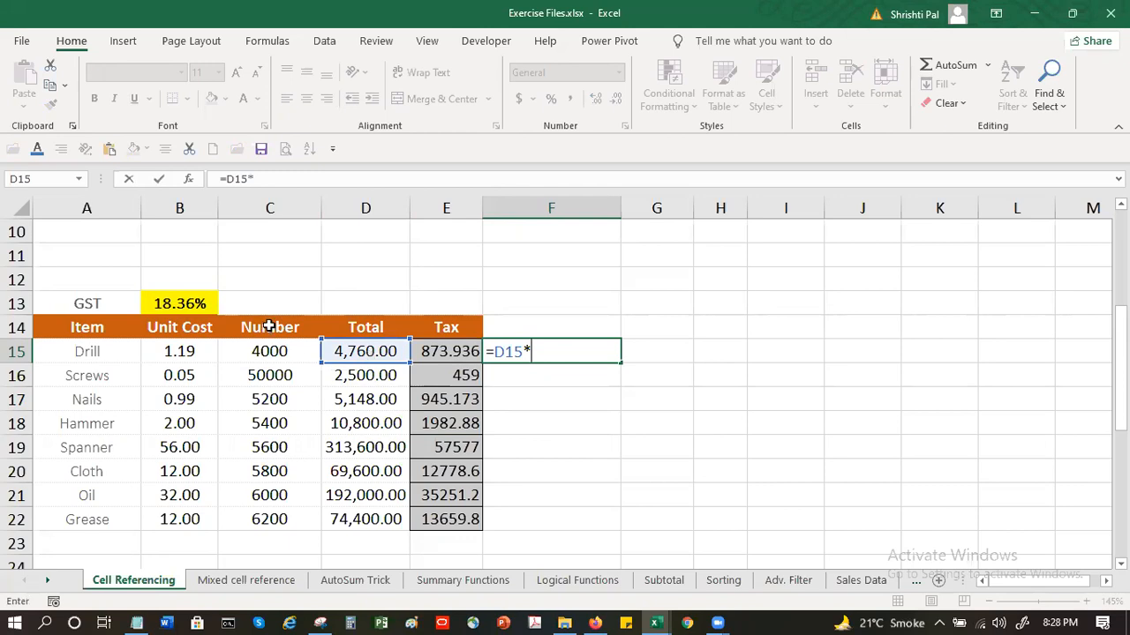
click(182, 304)
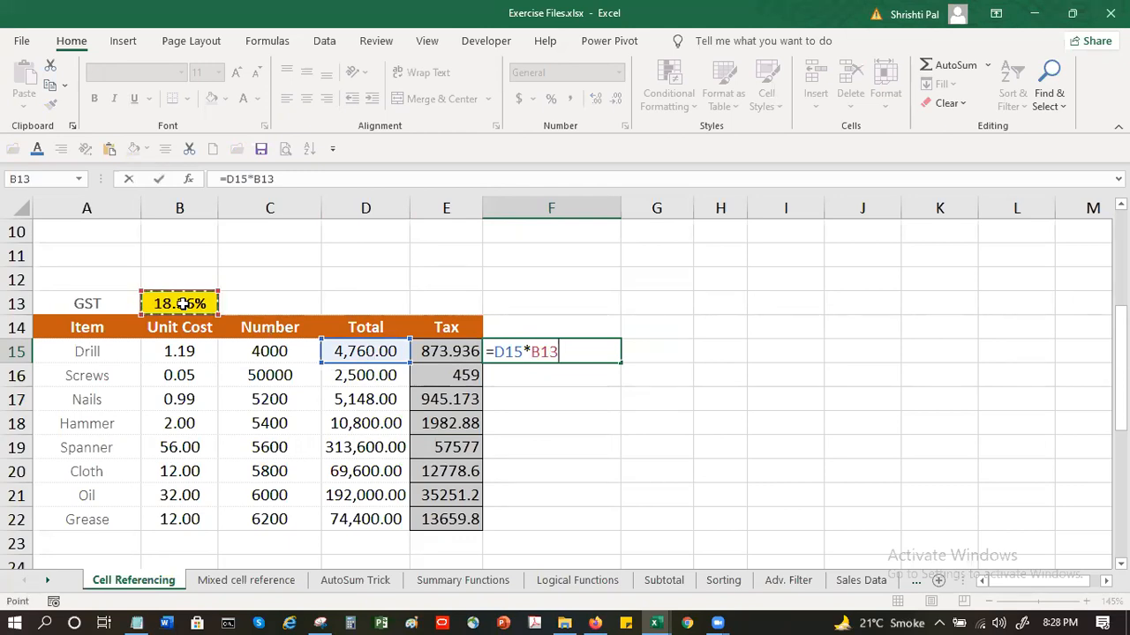
key(Return)
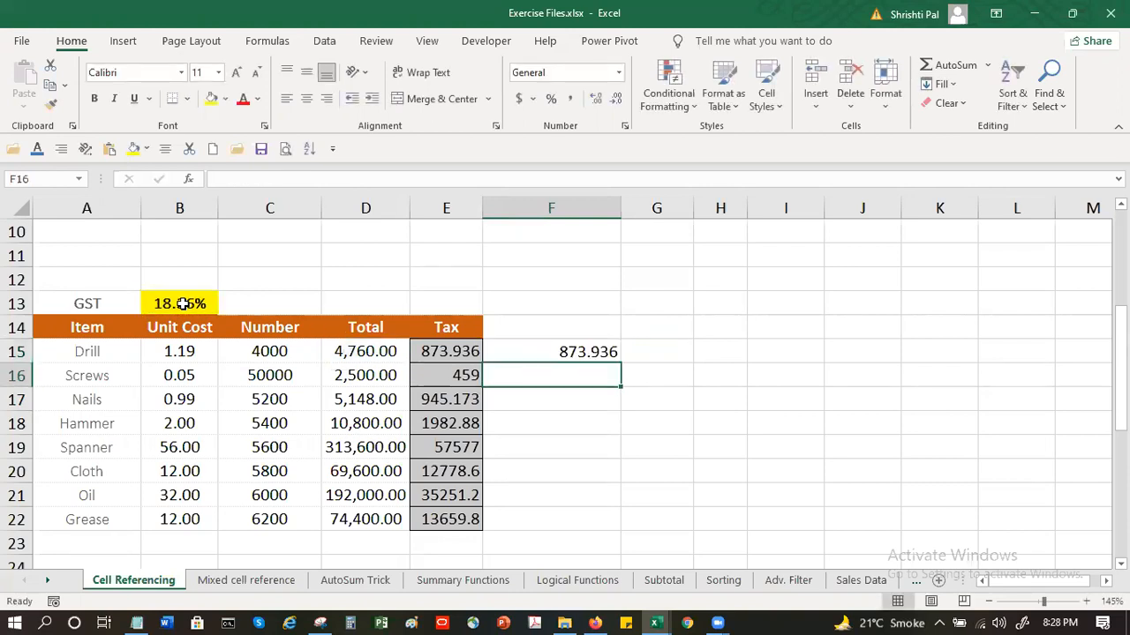
Fill the formula from F15 down to F16 and inspect the references in the copy
click(541, 350)
drag(622, 362, 622, 386)
click(557, 377)
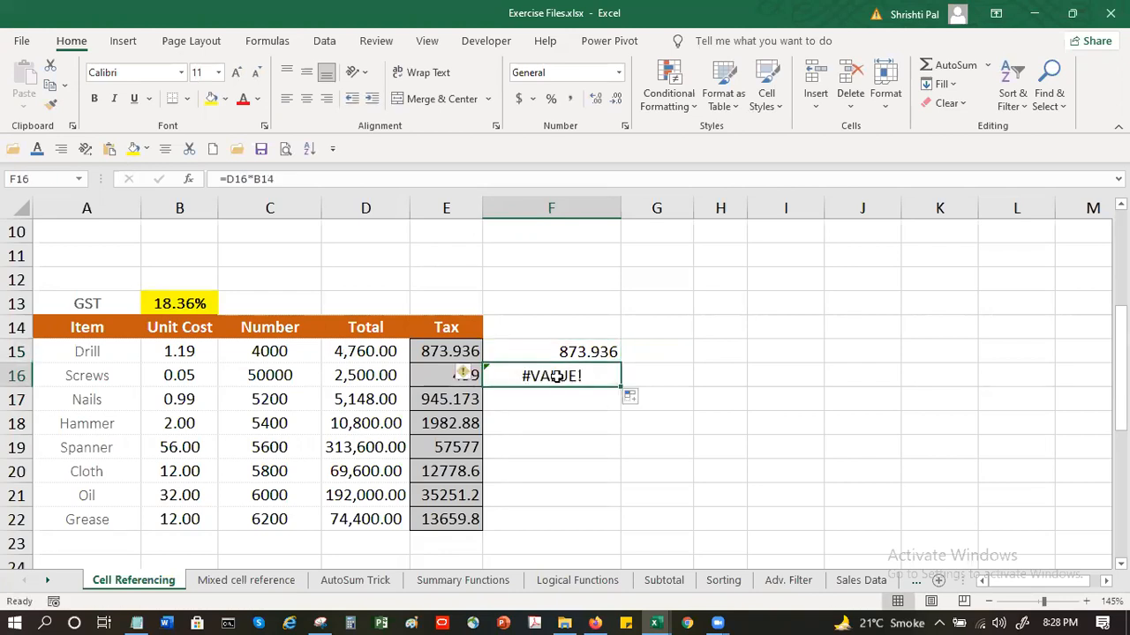
double_click(558, 378)
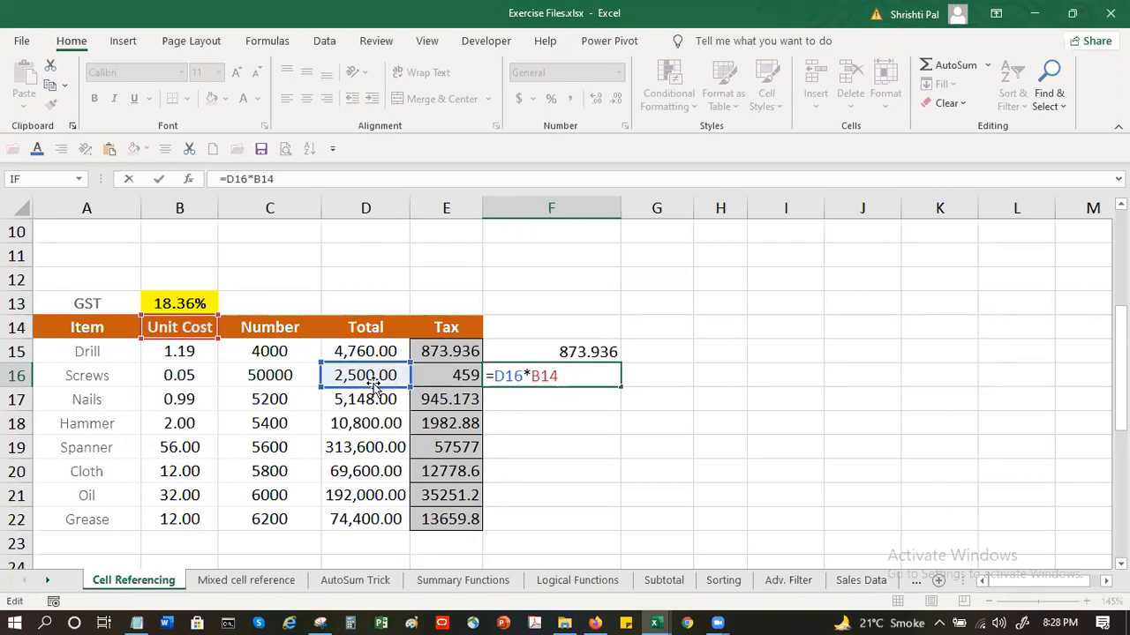
key(Return)
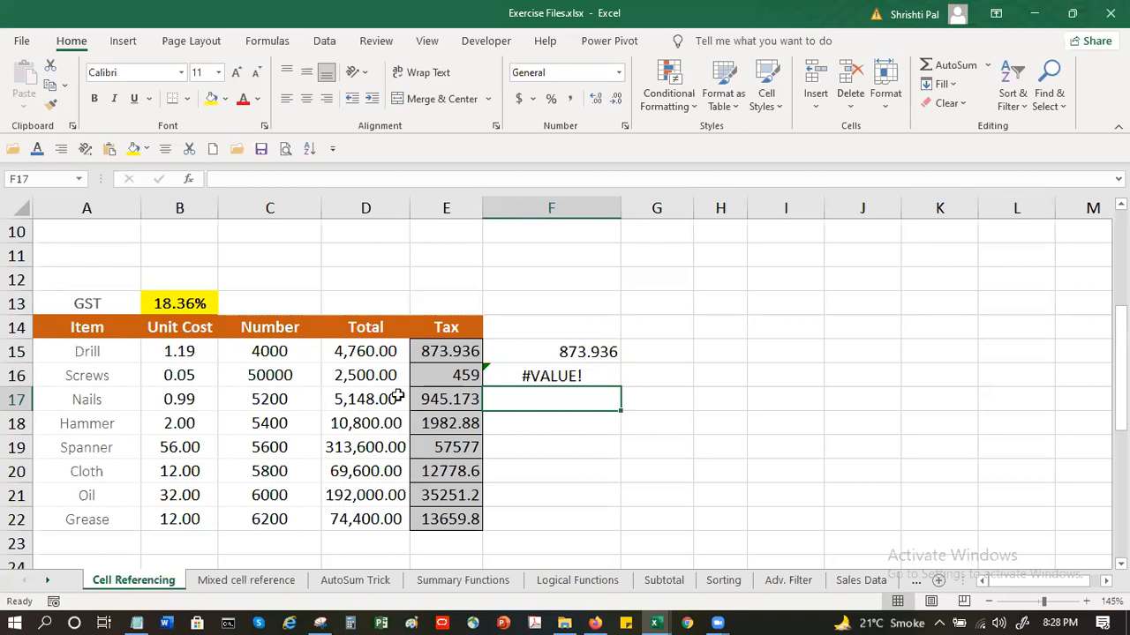
Compare the formulas in F16 and F15 against the GST rate cell B13
click(572, 368)
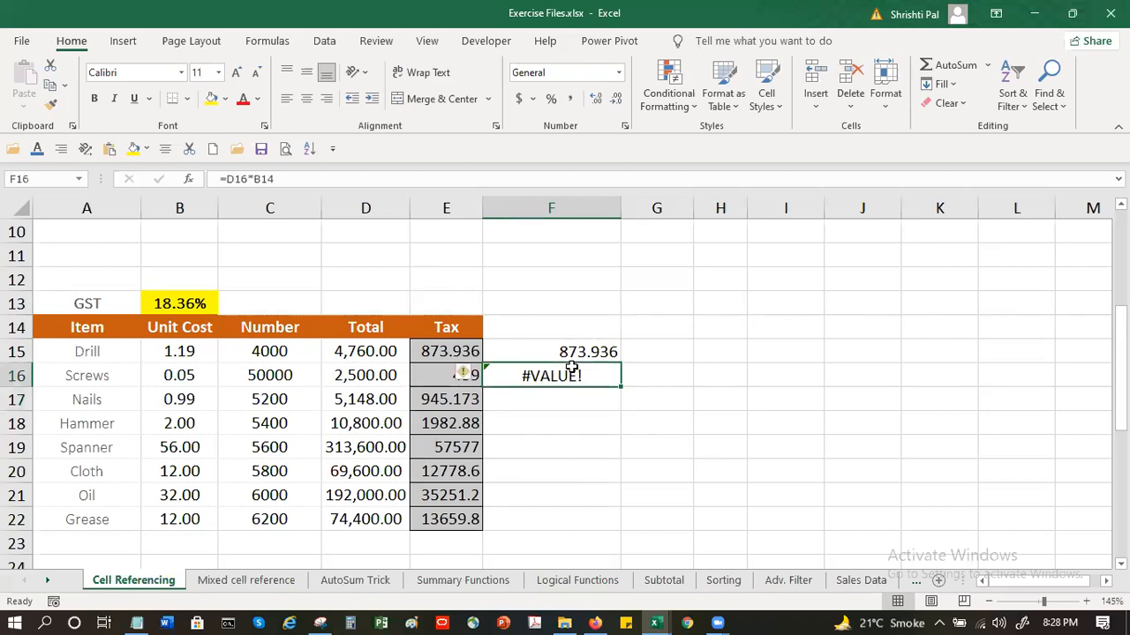
click(175, 304)
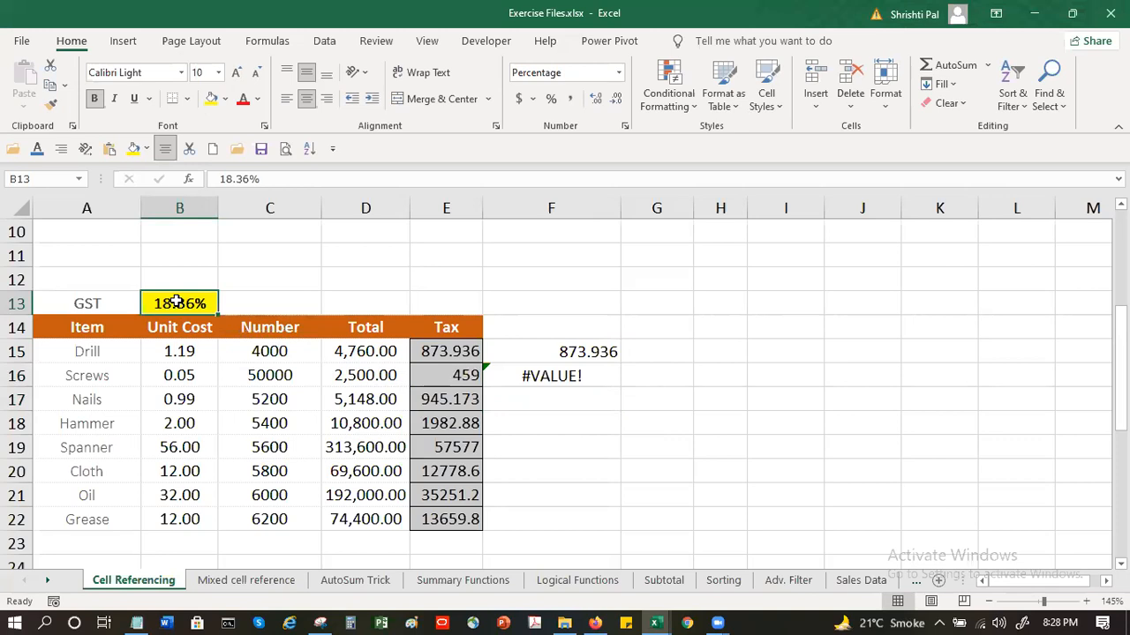
click(574, 374)
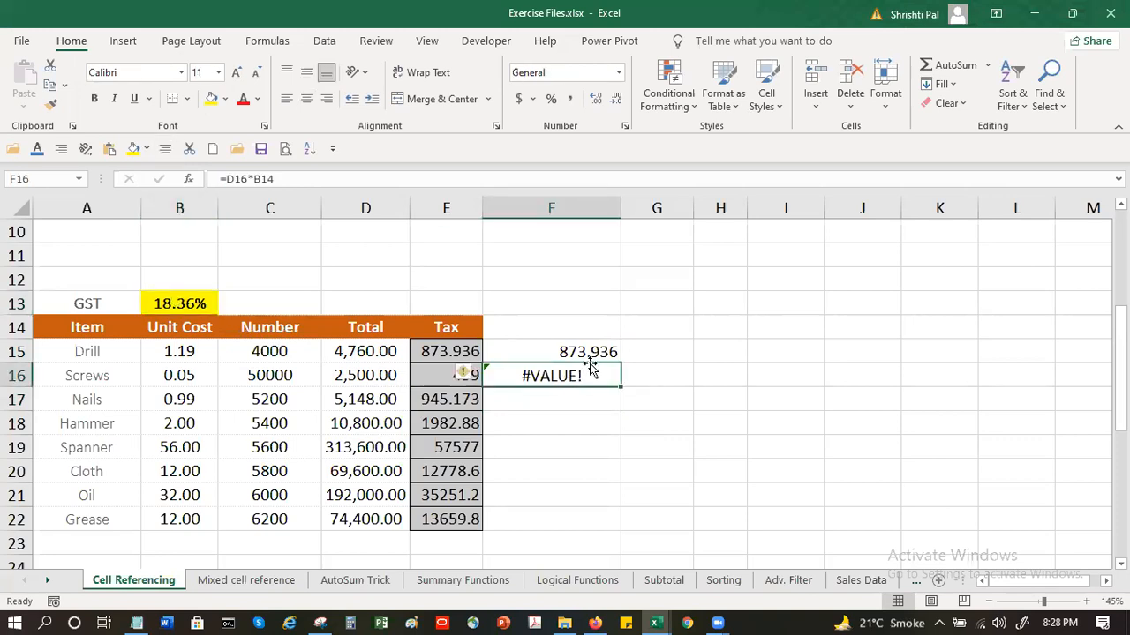
click(587, 345)
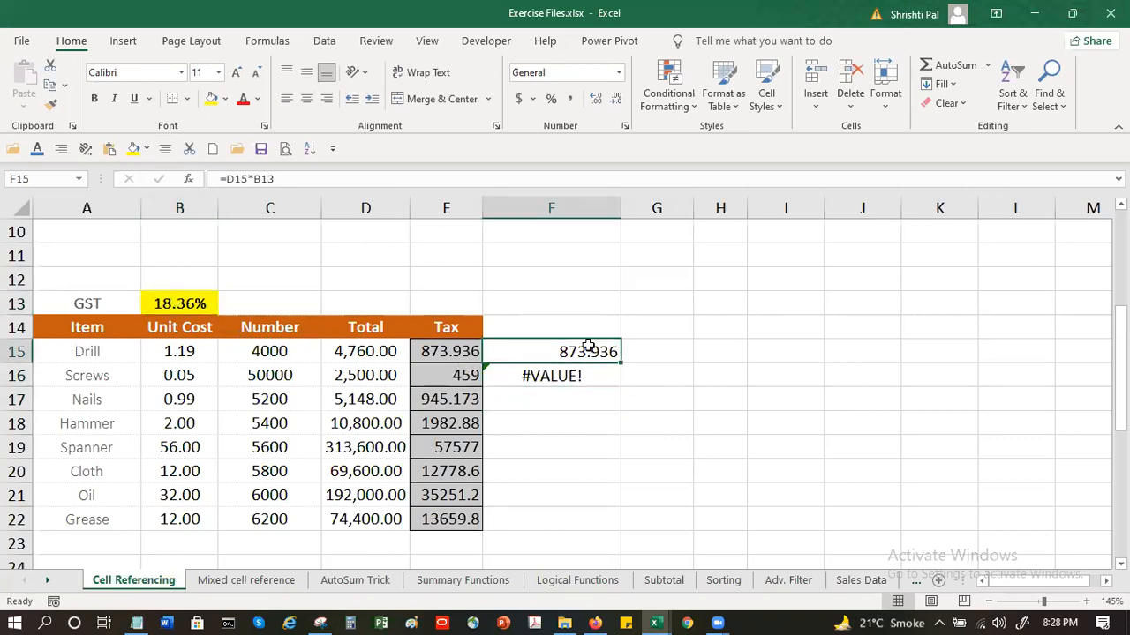
Make the GST rate reference absolute in Drill's F15 tax formula so that it reads =D15*$B$13
click(263, 180)
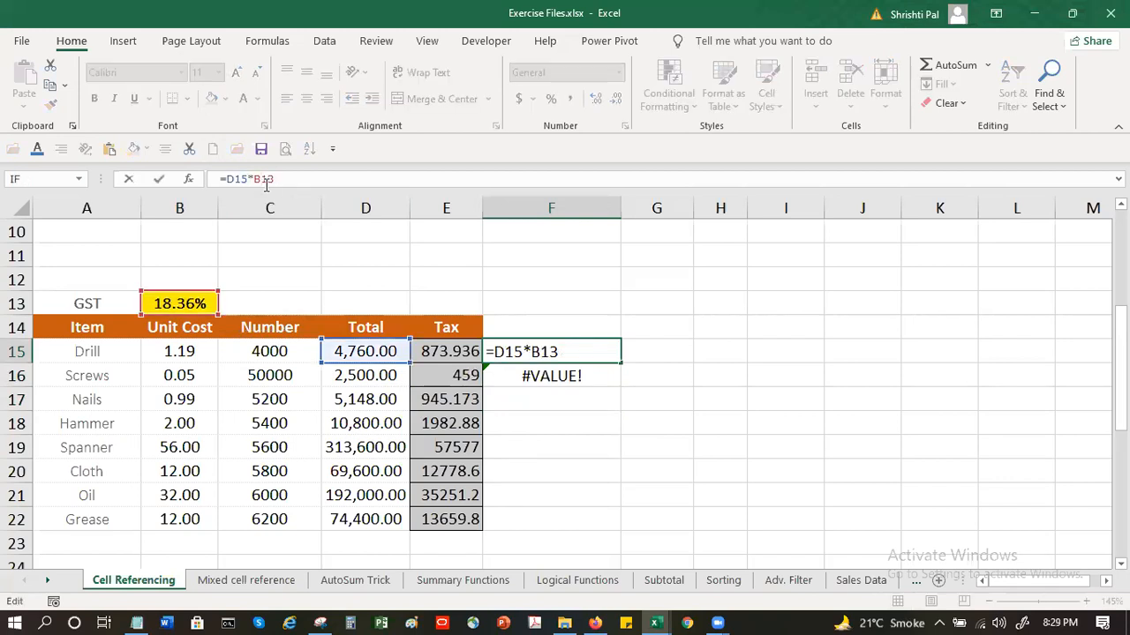
key(ctrl+Return)
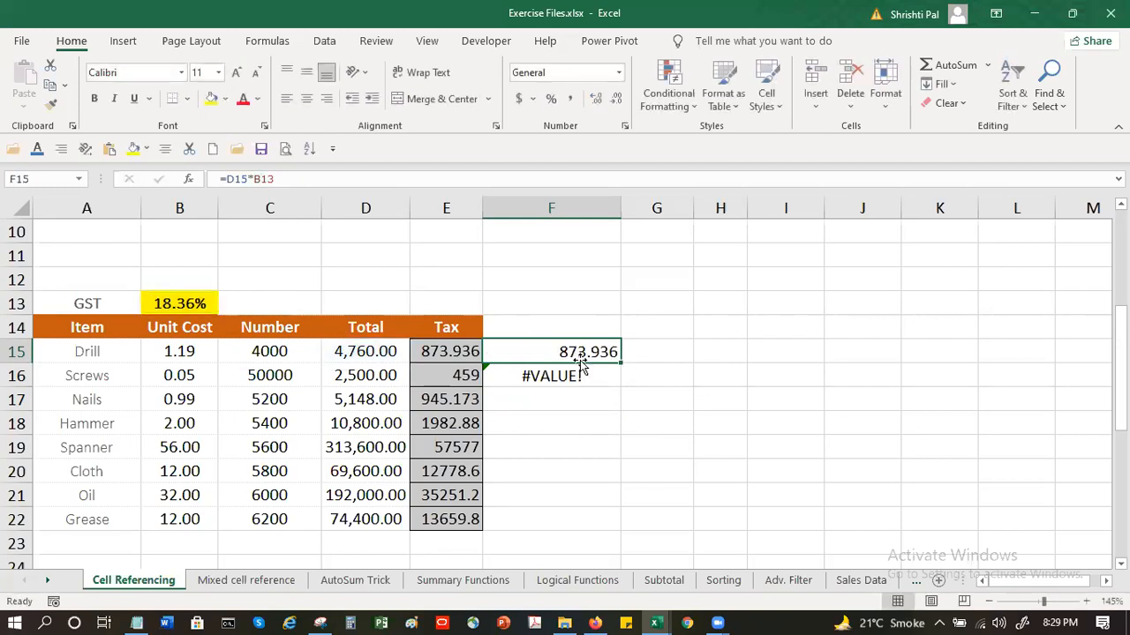
click(265, 178)
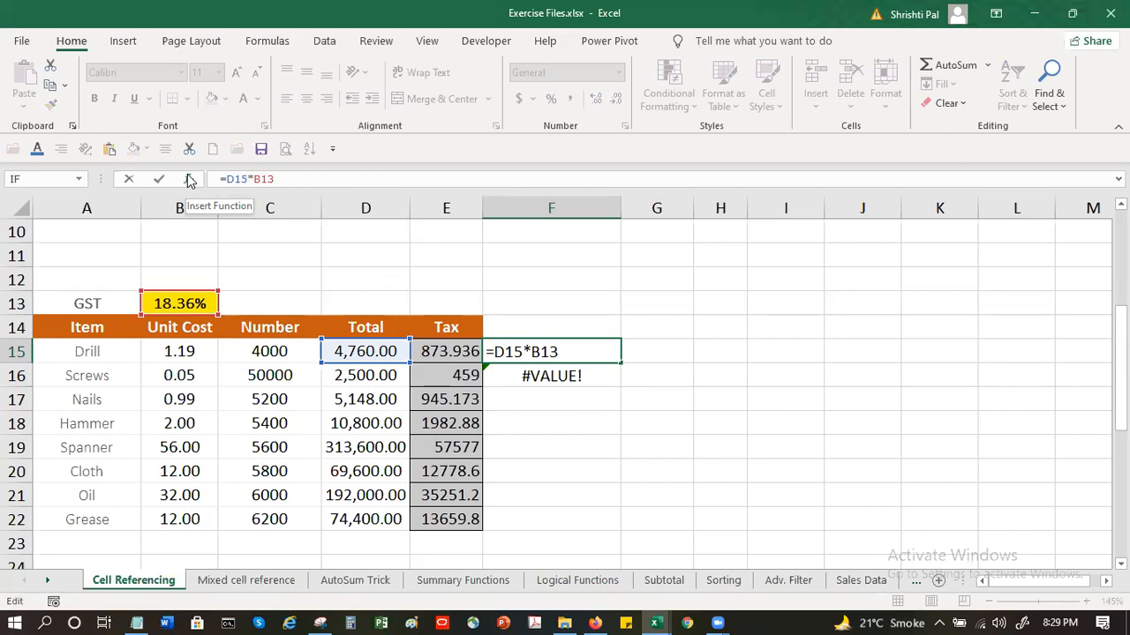
key(F4)
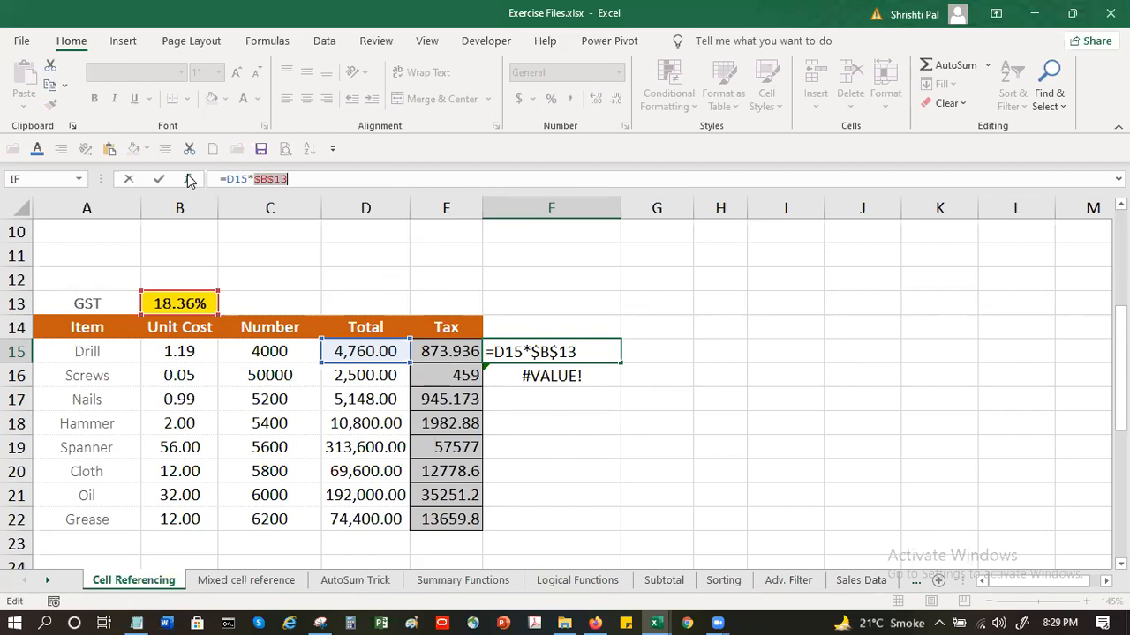
key(Return)
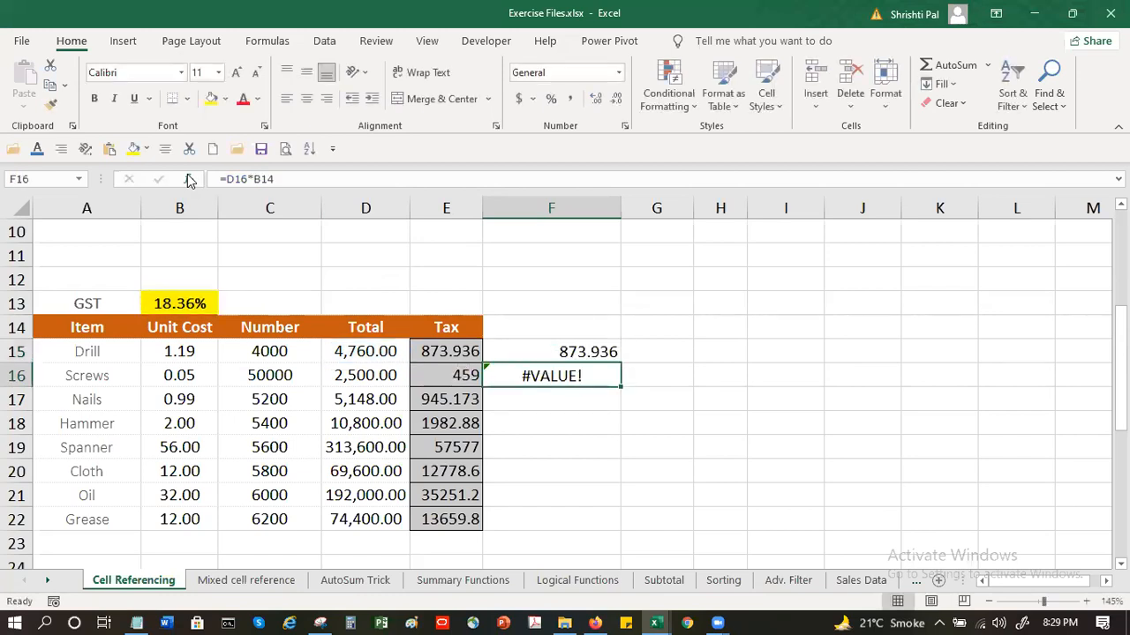
Fill the absolute-reference formula from F15 down to F16 and inspect the references in the copy
click(577, 355)
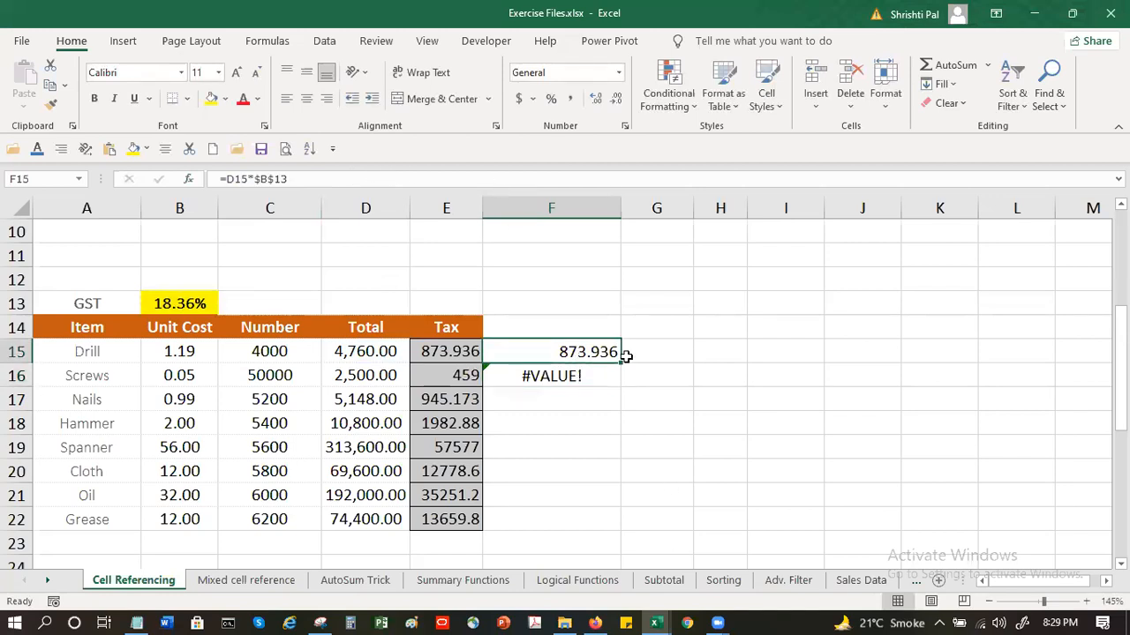
drag(620, 363, 618, 379)
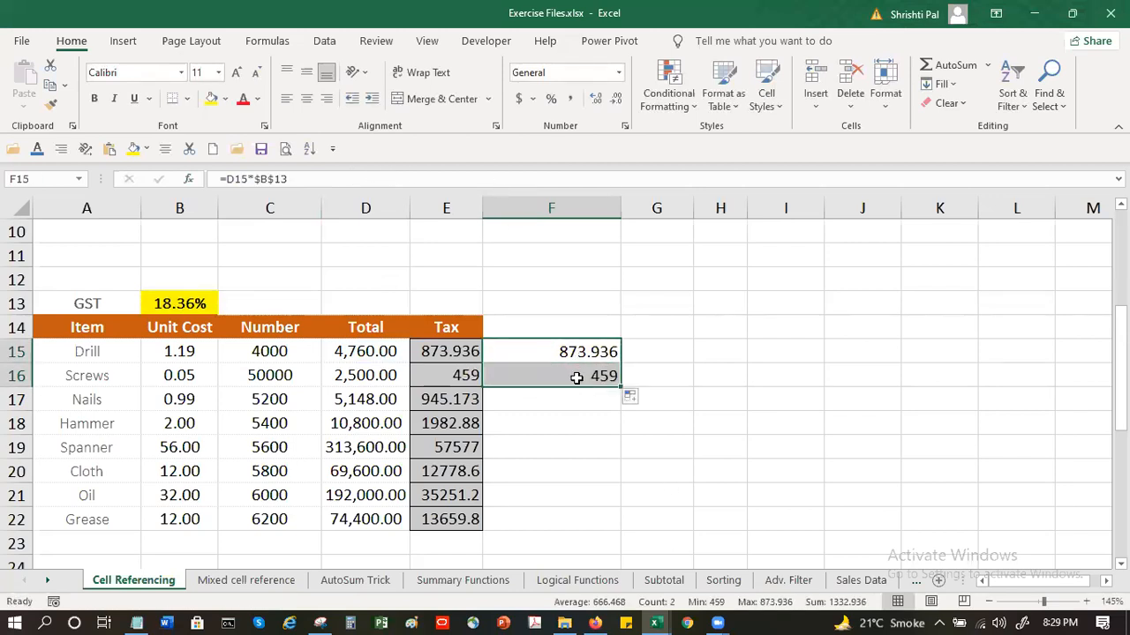
double_click(576, 378)
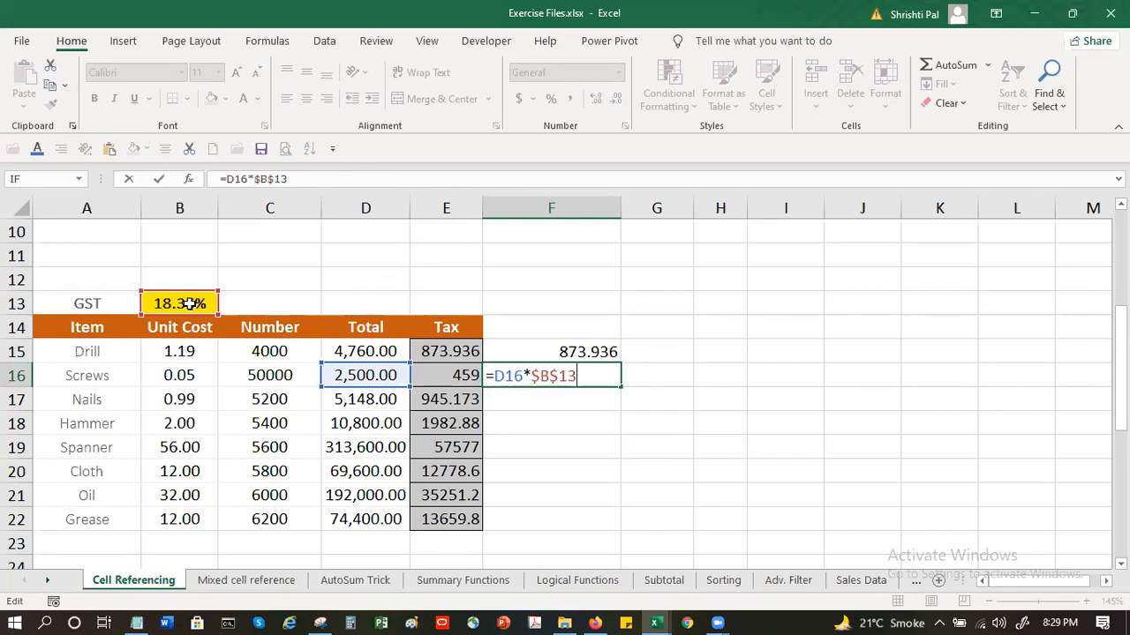
key(Return)
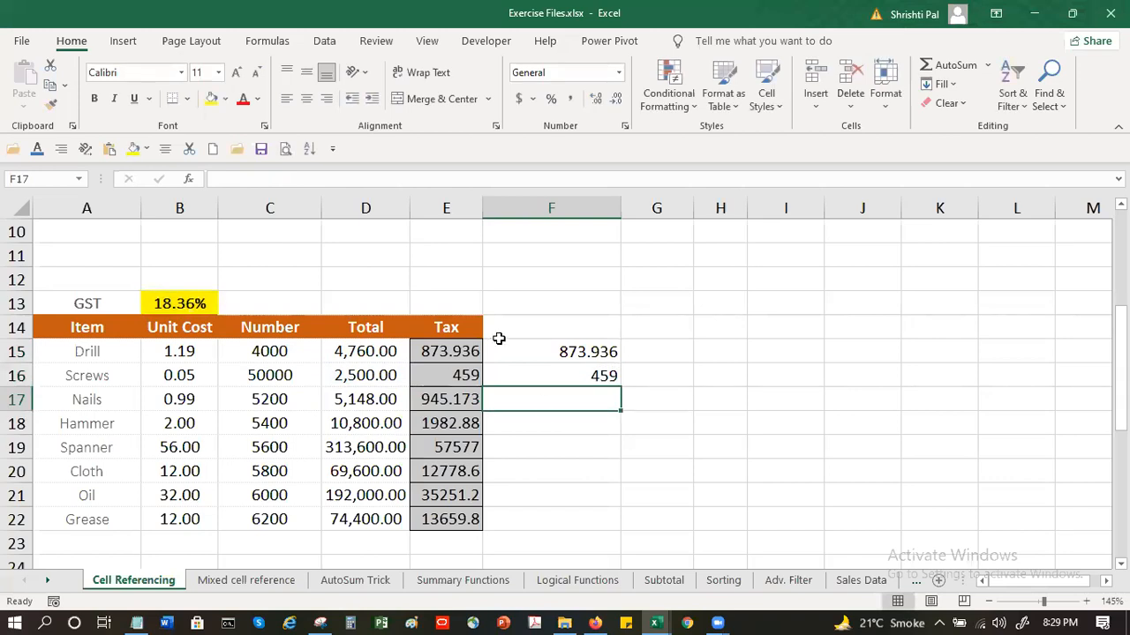
Copy the tax formula in F15 and paste it into F17 using Paste Special with the Formulas option
click(521, 365)
click(521, 353)
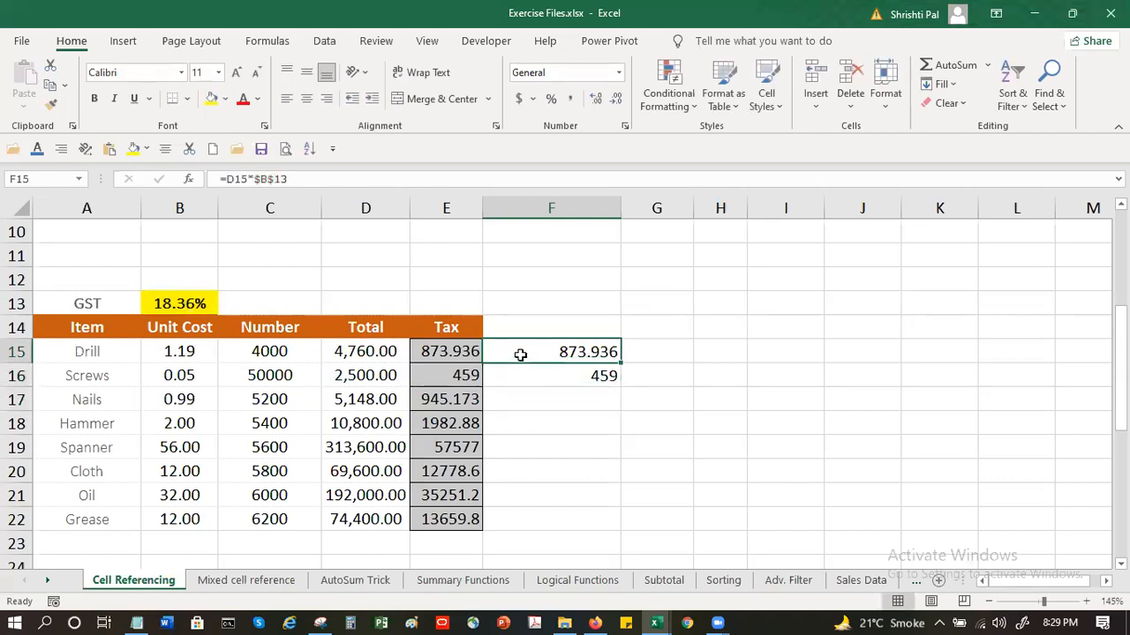
click(50, 85)
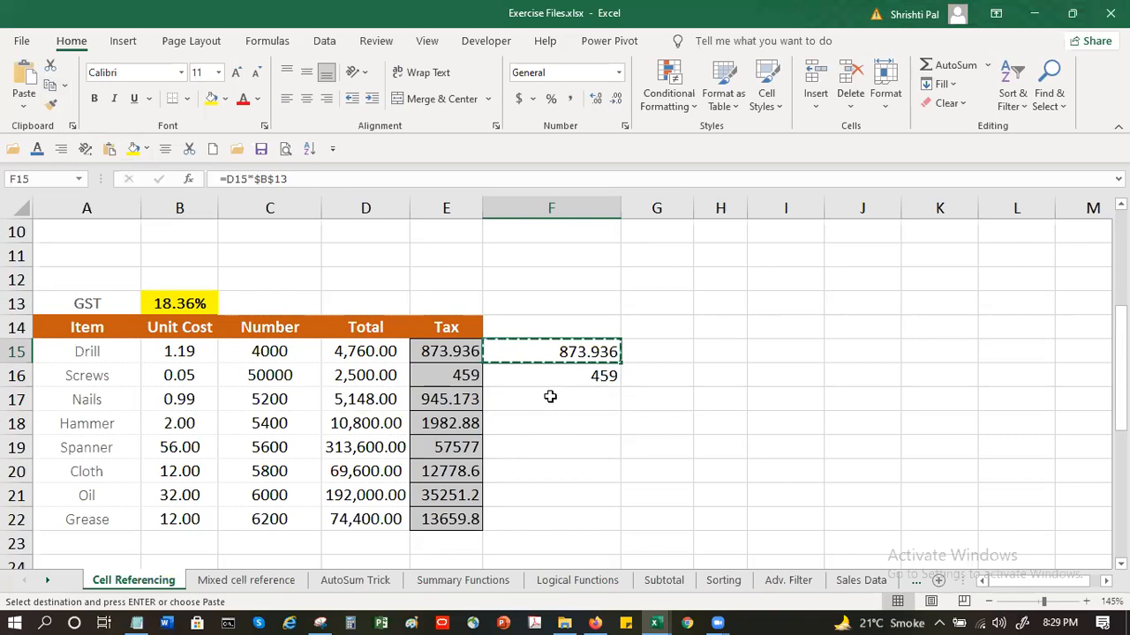
click(550, 397)
click(23, 101)
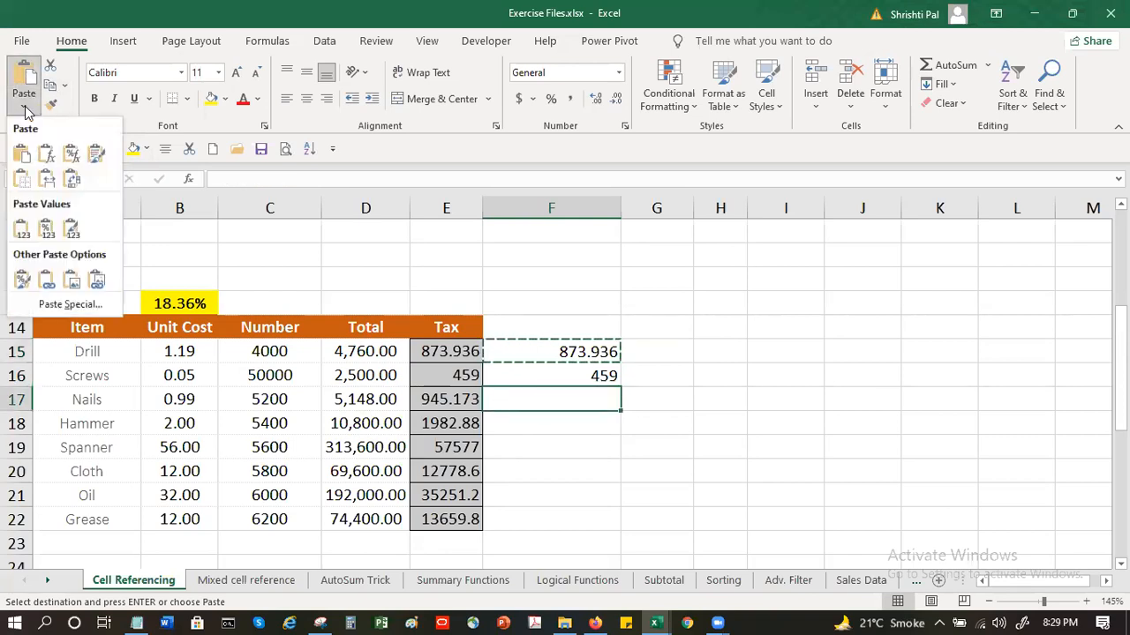
click(48, 304)
click(47, 391)
click(226, 574)
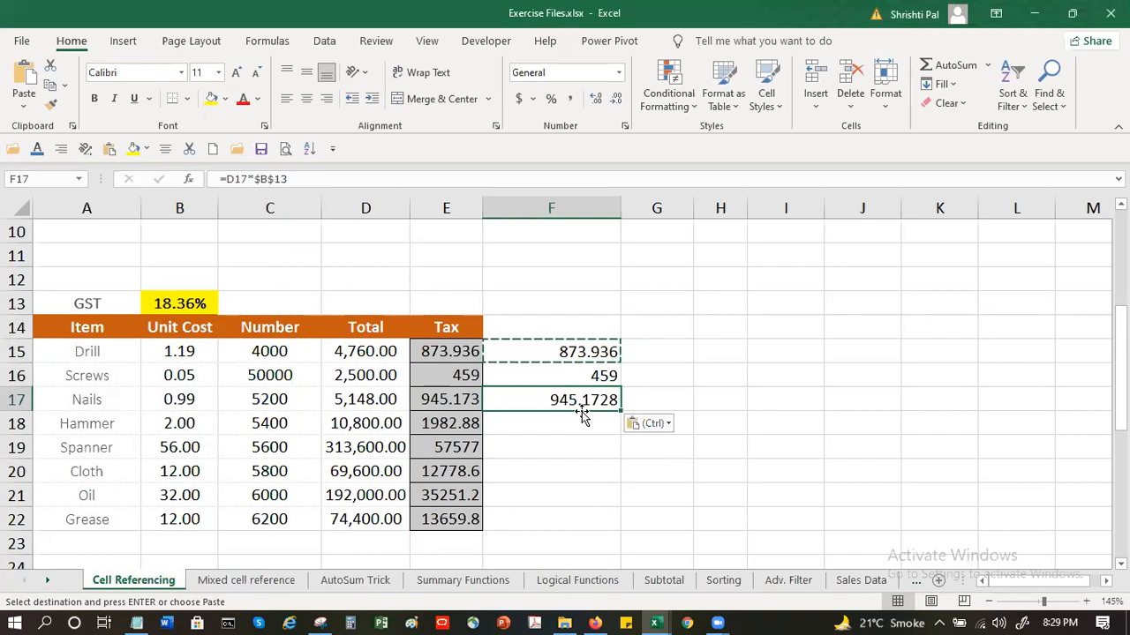
key(ctrl)
Undo the formula paste in F17 and cancel the copy selection around F15
click(588, 352)
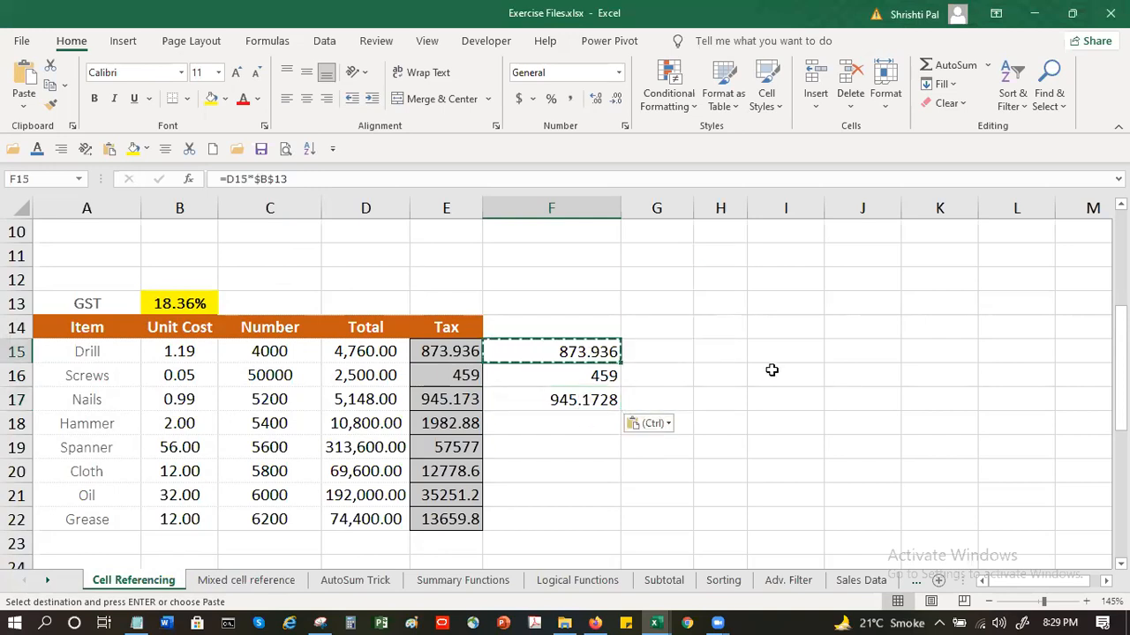
key(ctrl+z)
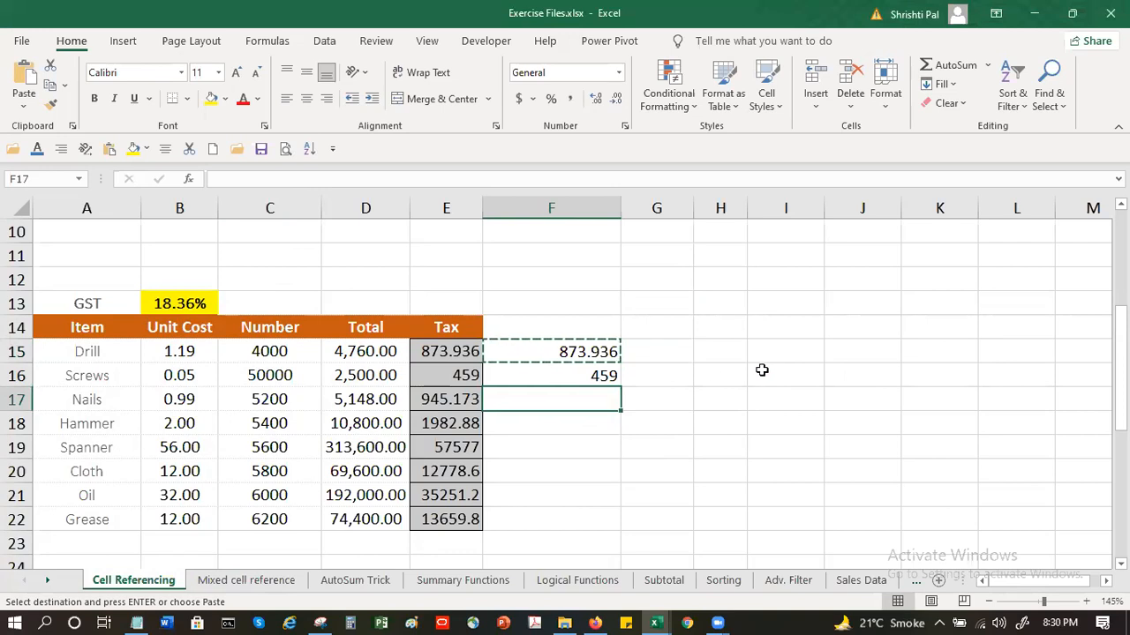
key(Escape)
Enter the relative-reference tax formula =D15*B13 for Drill in G15
click(666, 347)
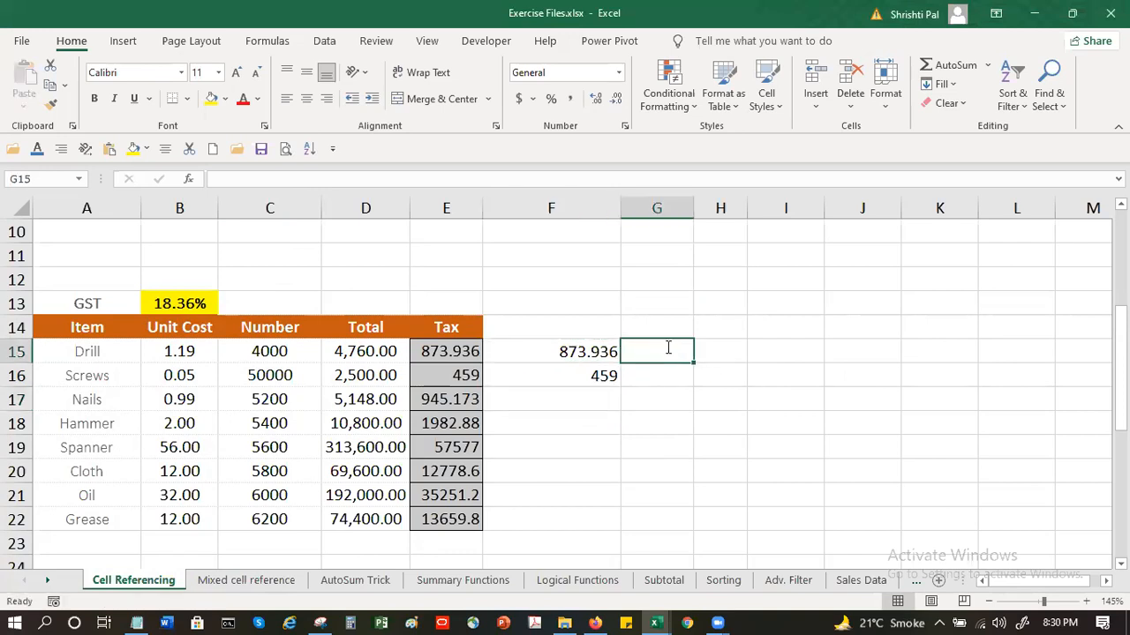
text(=)
click(389, 351)
text(()
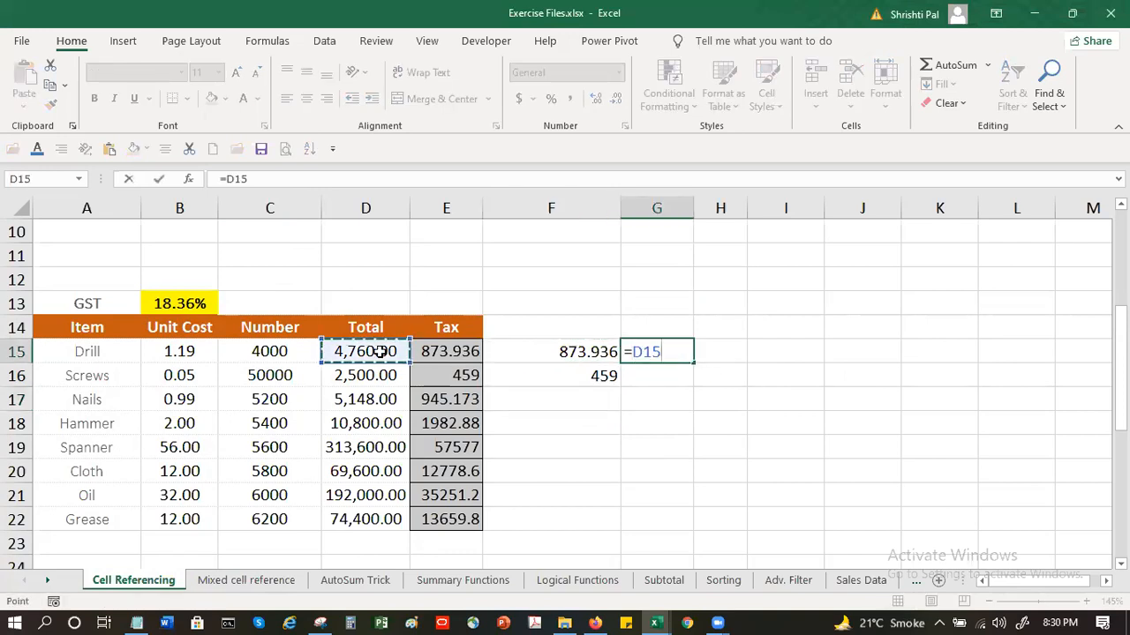
key(BackSpace)
text(*)
click(179, 301)
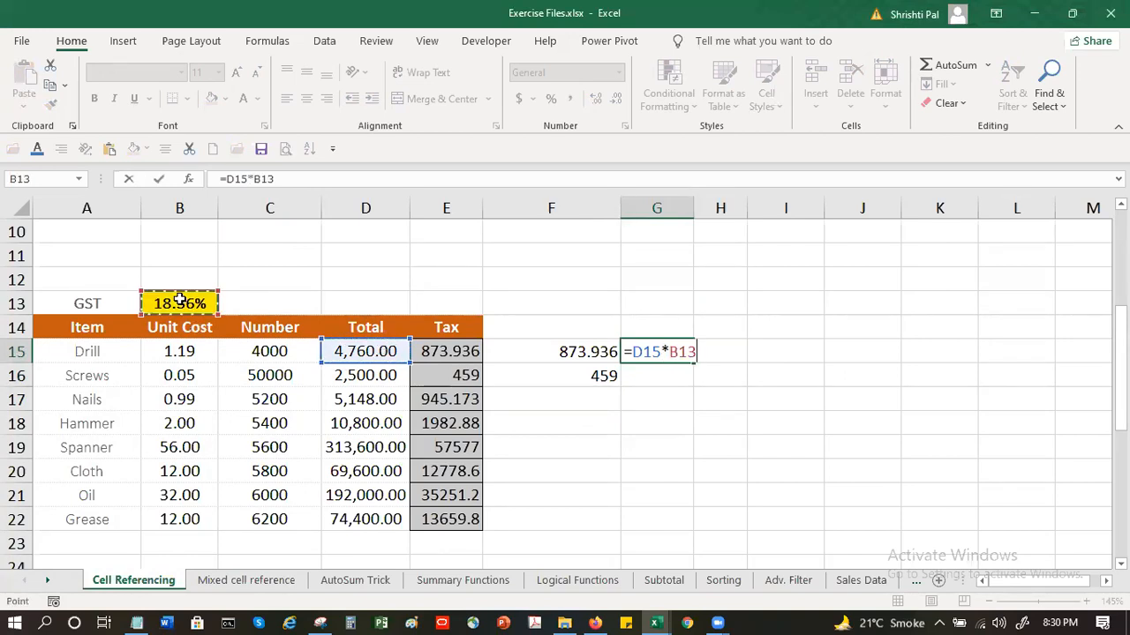
key(Return)
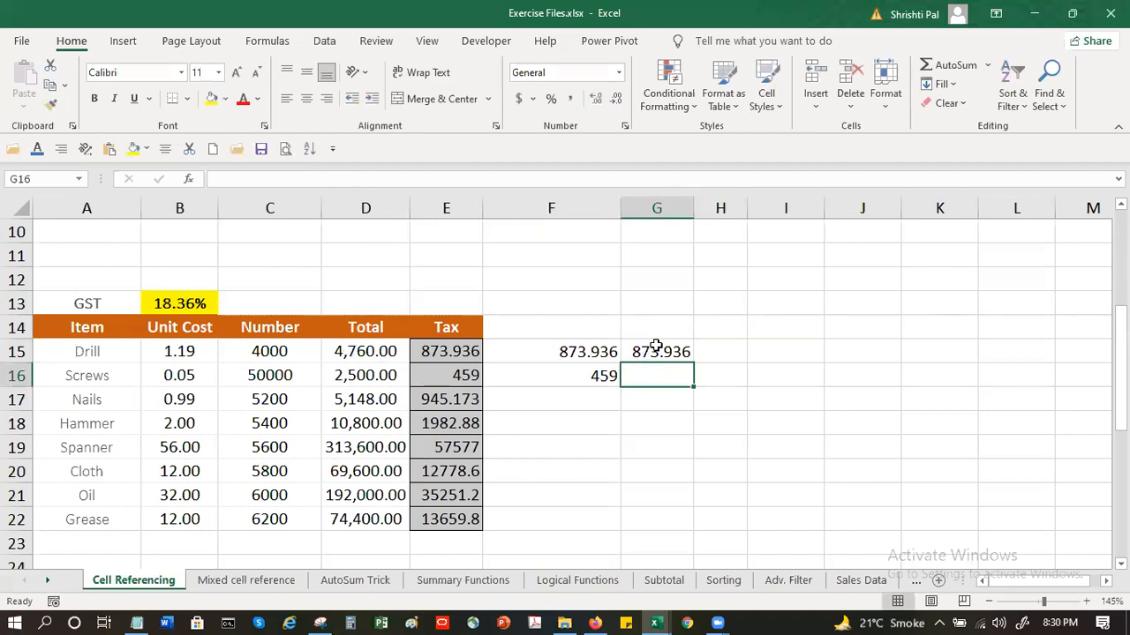
Copy G15 into G16 using Paste Special with the Formulas option, and compare the formulas in both cells
click(655, 348)
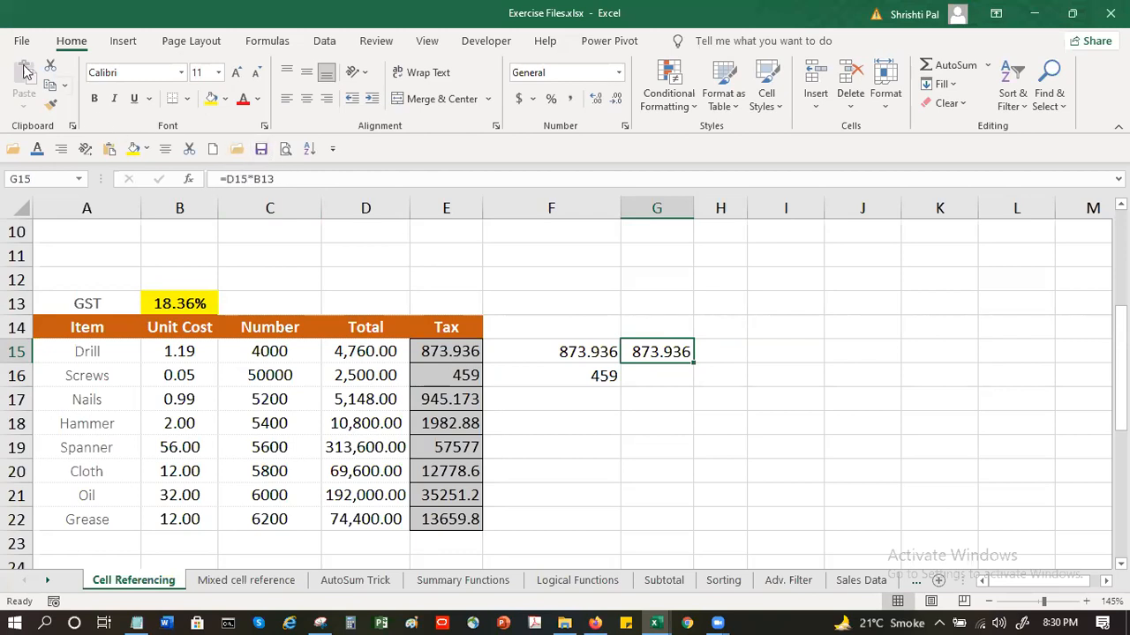
click(50, 85)
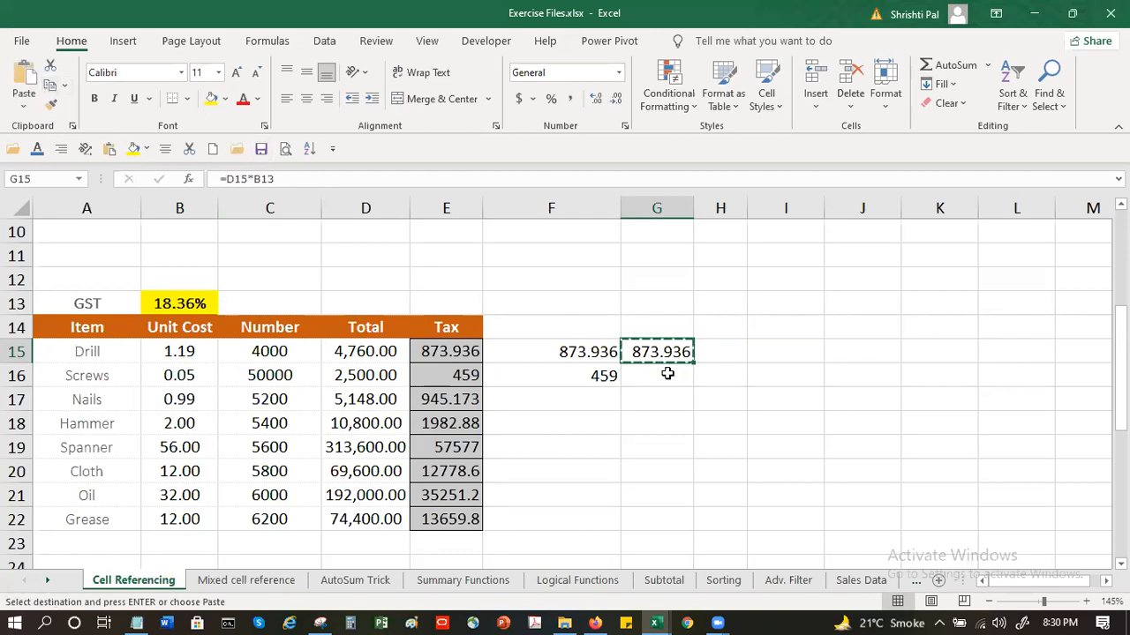
click(664, 378)
click(23, 104)
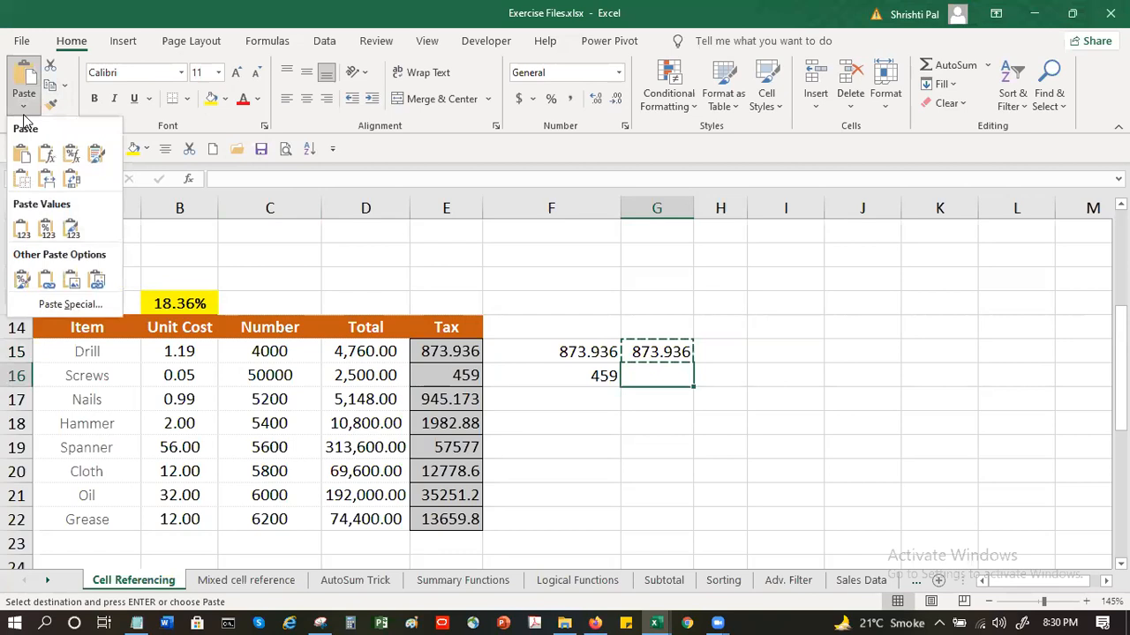
click(71, 304)
click(44, 389)
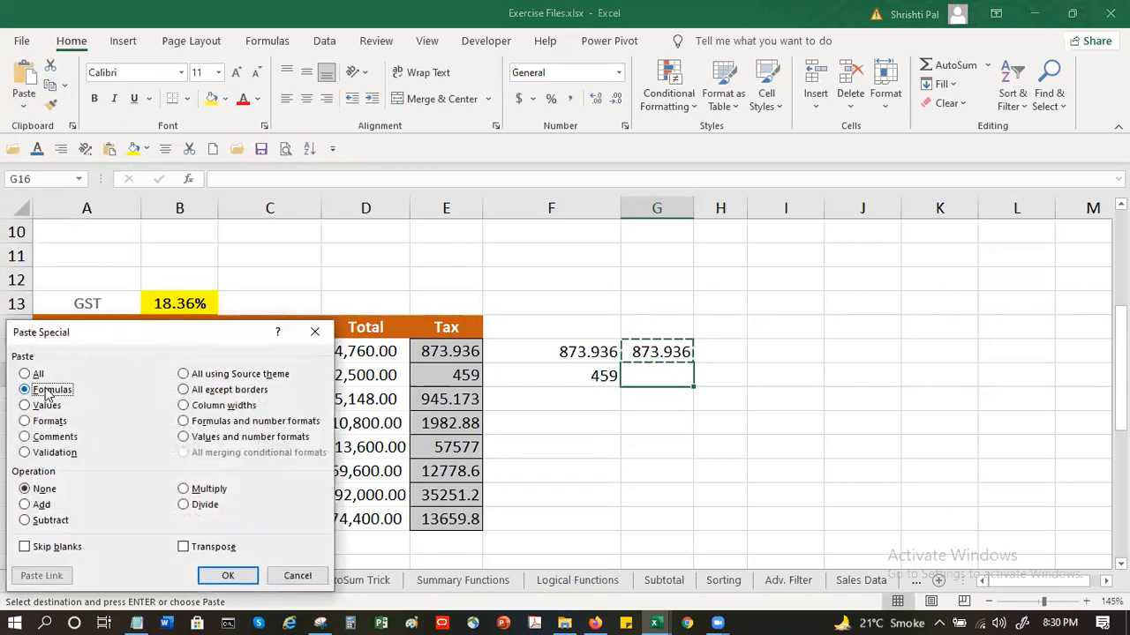
click(229, 573)
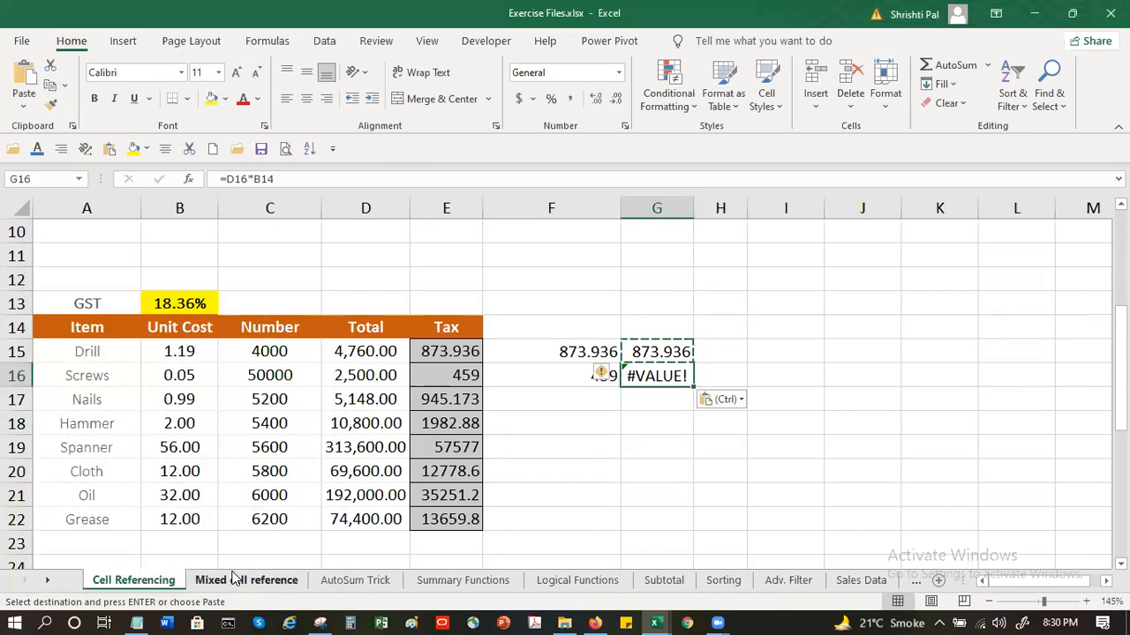
key(Escape)
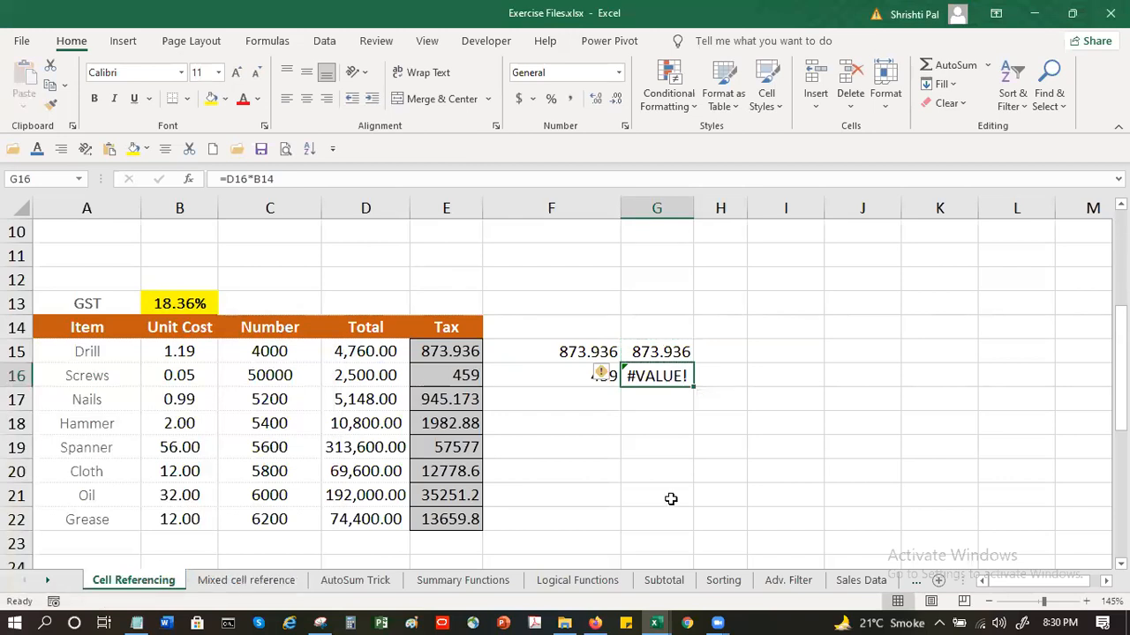
click(673, 352)
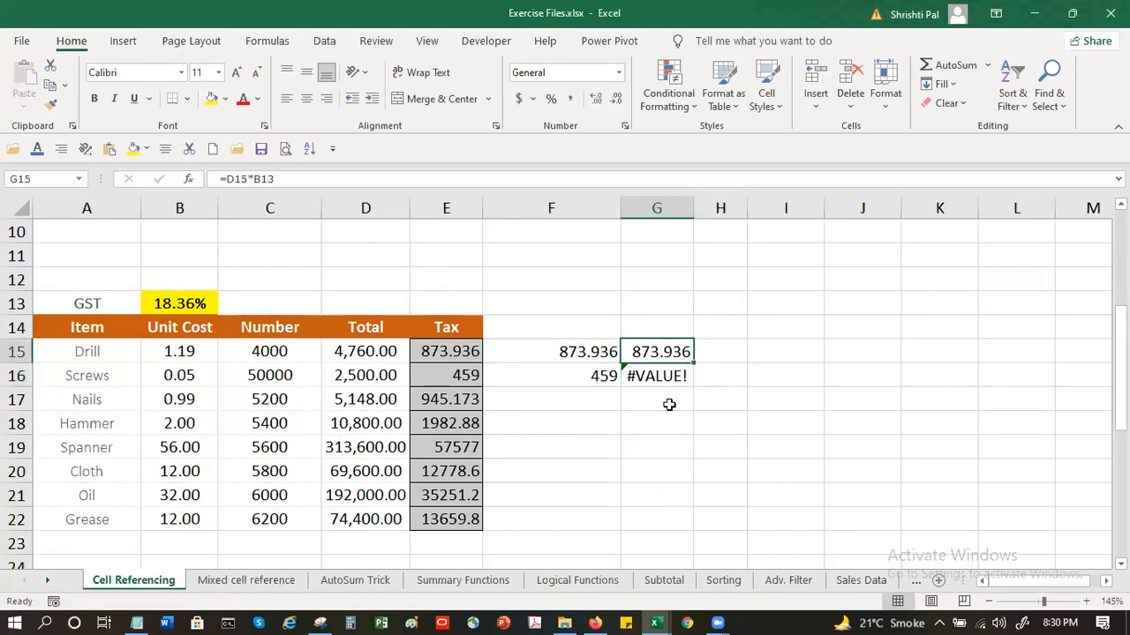
click(664, 376)
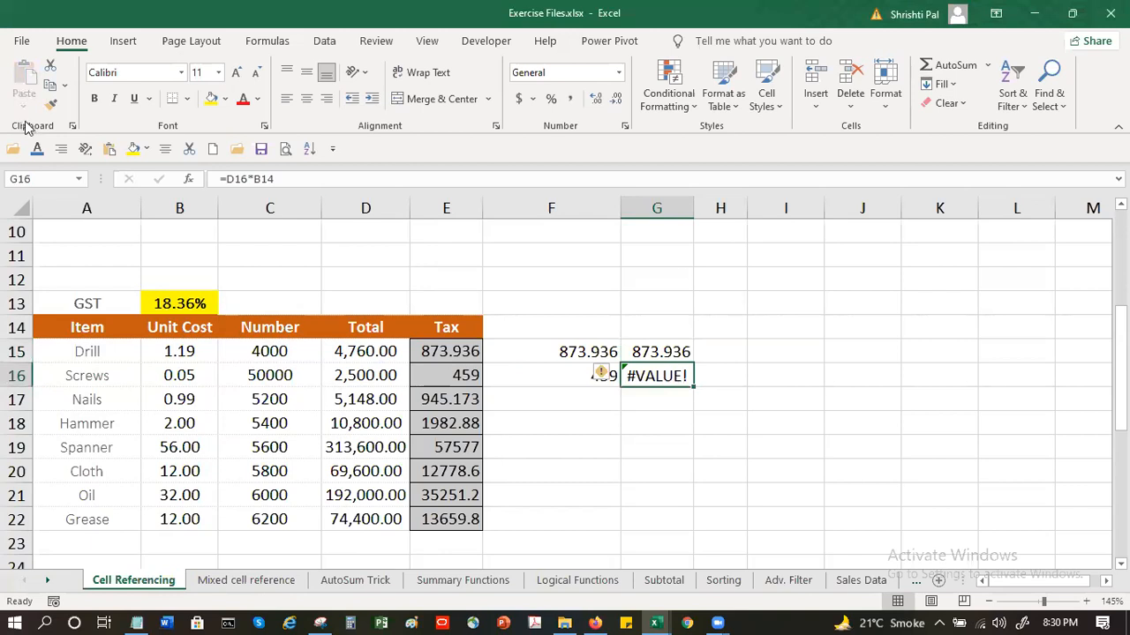
Repeat the formulas-only Paste Special from G15 onto G16 and cancel the copy selection
click(676, 352)
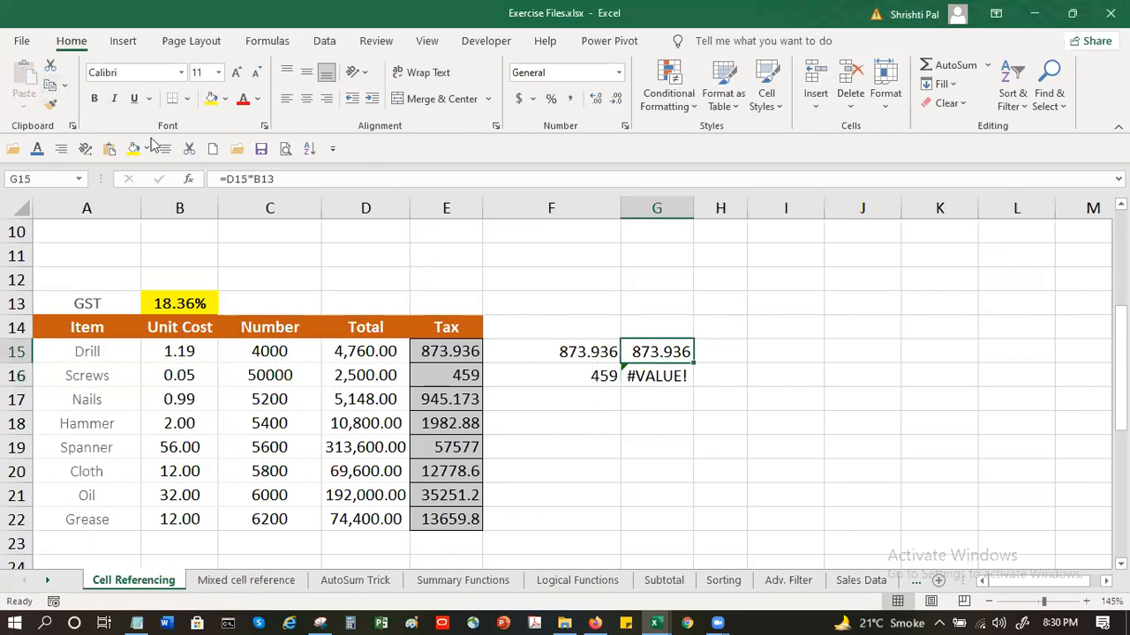
click(51, 86)
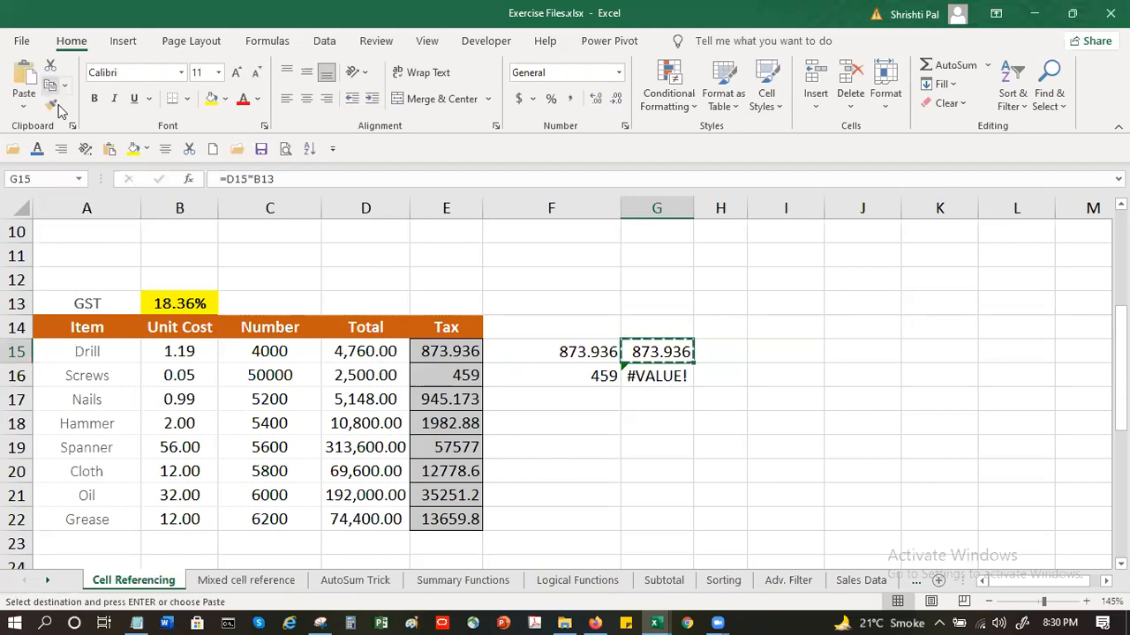
click(647, 377)
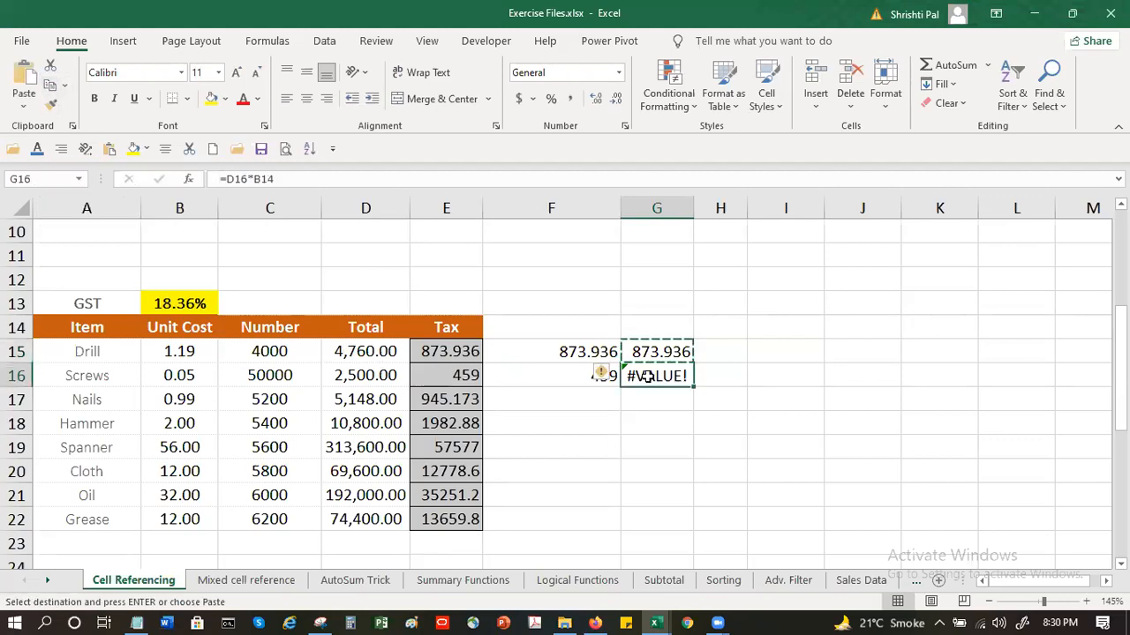
click(23, 106)
click(55, 305)
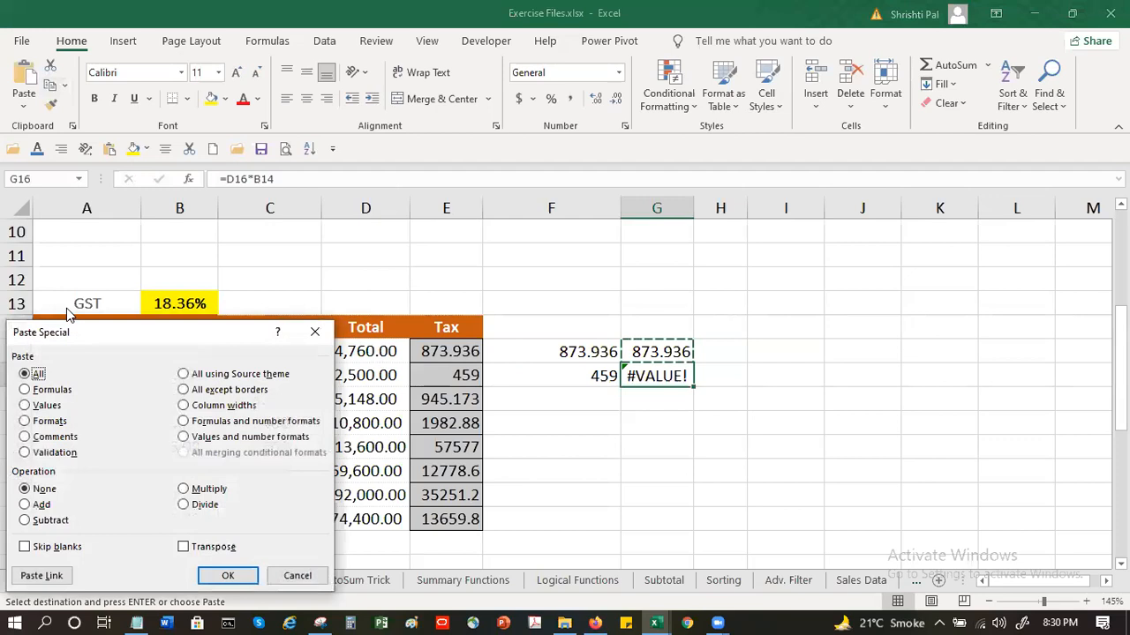
click(43, 391)
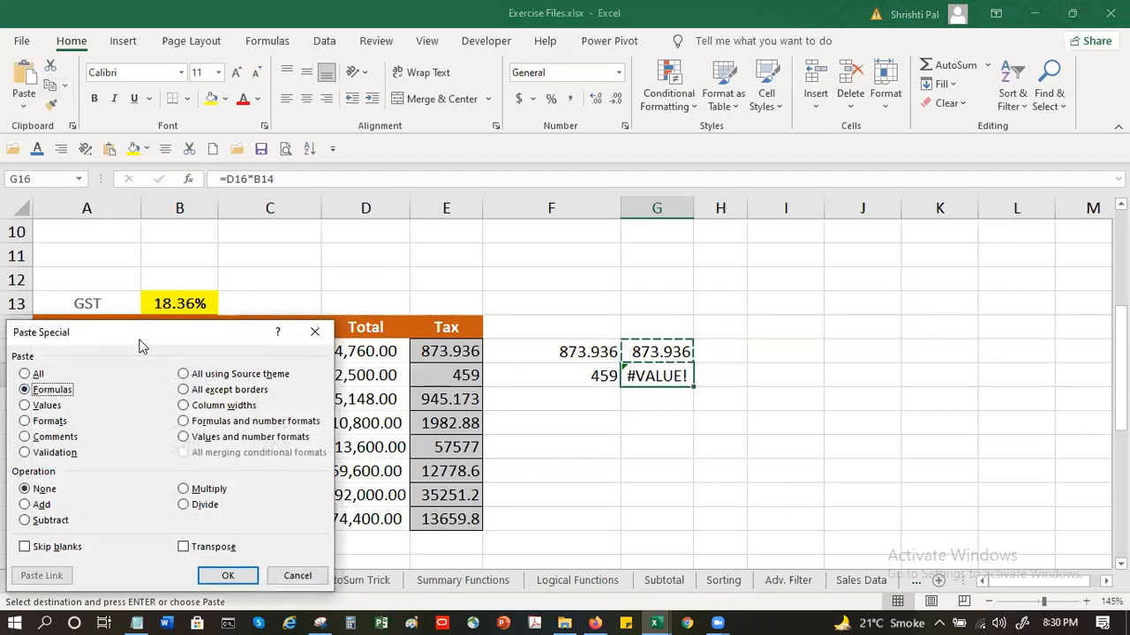
drag(139, 334, 188, 109)
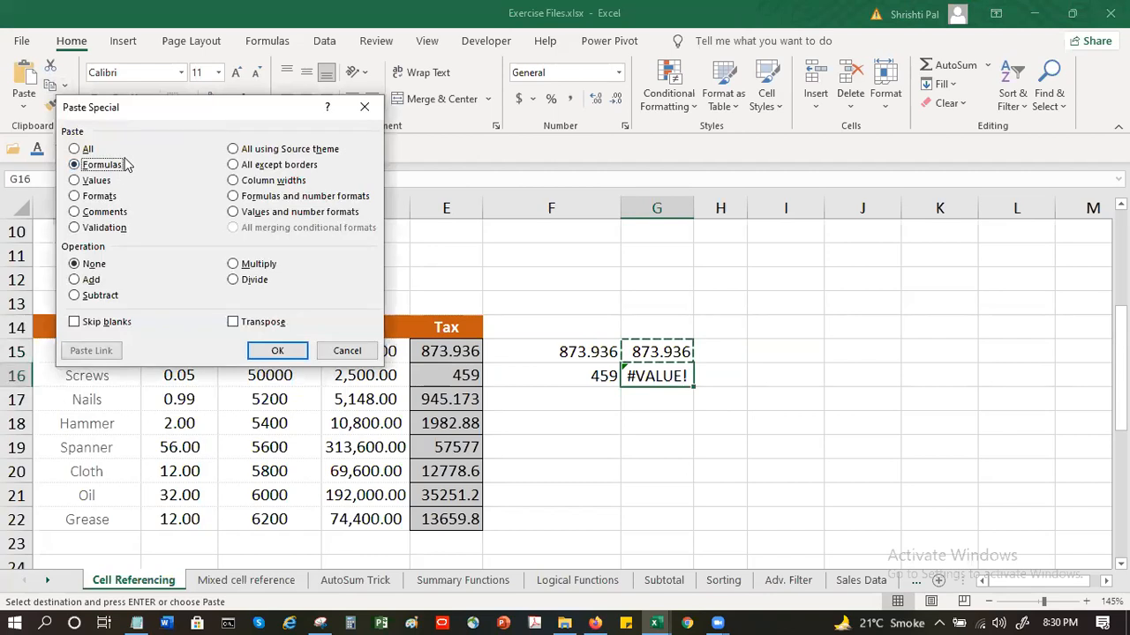
click(288, 351)
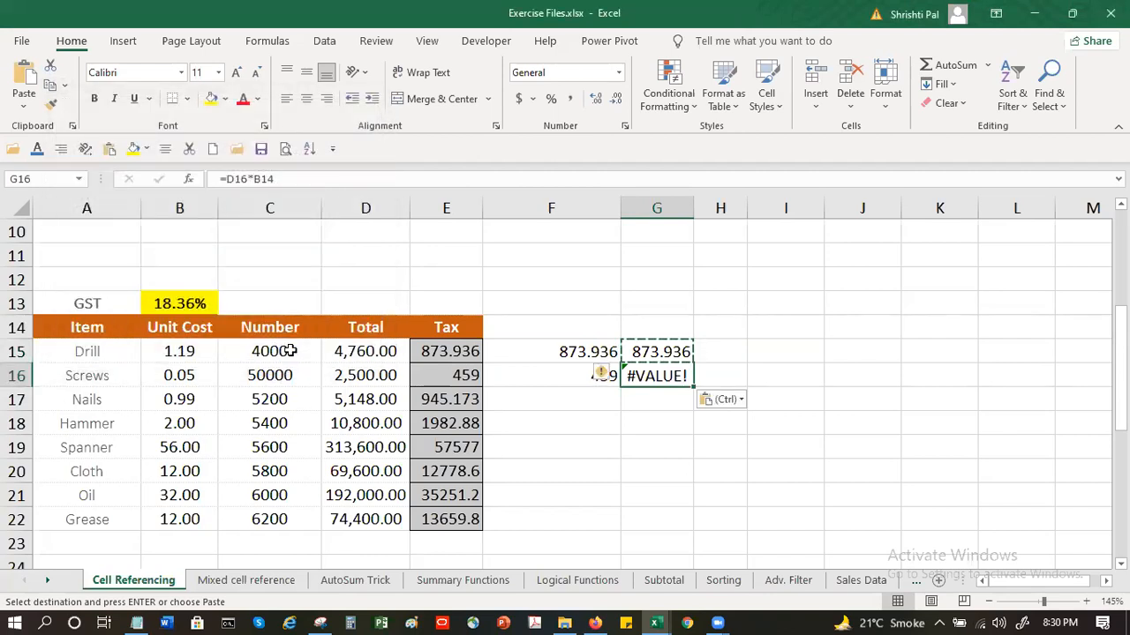
key(Escape)
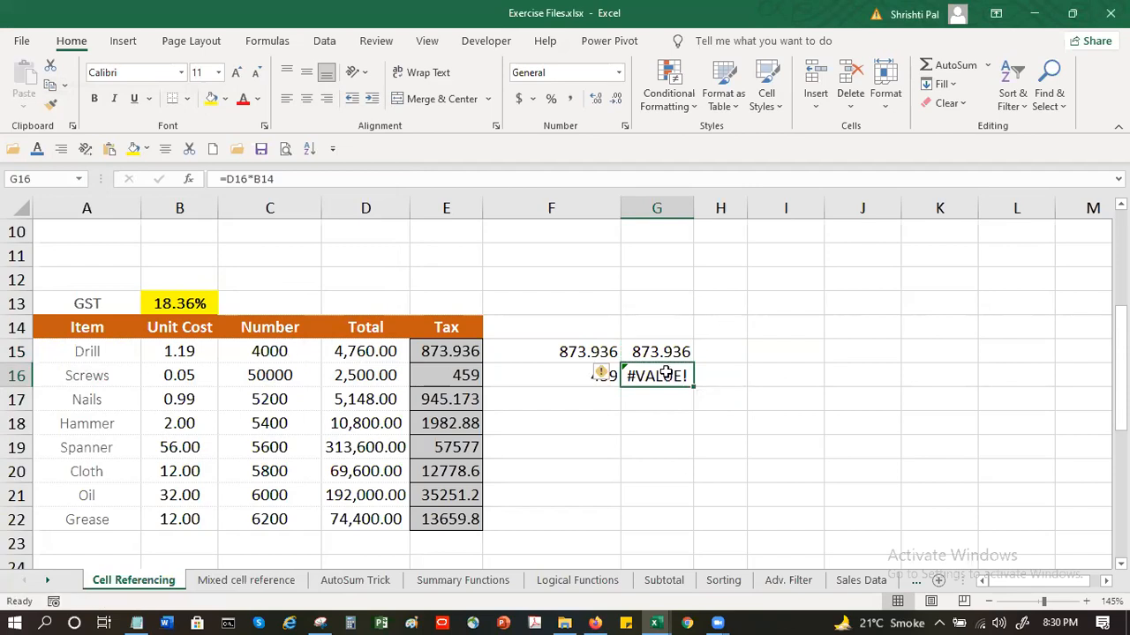
Check the error options for G16 and examine which cells its pasted formula references, leaving the formula unedited
scroll(923, 363, up, 3)
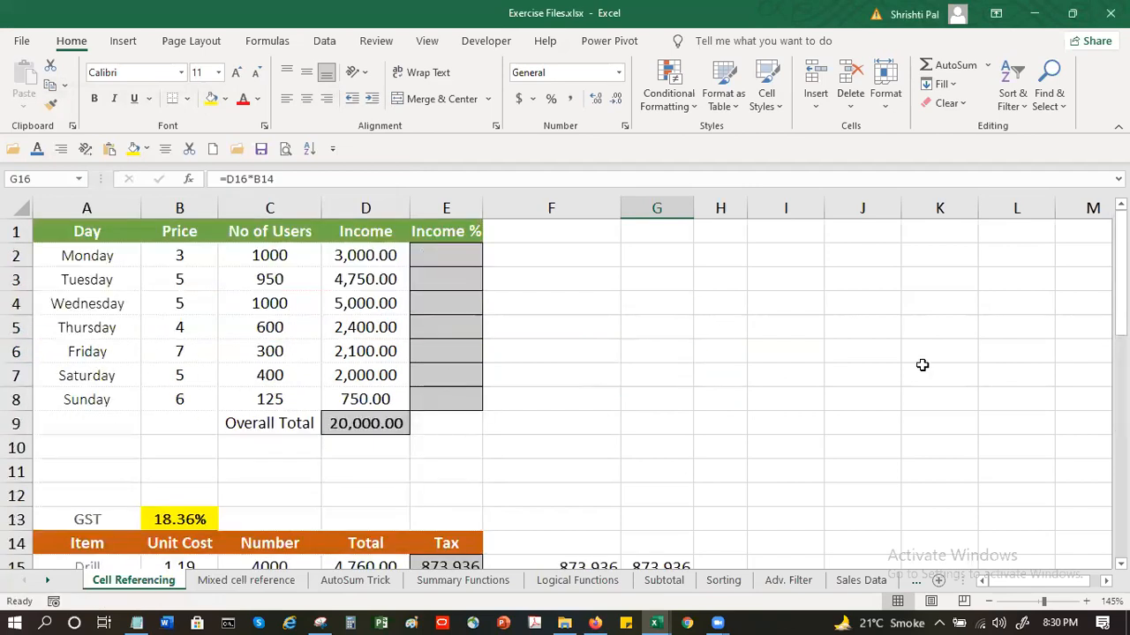
scroll(679, 462, down, 3)
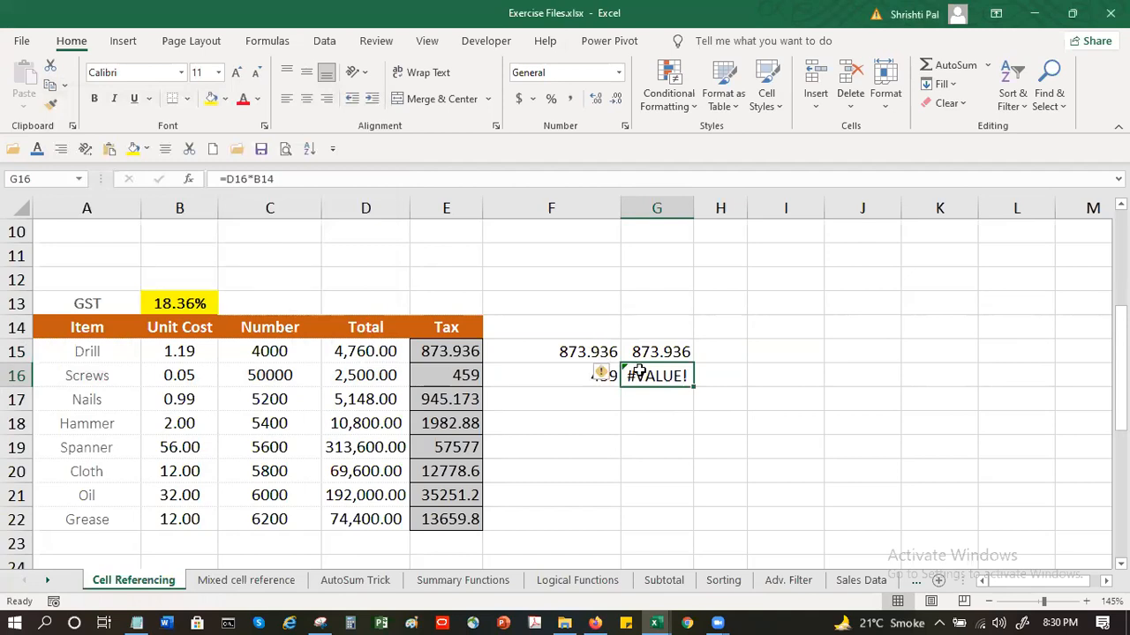
click(601, 377)
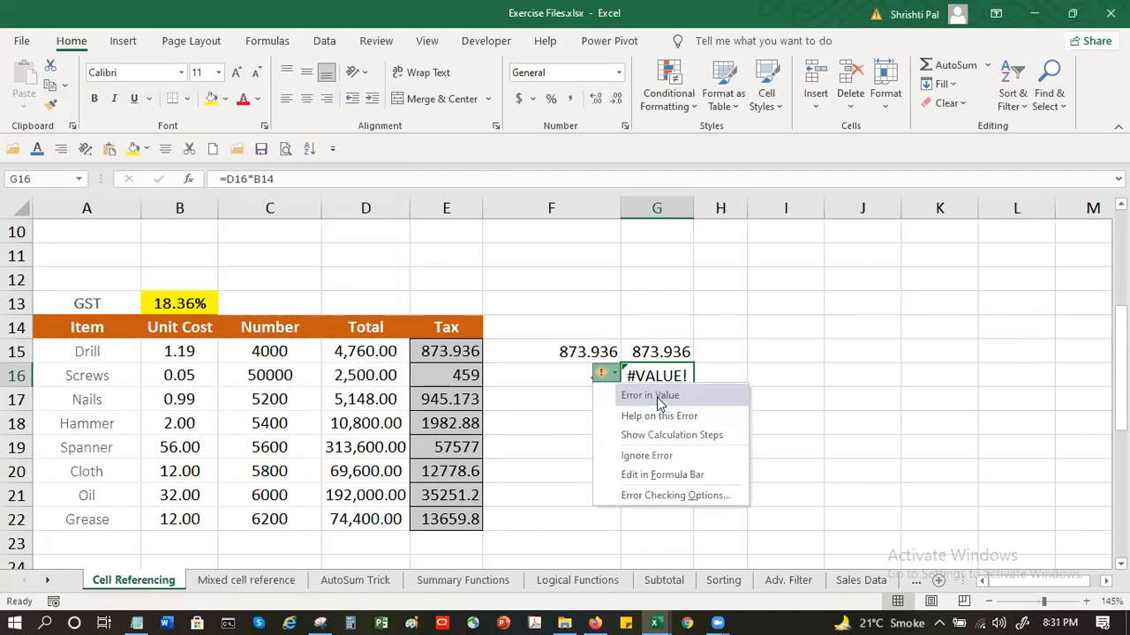
click(688, 375)
double_click(676, 371)
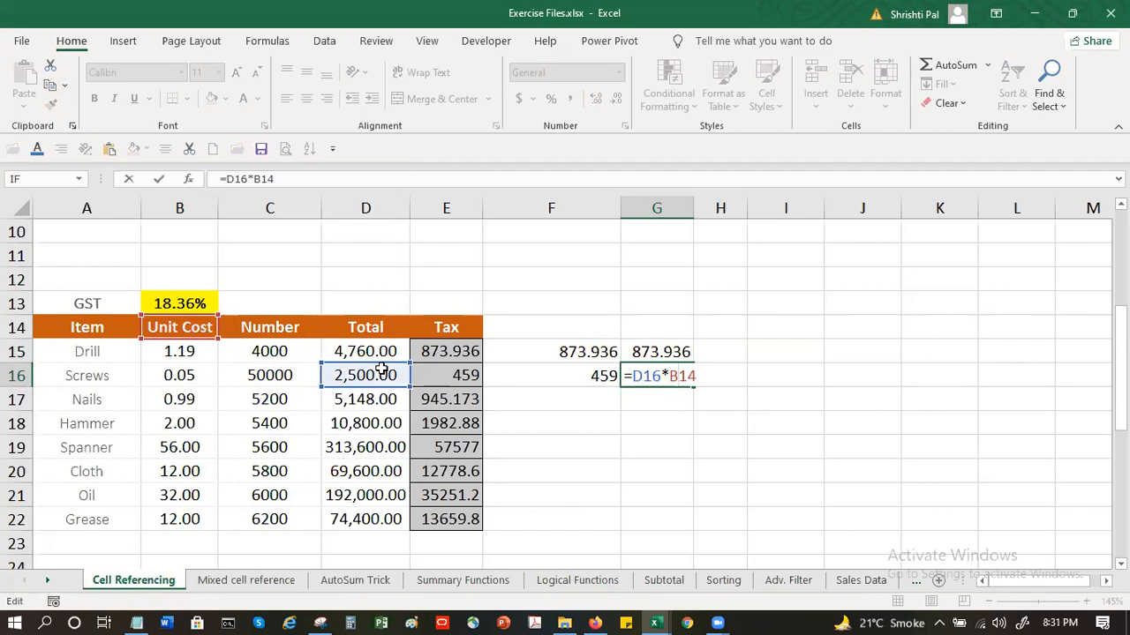
key(Escape)
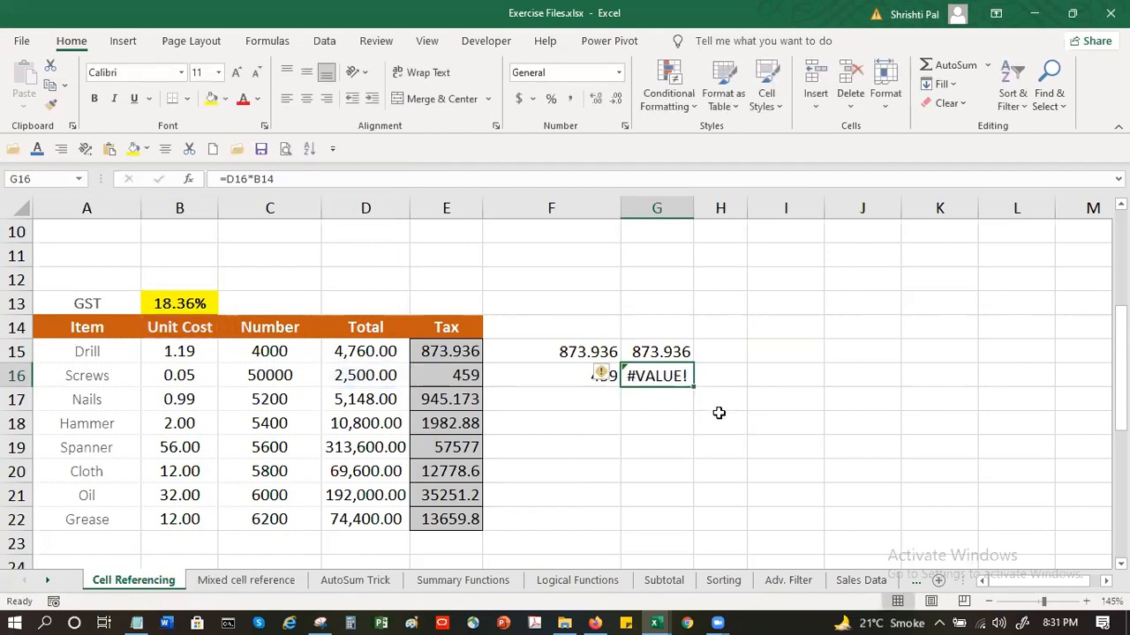
Clear the trial tax formulas beside the item table from the range F14:G17
key(Delete)
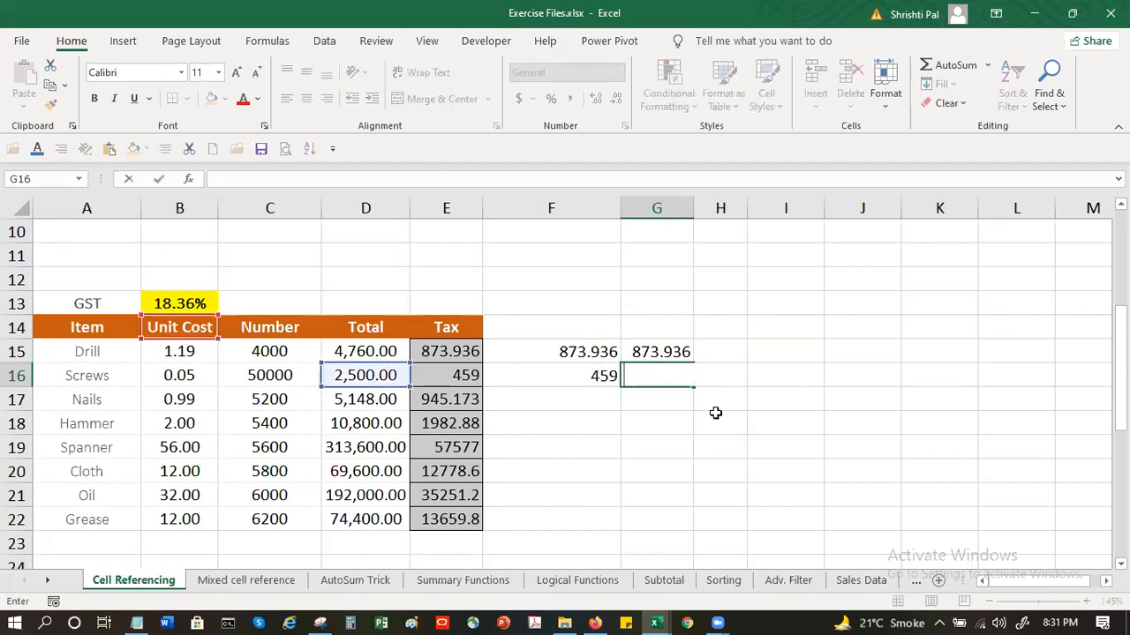
click(474, 383)
drag(549, 332, 668, 399)
key(Delete)
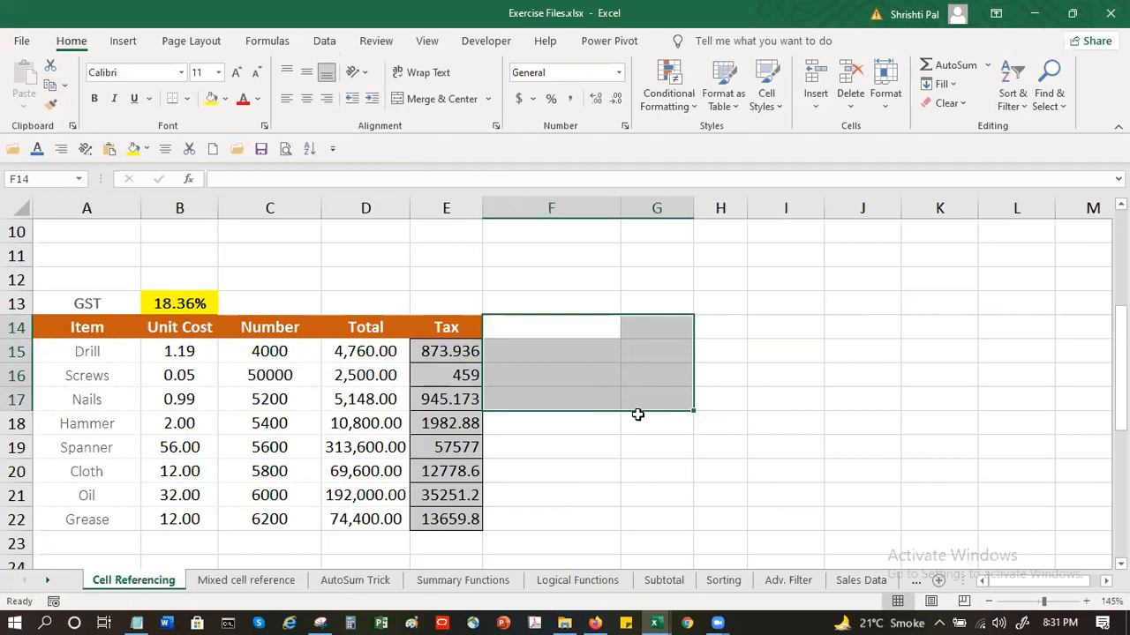
click(635, 420)
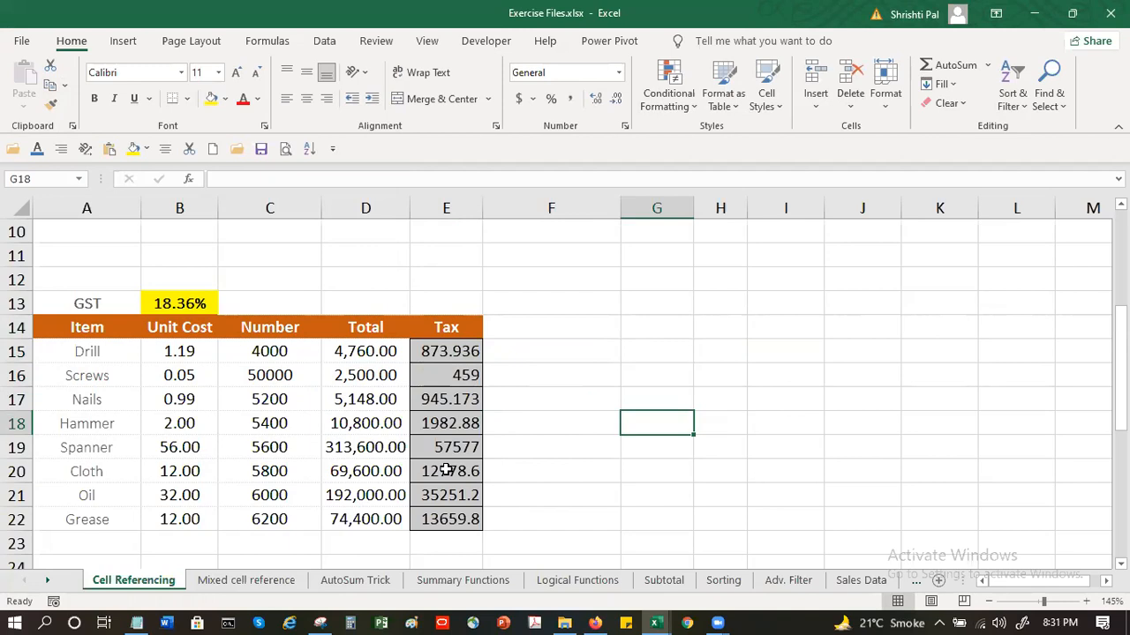
Examine the Monday to Wednesday income cells D2:D4 against the overall total in D9, and select E2 under Income %
scroll(446, 471, up, 3)
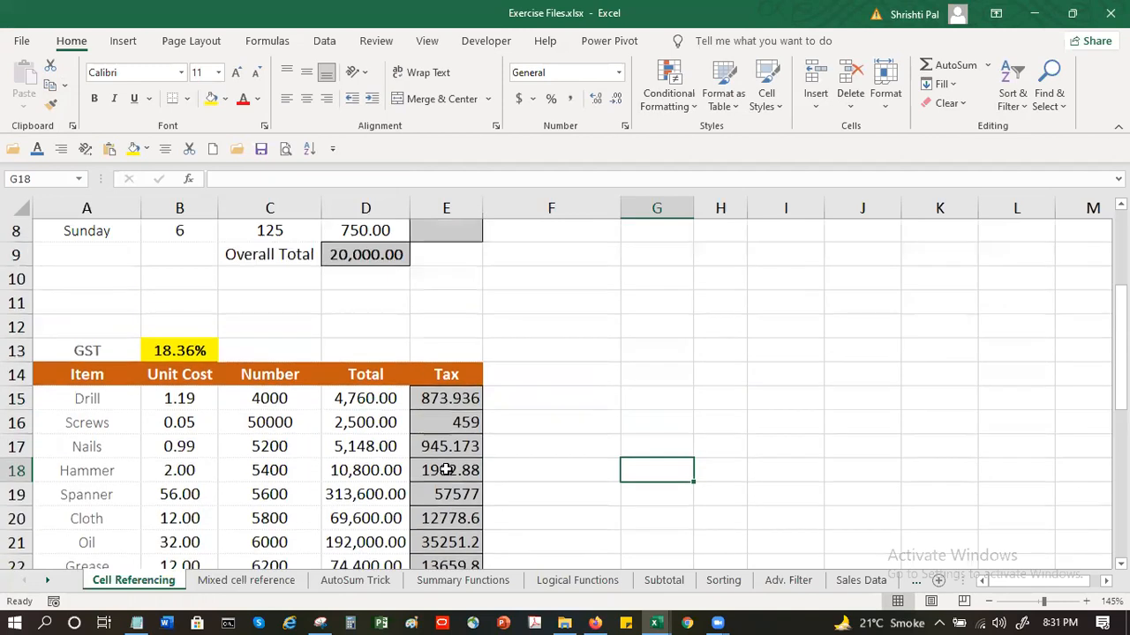
click(369, 257)
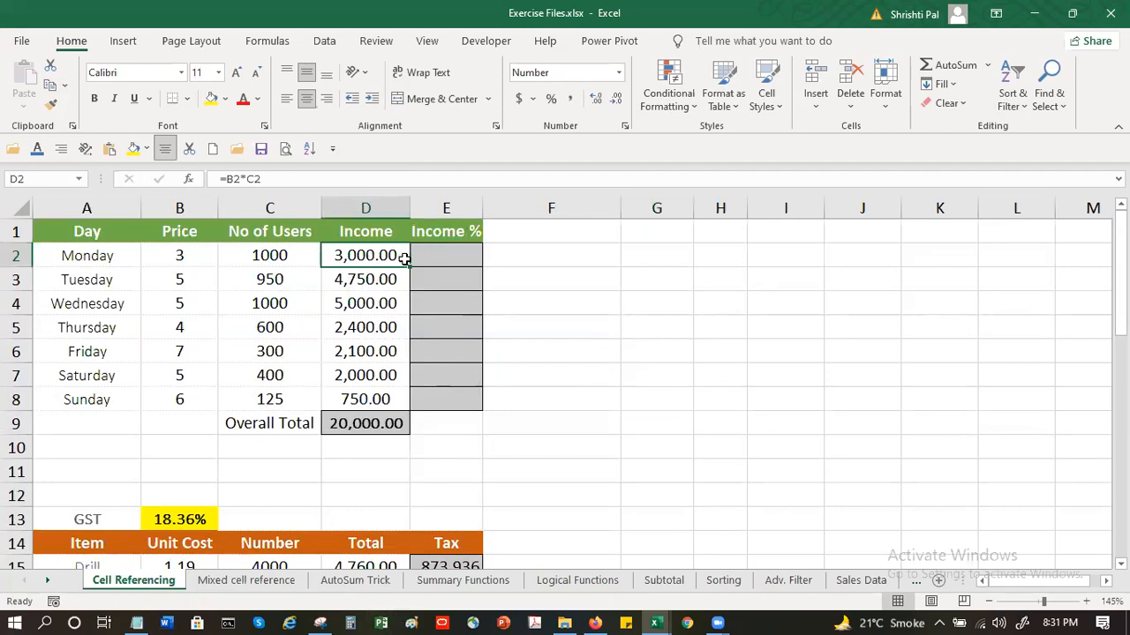
click(440, 259)
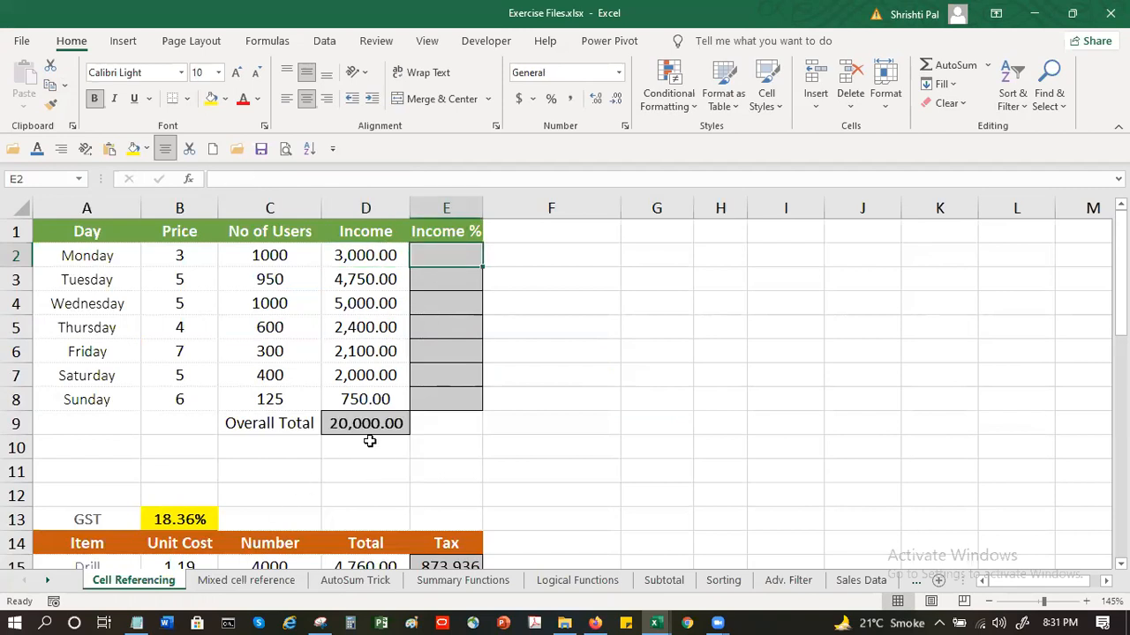
click(363, 254)
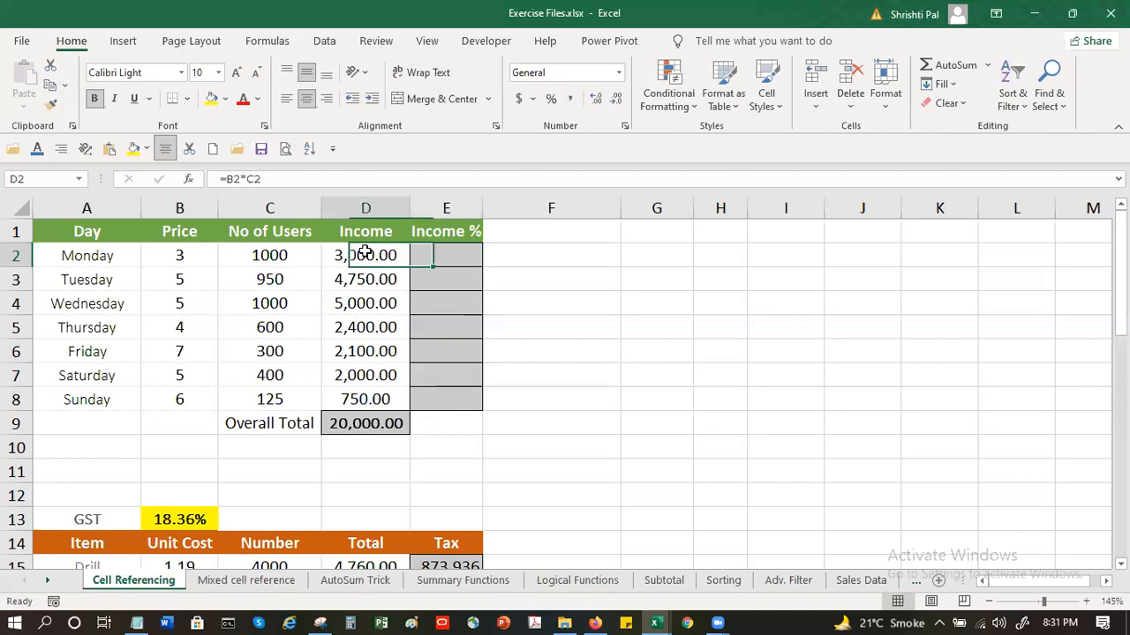
click(374, 424)
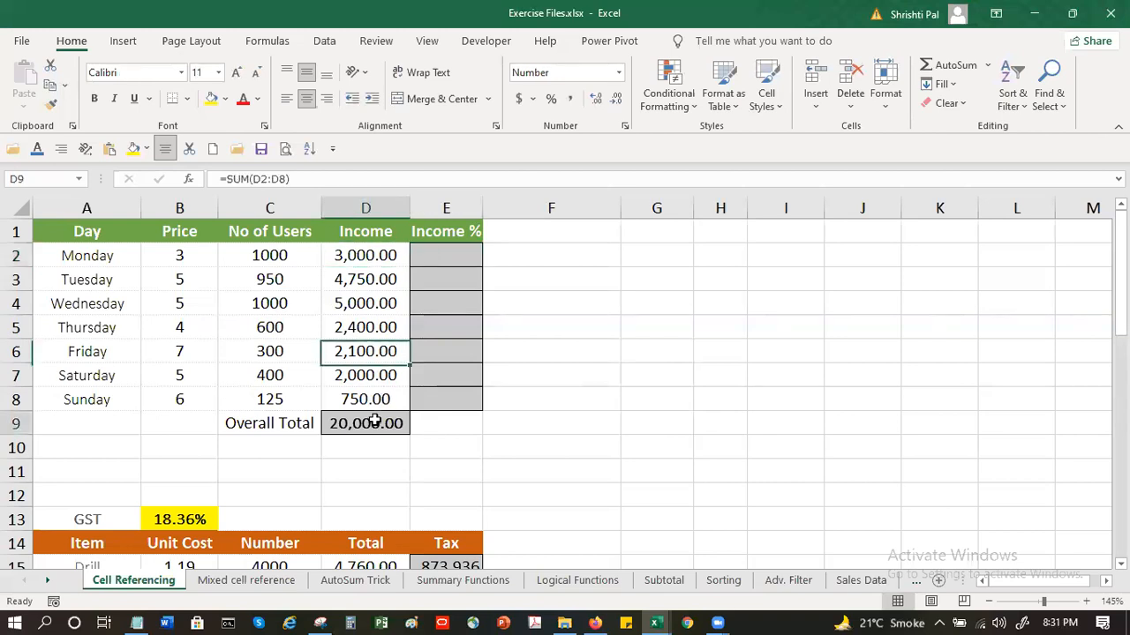
click(365, 280)
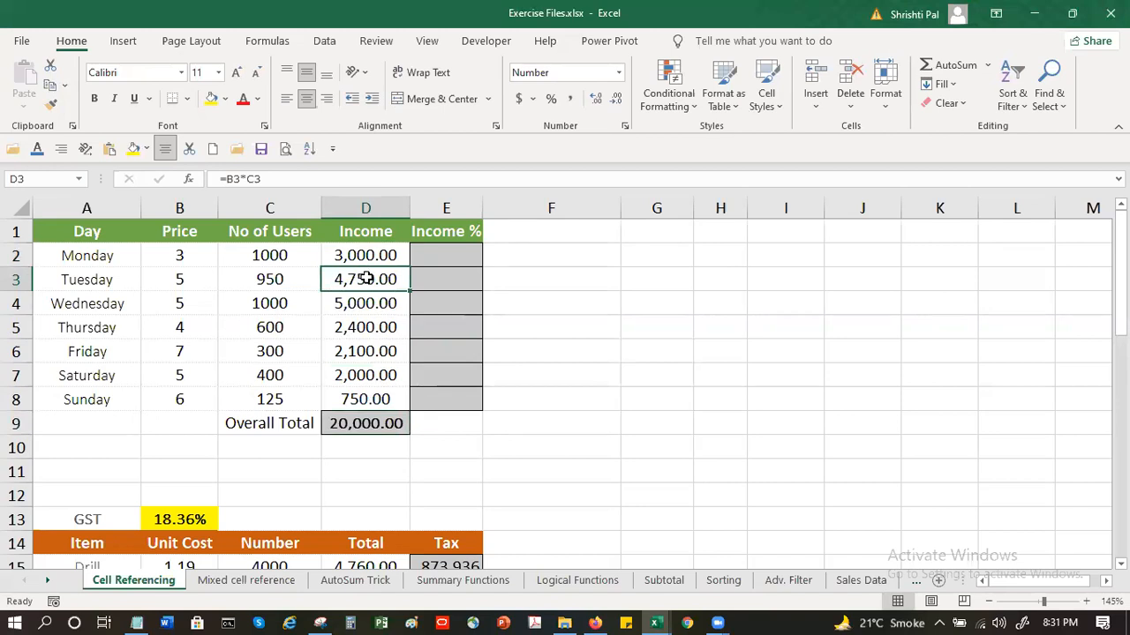
click(346, 424)
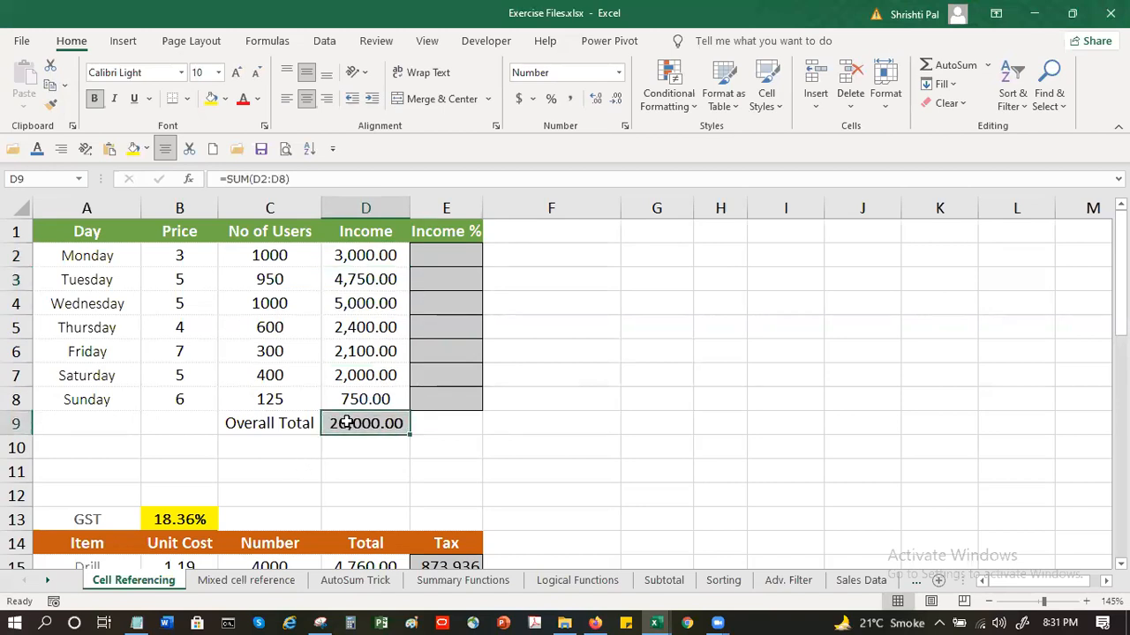
click(372, 303)
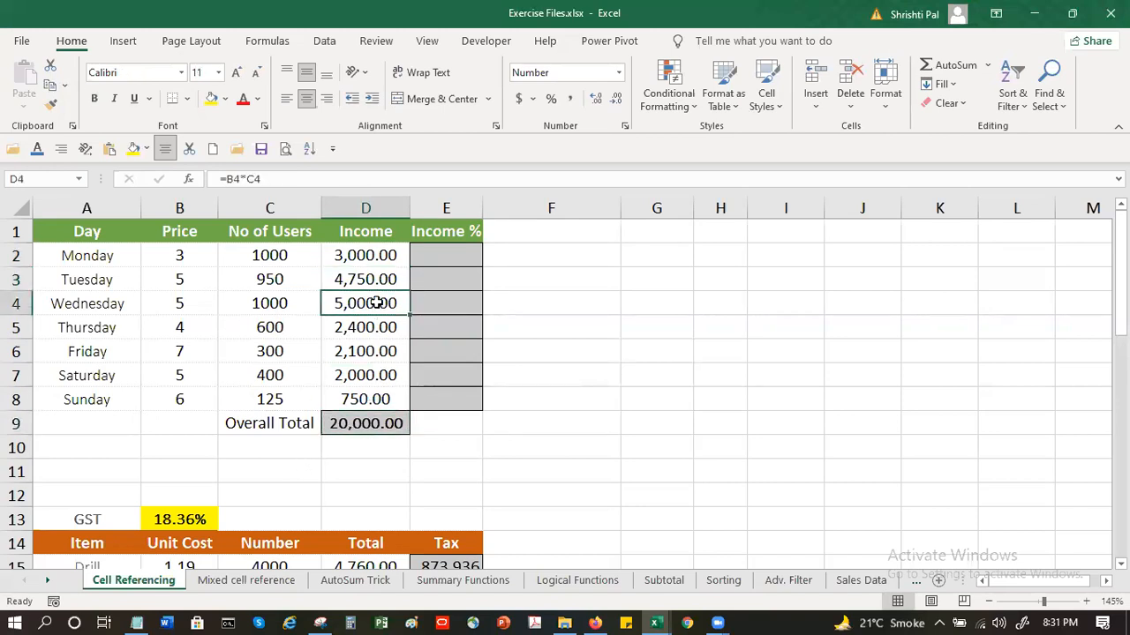
click(364, 422)
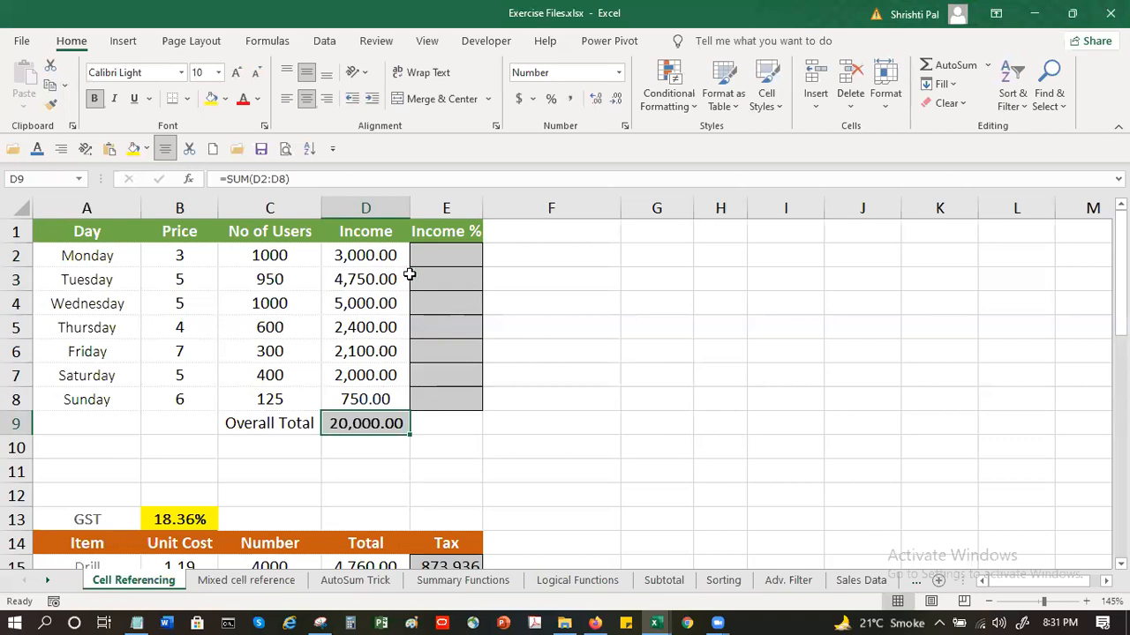
click(433, 255)
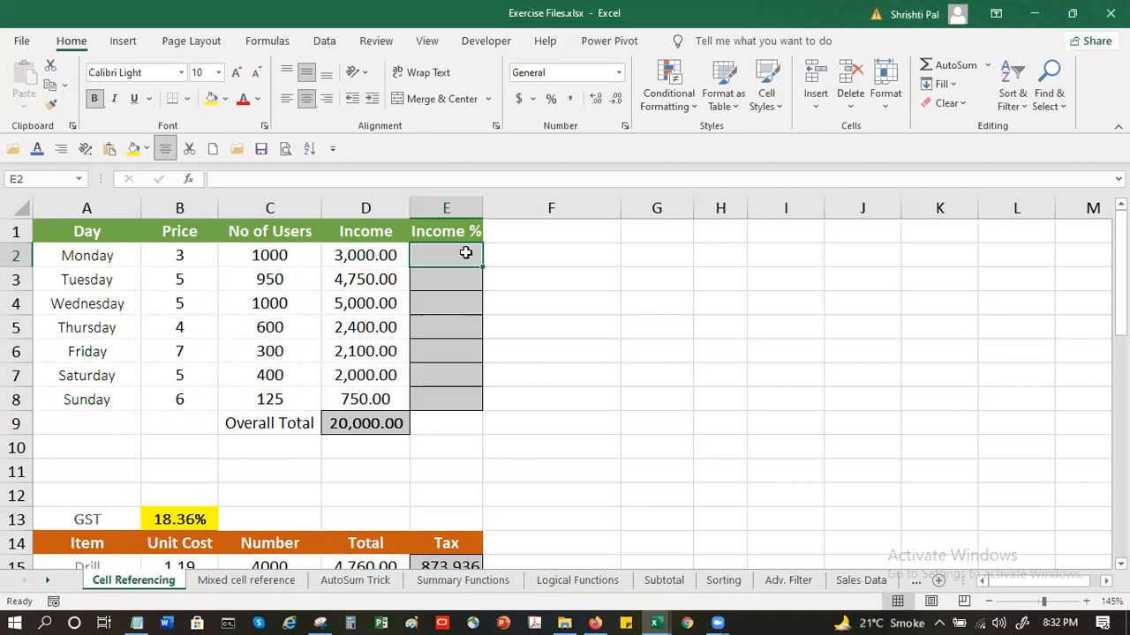
Enter the formula =D2/D9*100 in E2 to calculate Monday's income percentage of the overall total
text(=)
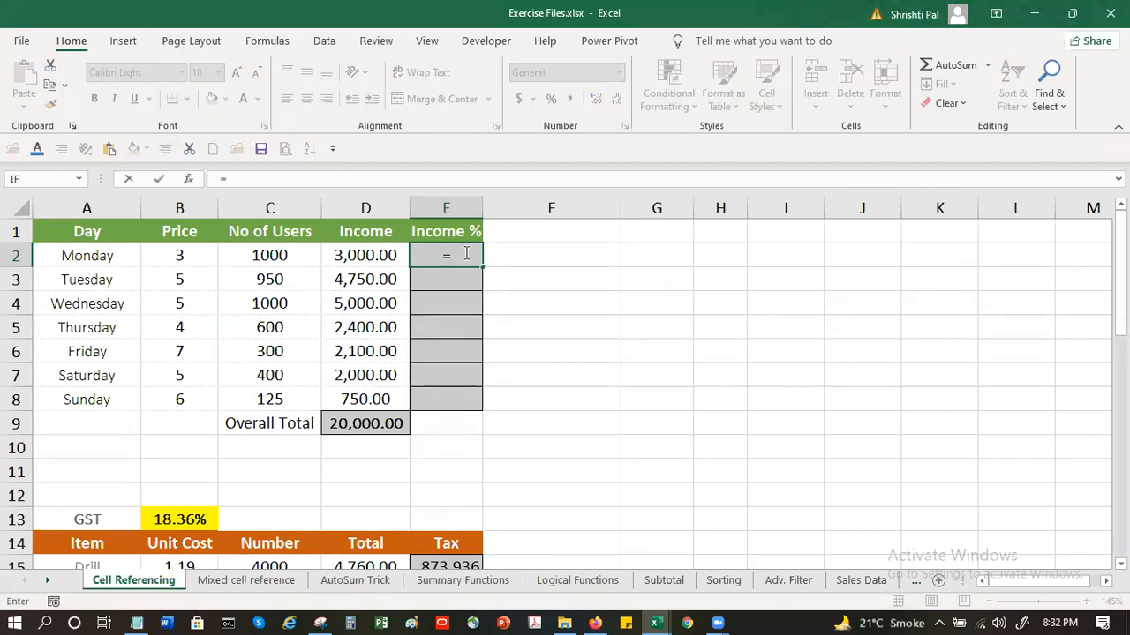
click(347, 253)
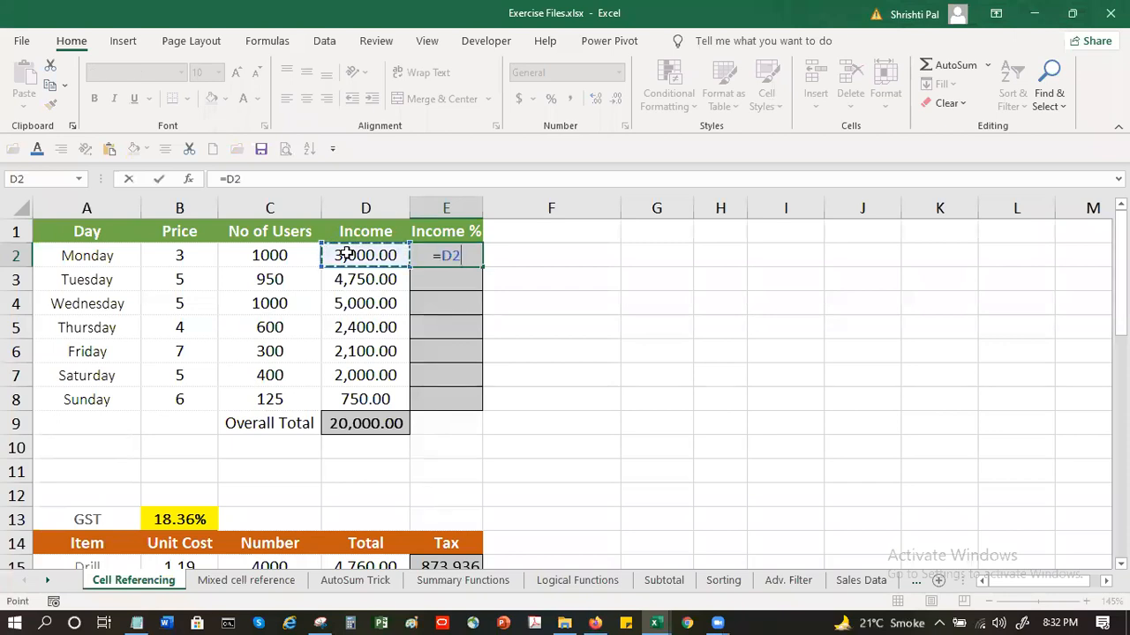
text(/)
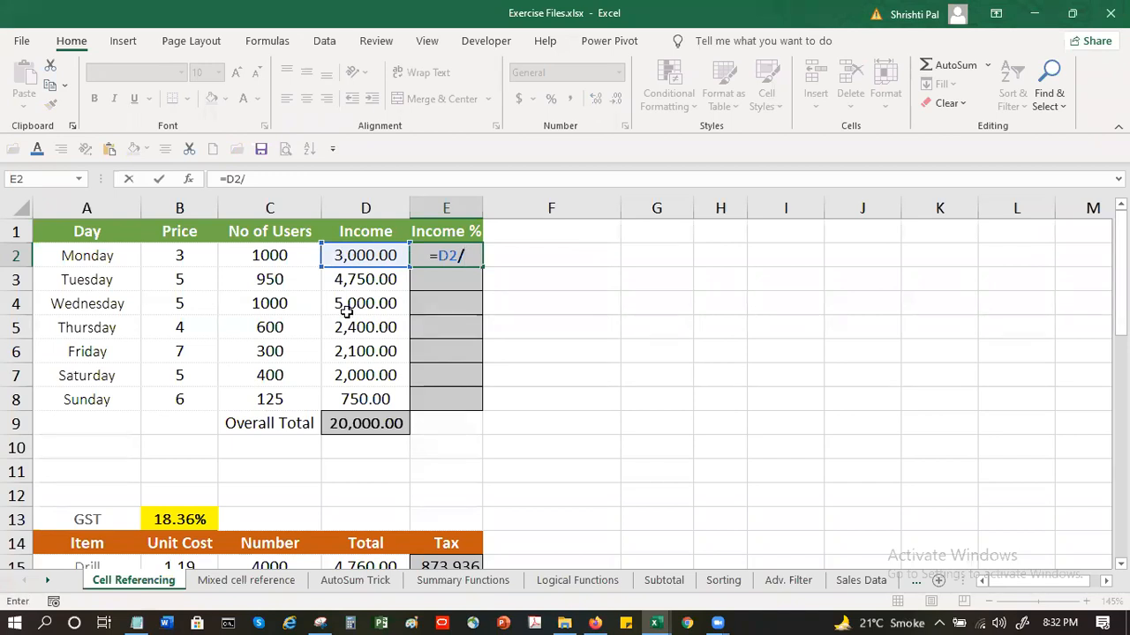
click(382, 425)
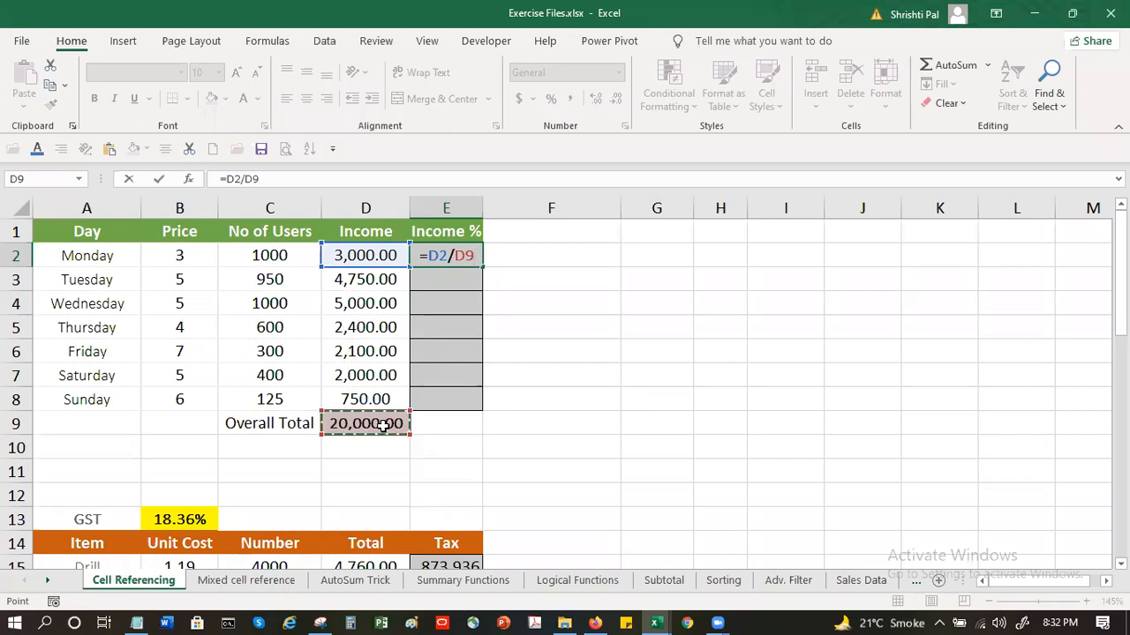
text(*100)
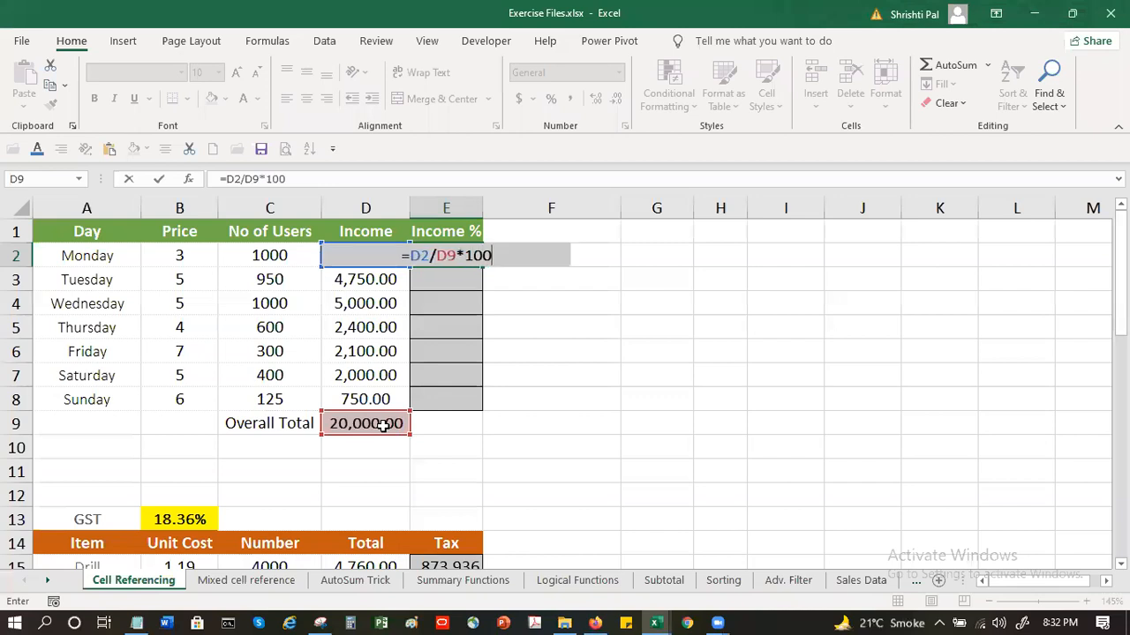
key(Return)
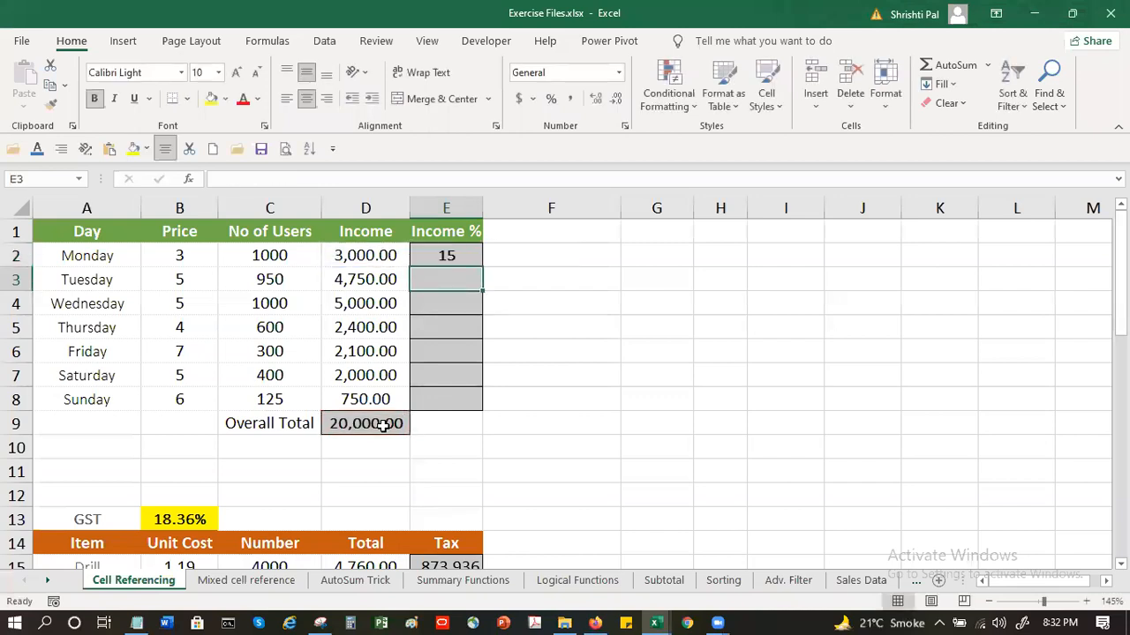
Make the overall total reference absolute ($D$9) in E2's formula and fill the formula down through E8
click(445, 253)
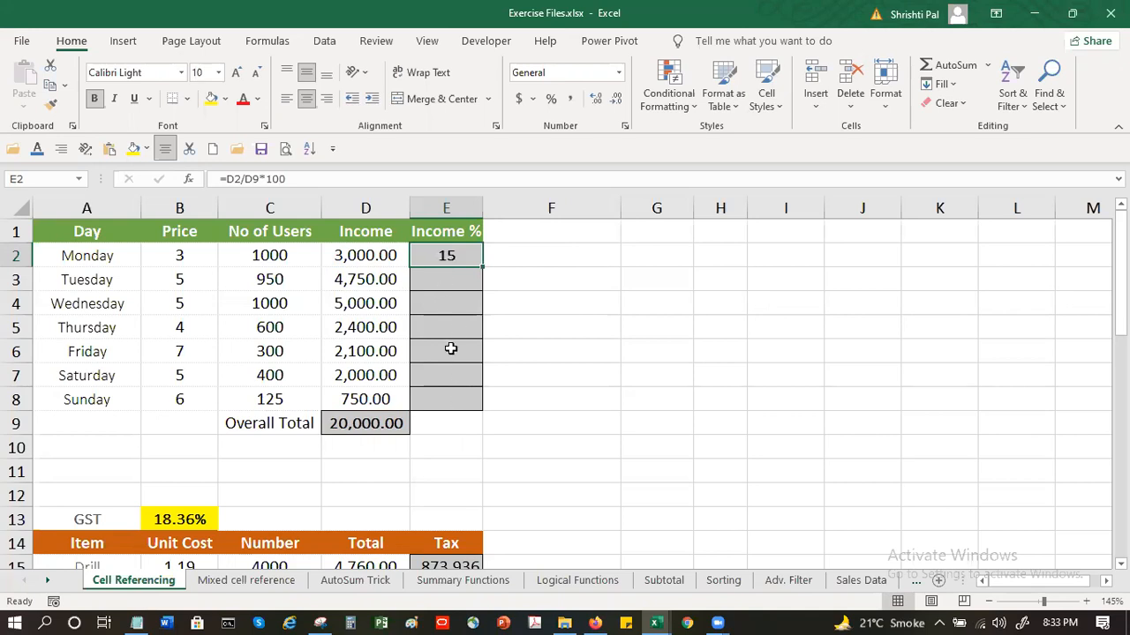
double_click(445, 255)
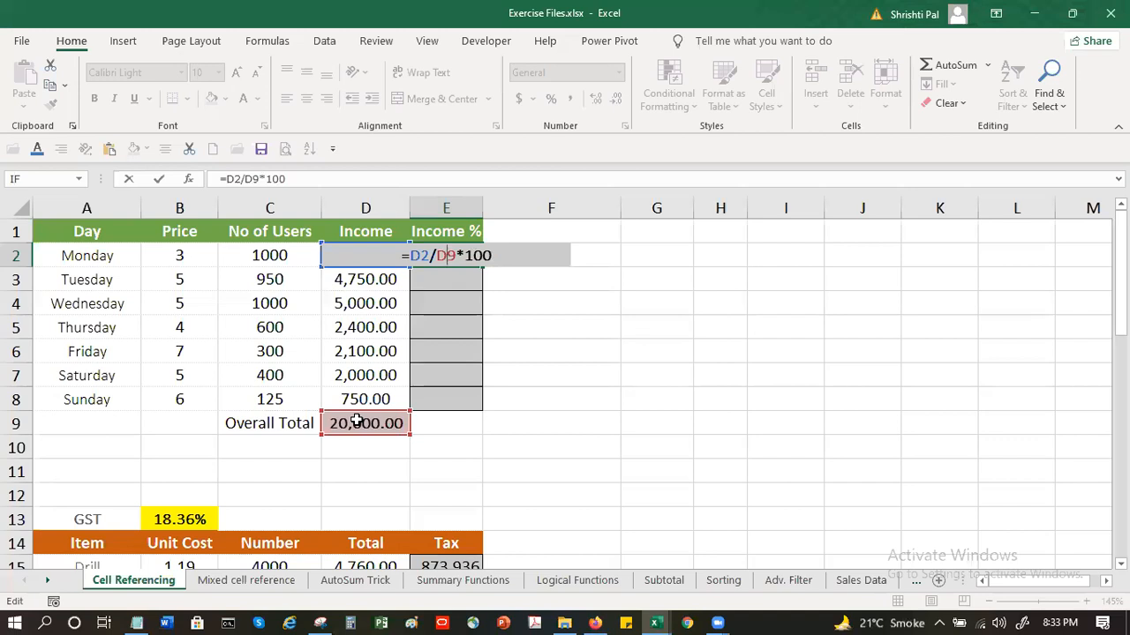
key(F4)
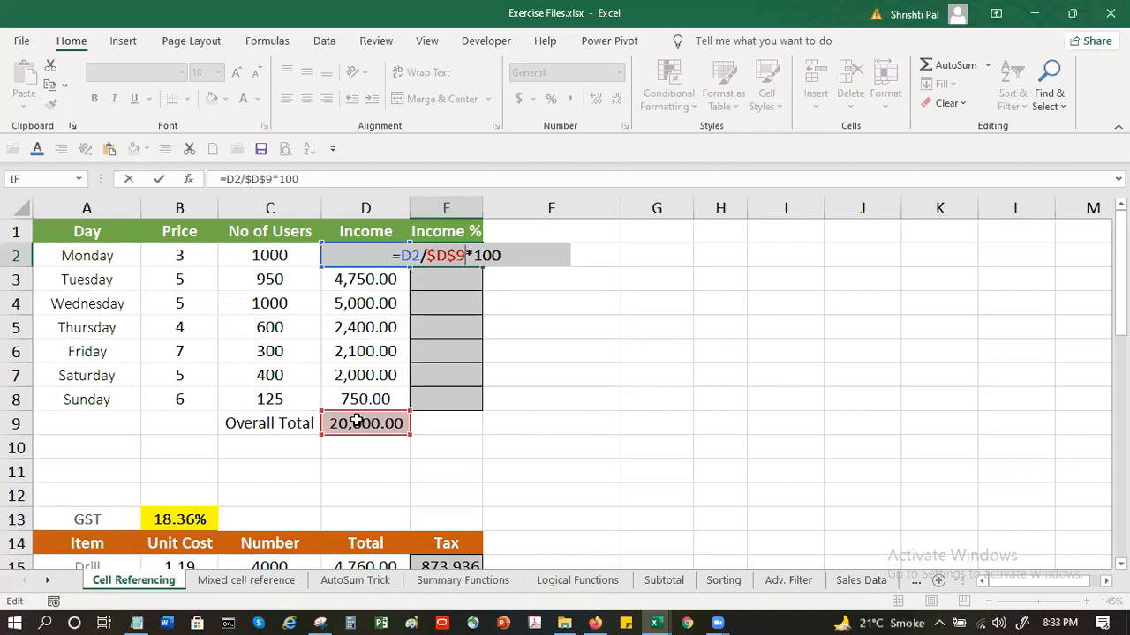
key(Return)
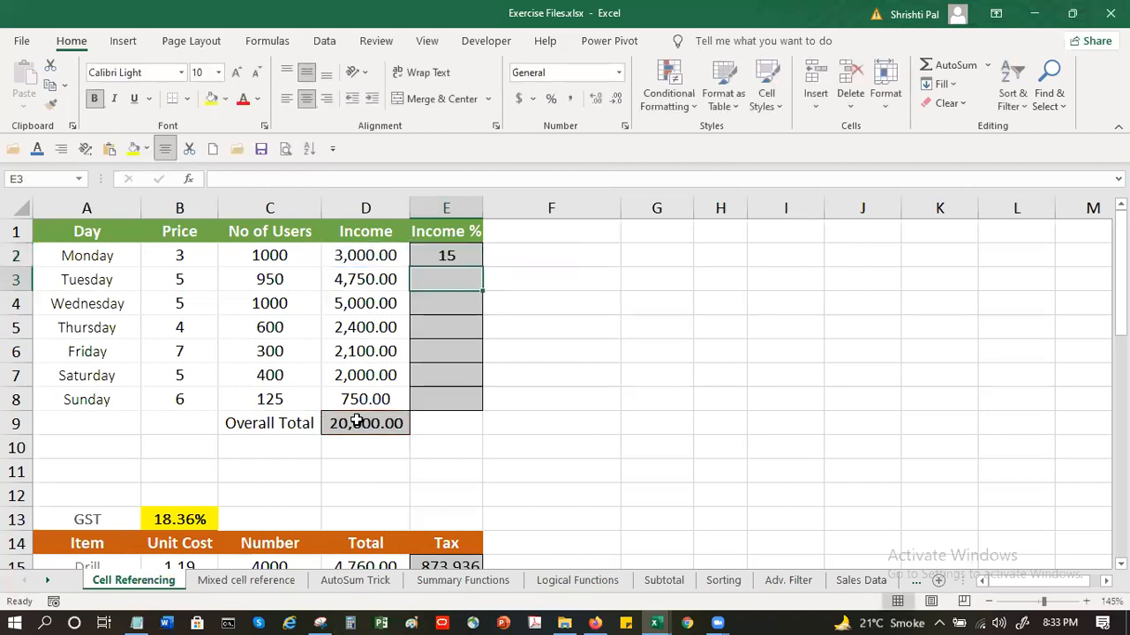
click(468, 258)
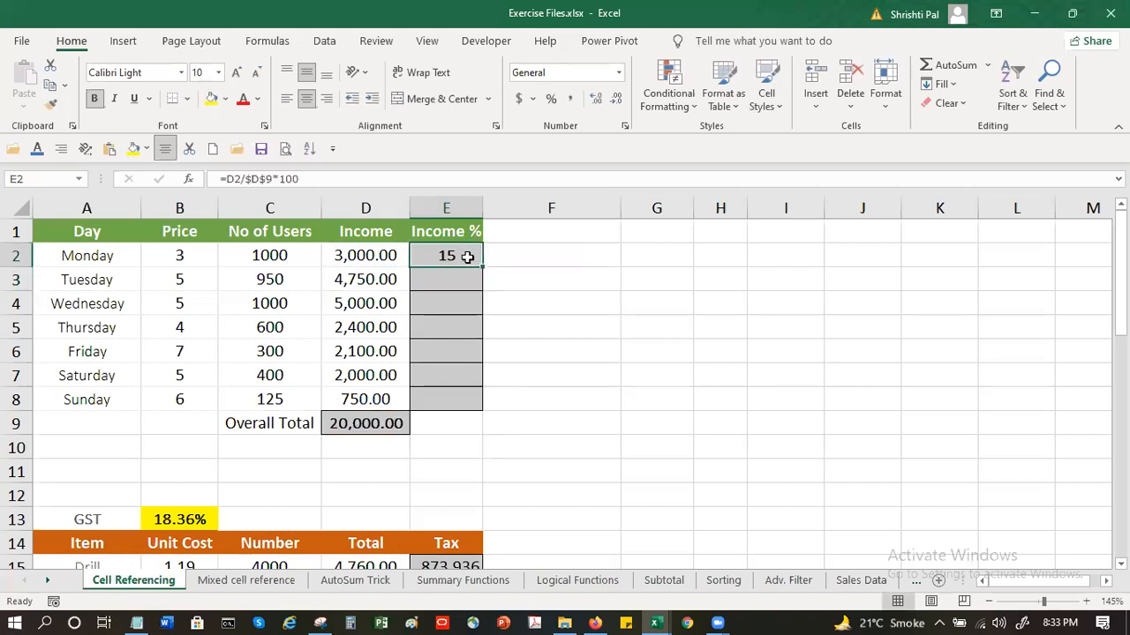
drag(482, 267, 468, 408)
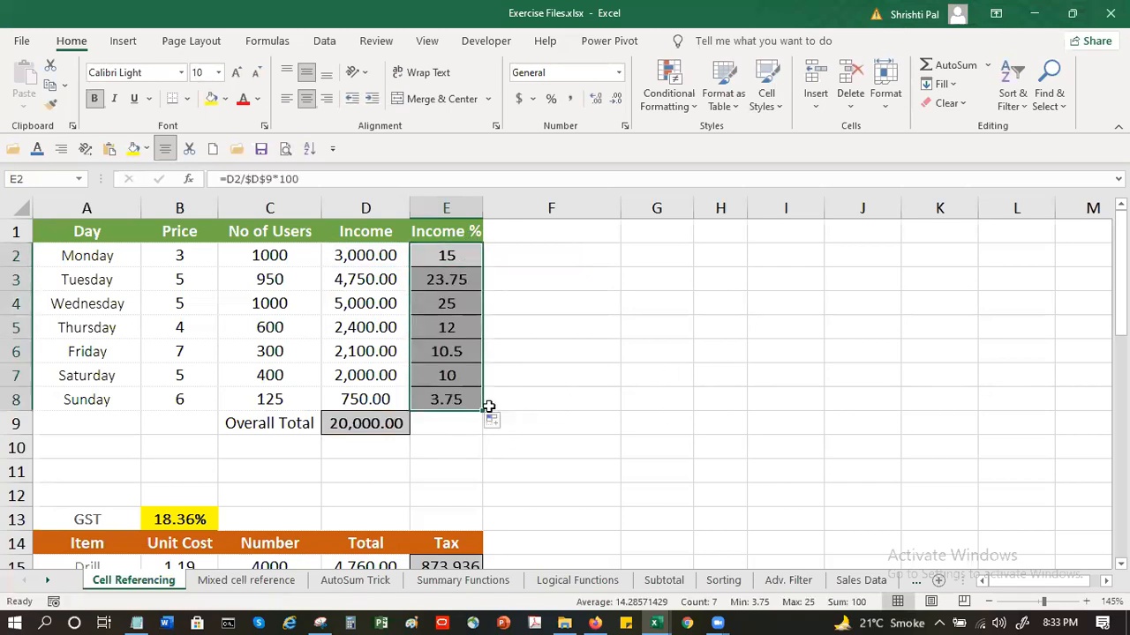
Examine which cells the filled Income % formulas reference for Sunday, Thursday and Tuesday, leaving them unedited
click(461, 398)
double_click(461, 398)
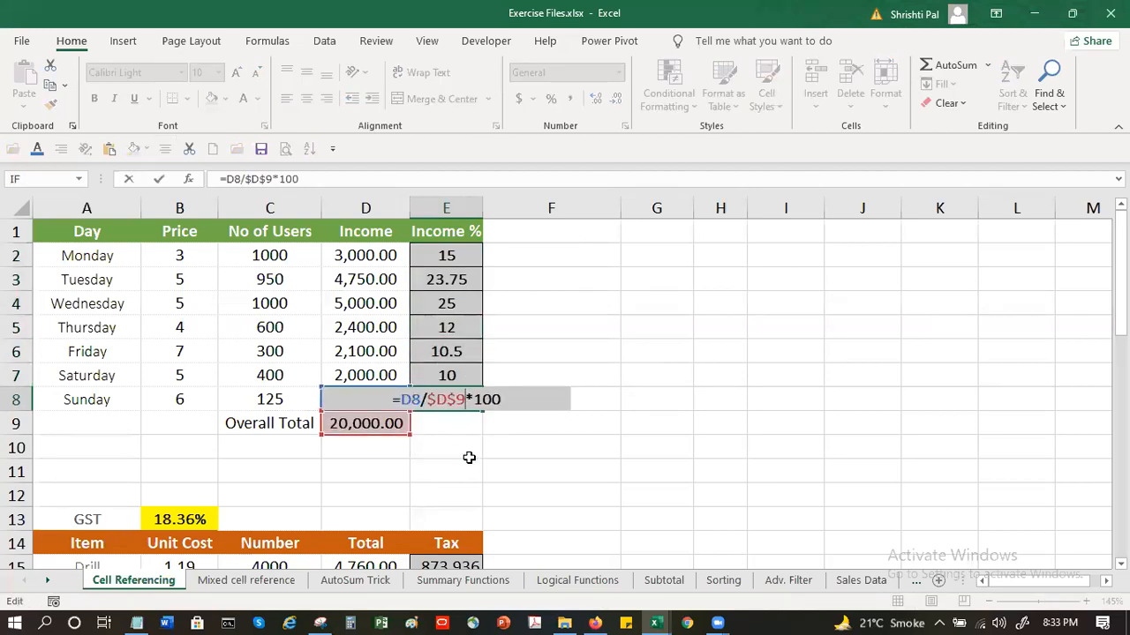
key(Escape)
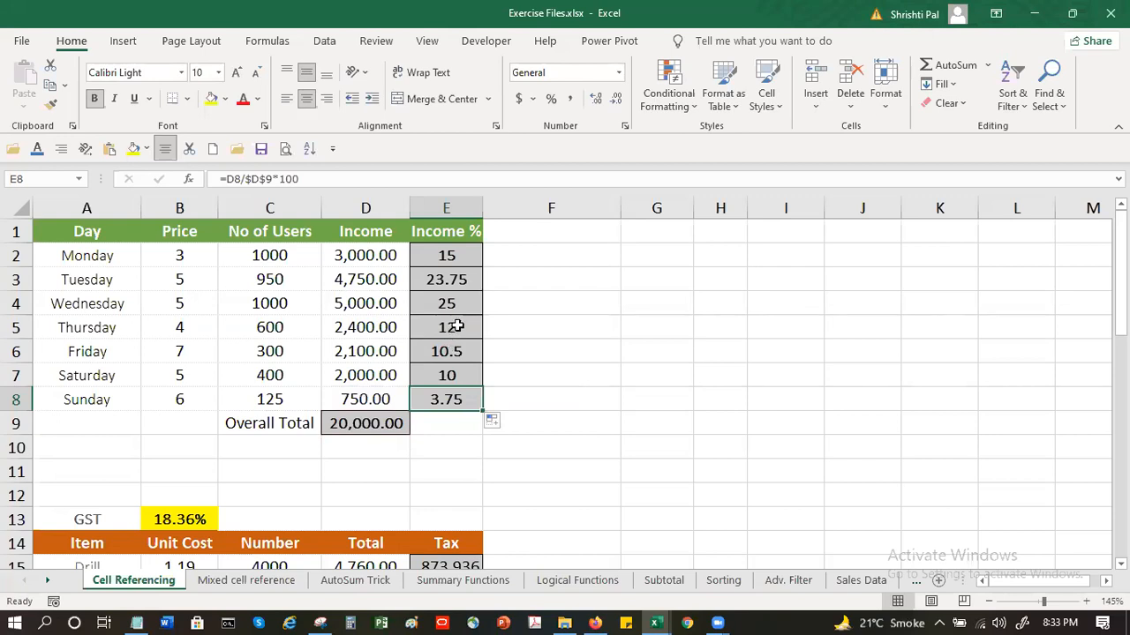
double_click(458, 327)
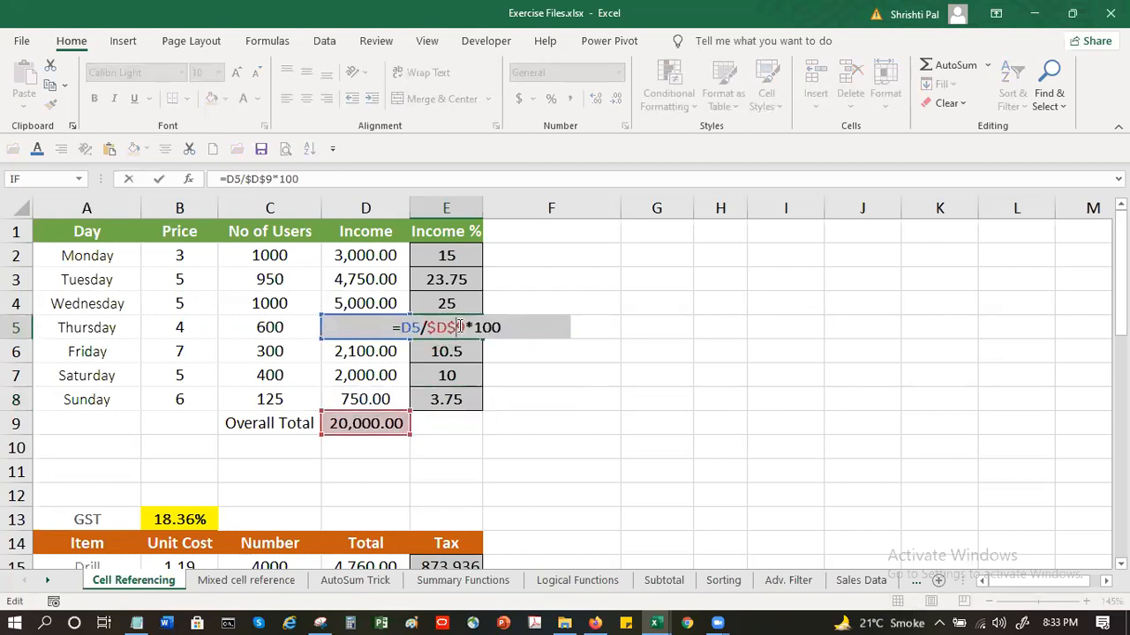
click(460, 279)
double_click(460, 279)
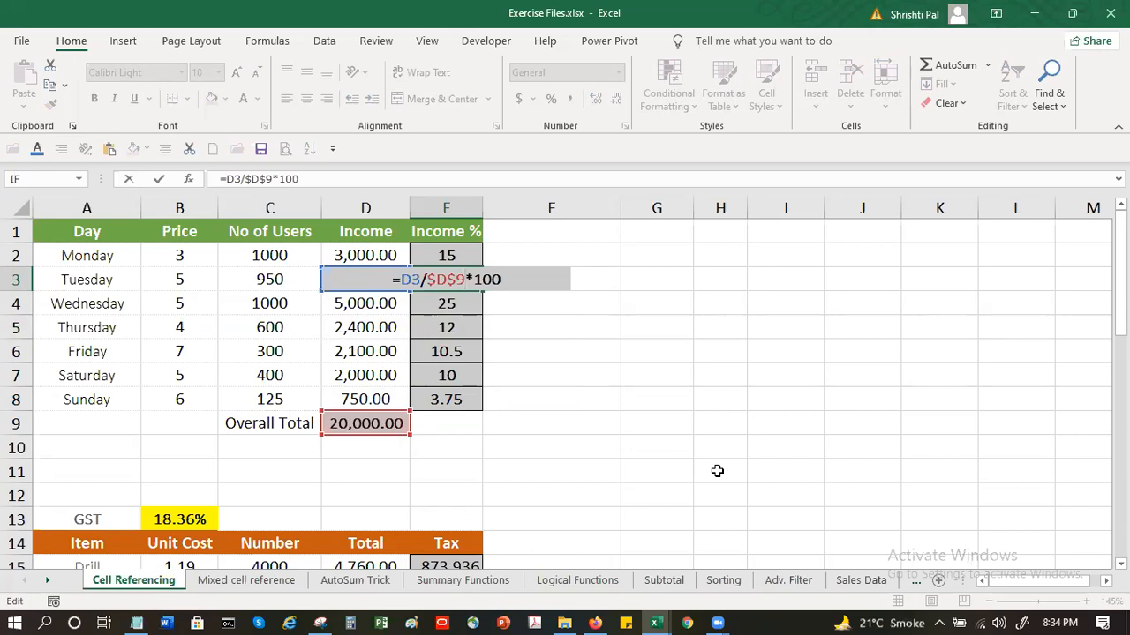
key(Return)
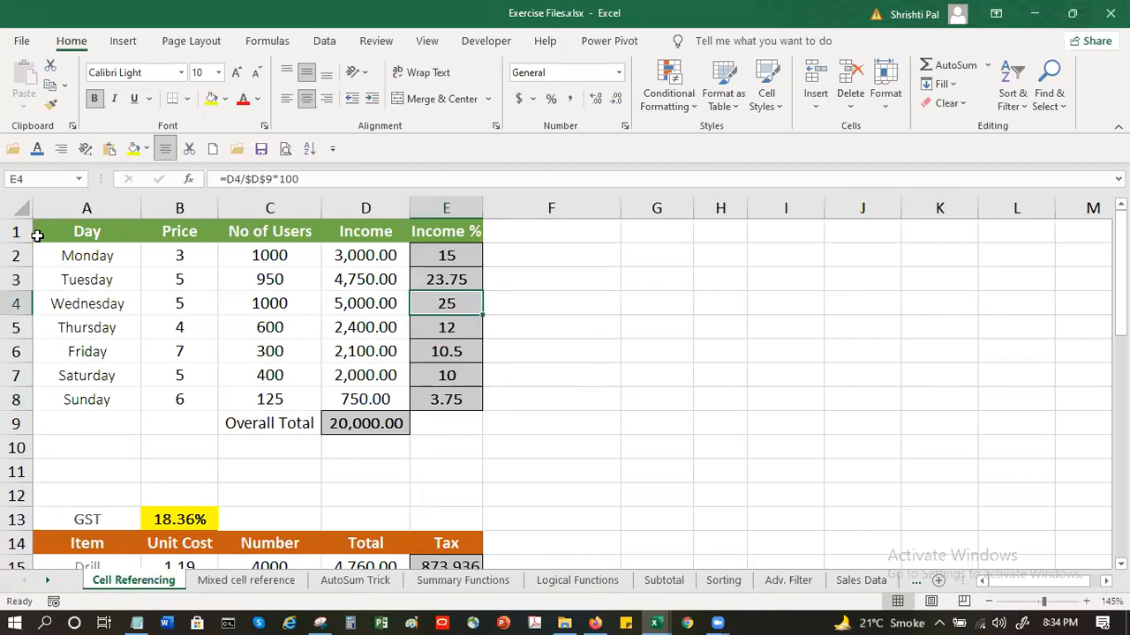
click(39, 231)
drag(66, 228, 494, 232)
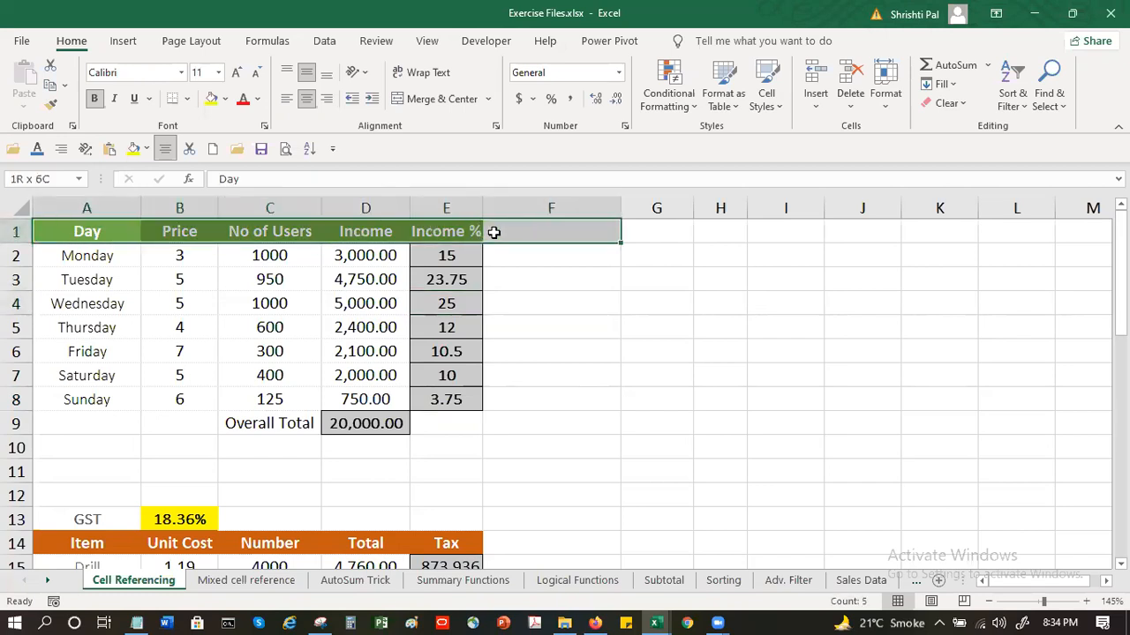
click(816, 75)
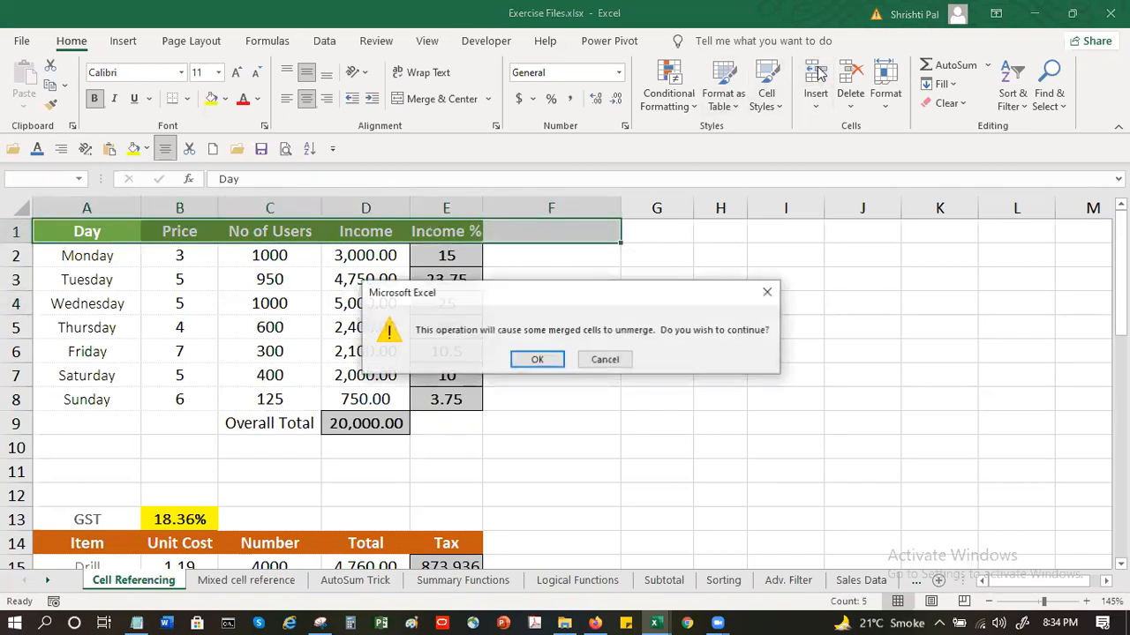
click(623, 357)
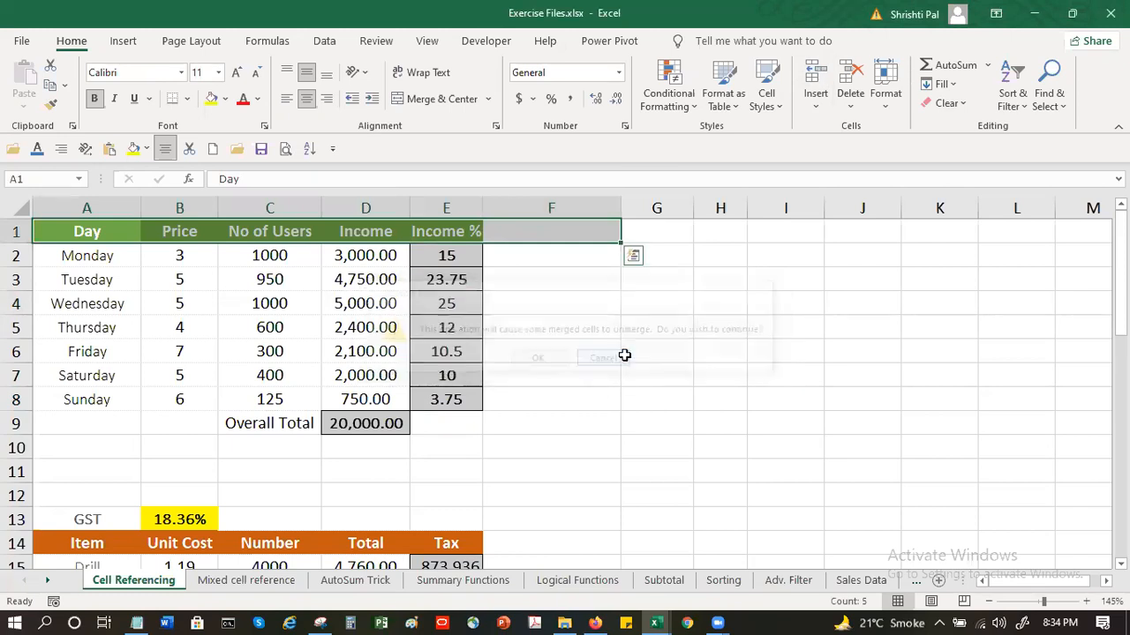
Insert two blank rows above the Day table's header row and select cell A2 for a title
click(16, 231)
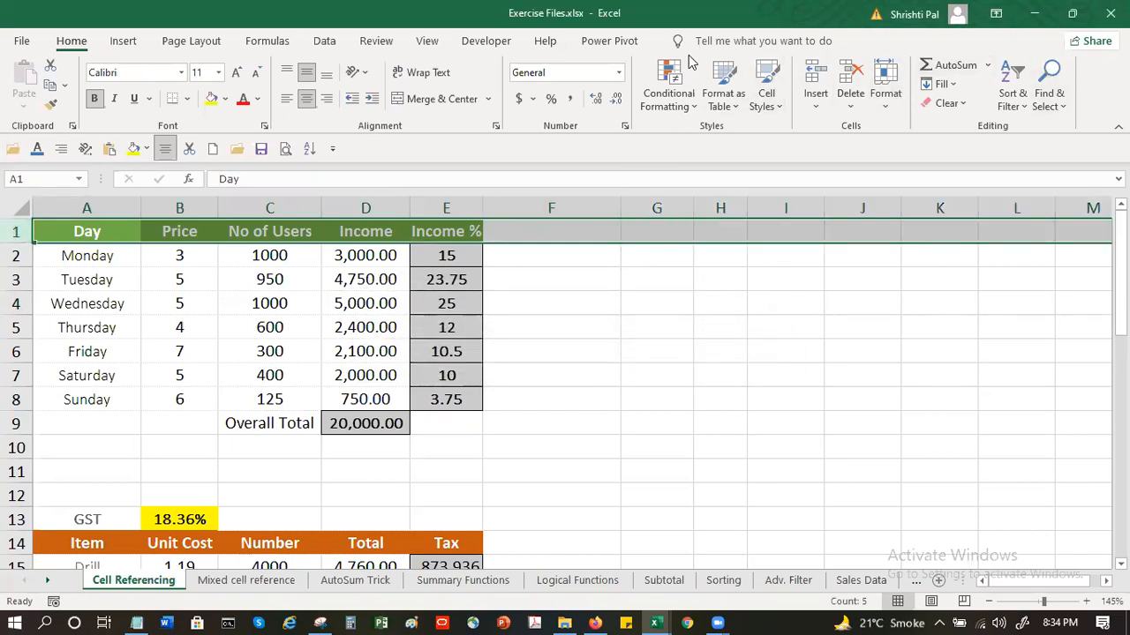
click(815, 78)
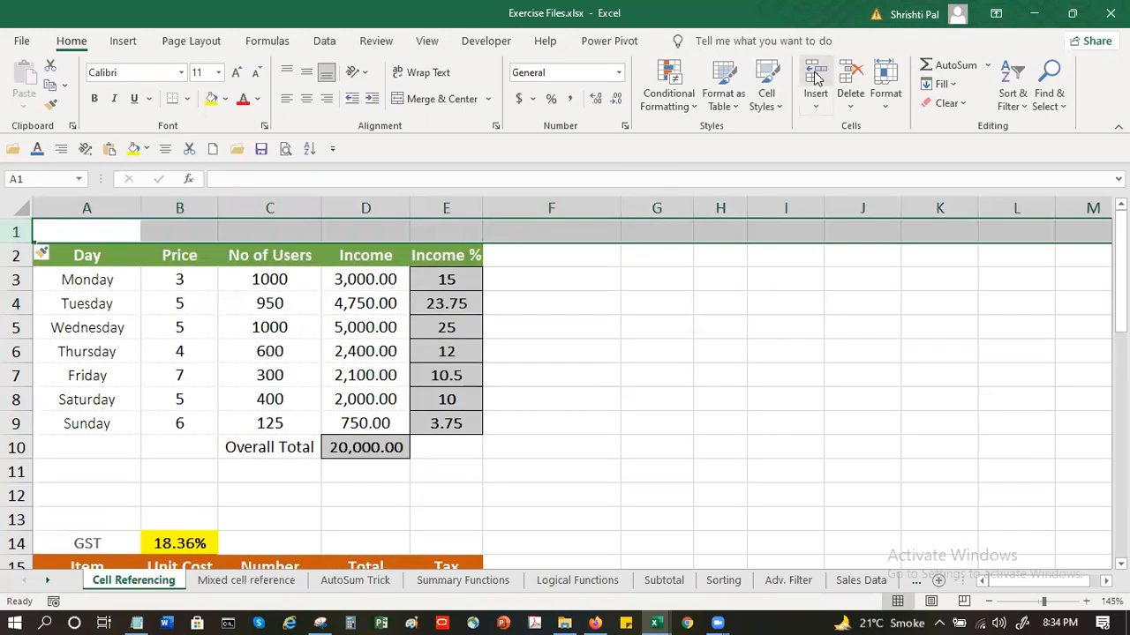
click(815, 77)
click(92, 253)
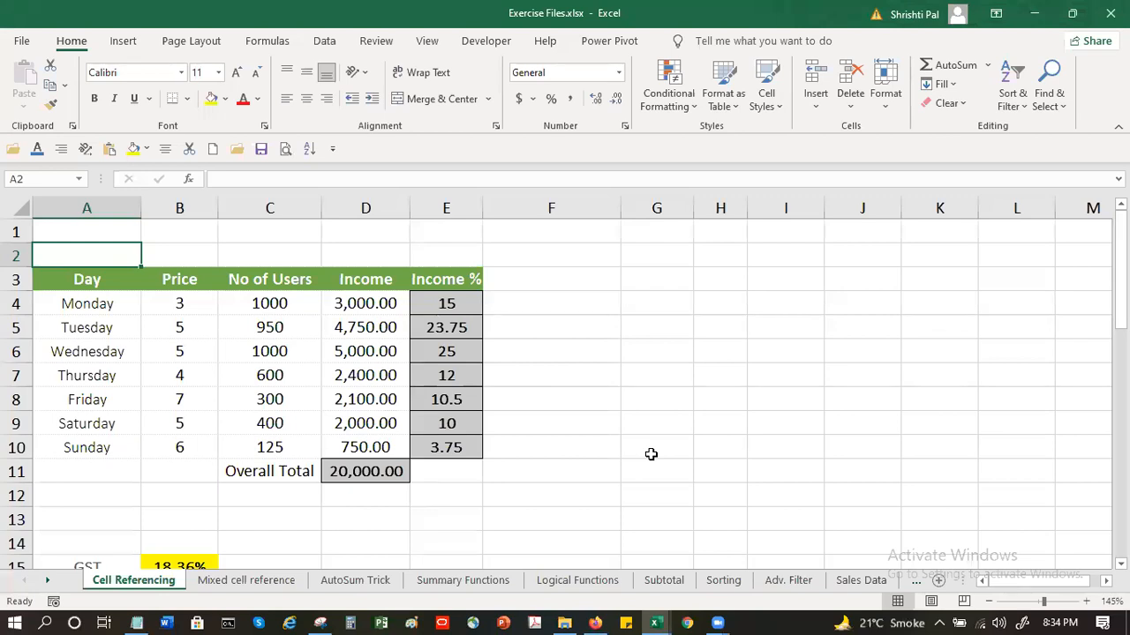
text(In c)
key(BackSpace)
key(BackSpace)
key(BackSpace)
key(BackSpace)
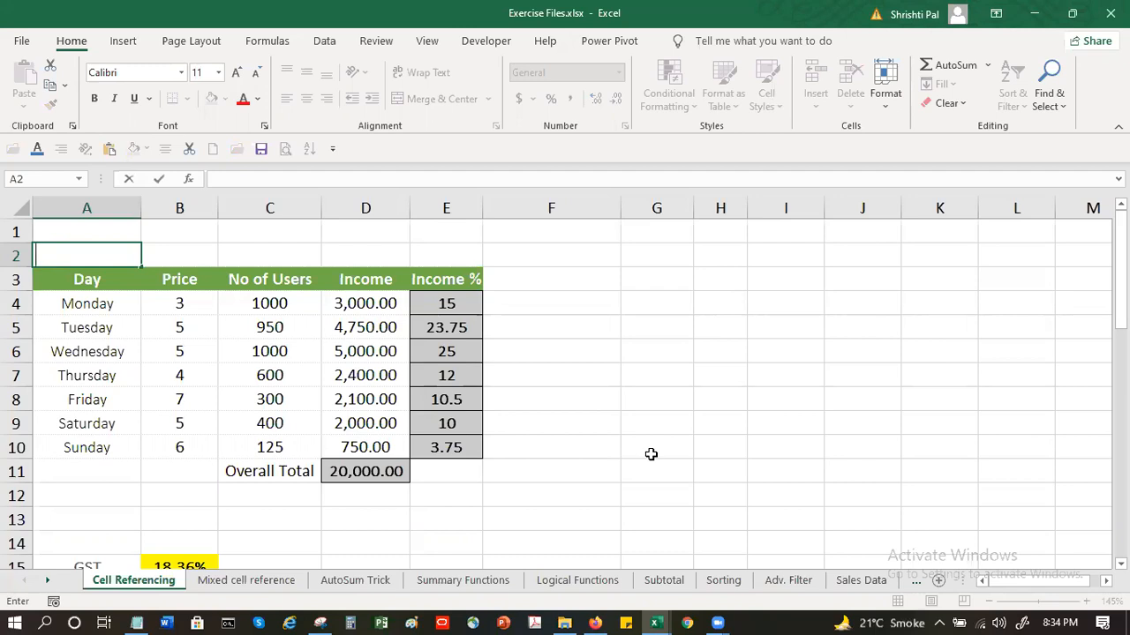
text(User)
key(BackSpace)
key(BackSpace)
key(BackSpace)
key(BackSpace)
Enter the title "Weekly User Income" in A2 above the Day table
text(Weekl)
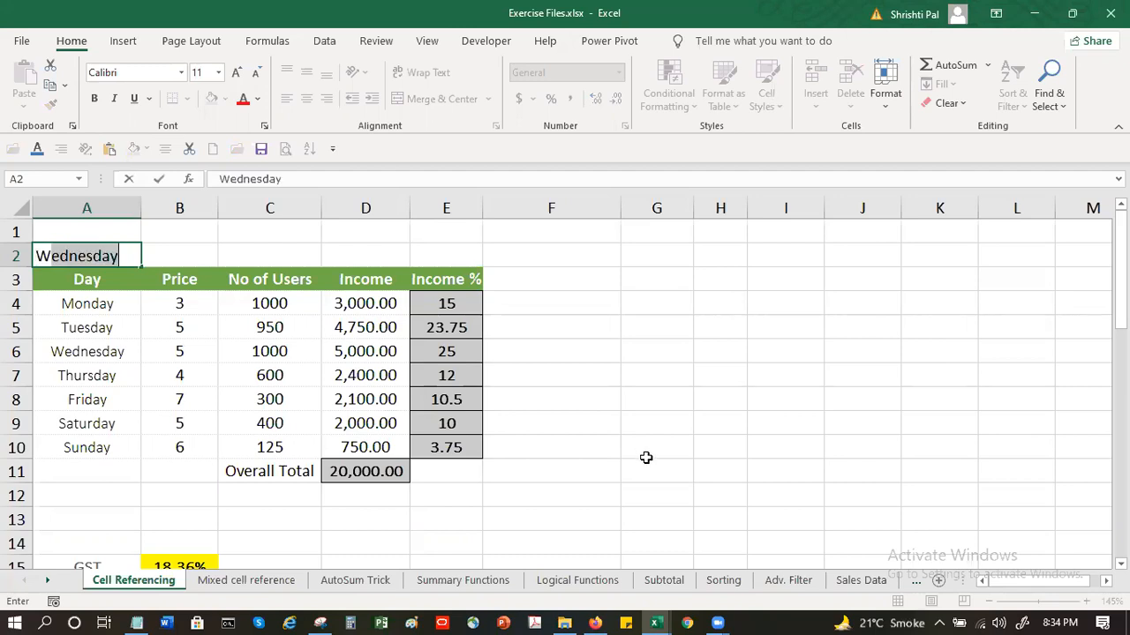
text(y U)
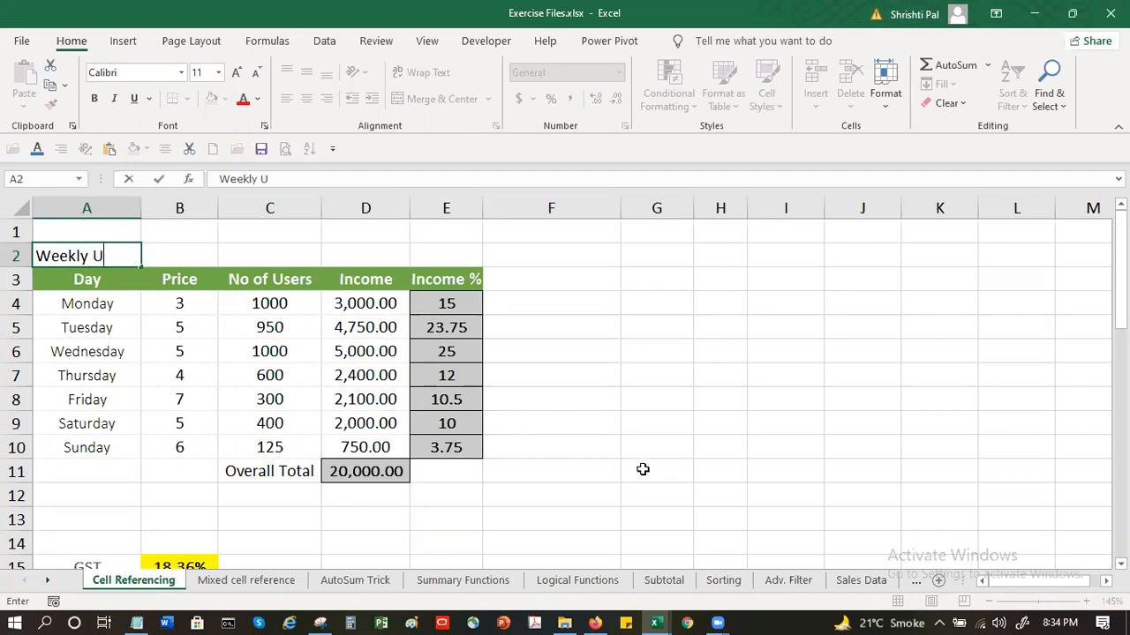
text(ser Income)
key(Return)
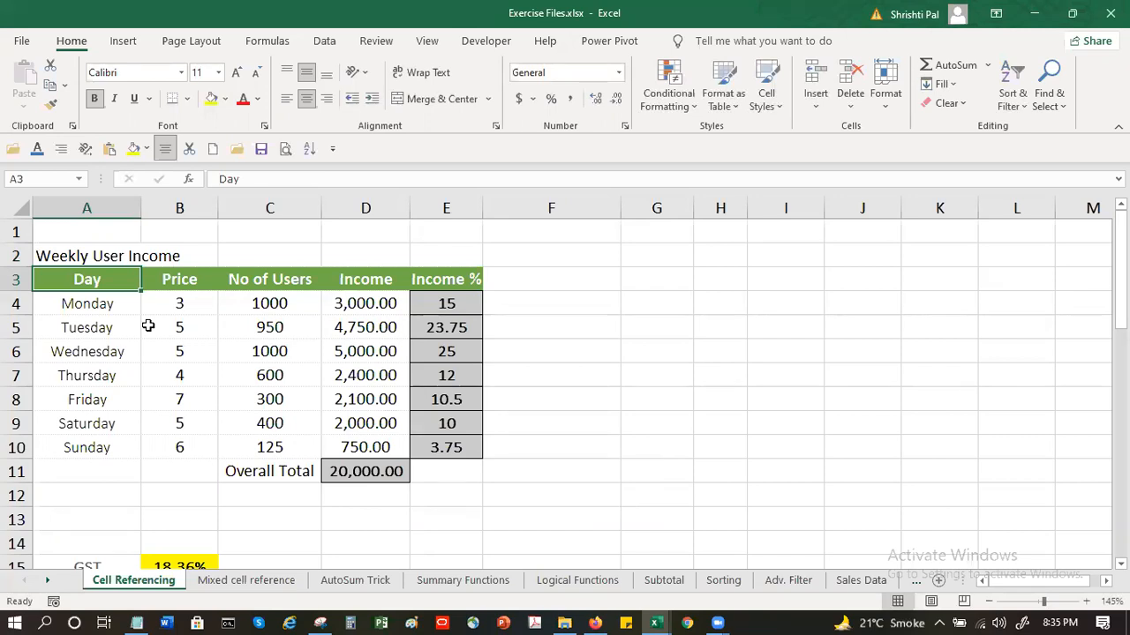
Merge and center the Weekly User Income title across A2:E2
click(59, 252)
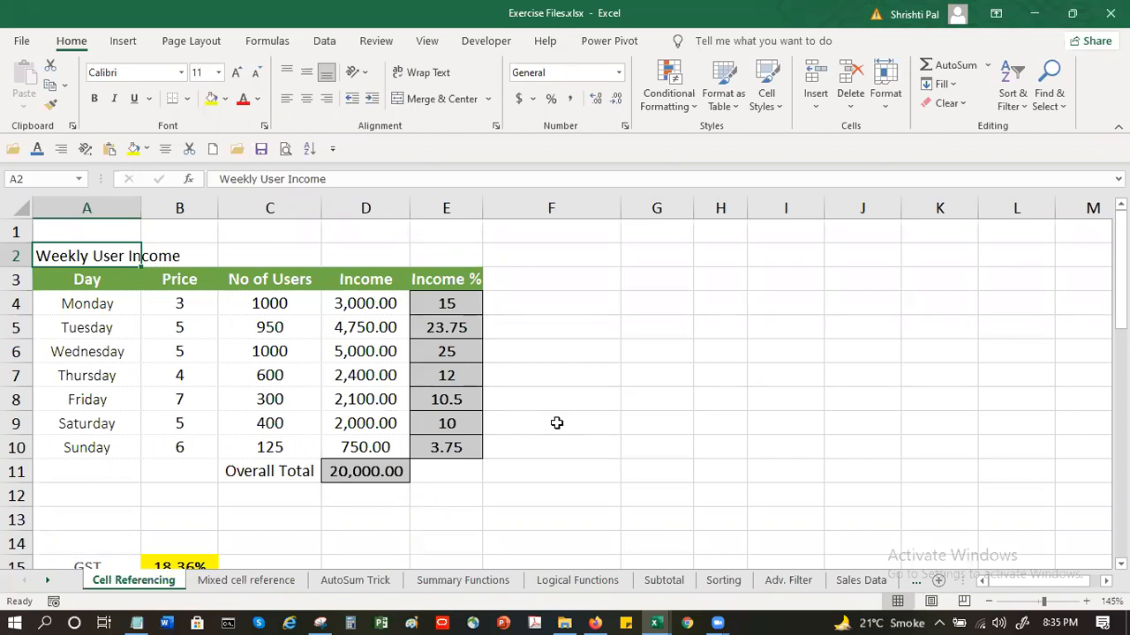
shift+click(453, 257)
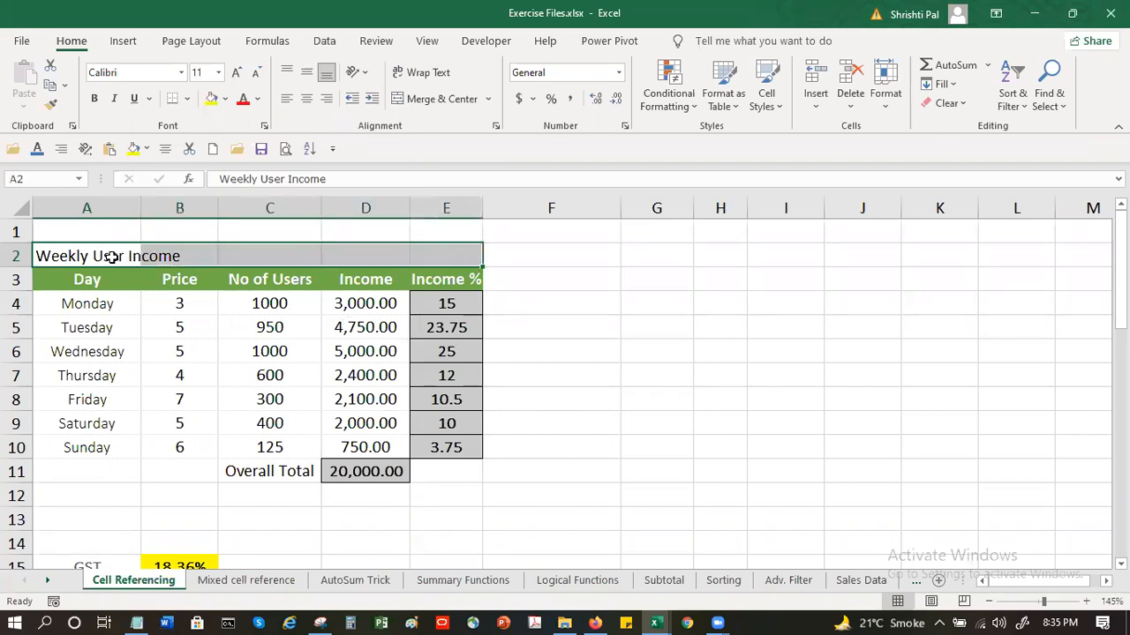
click(441, 102)
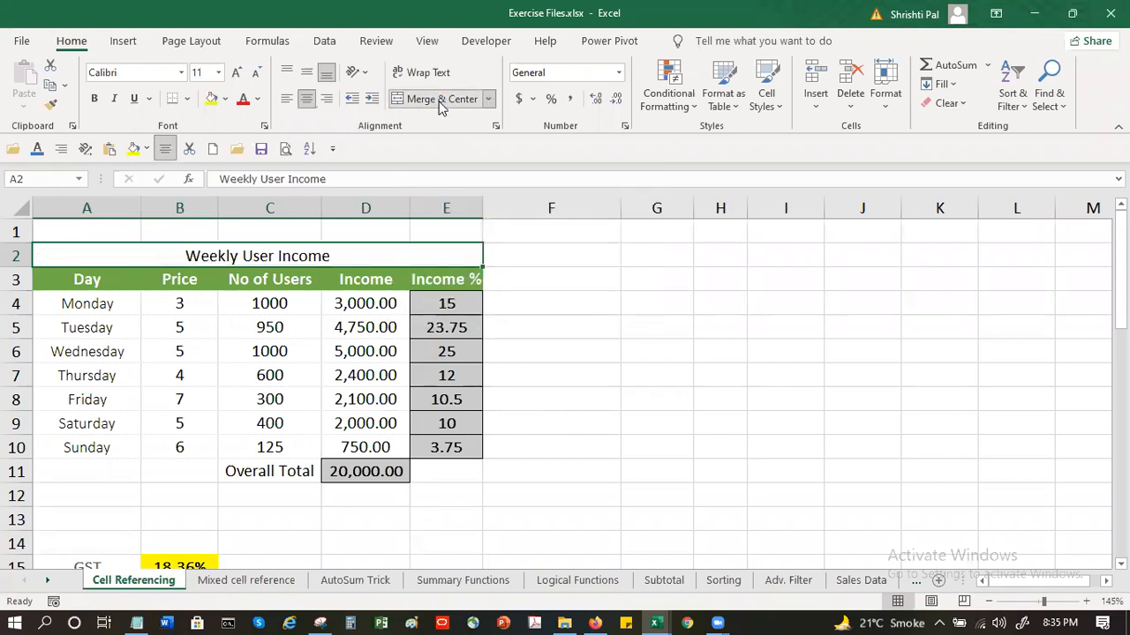
Try inserting a blank column before No of Users beneath the merged title, and undo the insertion
click(286, 207)
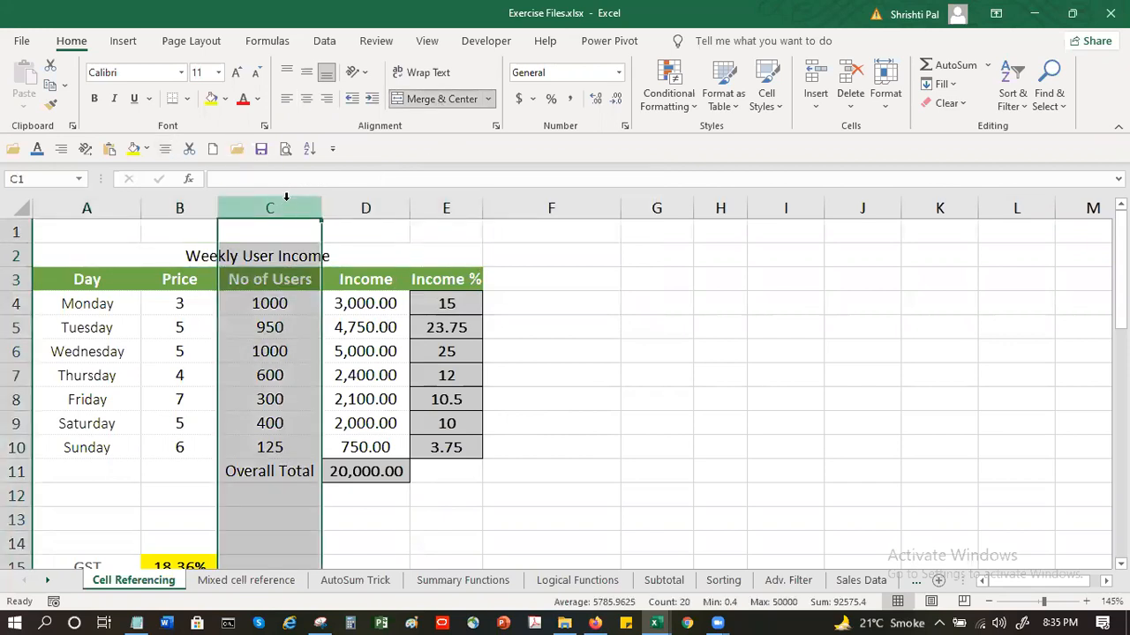
click(816, 78)
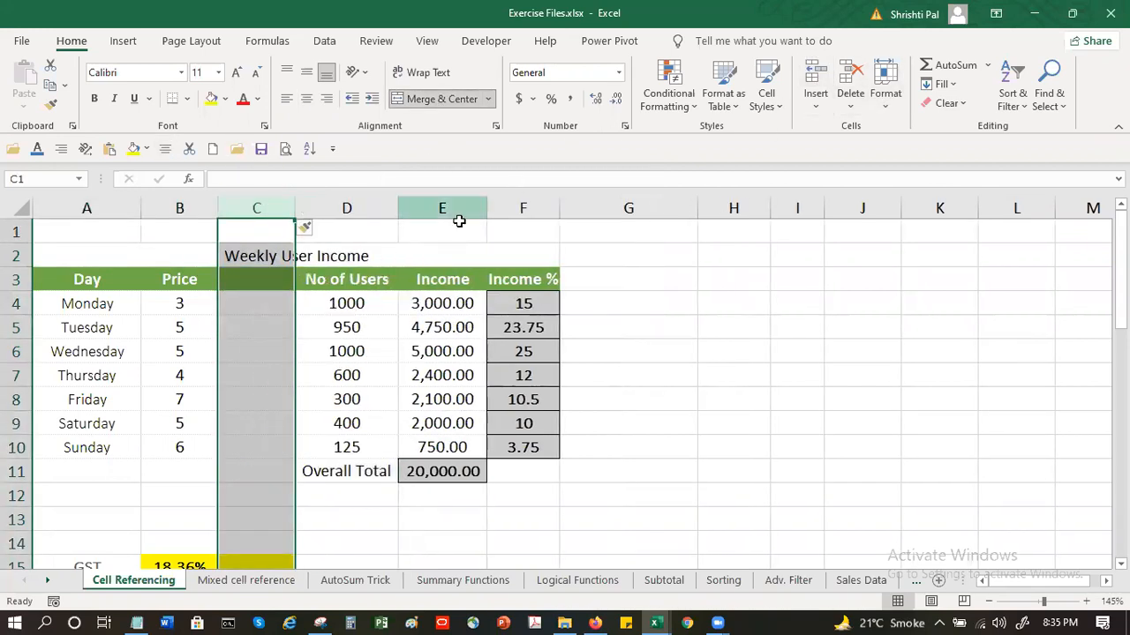
click(247, 317)
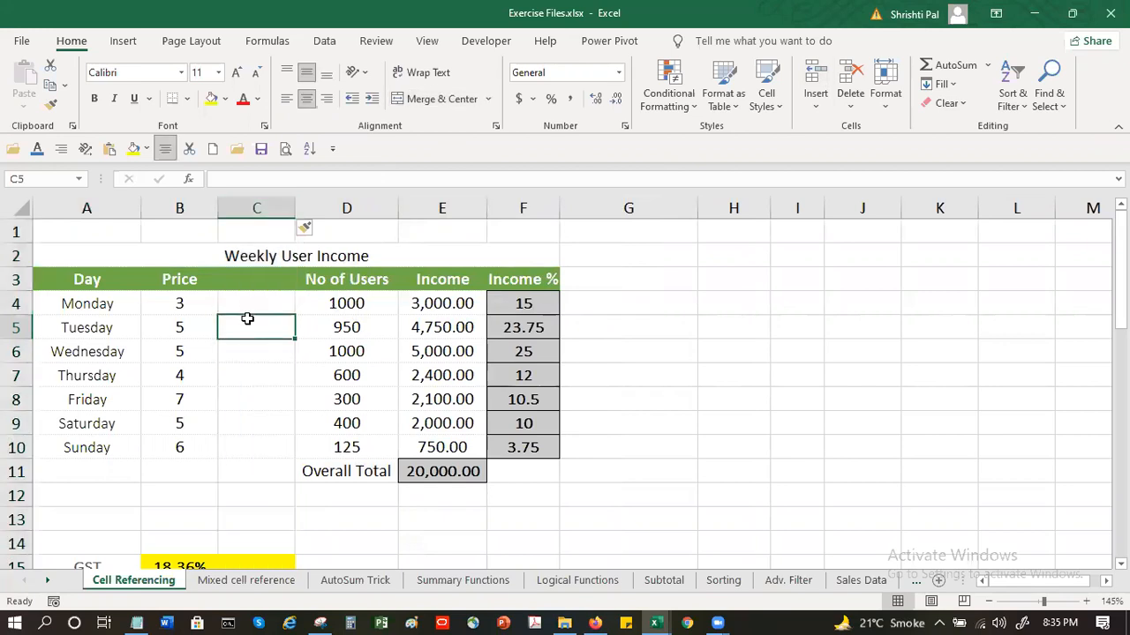
key(ctrl+z)
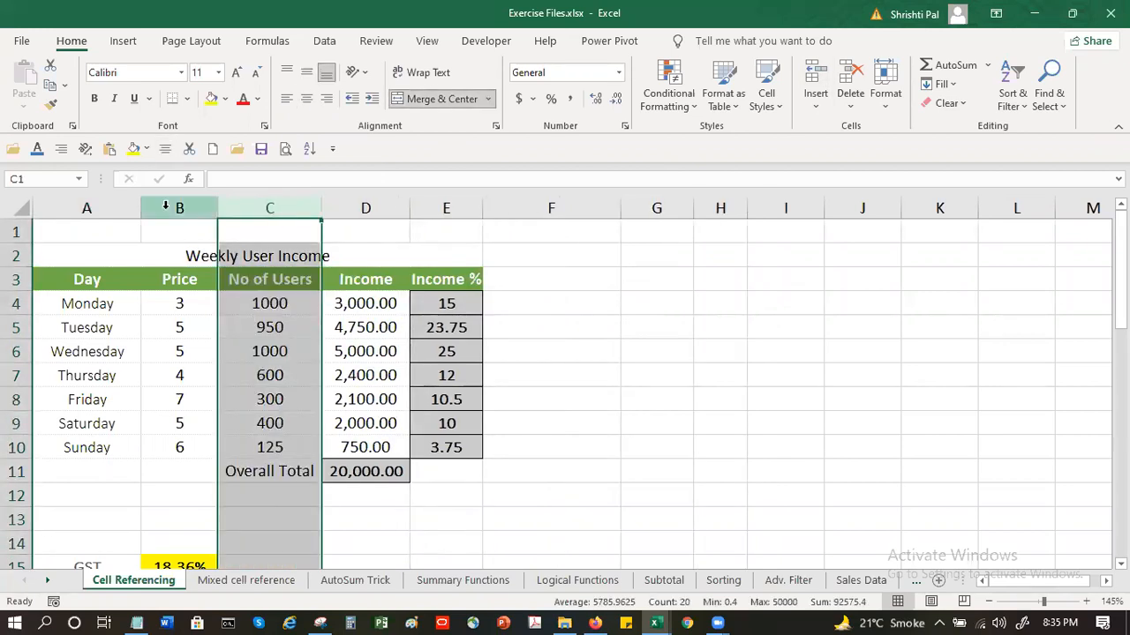
Unmerge the Weekly User Income title cells A2:E2
click(206, 255)
click(433, 99)
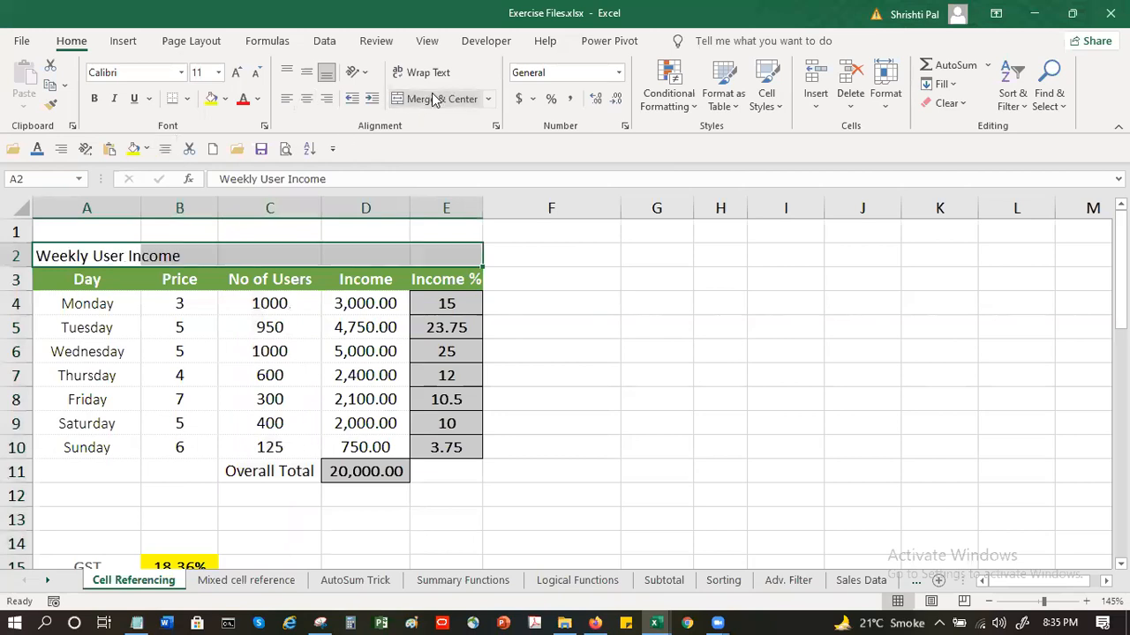
Try centering the Weekly User Income title over the table by adding leading spaces to the text in A2
click(217, 178)
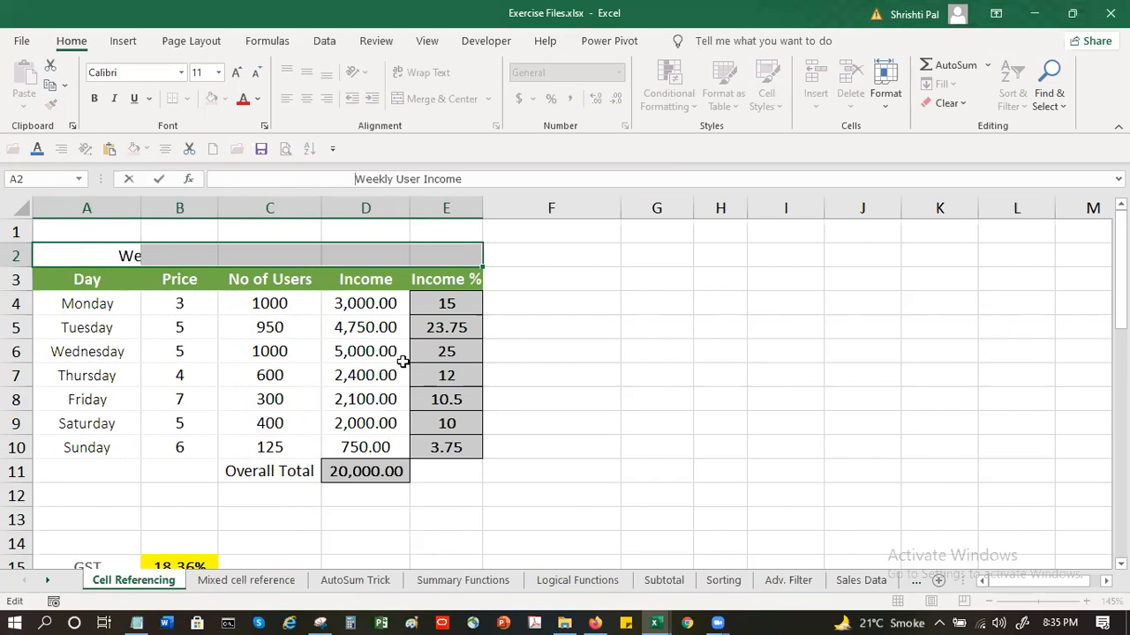
key(Return)
click(746, 363)
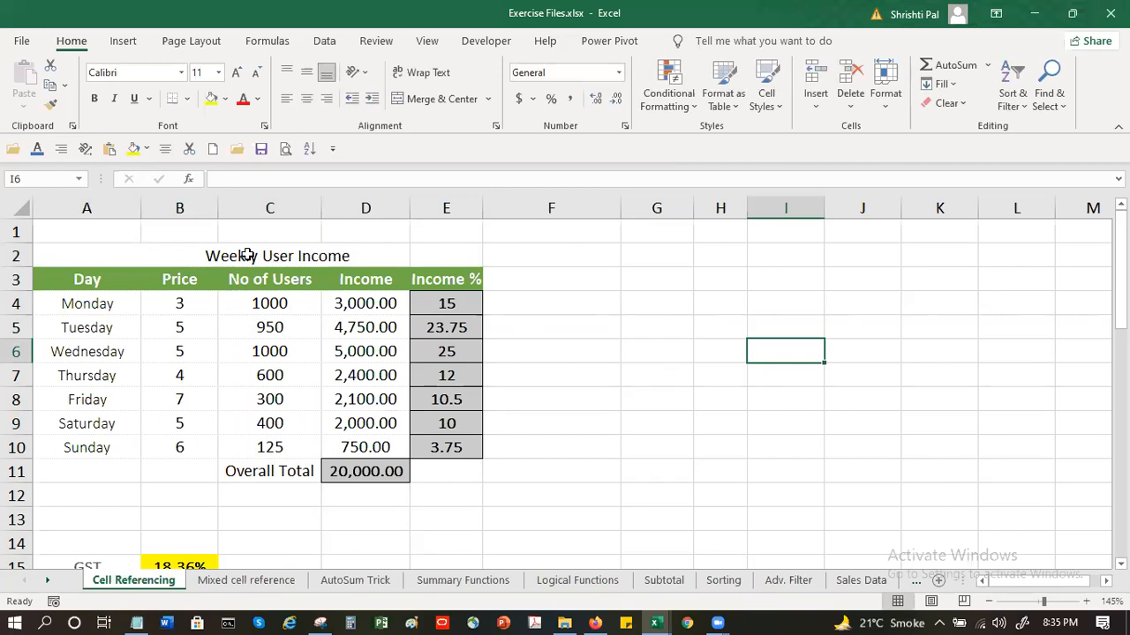
Try inserting a blank column before No of Users beneath the space-padded title, and undo the insertion and the padding
click(176, 248)
click(270, 208)
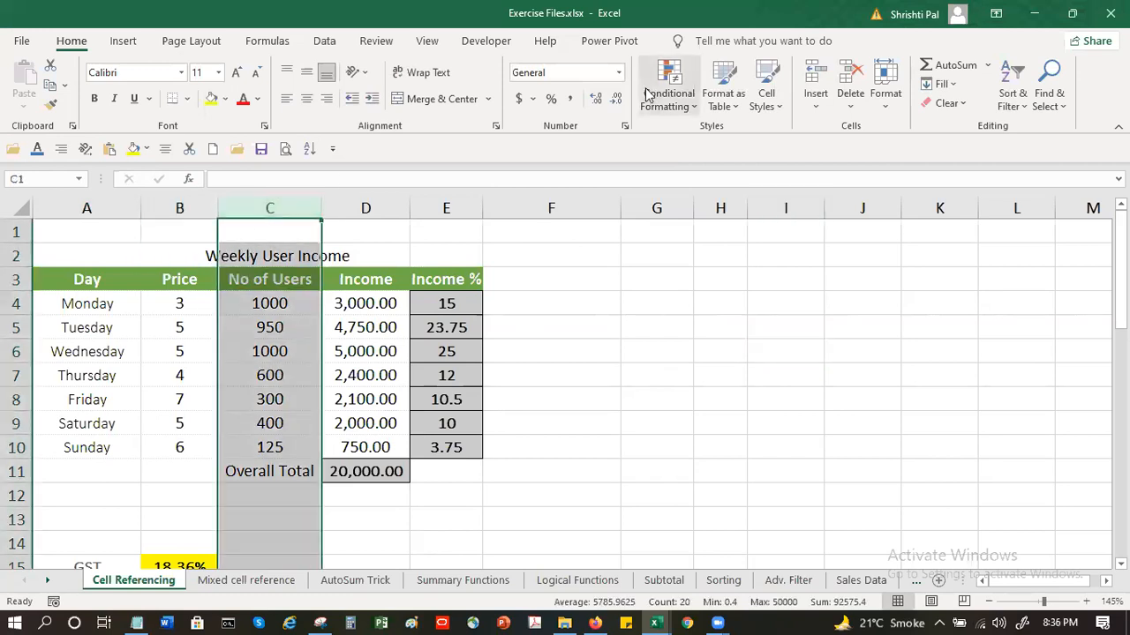
click(815, 77)
click(335, 423)
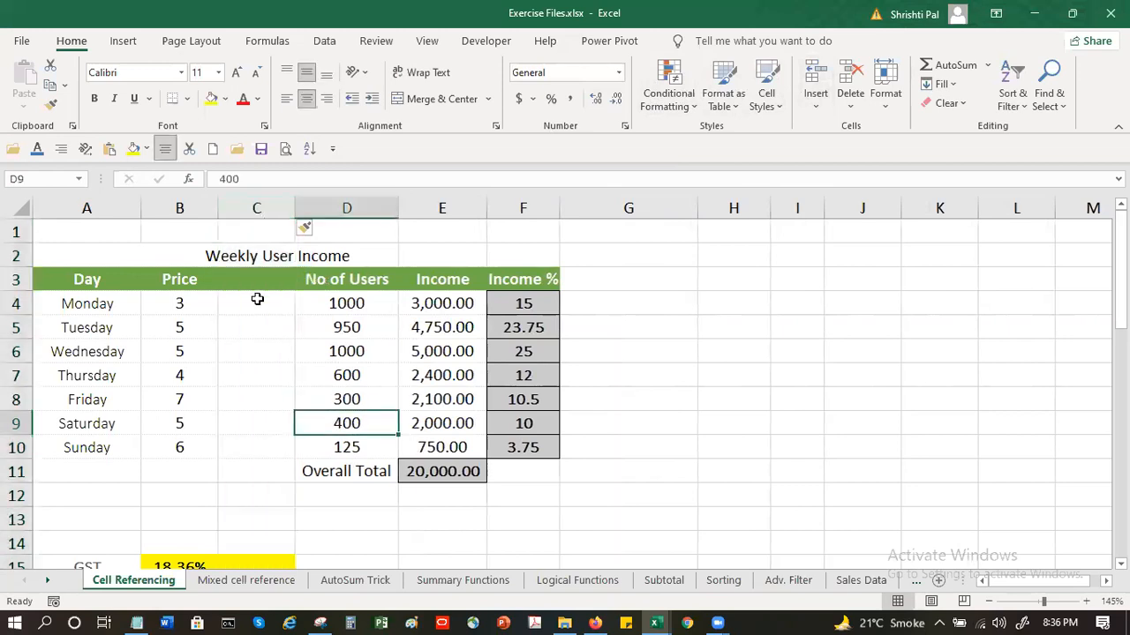
click(144, 254)
click(107, 250)
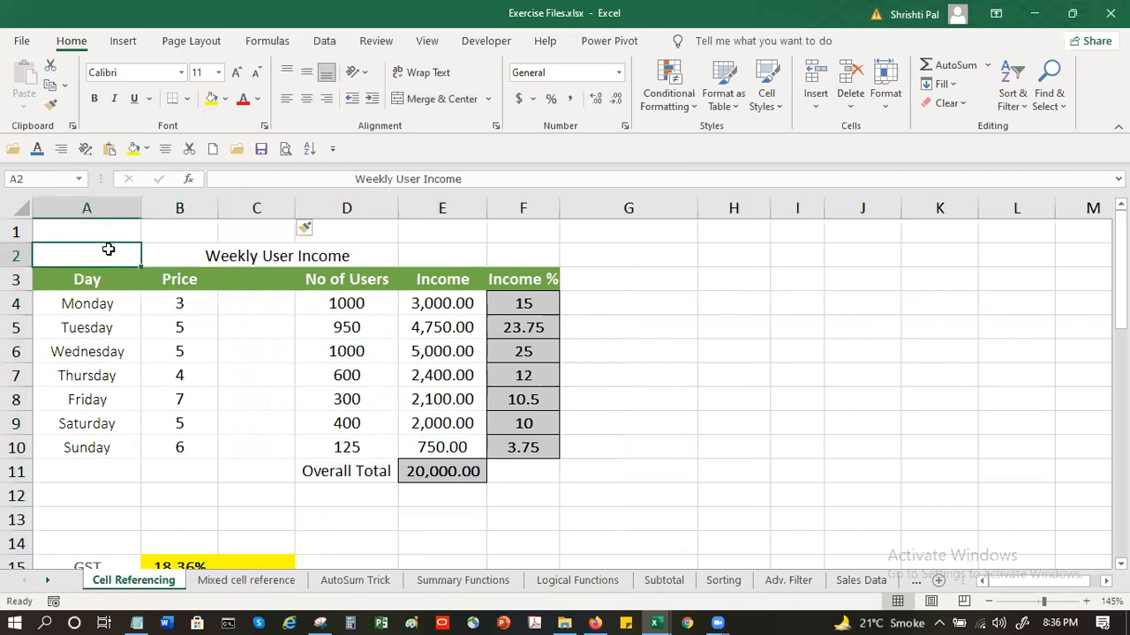
key(ctrl+z)
key(ctrl+z)
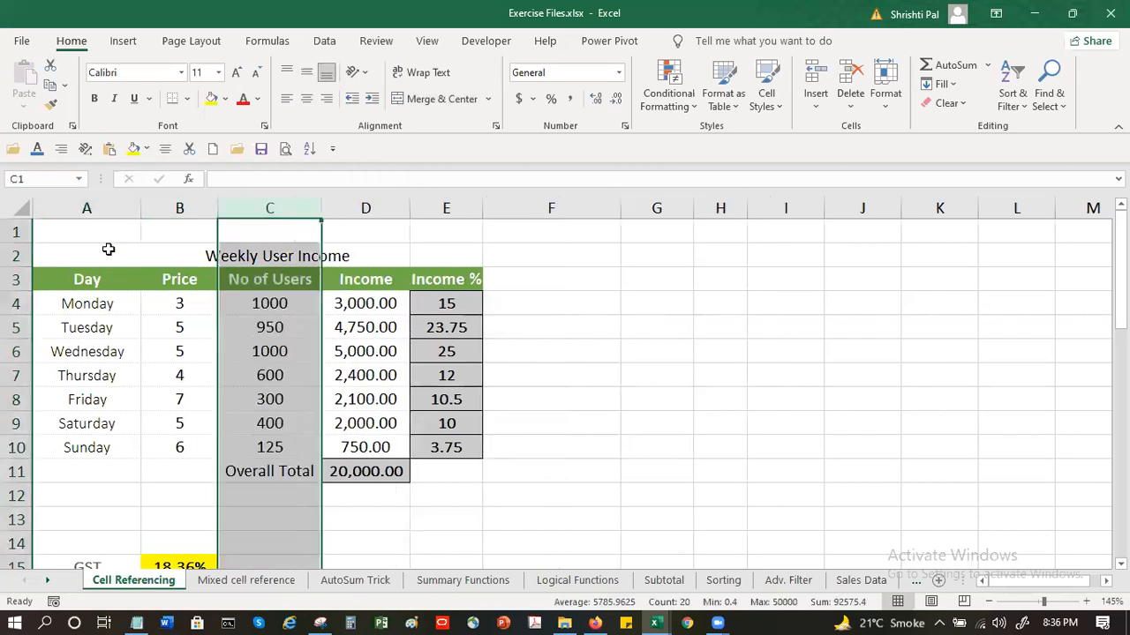
Merge and center the Weekly User Income title across A2:E2 again
click(452, 101)
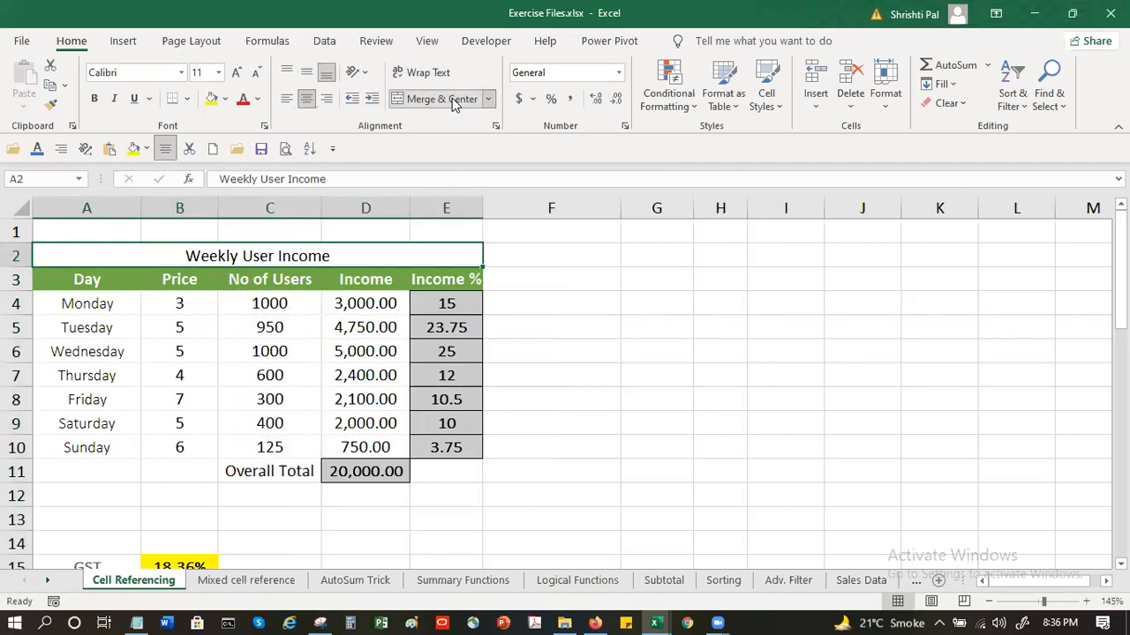
click(535, 473)
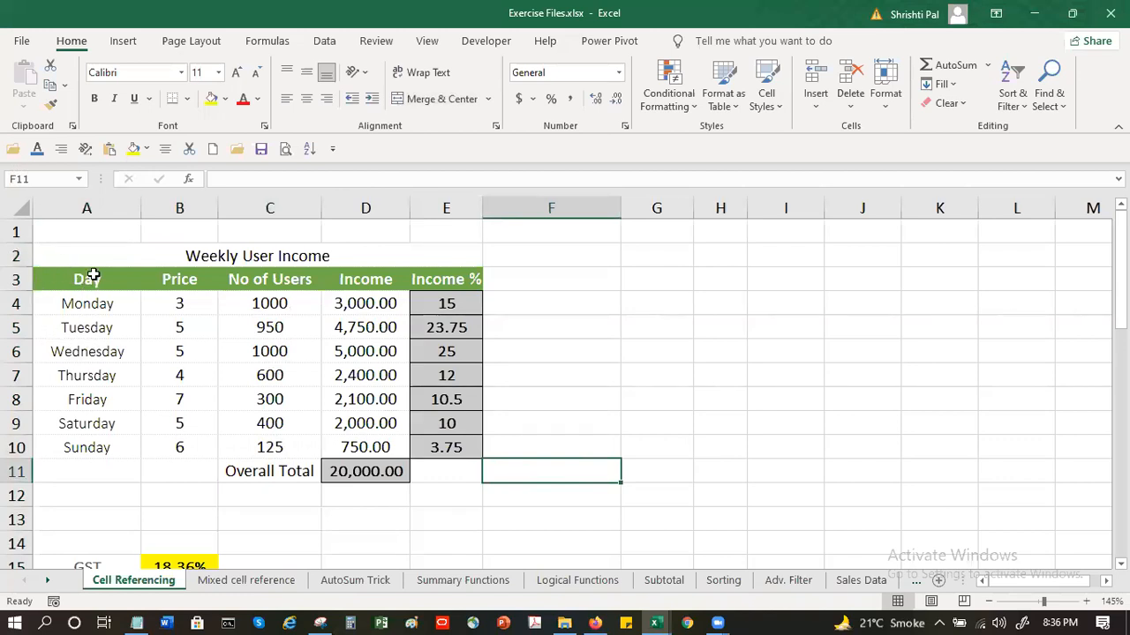
Insert a blank column before the Day column
click(91, 207)
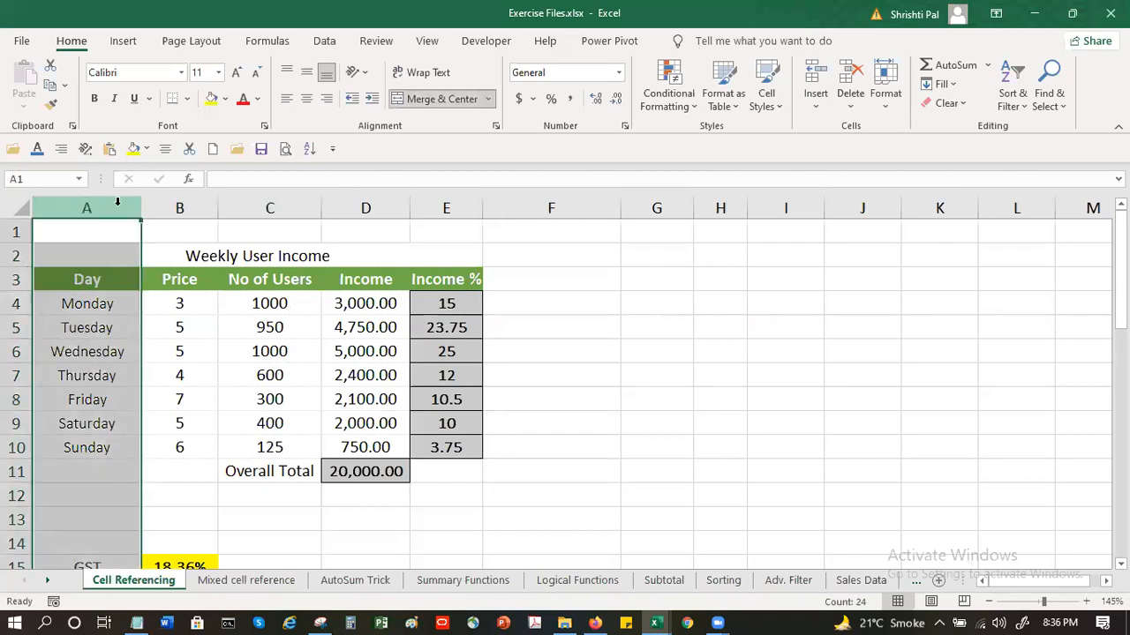
click(815, 75)
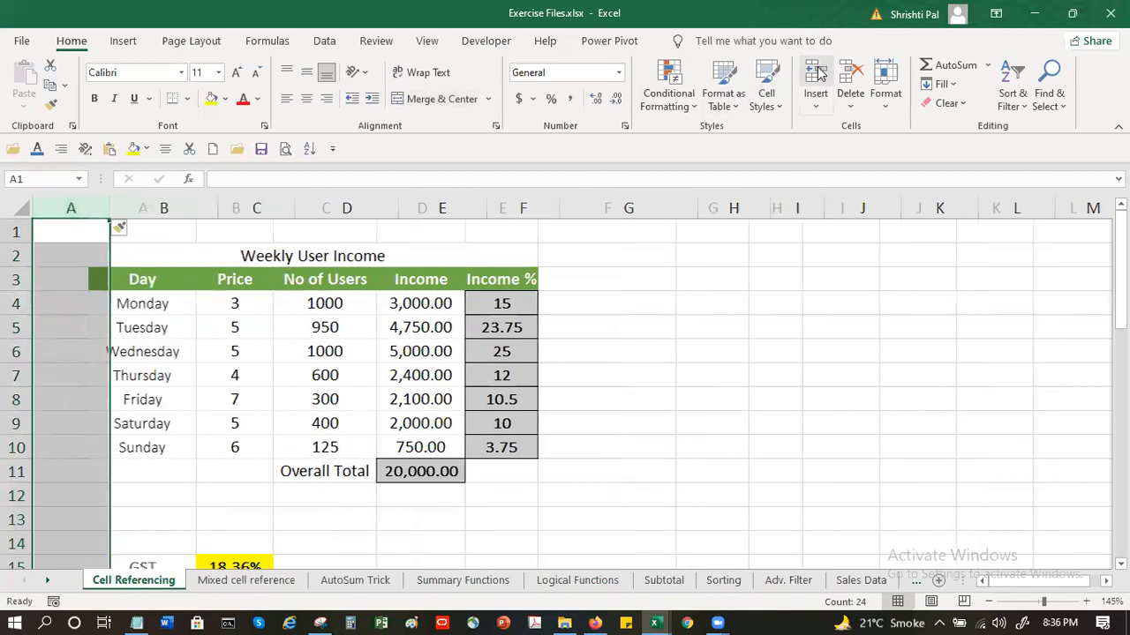
click(64, 303)
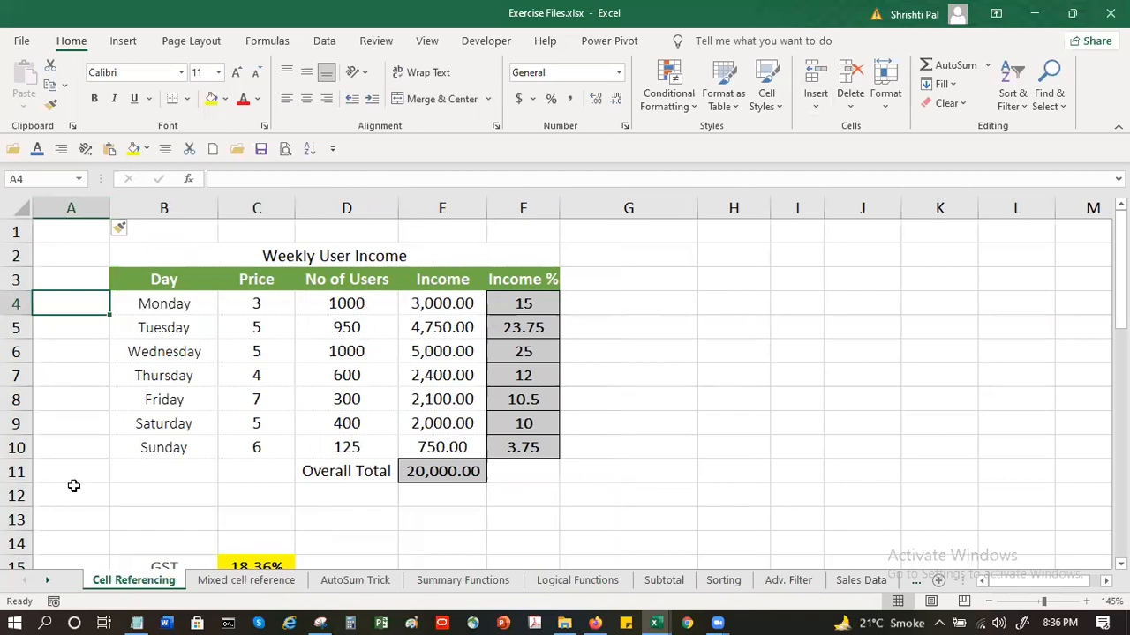
Clear the Day heading from B3 and enter "Day" in A4 beside Monday
click(159, 280)
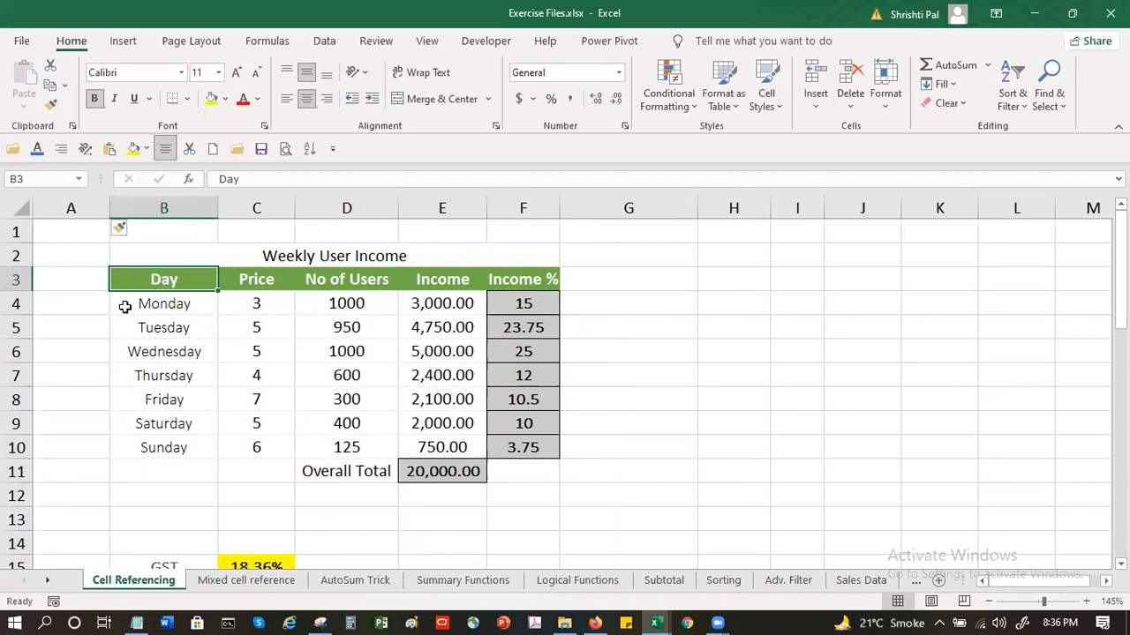
click(74, 304)
drag(74, 304, 70, 450)
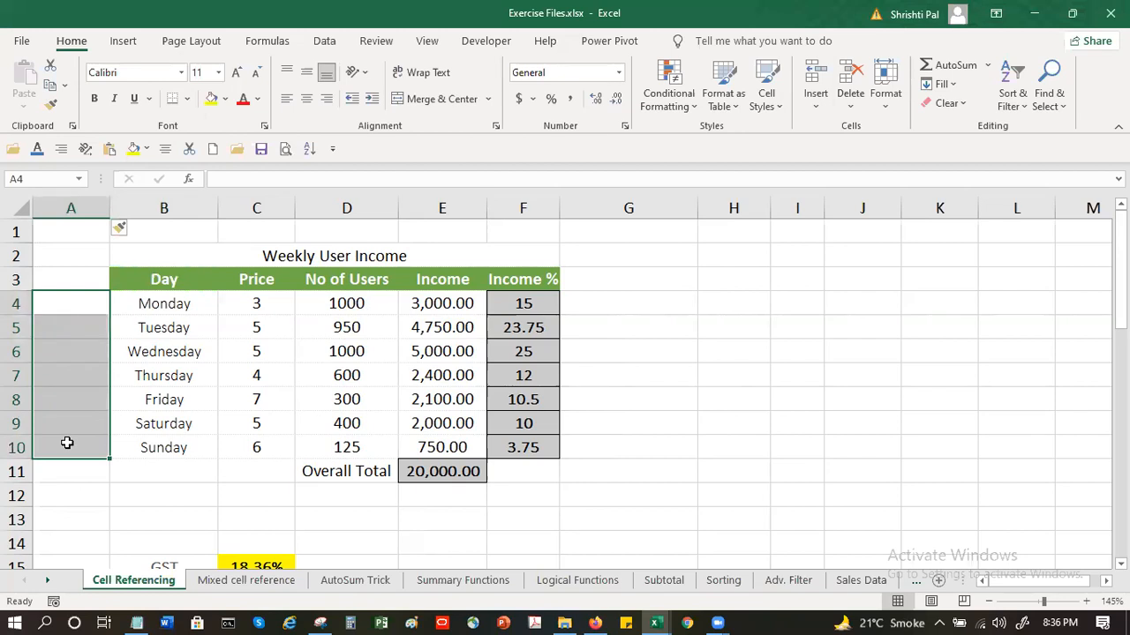
click(164, 281)
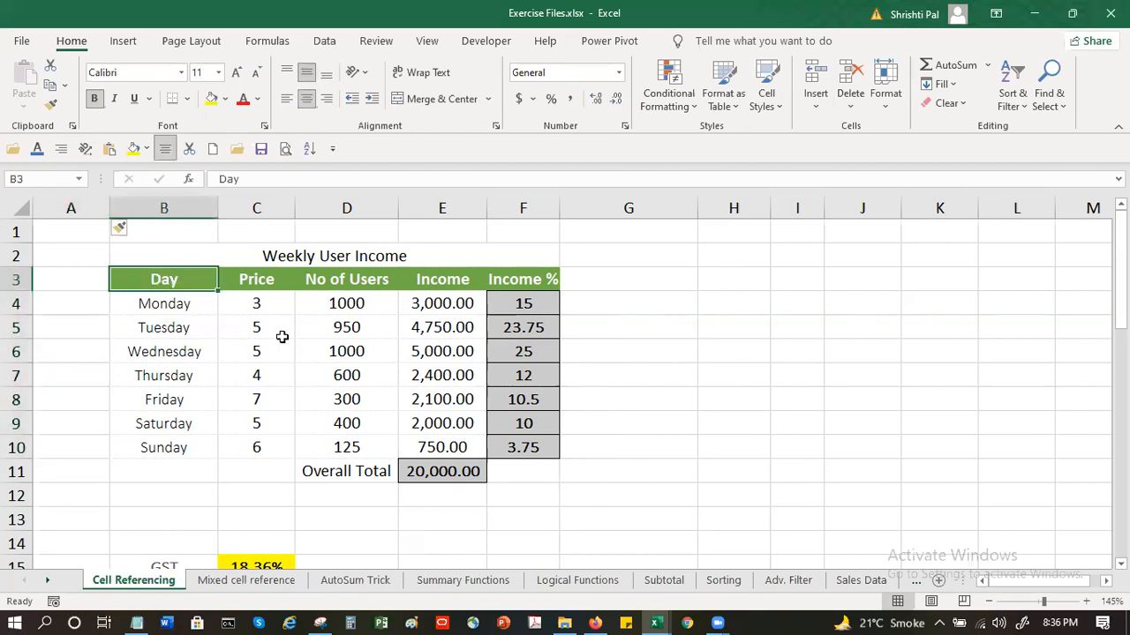
key(BackSpace)
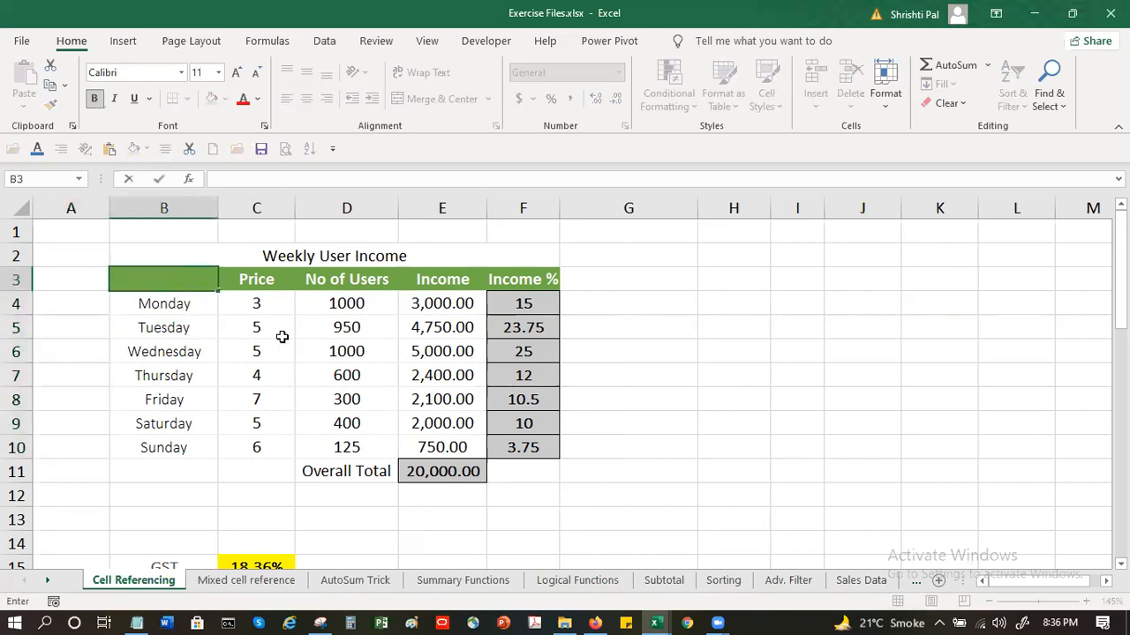
click(67, 305)
text(Day)
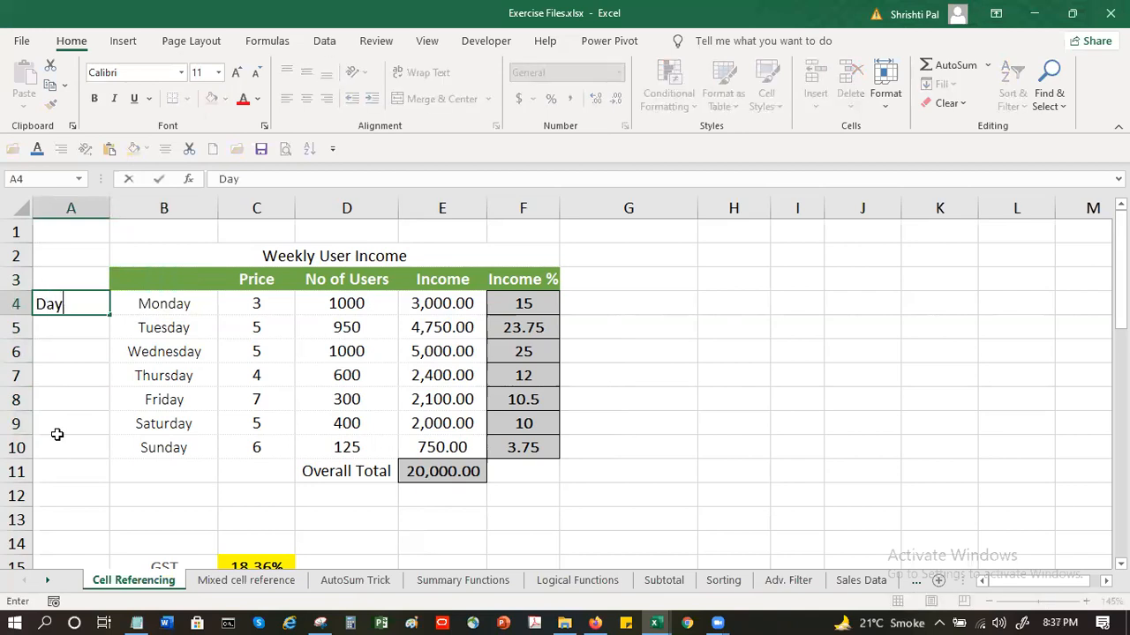
key(Return)
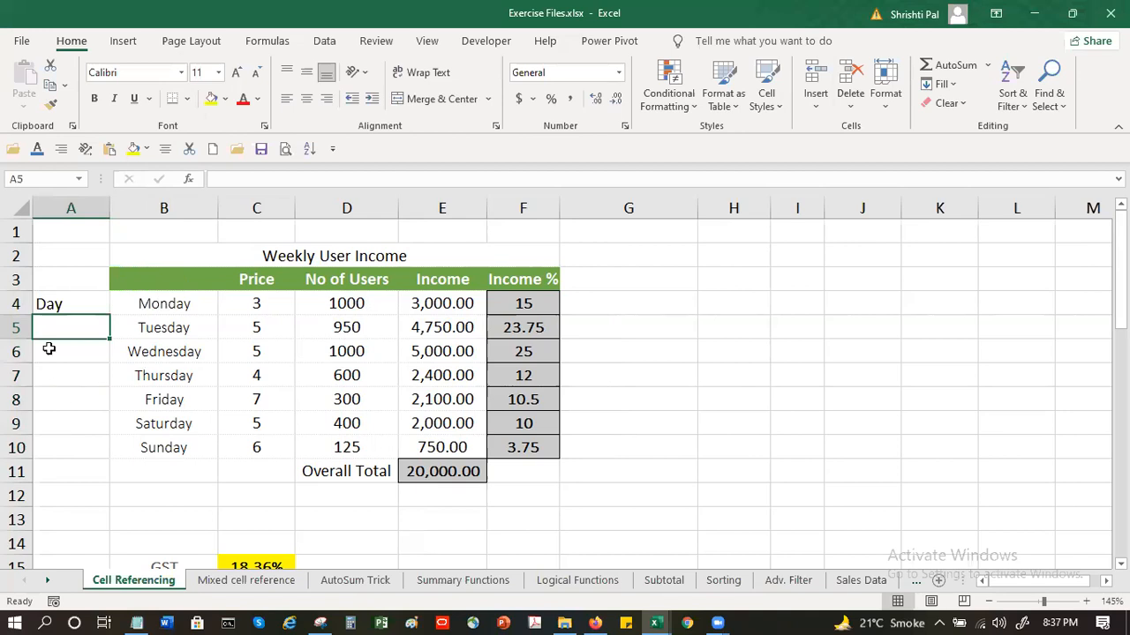
Merge and center A4:A10 and middle-align the Day label vertically
click(76, 302)
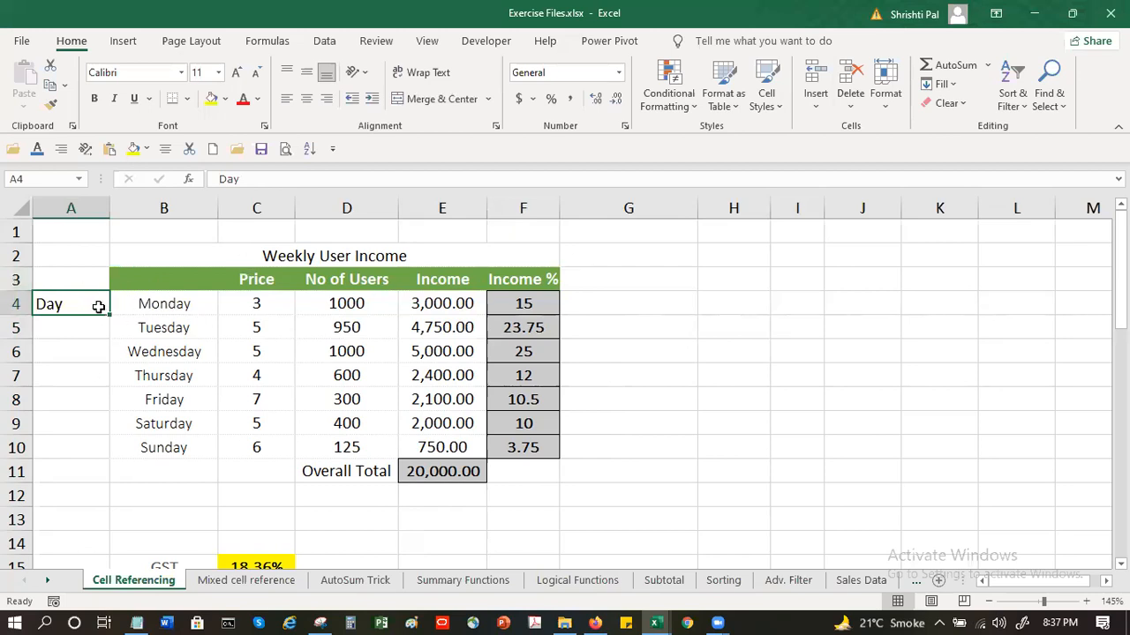
drag(91, 300, 82, 441)
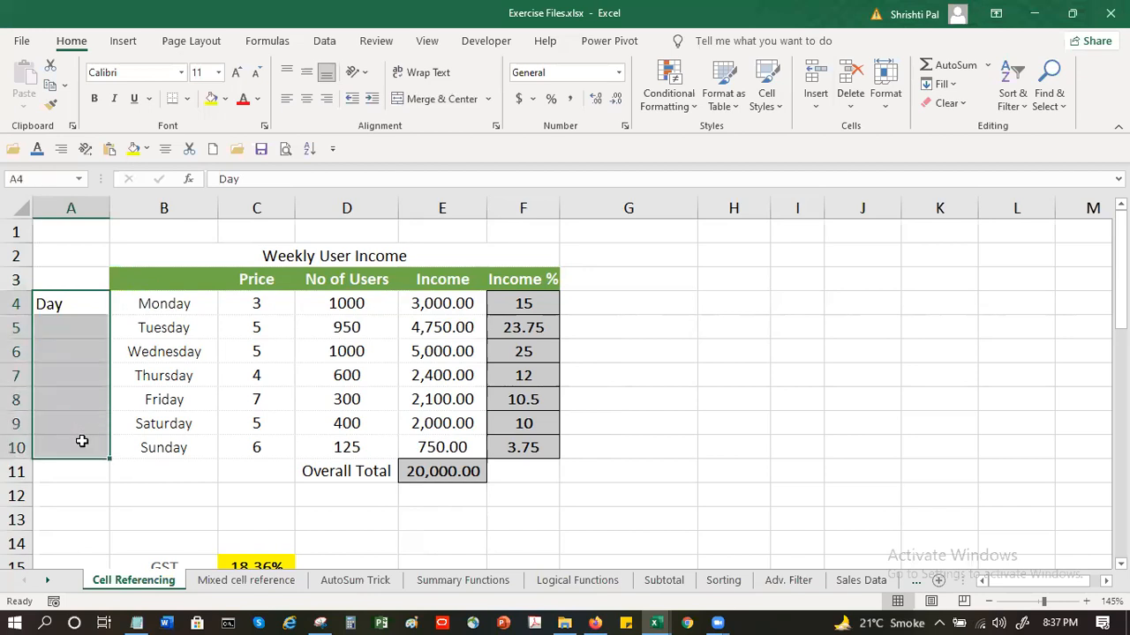
click(433, 100)
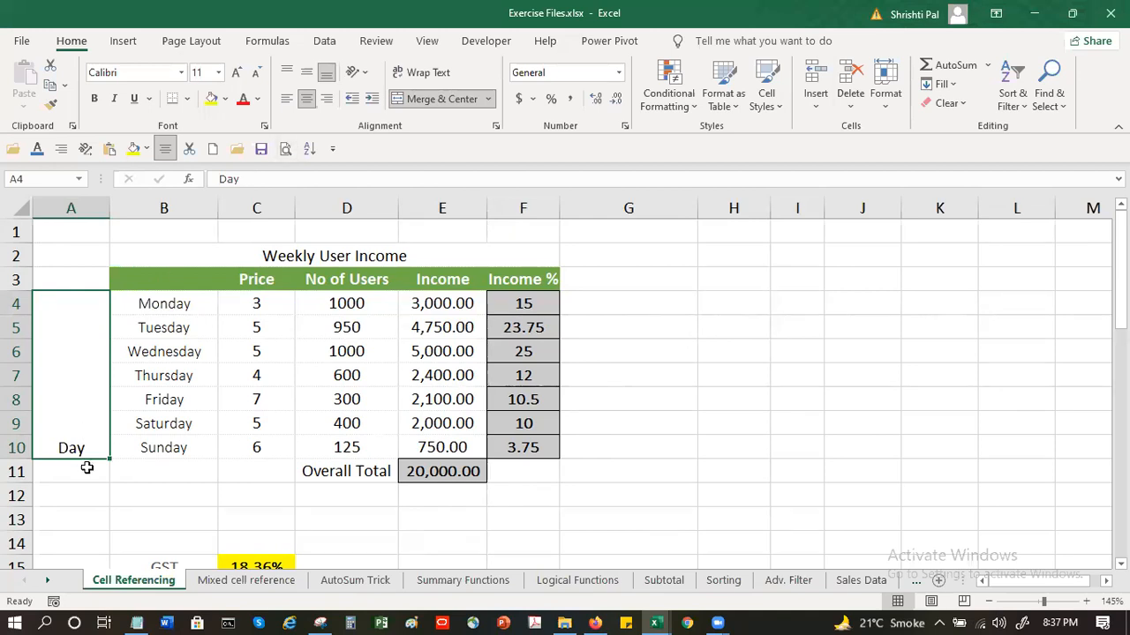
click(307, 78)
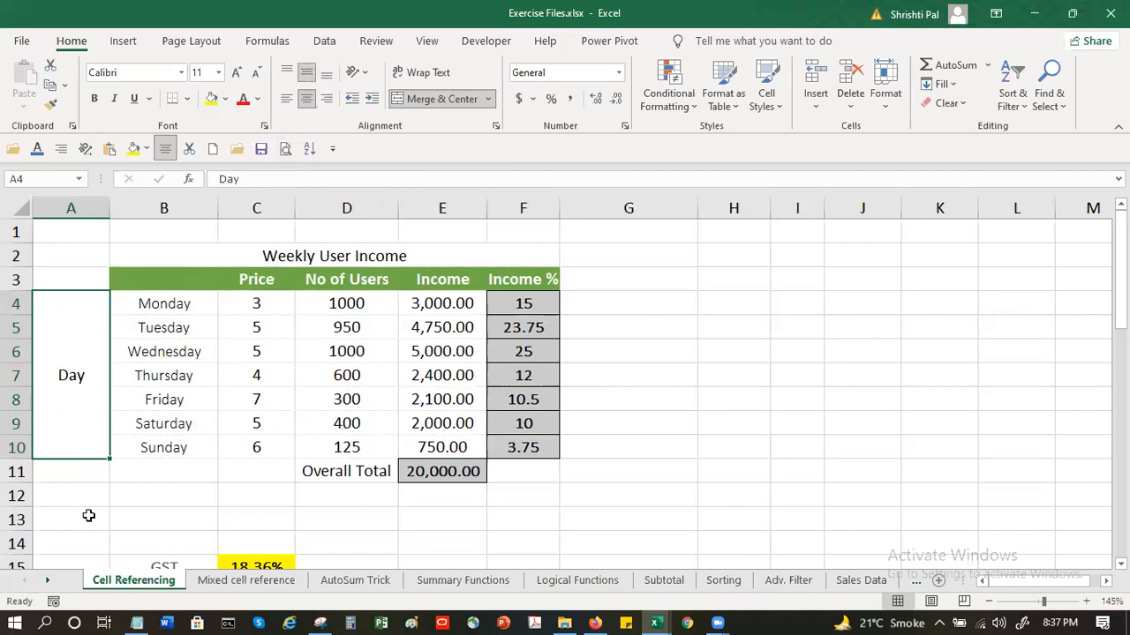
Set the merged Day label's orientation to Vertical Text and autofit the width of column A
click(363, 74)
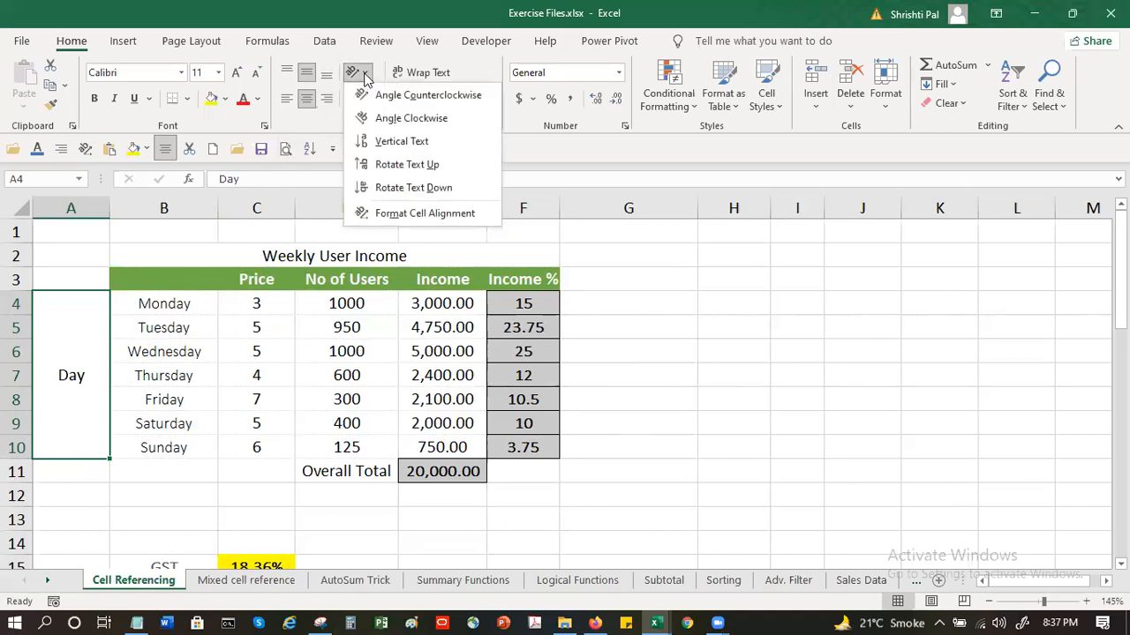
click(397, 140)
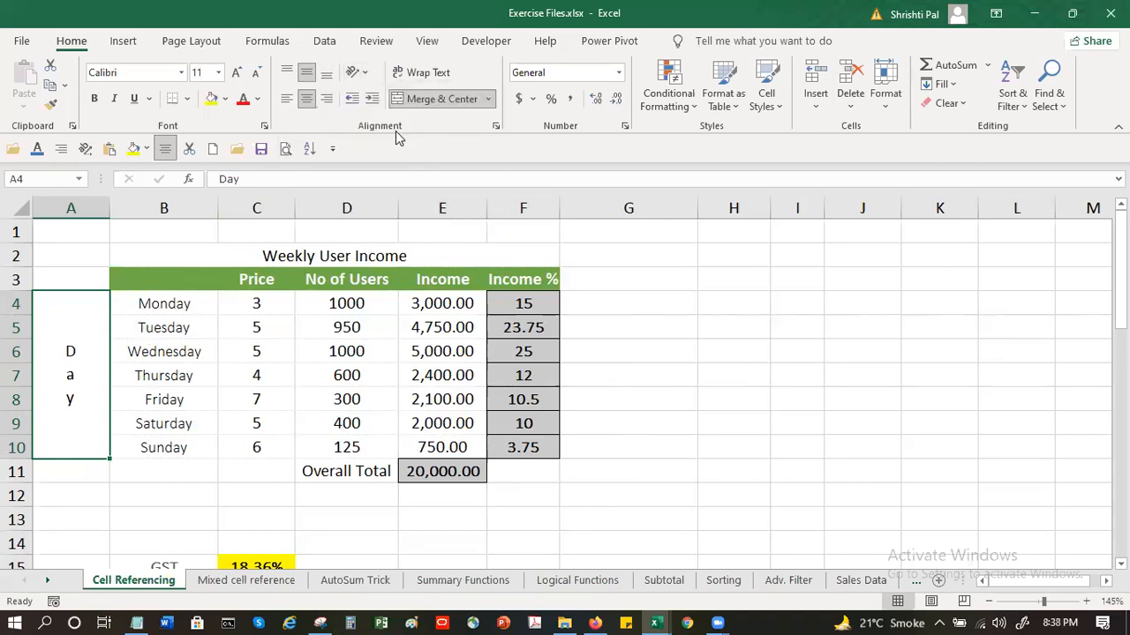
double_click(110, 207)
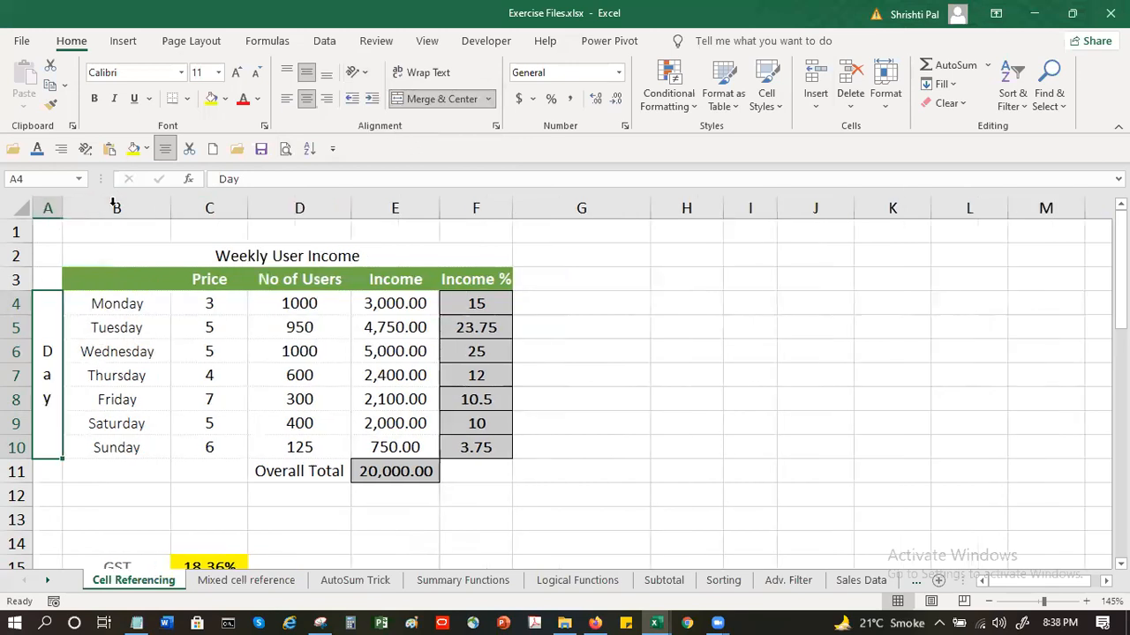
Try Rotate Text Up and Rotate Text Down on the merged Day label, and set its orientation to Angle Clockwise
click(358, 76)
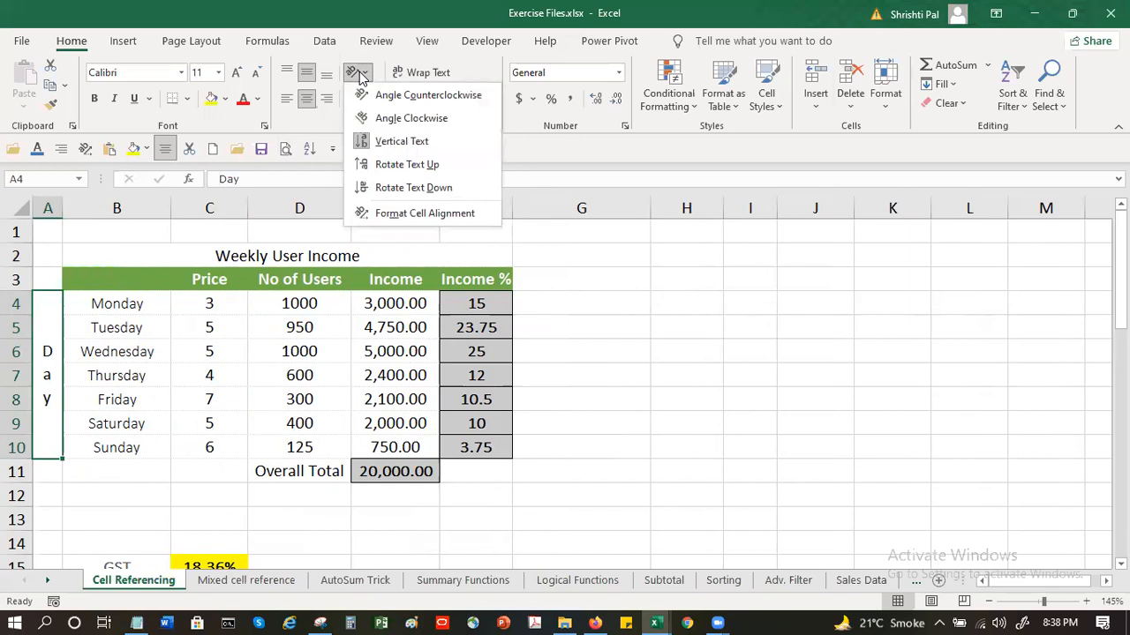
click(403, 166)
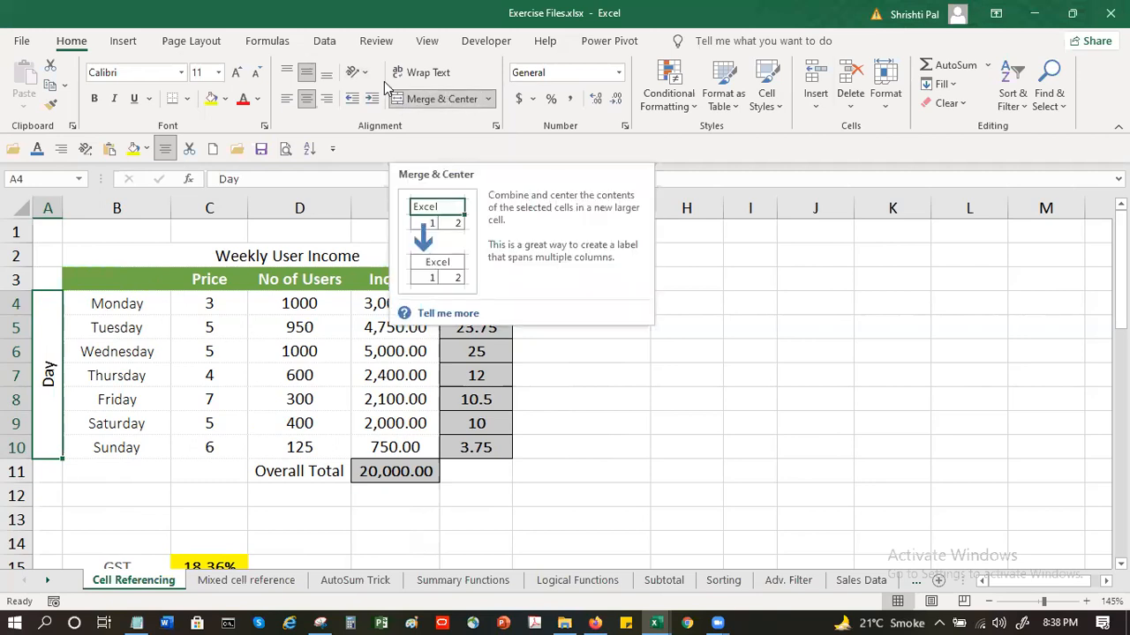
click(358, 71)
click(398, 188)
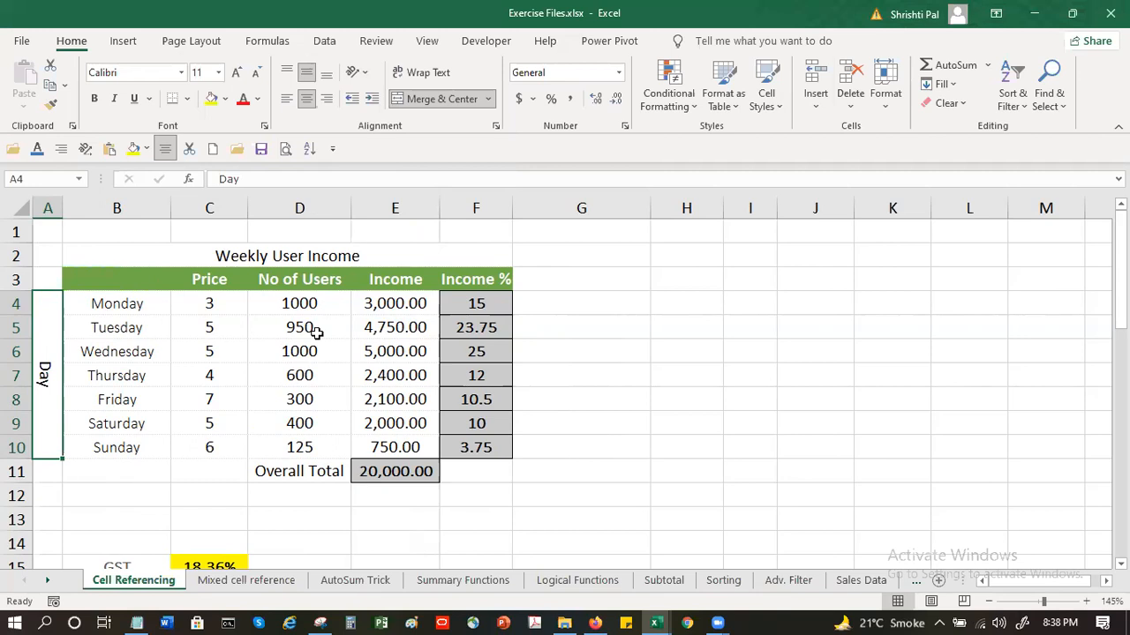
click(358, 73)
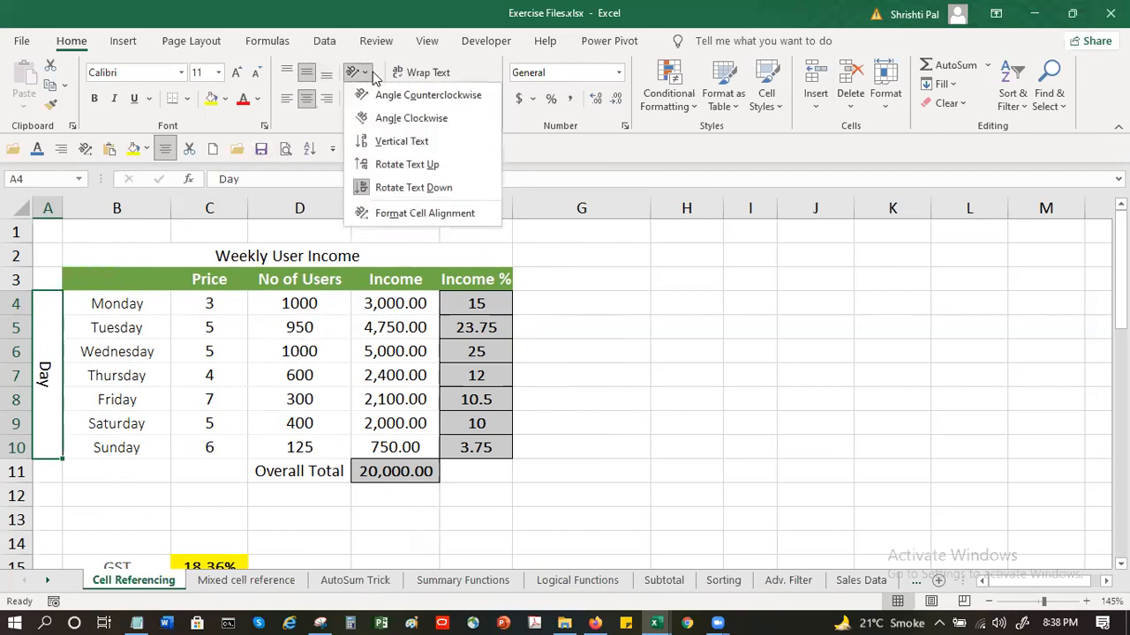
click(413, 121)
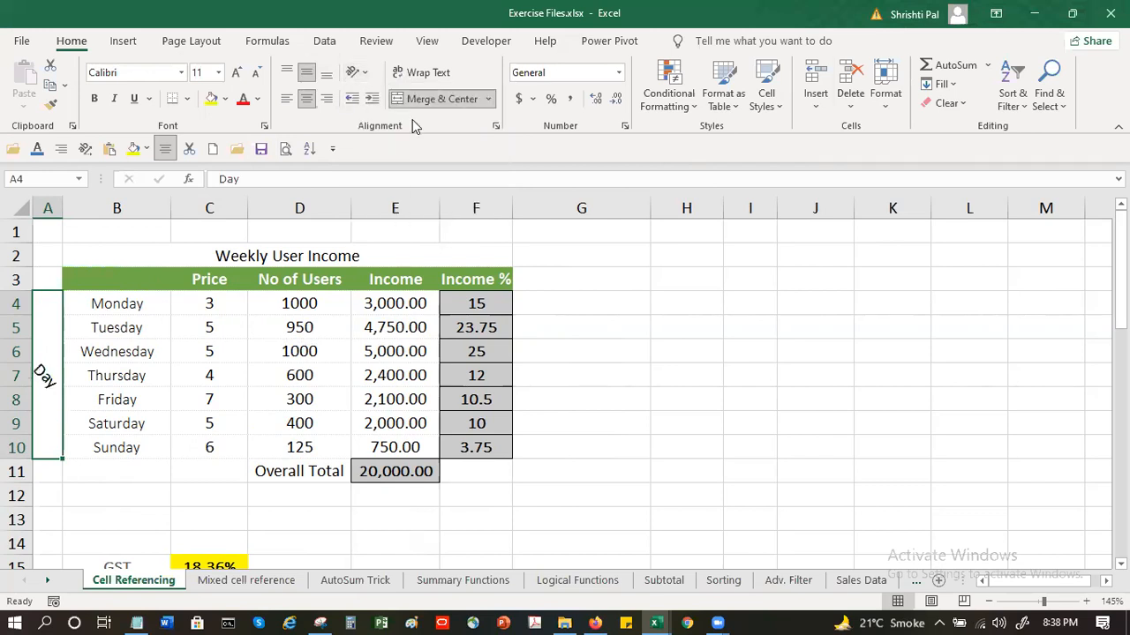
Enter "Day" in A3 in the table's heading row
click(52, 276)
text(Day)
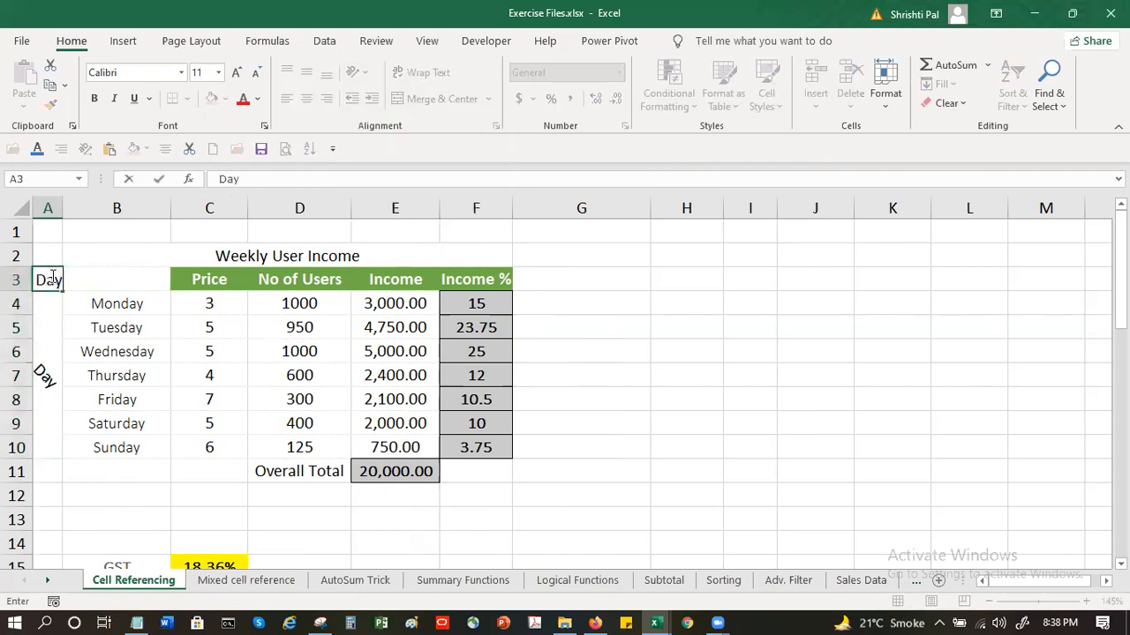
key(Return)
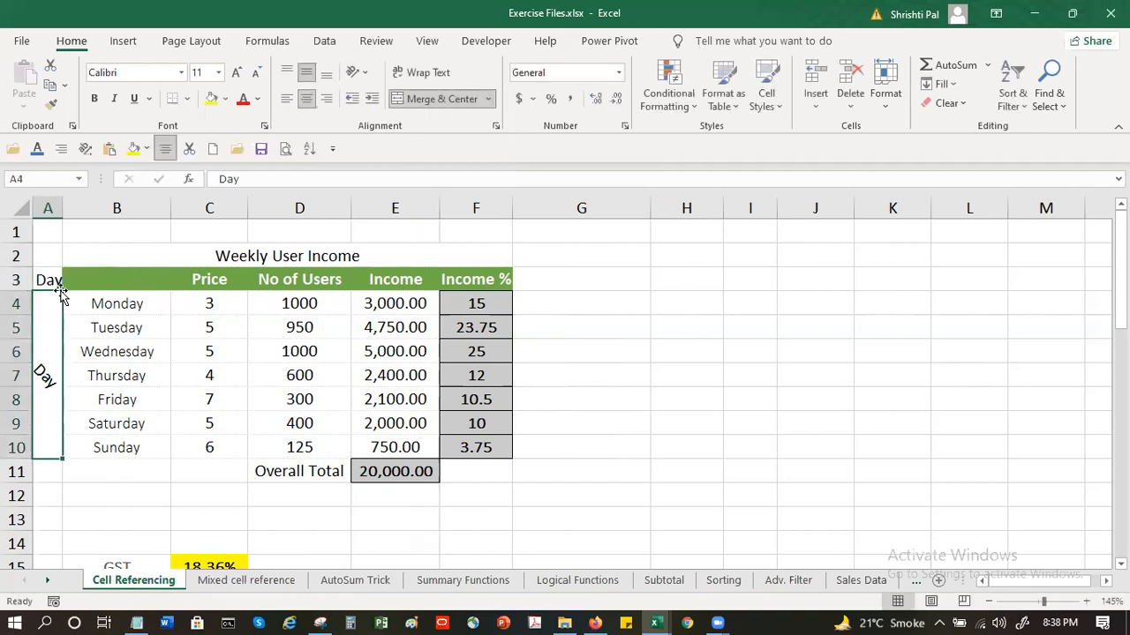
Set the orientation of the Day heading in A3 to Angle Counterclockwise and widen column A to fit it
click(50, 279)
click(357, 71)
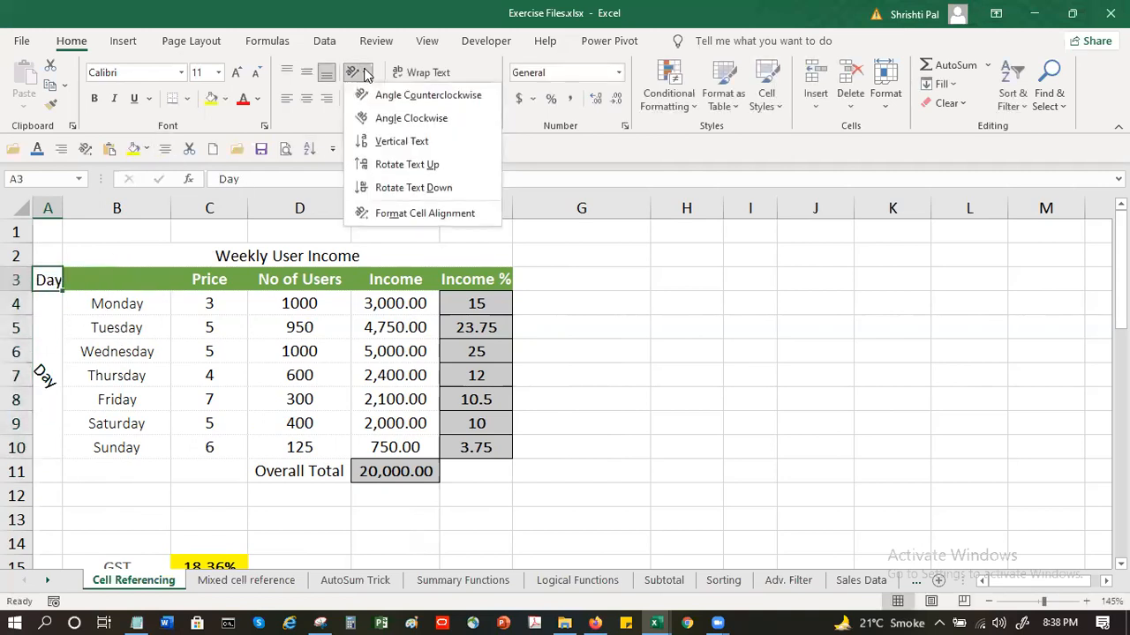
click(426, 95)
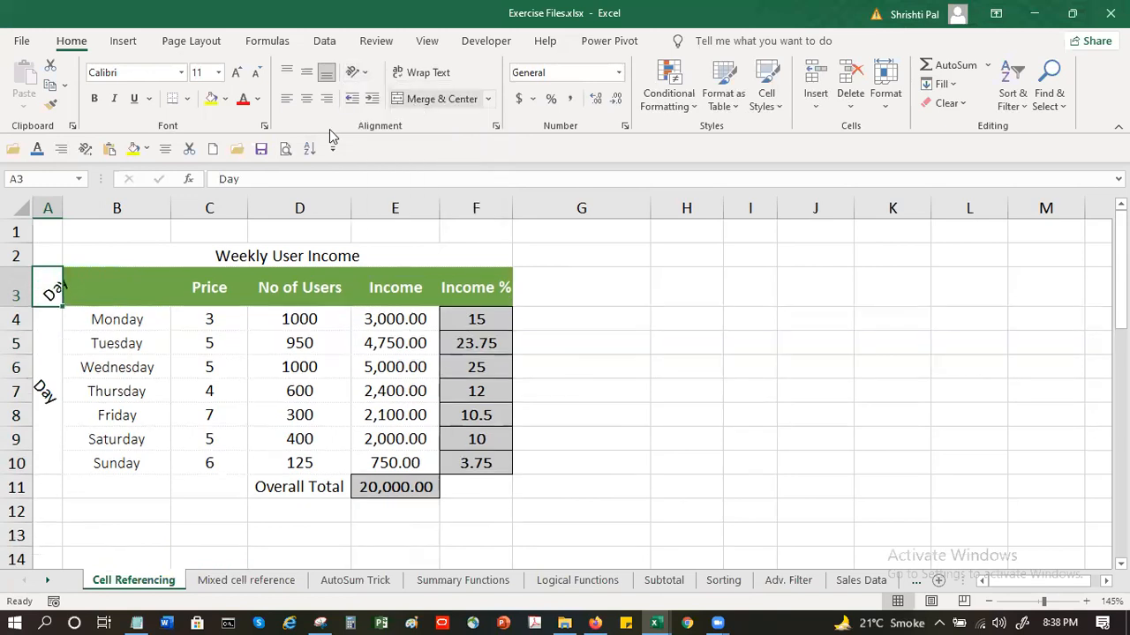
drag(61, 201, 77, 202)
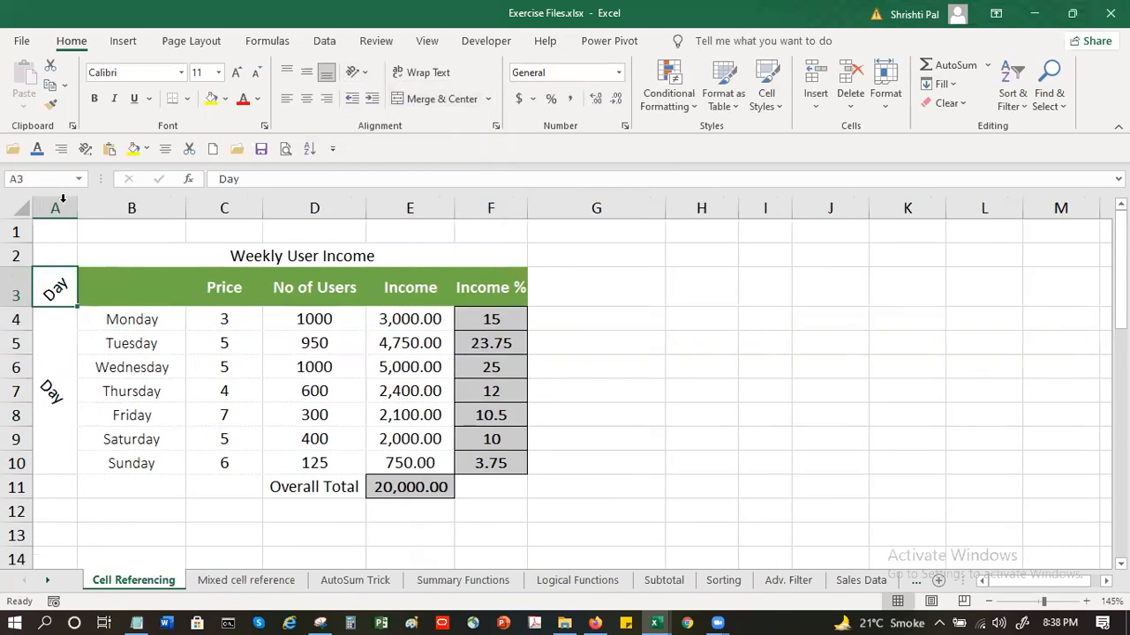
Clear the merged Day label in A4:A10 and re-enter "Day" in it
click(46, 395)
key(BackSpace)
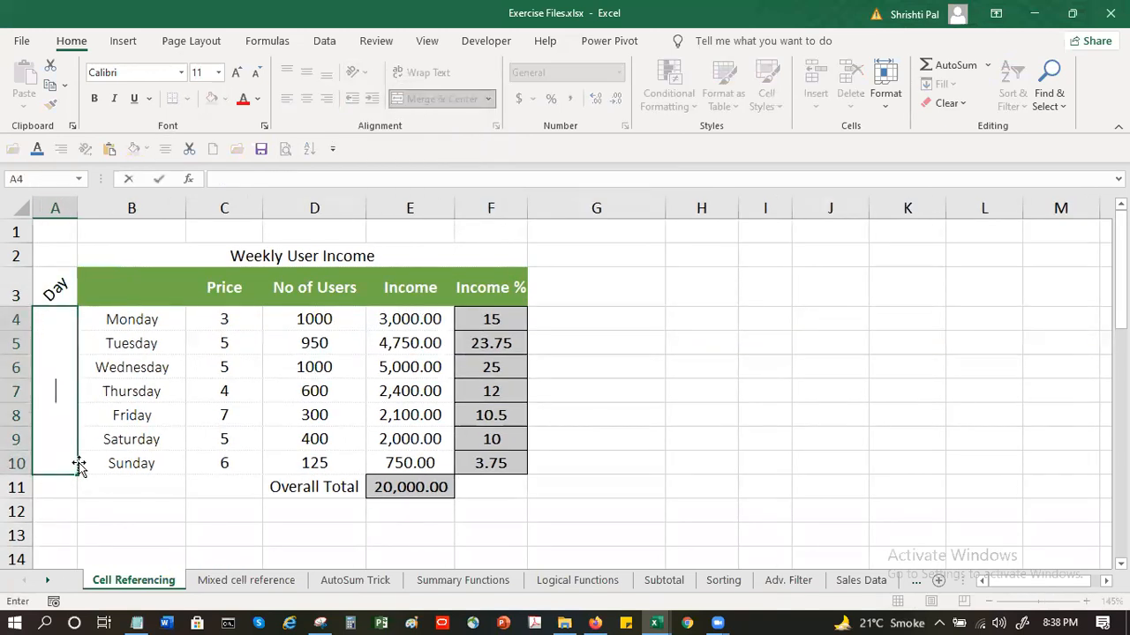
key(Return)
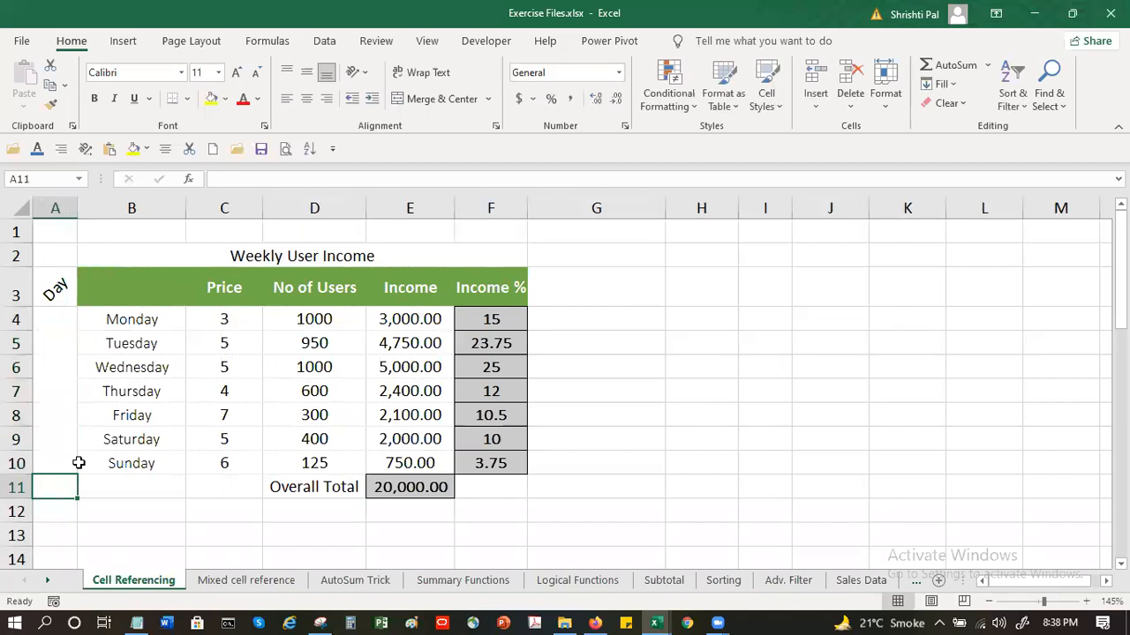
click(44, 360)
text(Day)
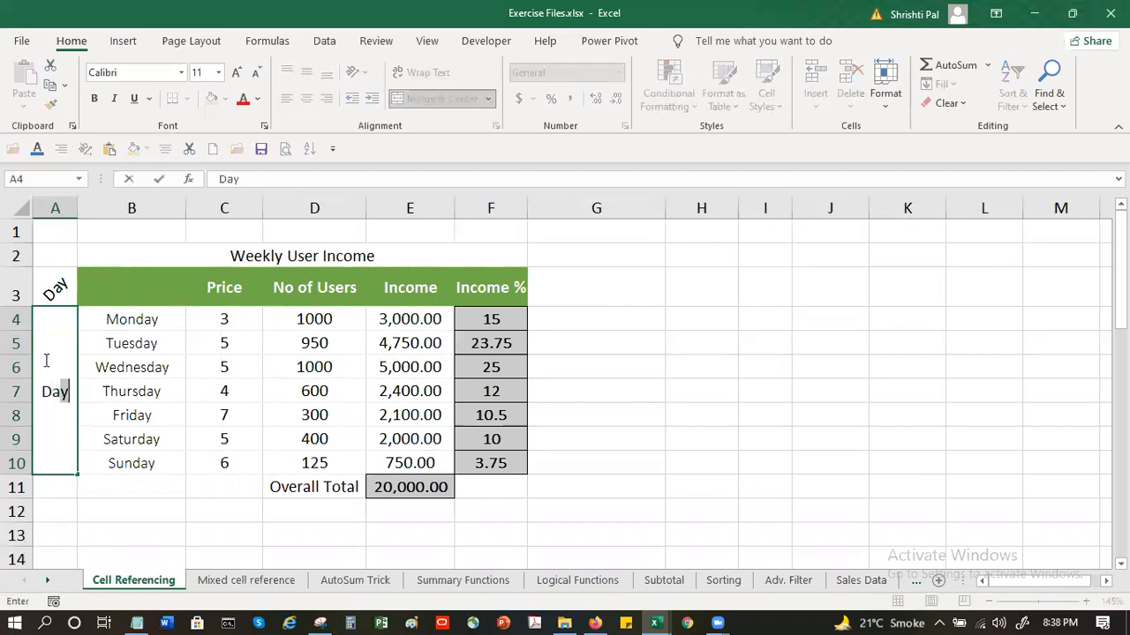
key(Return)
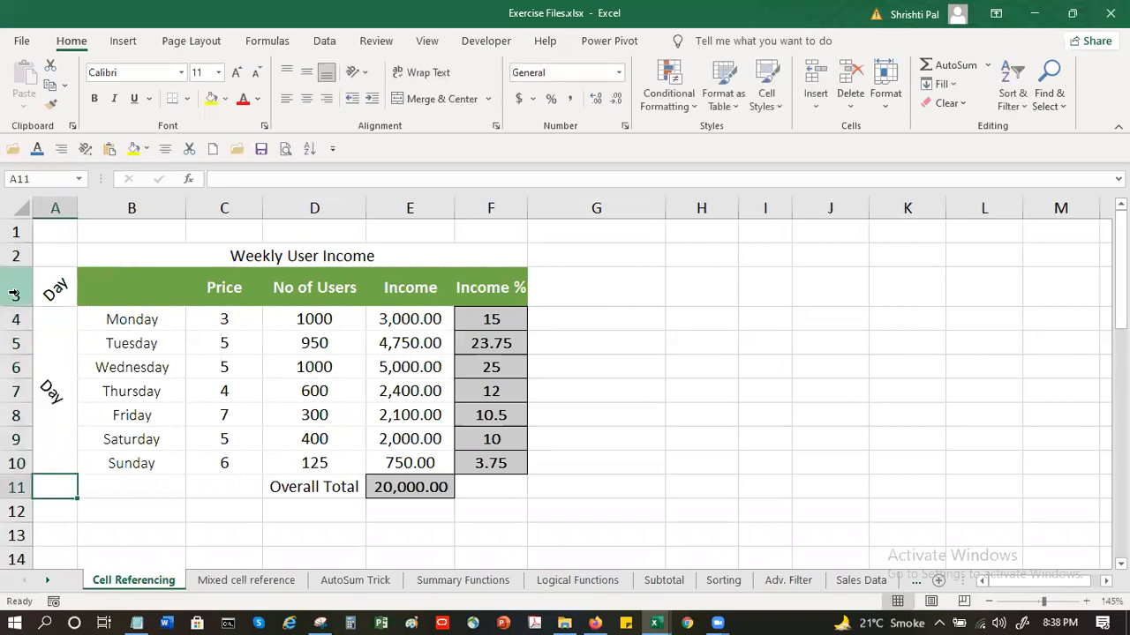
Set the text orientation of the merged Day label in A4:A10 to -50 degrees
click(56, 364)
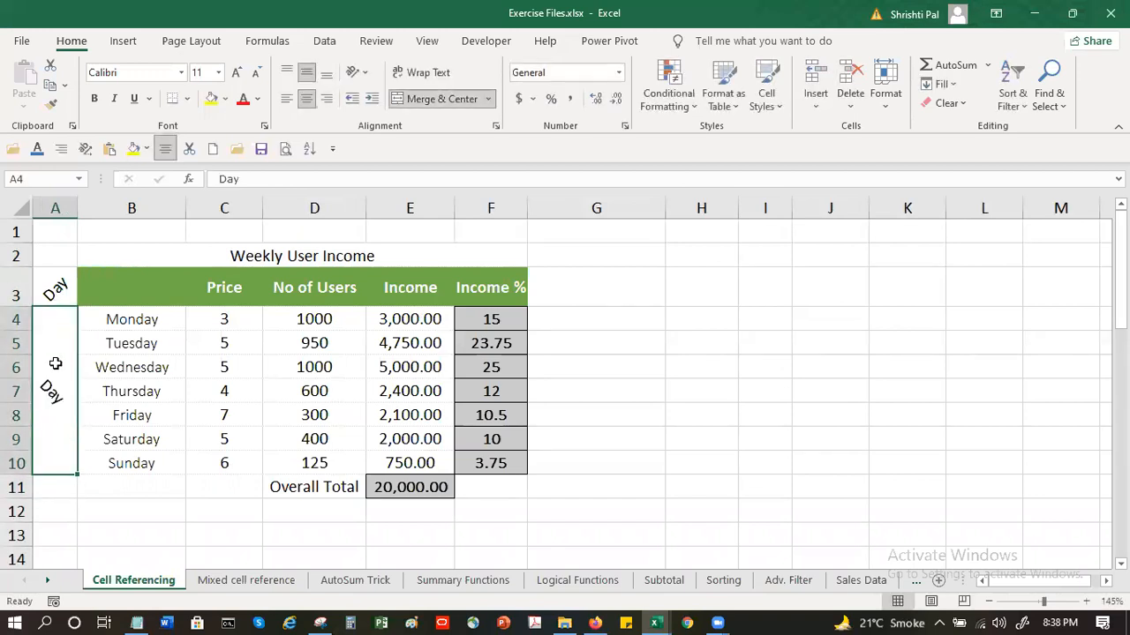
click(365, 74)
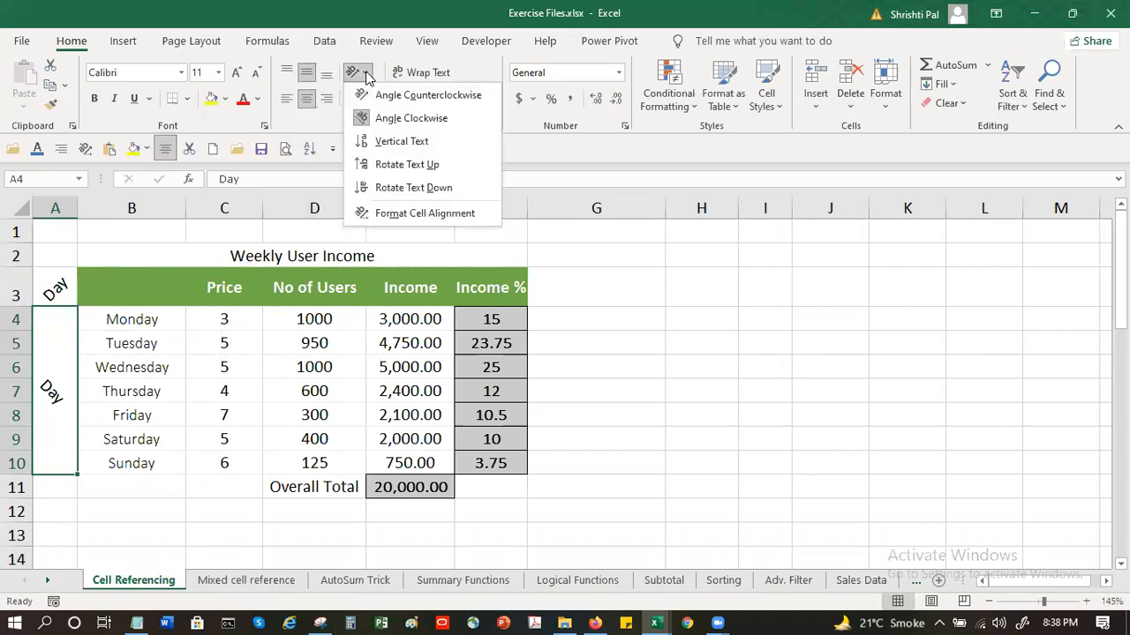
click(425, 213)
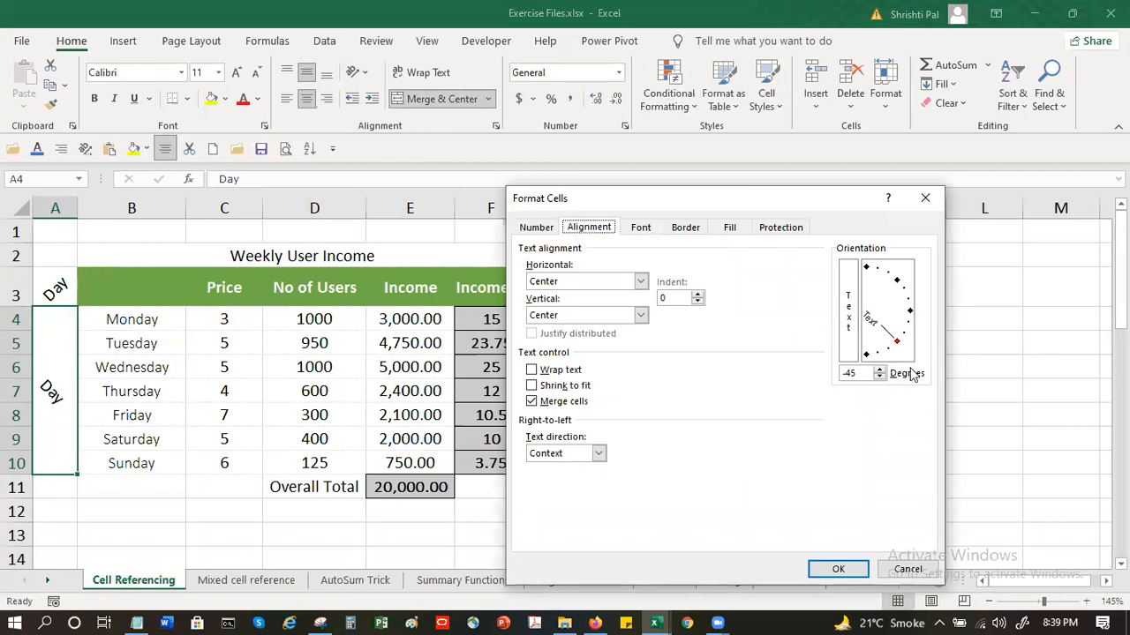
click(853, 373)
key(BackSpace)
key(BackSpace)
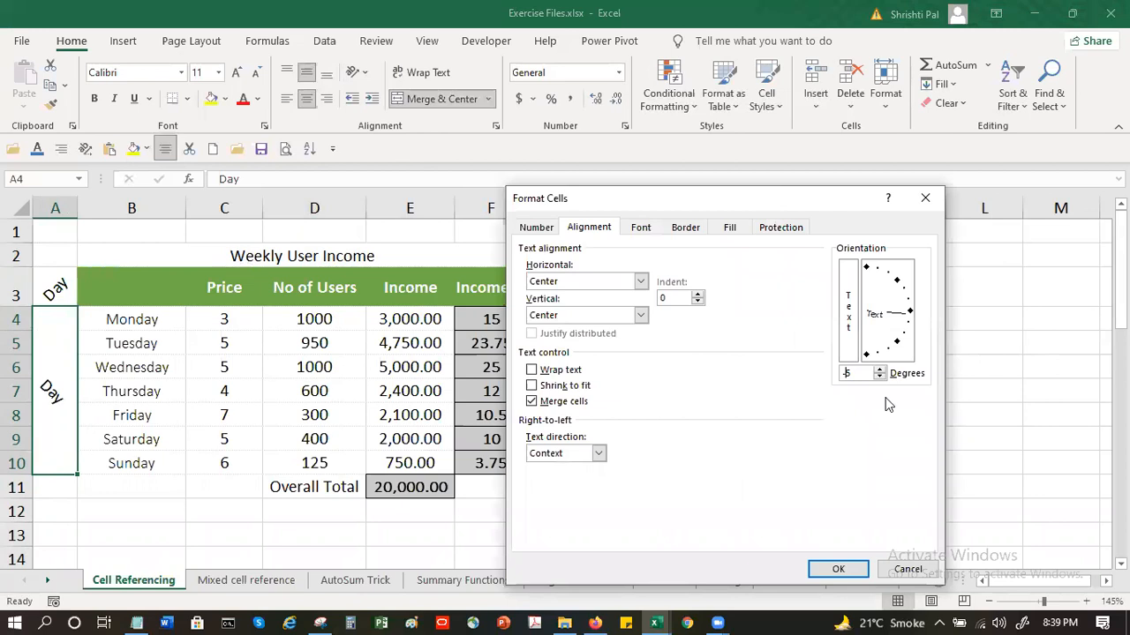
text(50)
click(847, 569)
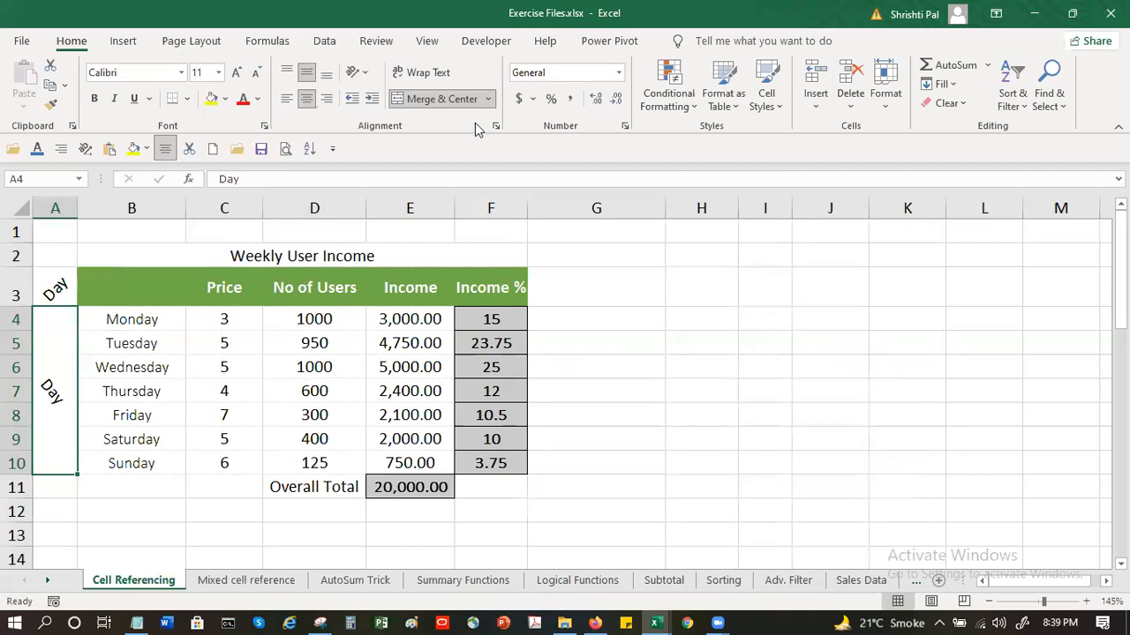
Set the vertical text alignment of the merged Day label to Top in the cell format settings
click(497, 126)
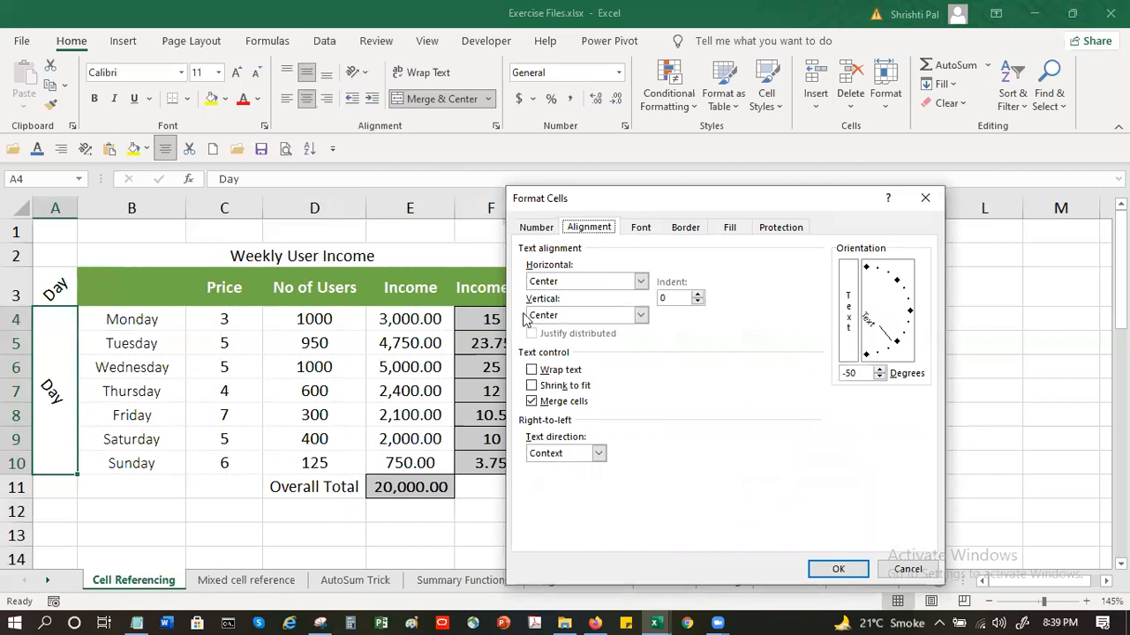
click(579, 282)
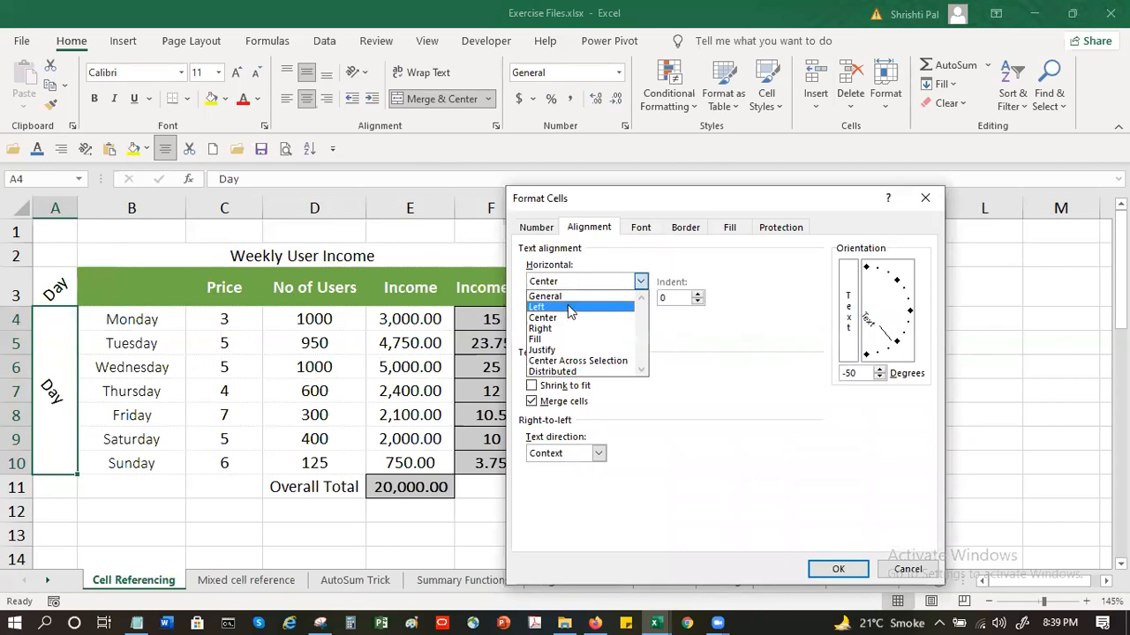
click(567, 318)
click(563, 318)
click(566, 330)
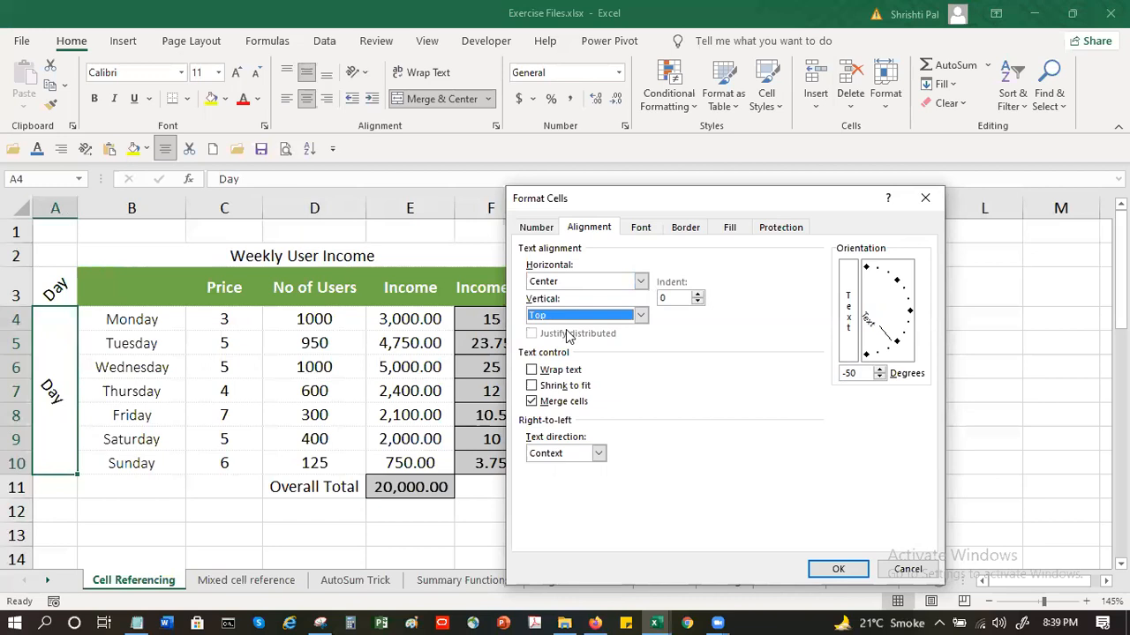
click(829, 570)
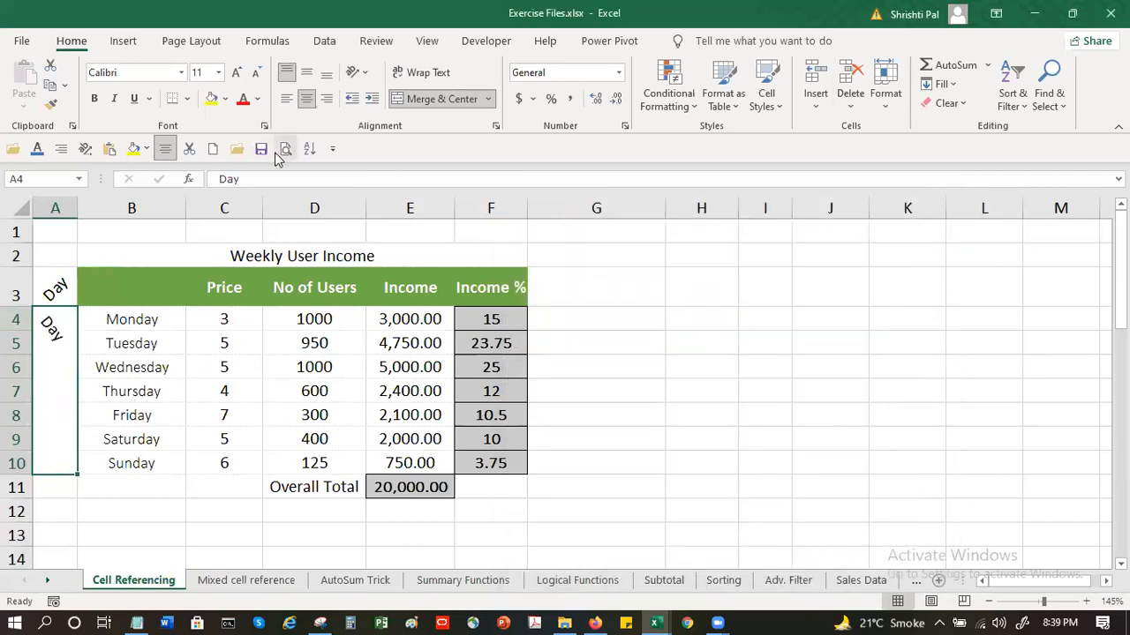
Try Bottom, Middle and Top vertical alignment and Left, Center and Right horizontal alignment on the merged Day label
click(324, 79)
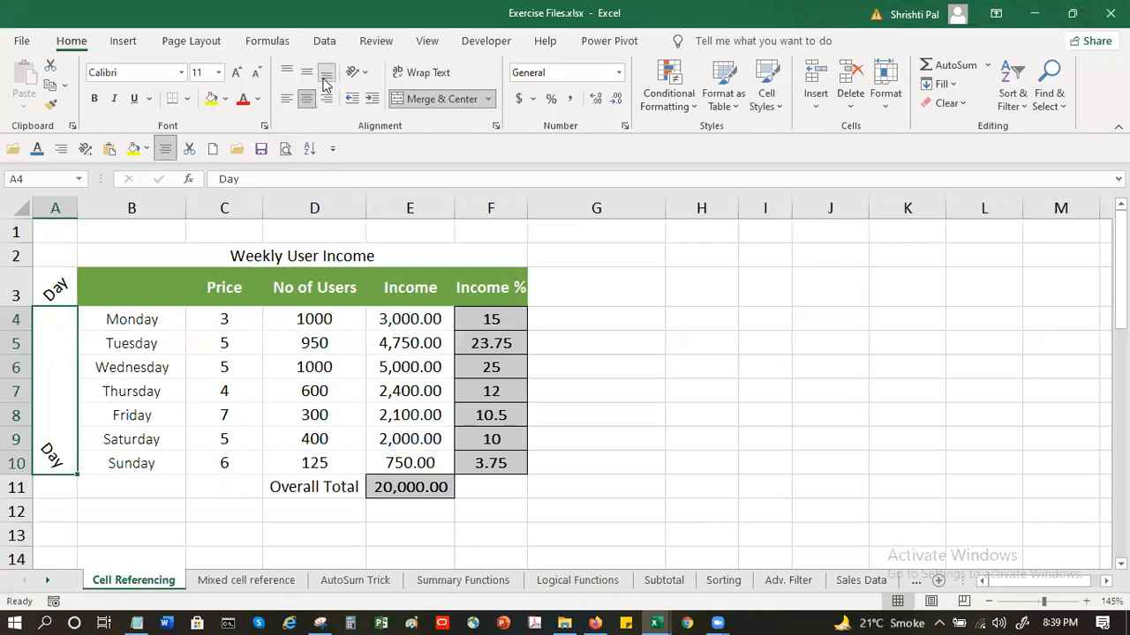
click(306, 78)
click(286, 73)
click(285, 99)
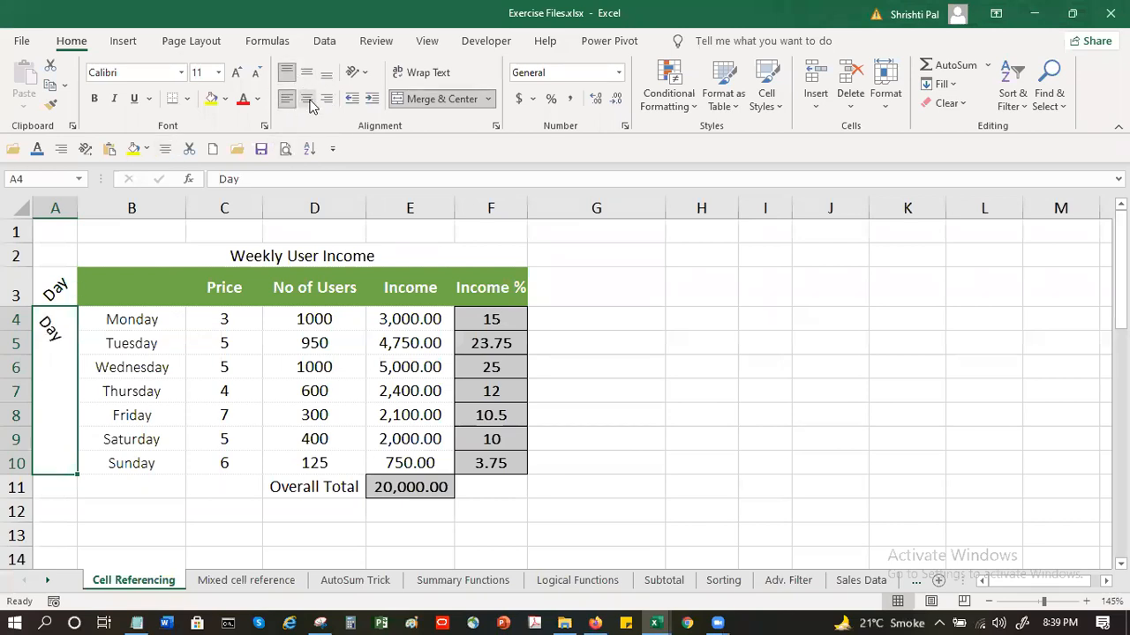
click(306, 99)
click(320, 100)
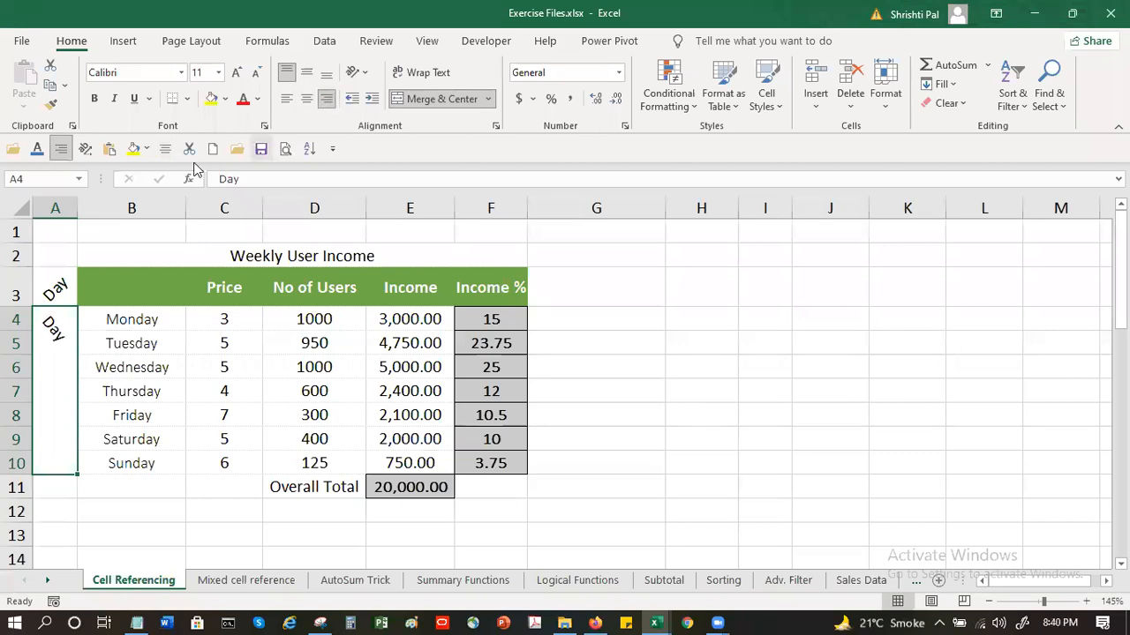
Widen column A to compare Center and Left alignment of the merged Day label, narrow the column again and keep the label left-aligned
drag(79, 200, 157, 201)
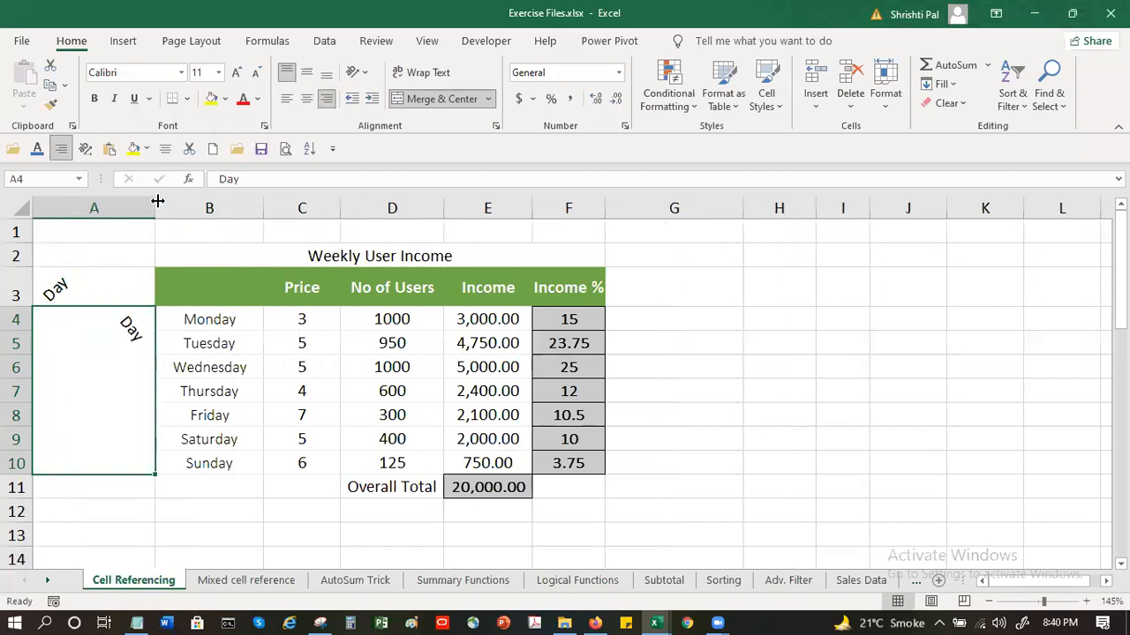
click(307, 103)
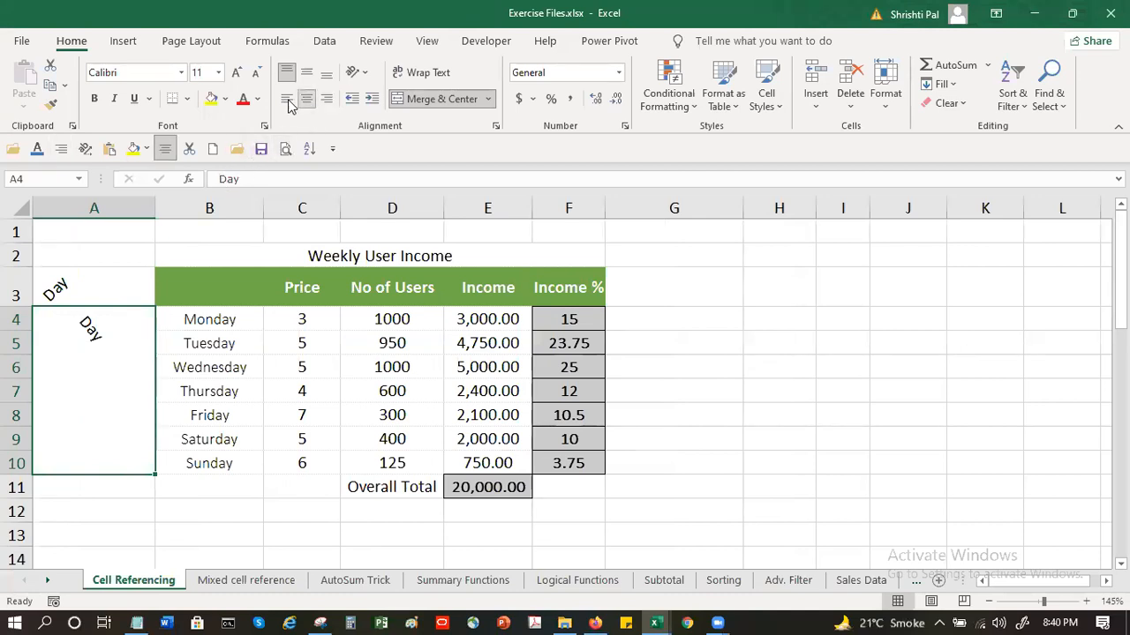
click(286, 102)
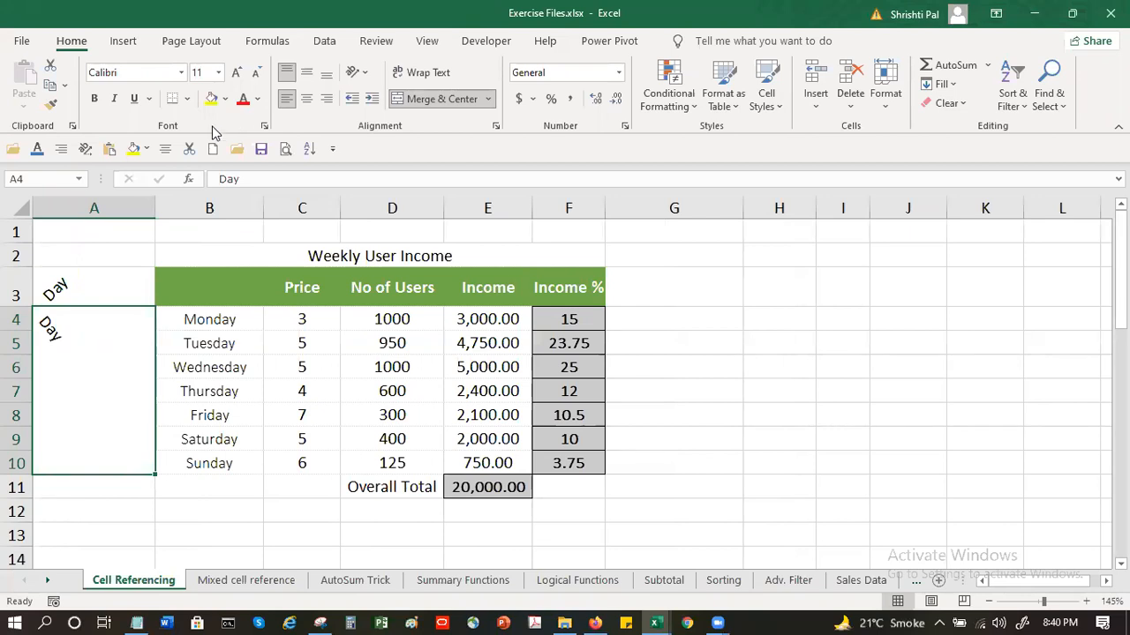
drag(155, 207, 78, 200)
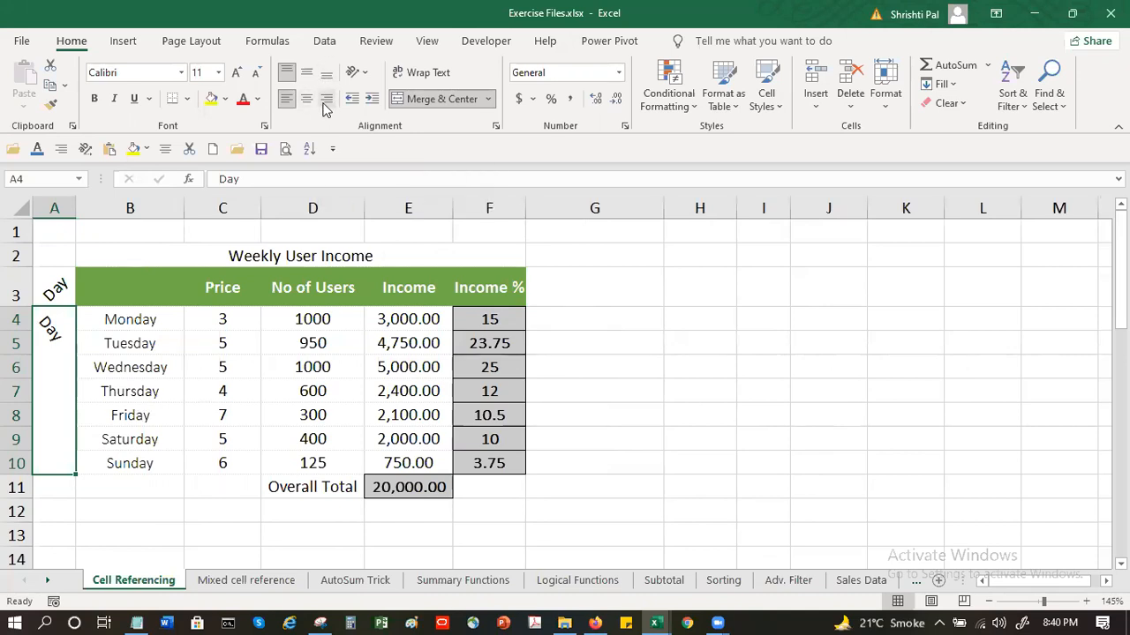
click(286, 101)
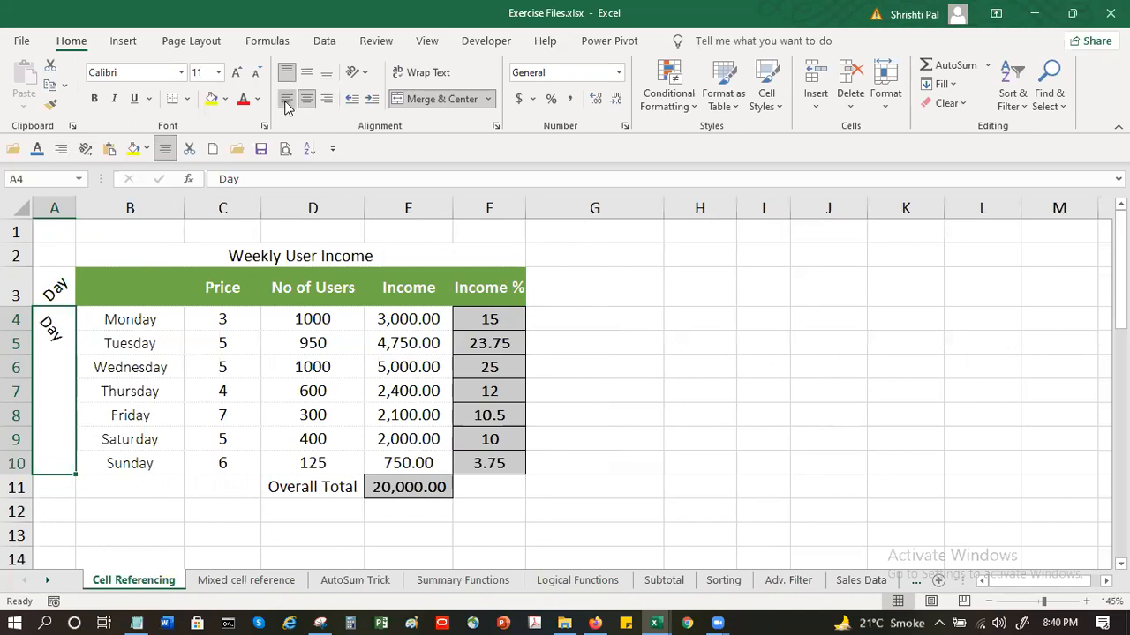
click(188, 350)
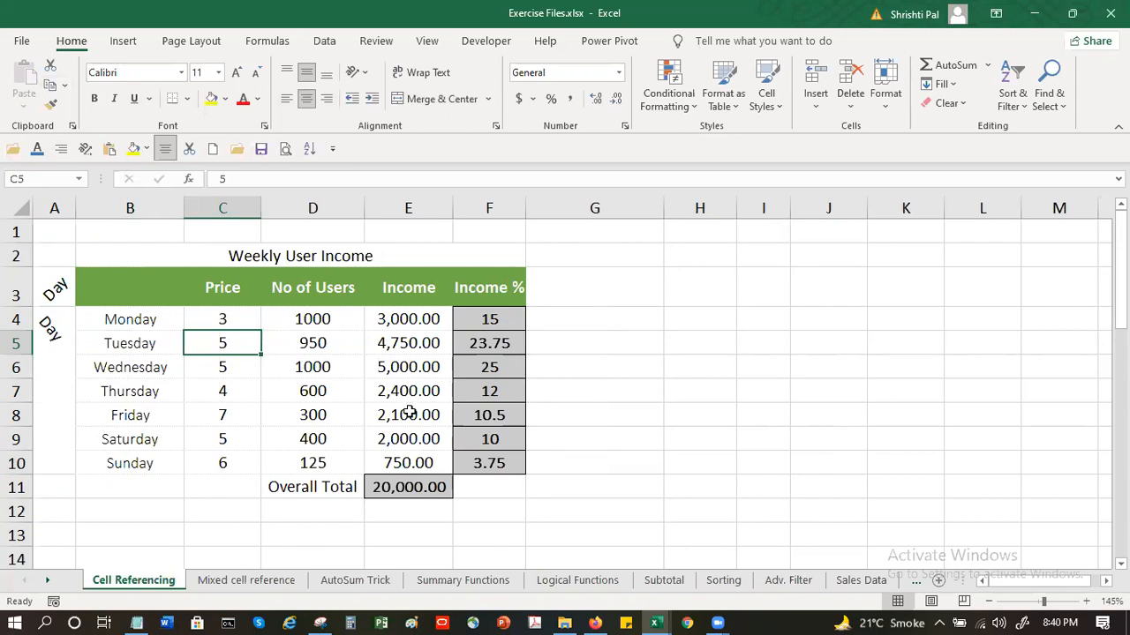
Switch from Exercise Files to the Book2 workbook
mouse_move(664, 617)
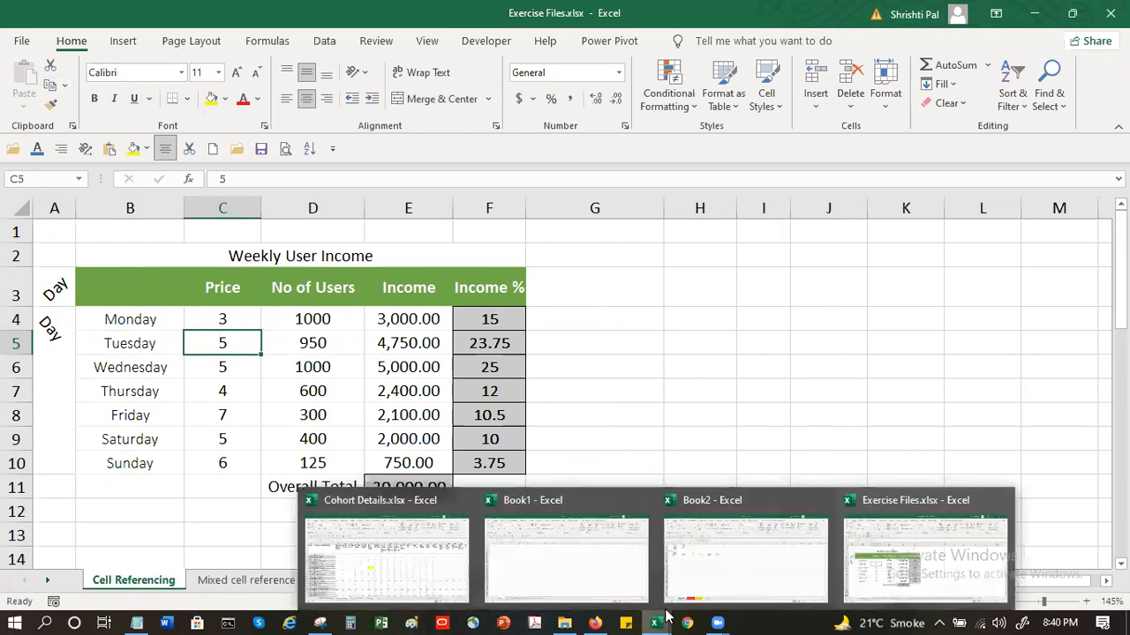
click(419, 561)
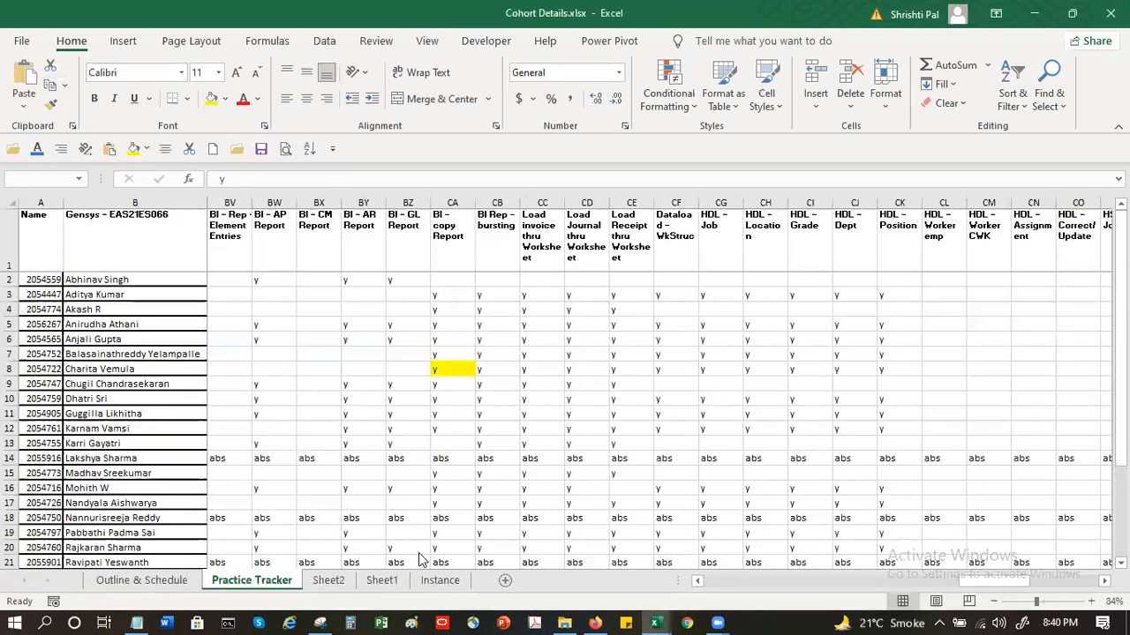
click(655, 623)
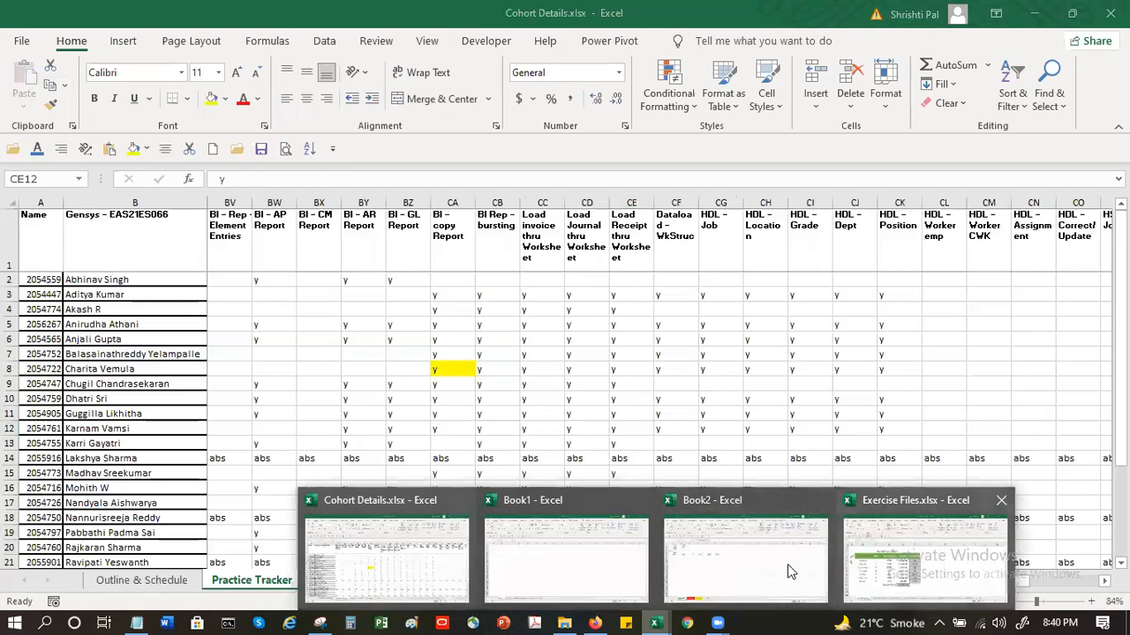
click(765, 556)
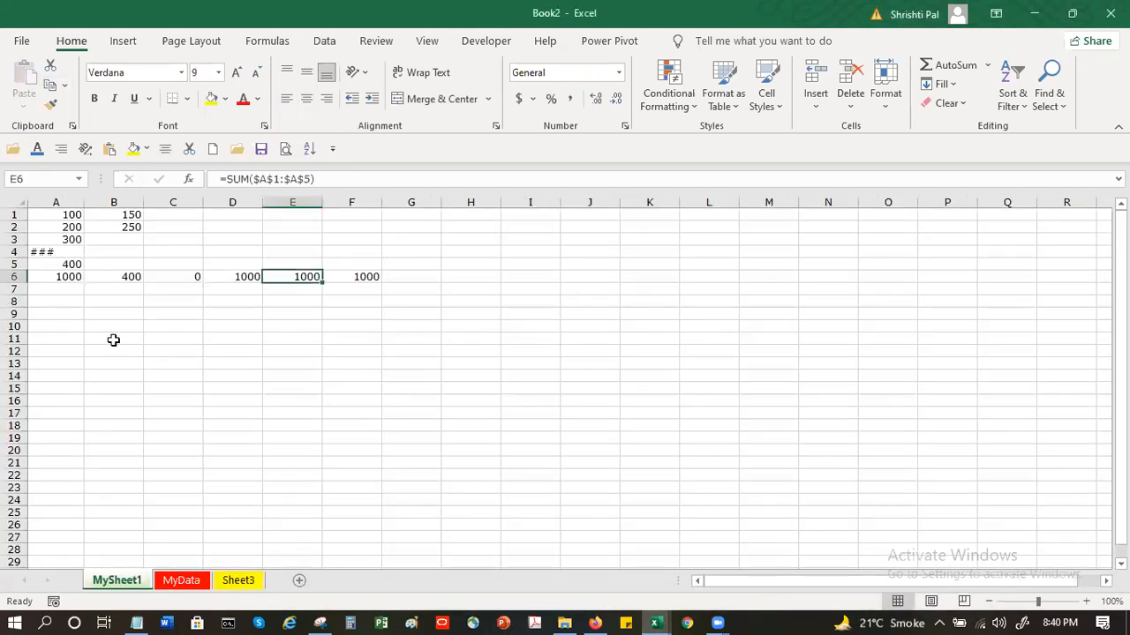
Format cell B2 on MySheet1 with a red font, size 11 and bold
click(201, 314)
click(115, 231)
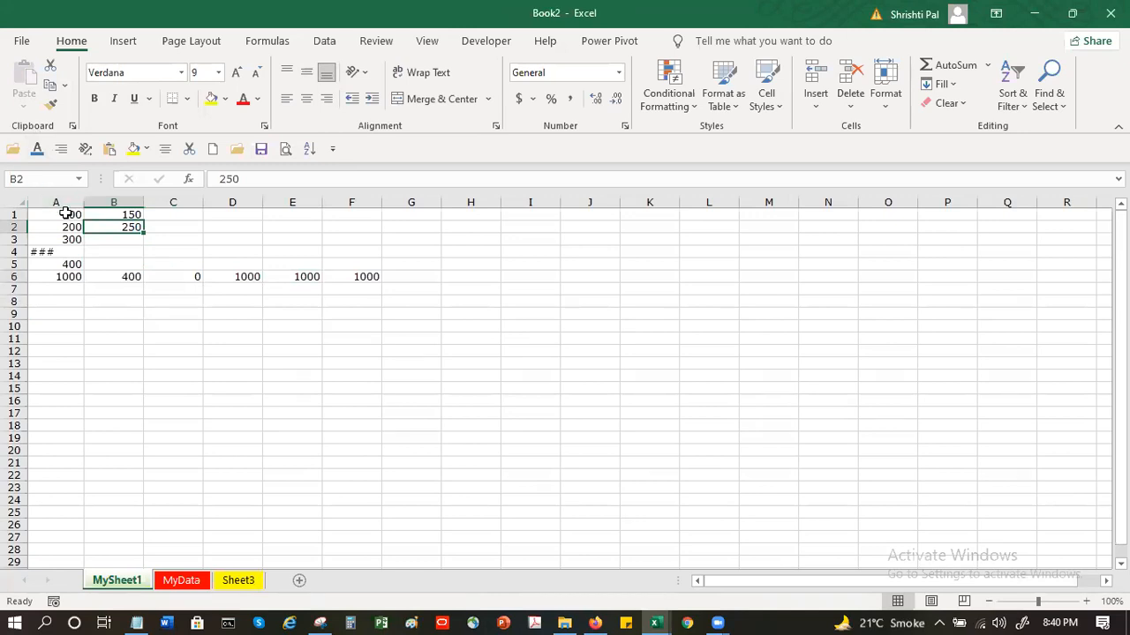
click(240, 100)
click(235, 72)
click(235, 72)
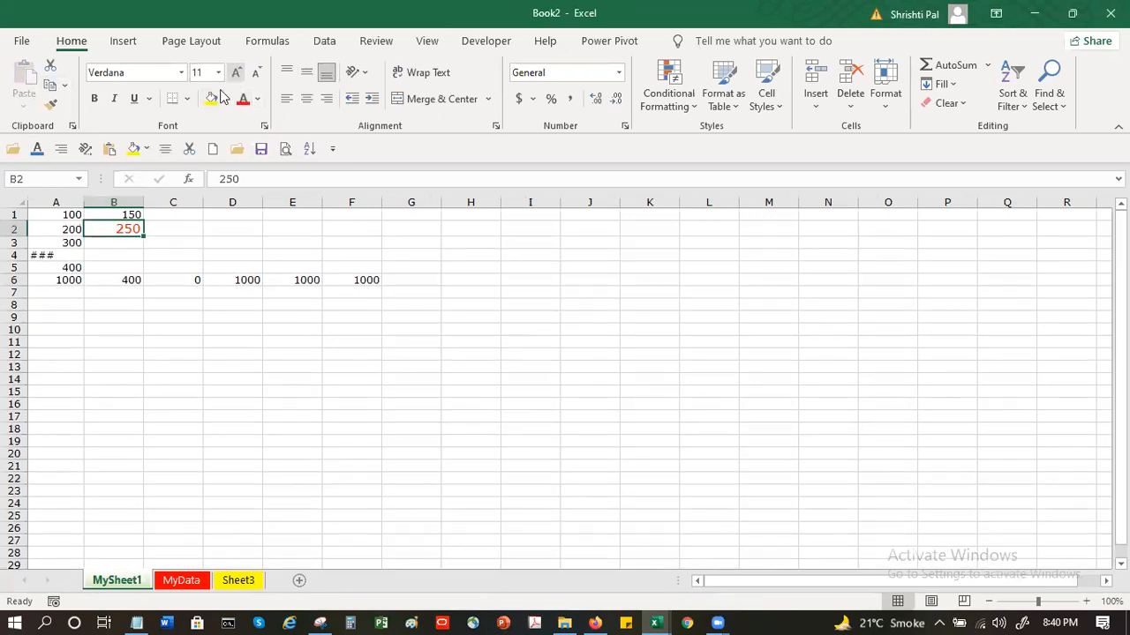
click(95, 99)
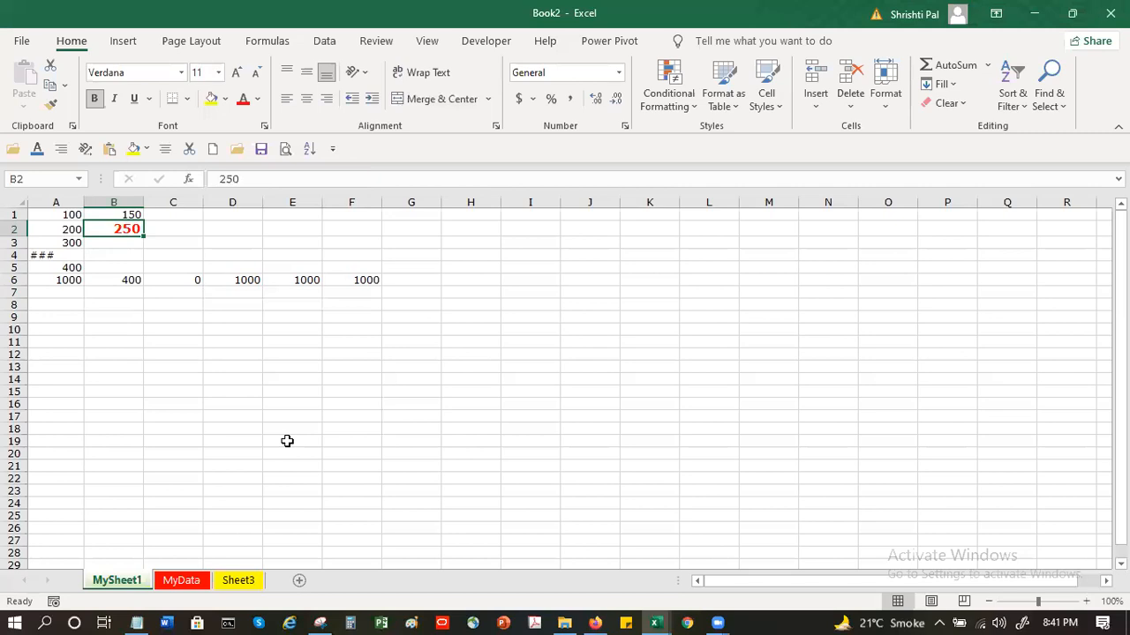
Copy the formatting of B2 to B6 with Format Painter
click(51, 106)
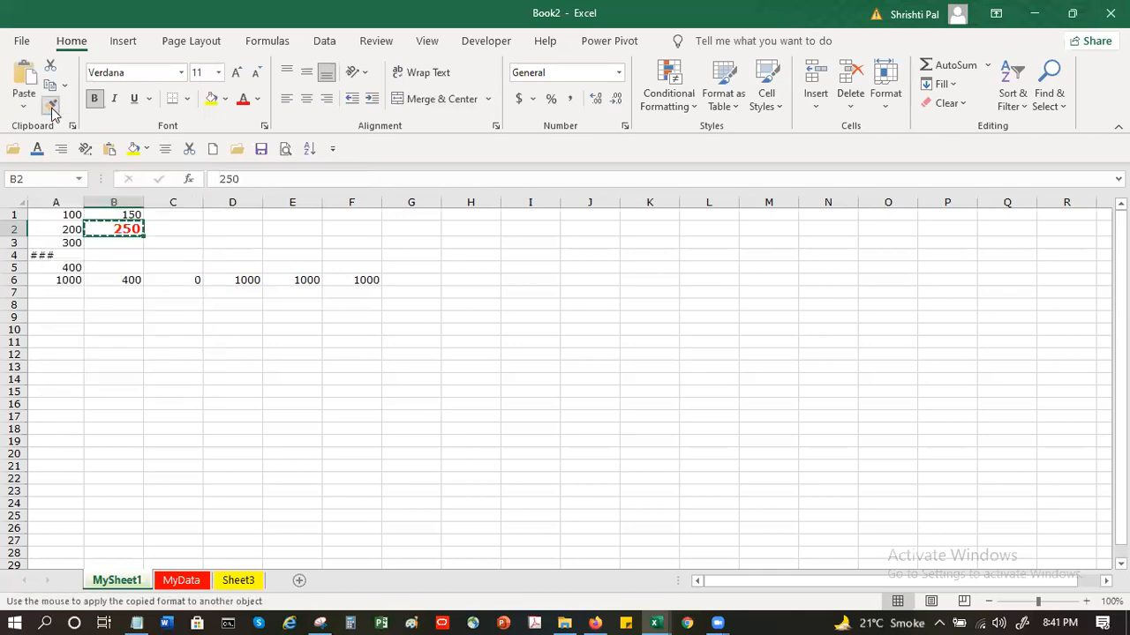
click(134, 281)
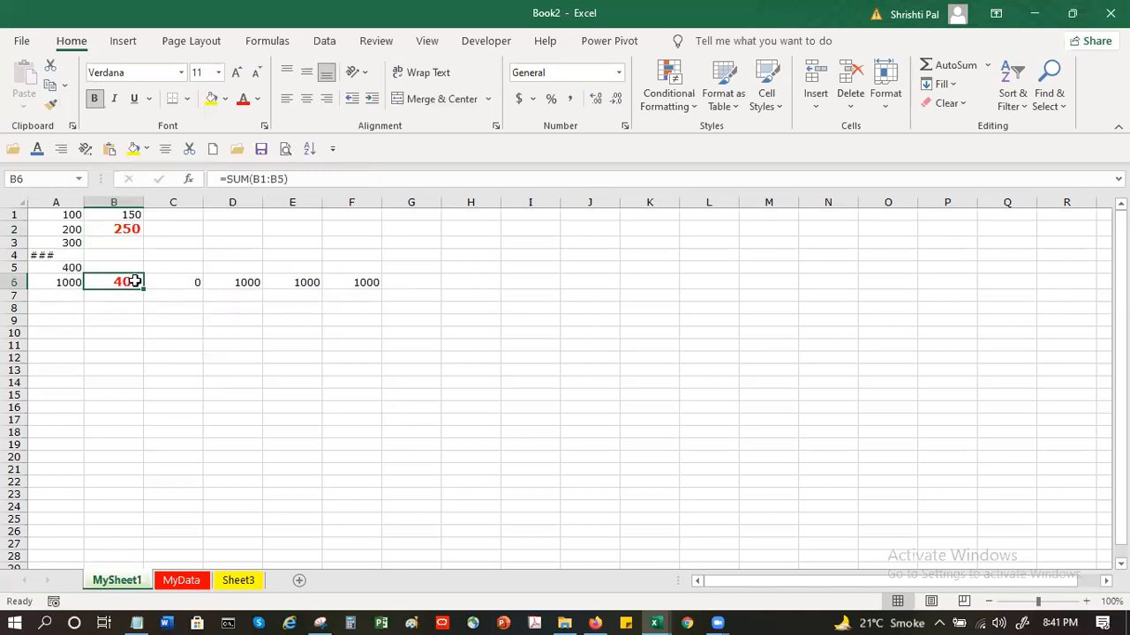
click(189, 281)
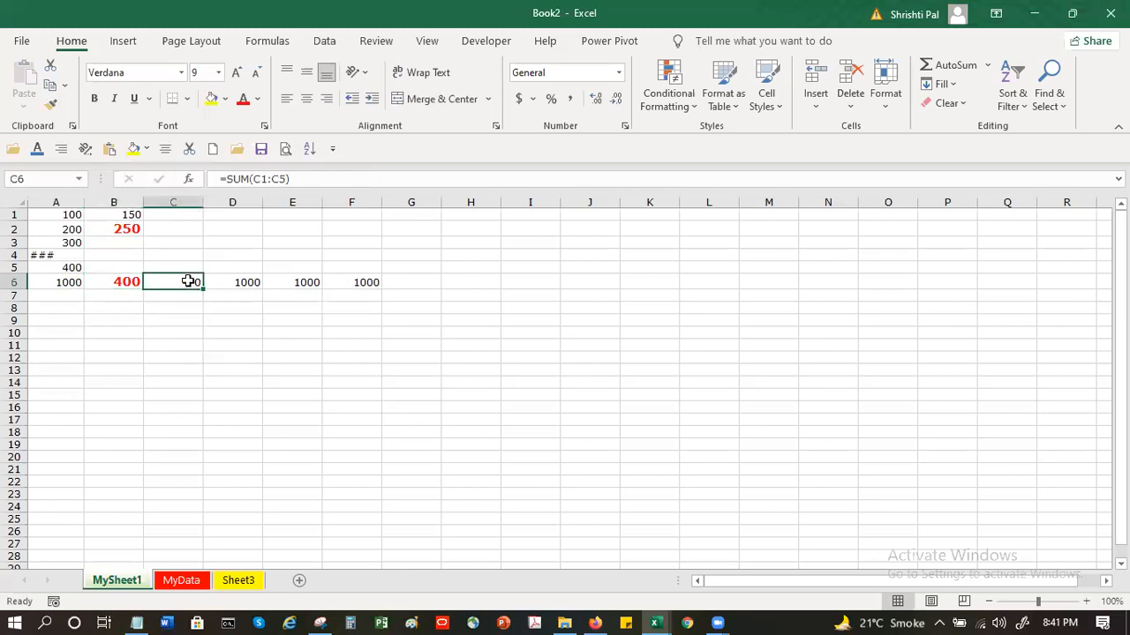
Apply the formatting of B2 to C6, E6, F6 and A4 with Format Painter locked for repeated use
click(118, 232)
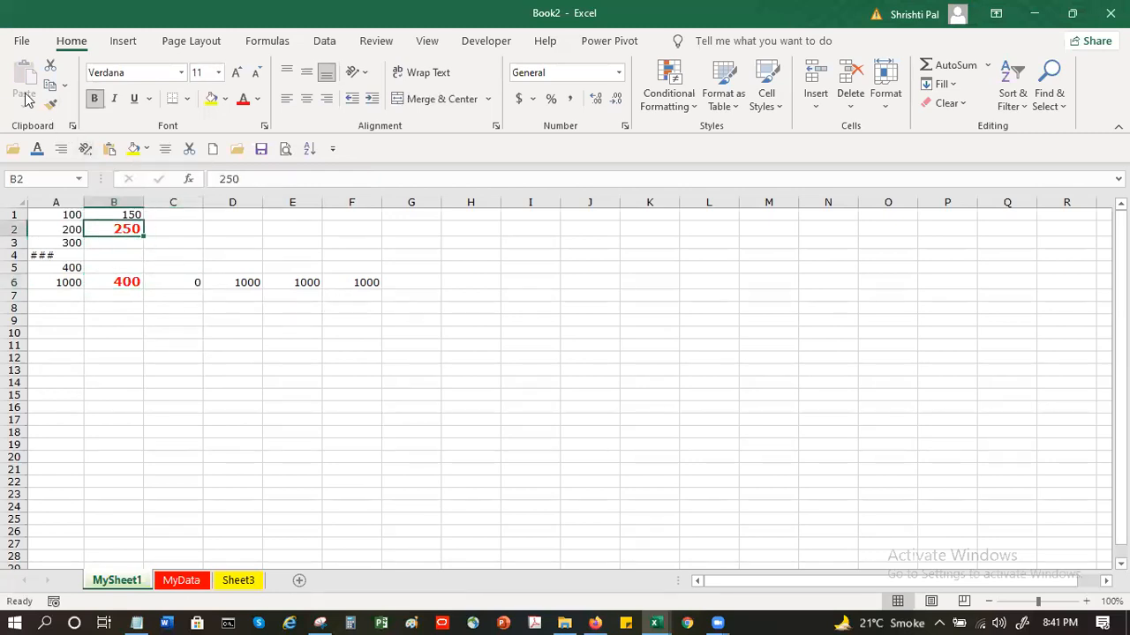
double_click(50, 106)
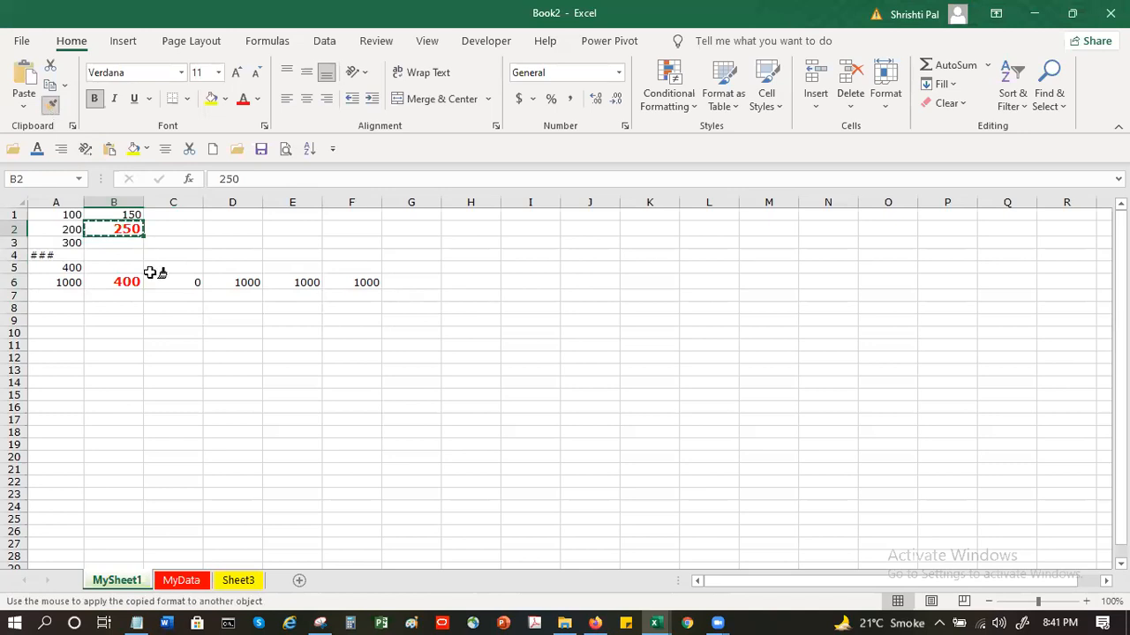
click(176, 282)
click(303, 283)
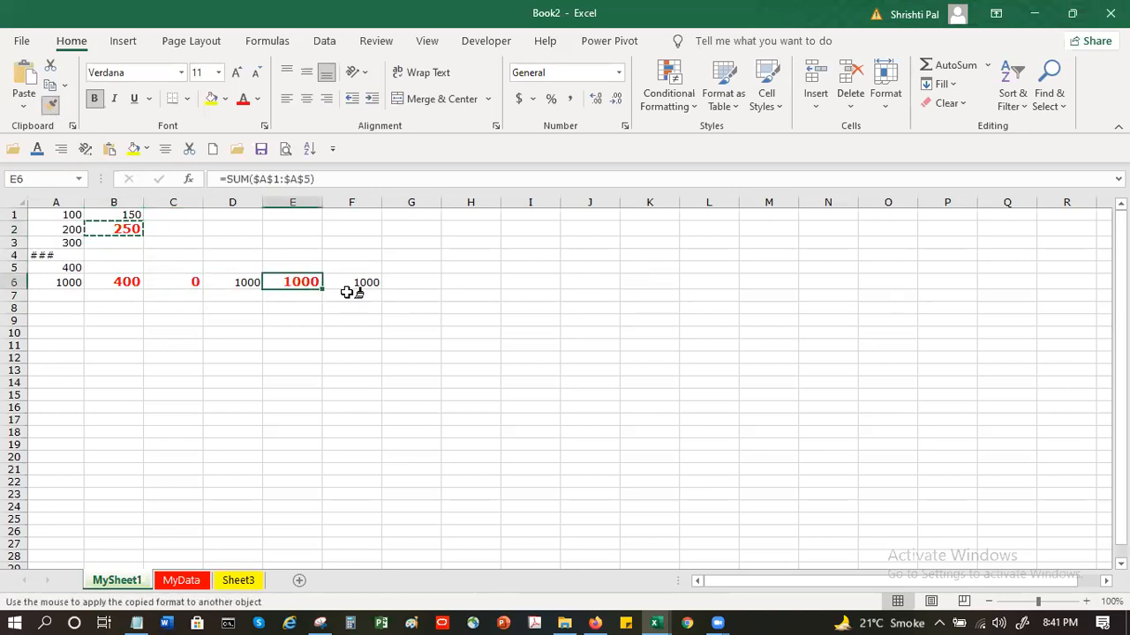
click(471, 281)
click(348, 280)
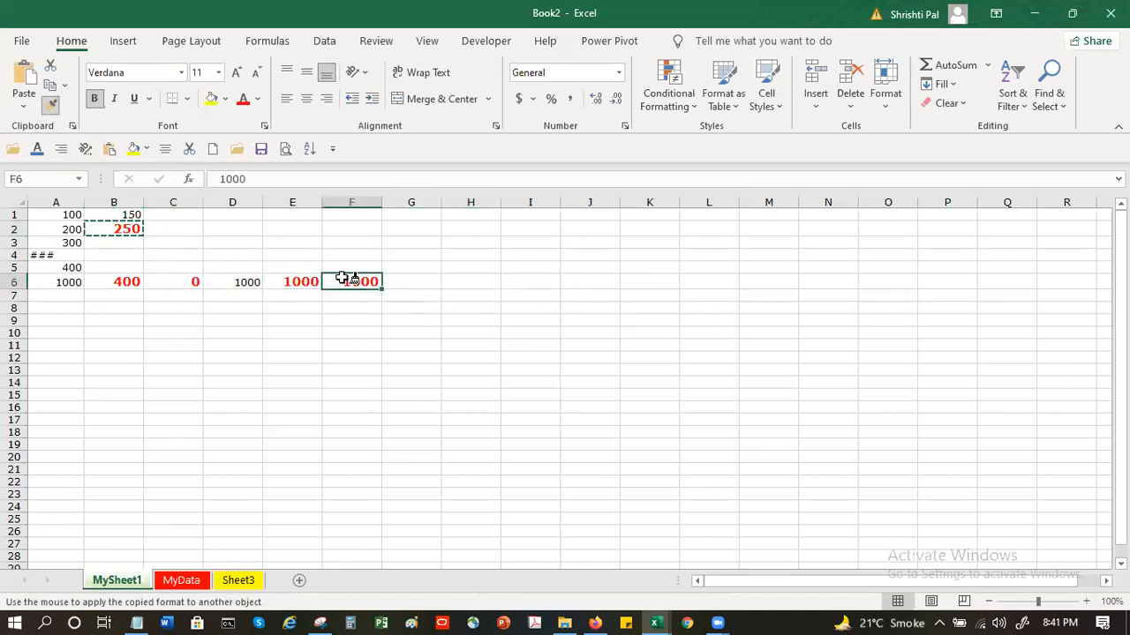
click(33, 253)
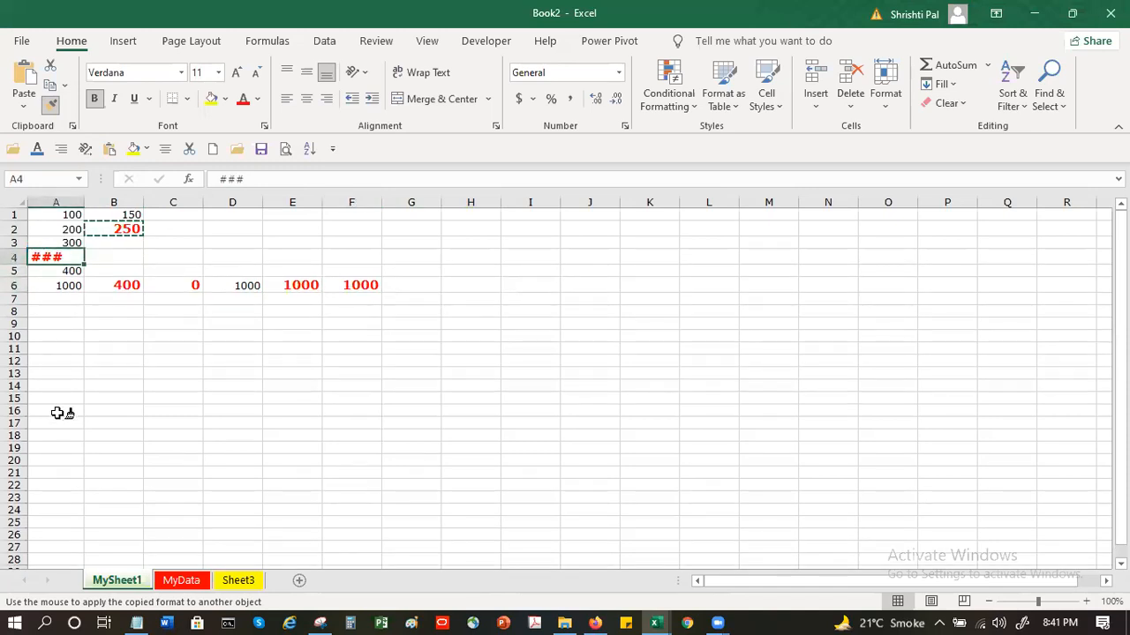